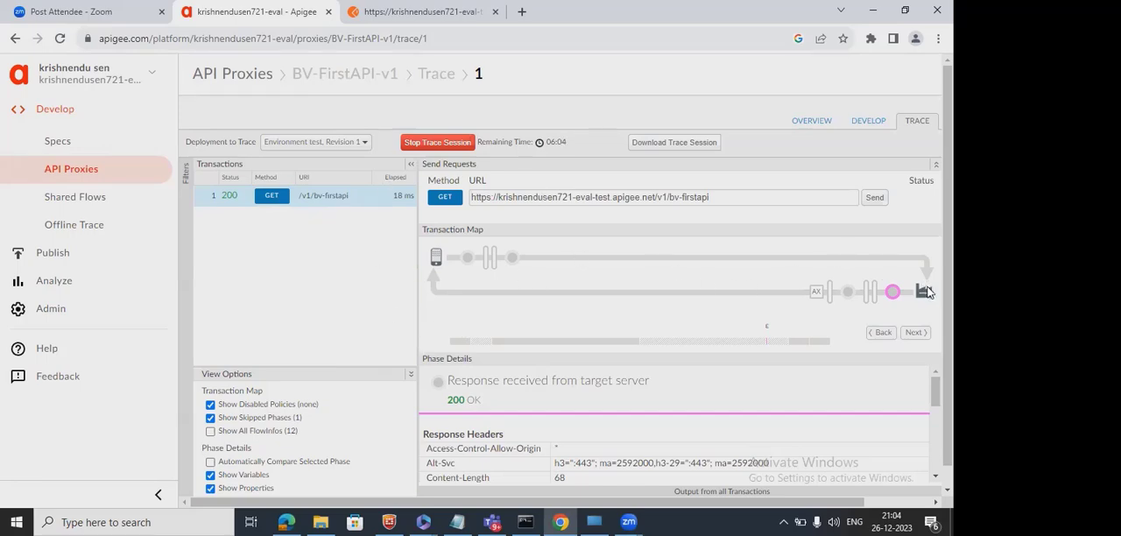
Examine the response body in the trace at the target server response phase and at the response sent to the client.
mouse_move(894, 303)
click(934, 475)
scroll(739, 391, down, 5)
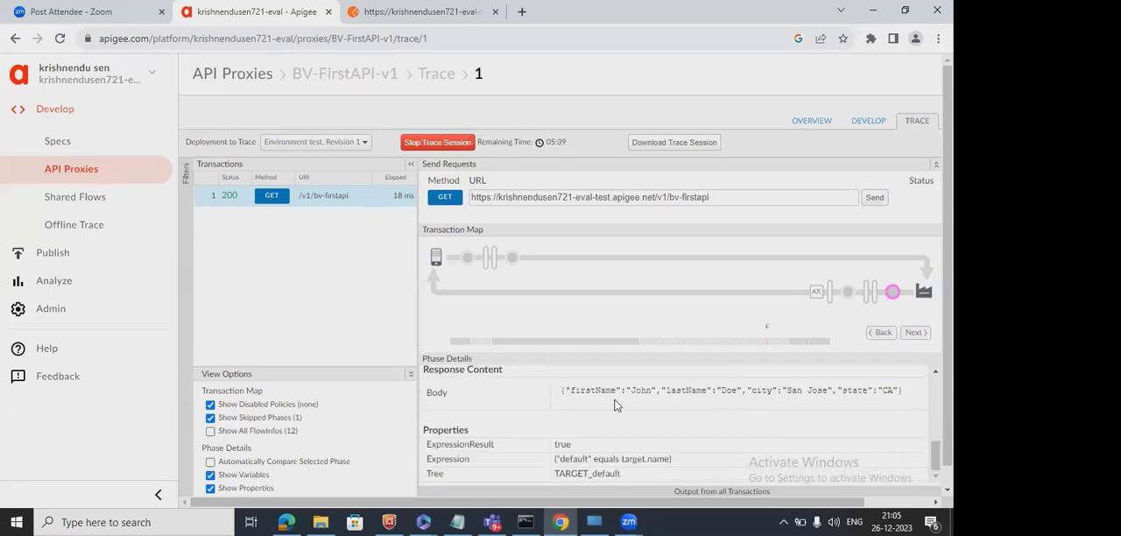
click(844, 300)
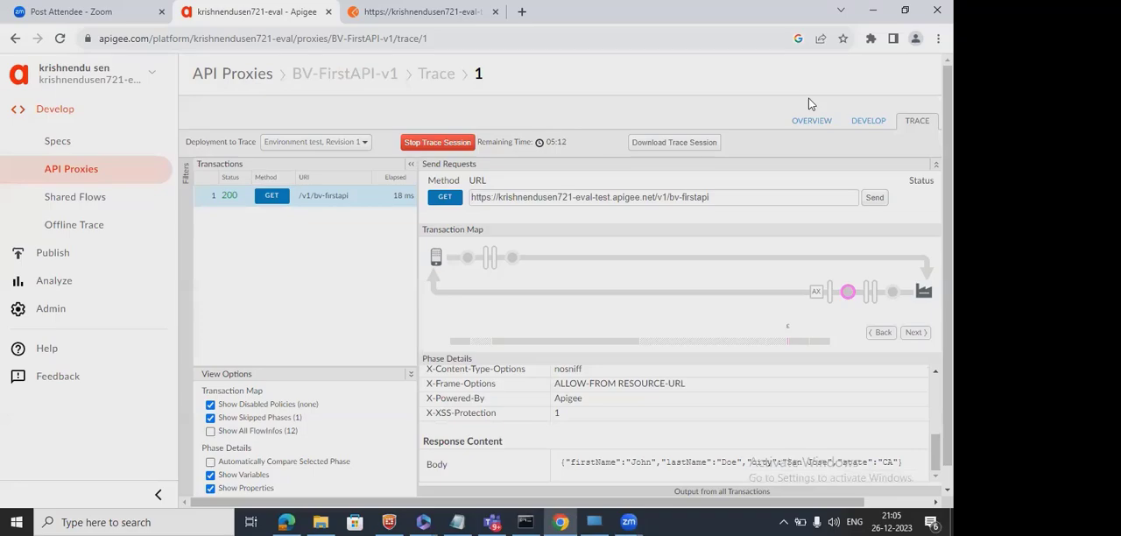
Open the BV-FirstAPI-v1 proxy for development and enlarge the PreFlow diagram to show both the request and response flows.
click(866, 120)
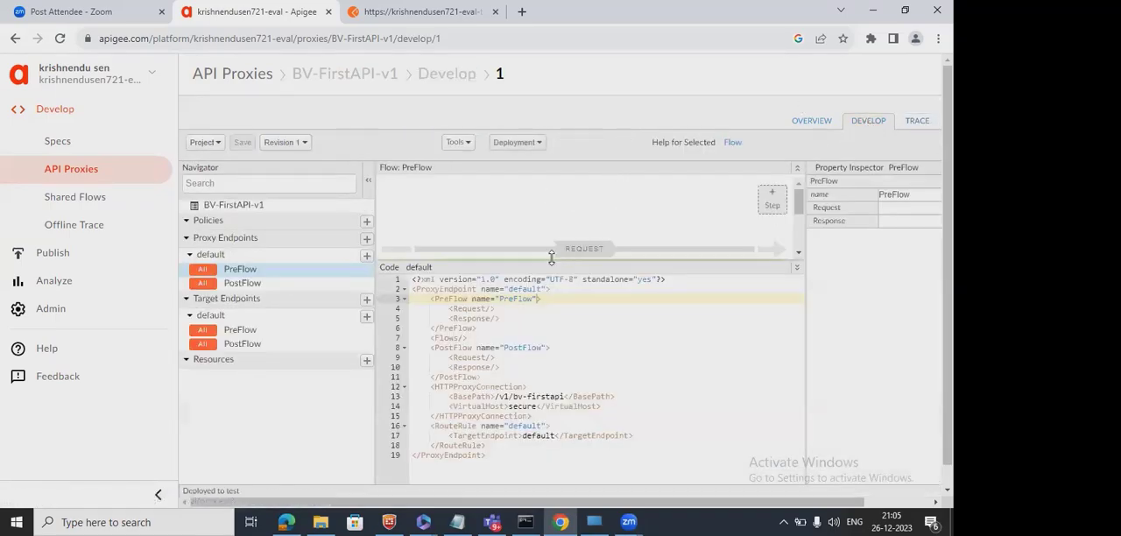
drag(552, 257, 538, 319)
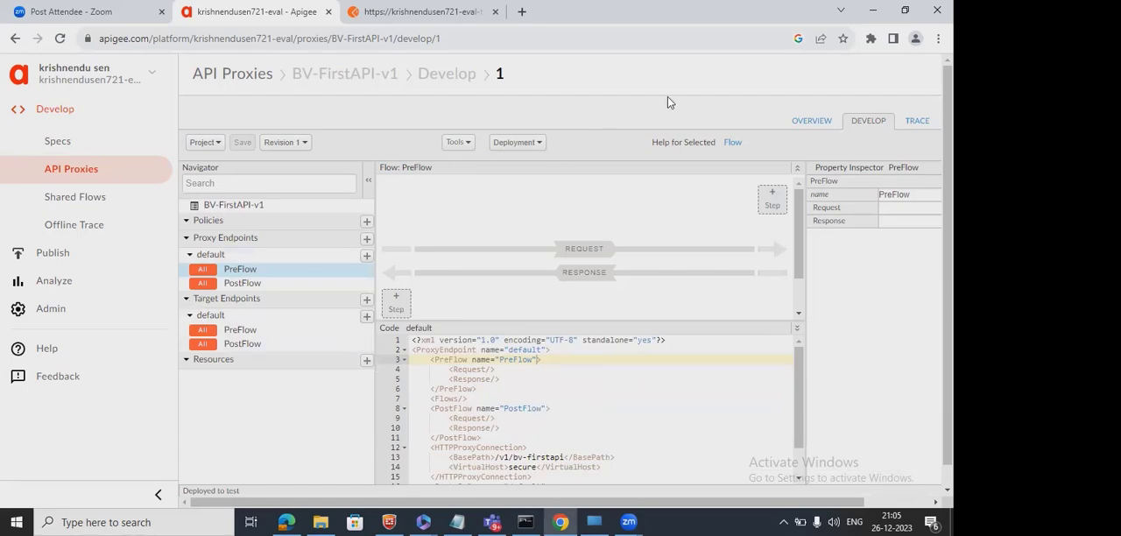
Open mocktarget.apigee.net/json in a new browser tab and highlight the JSON it returns.
click(905, 9)
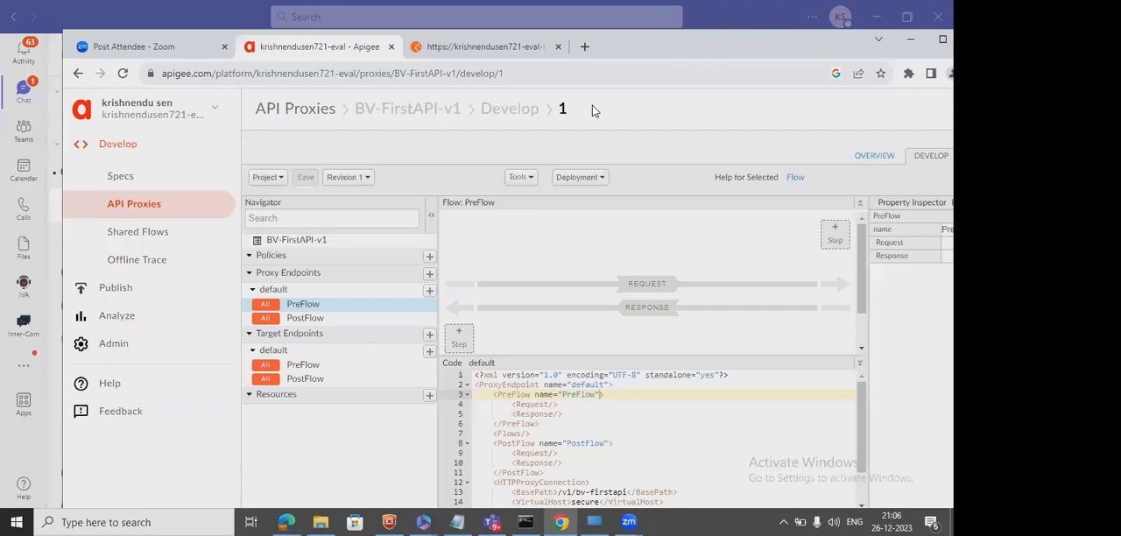
click(584, 48)
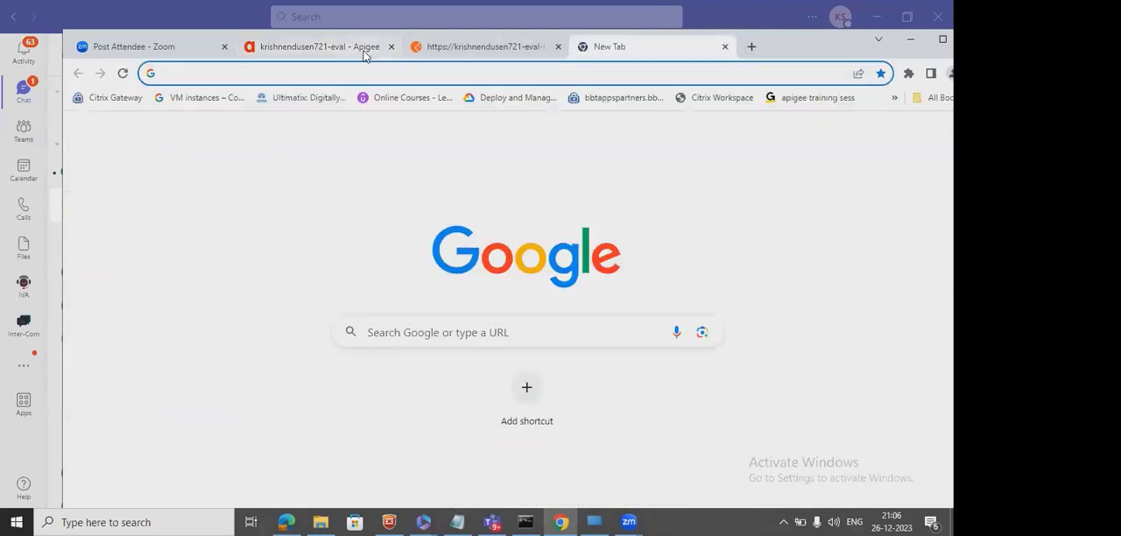
key(ctrl+a)
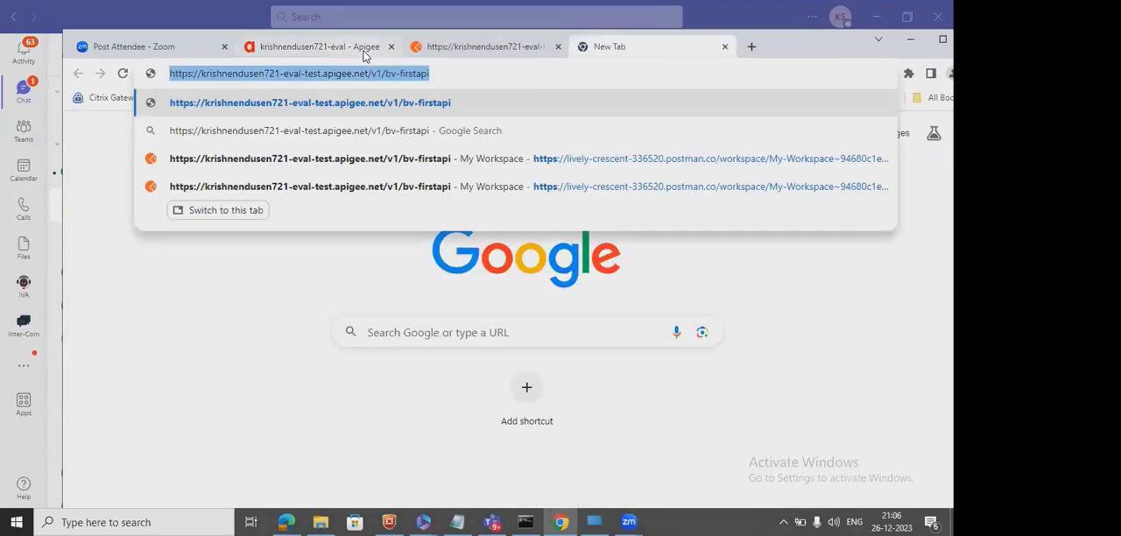
key(BackSpace)
text(mock)
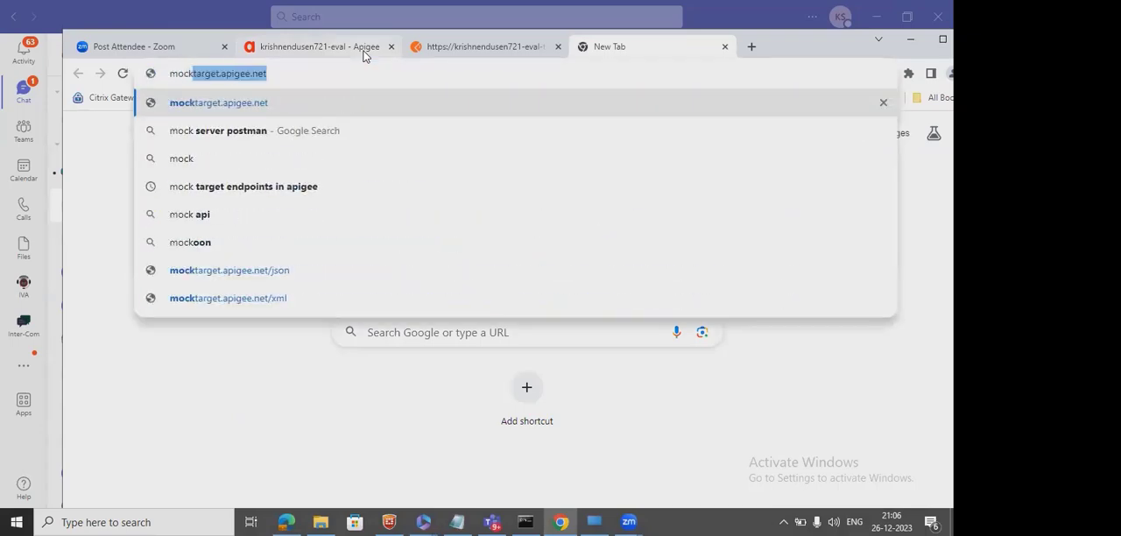
text(target.apigee.net/json)
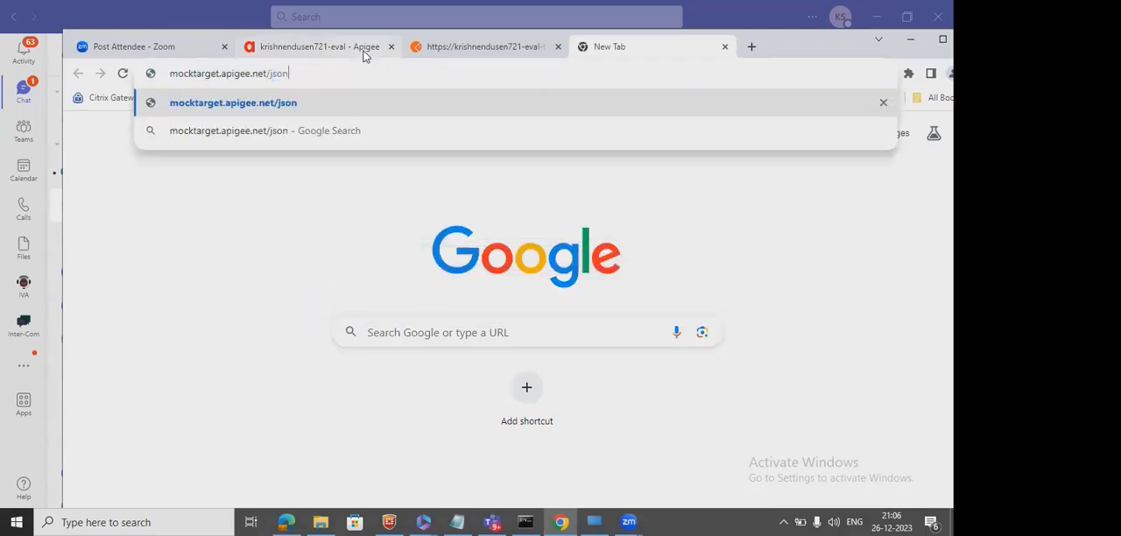
key(Return)
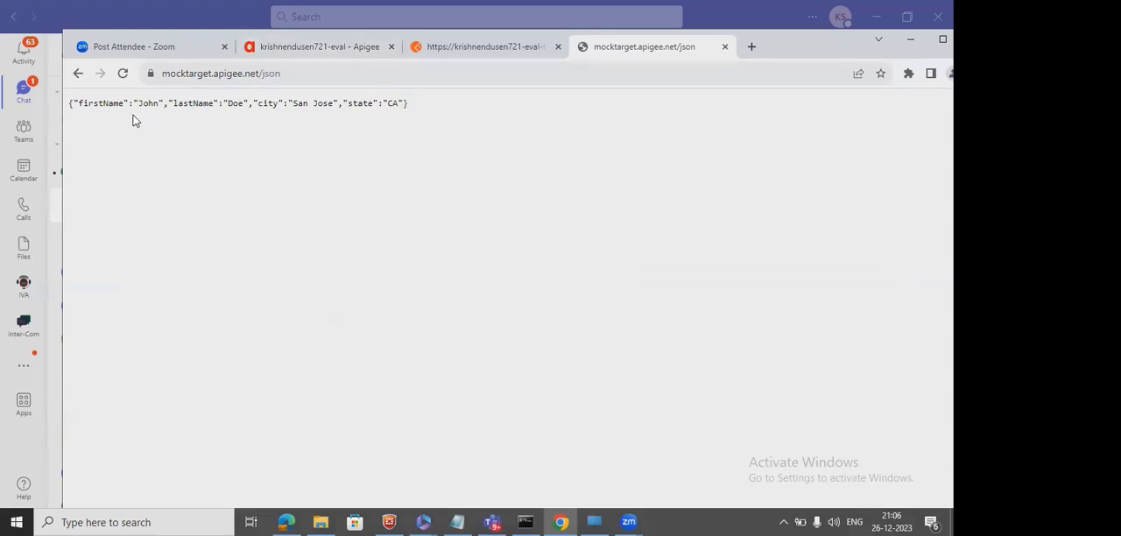
drag(431, 107, 80, 117)
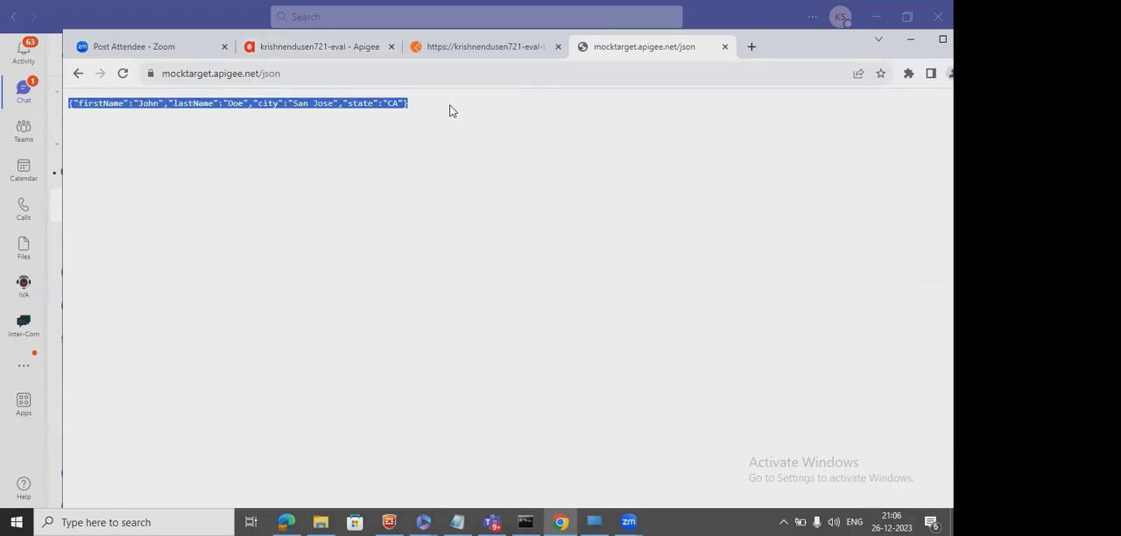
Compare the proxy's response in Postman with the JSON returned directly by the mock target.
click(338, 46)
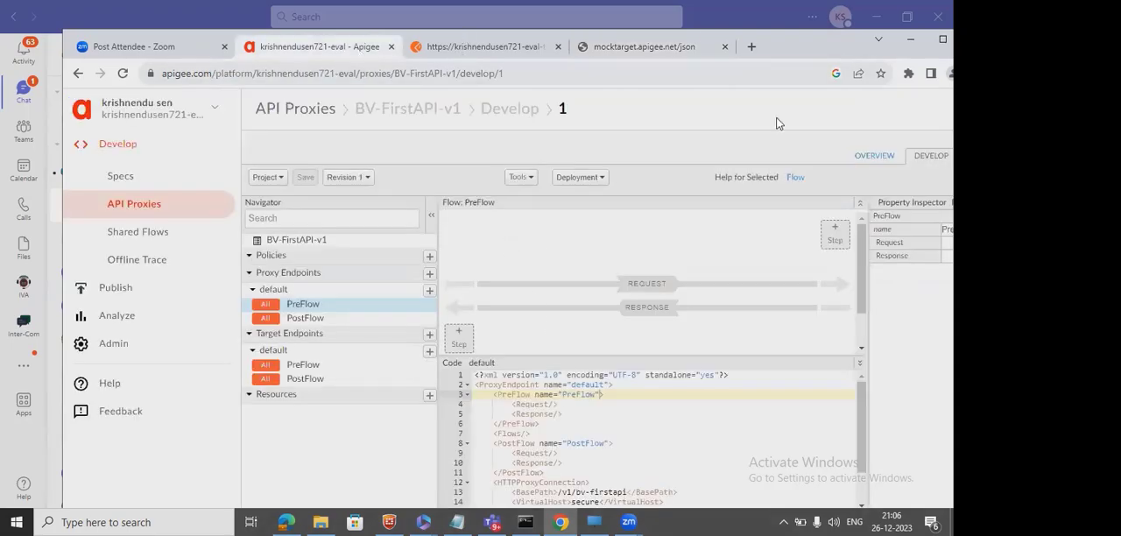
click(480, 53)
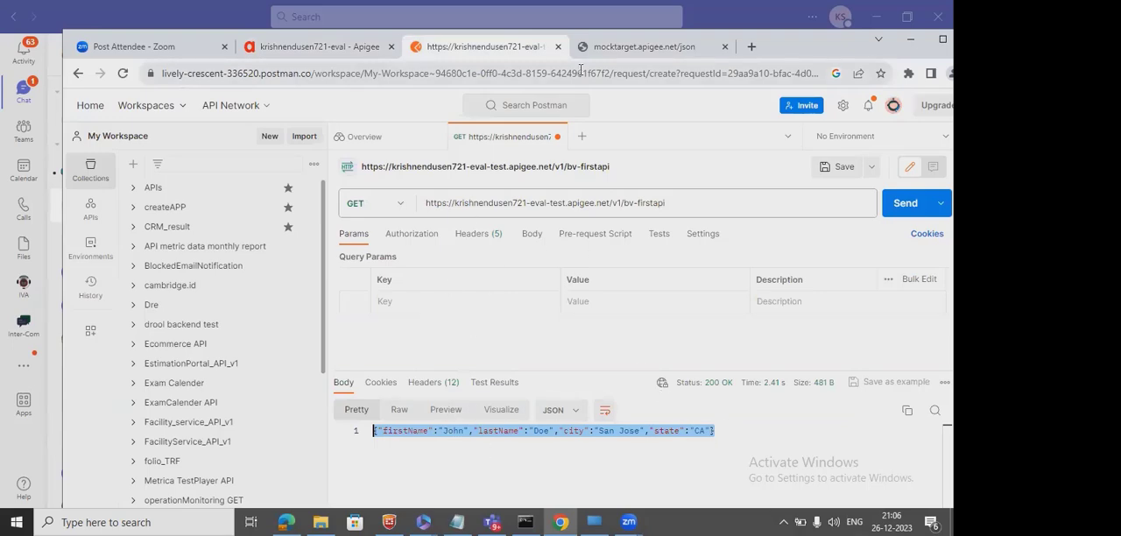
click(635, 53)
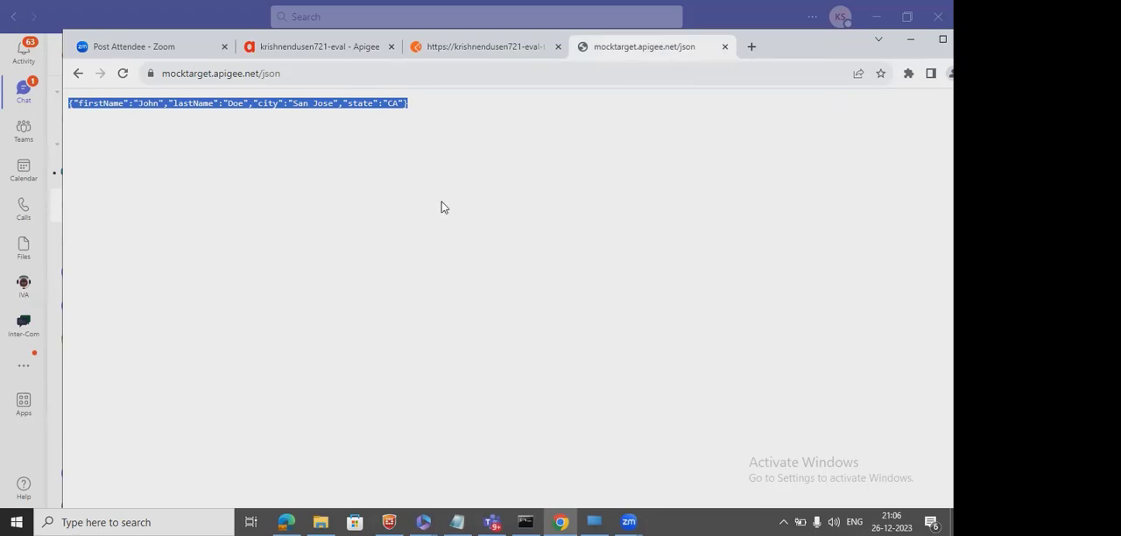
Return to the Apigee proxy editor, select the proxy endpoint's PreFlow and view the policies available for its request flow.
mouse_move(335, 57)
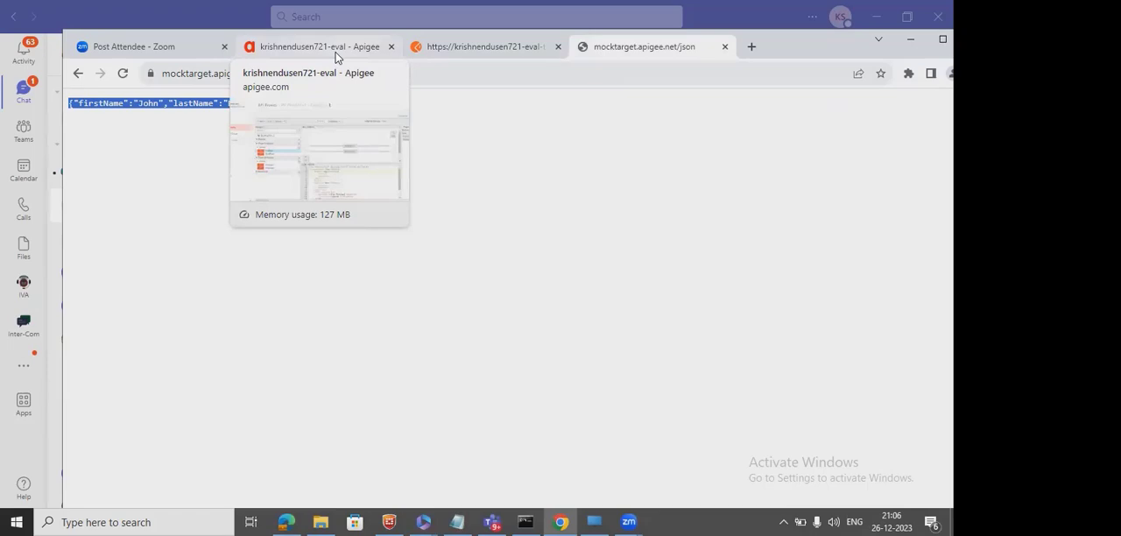
click(336, 55)
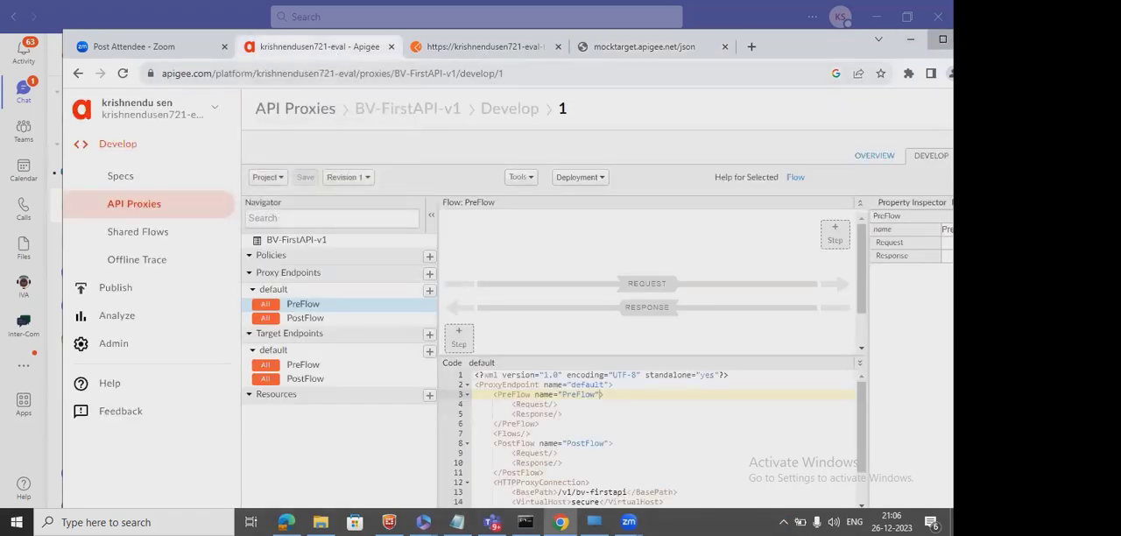
click(943, 40)
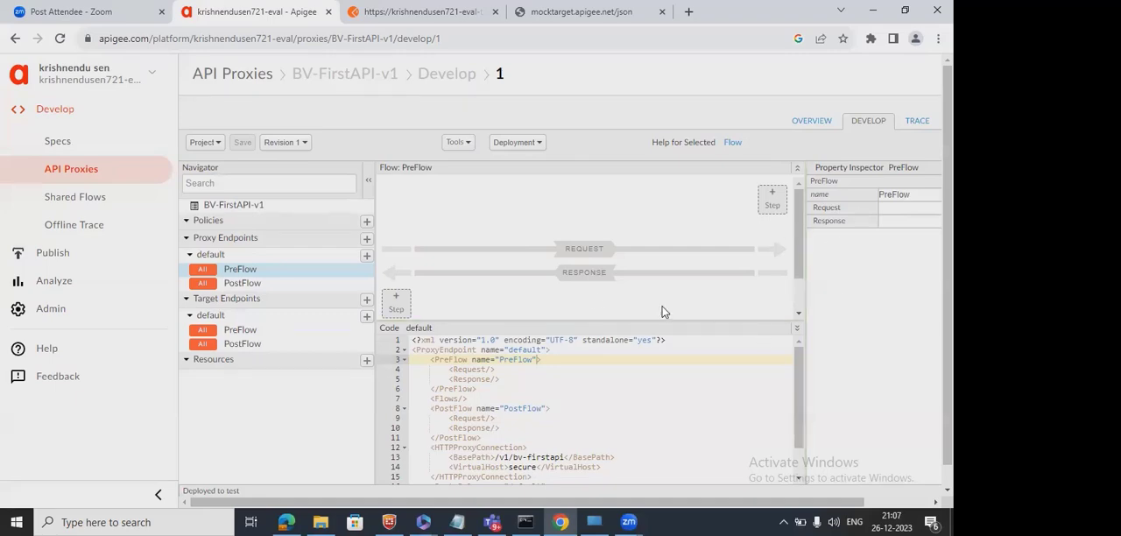
click(229, 272)
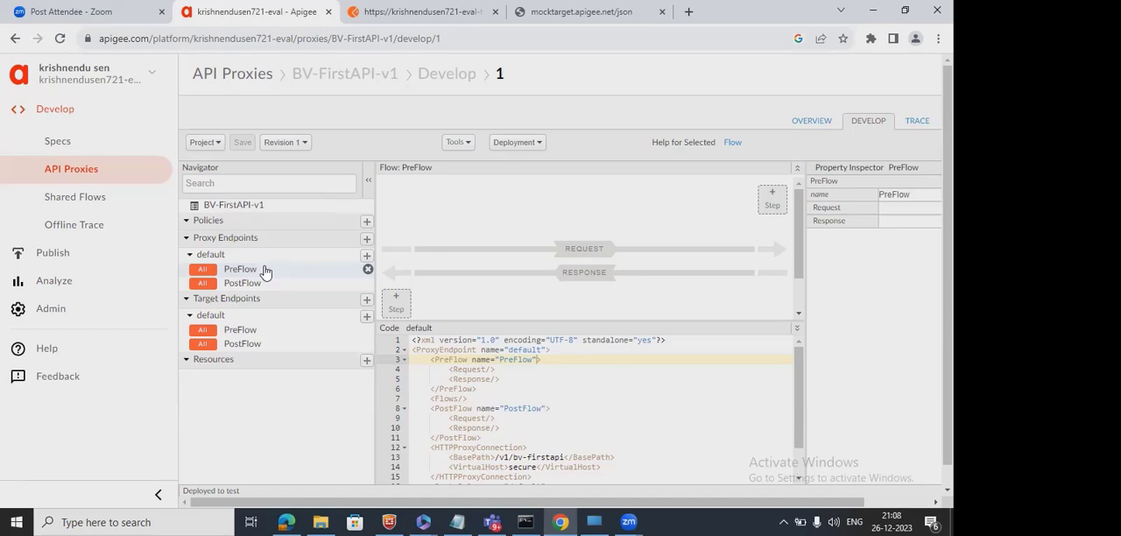
click(781, 194)
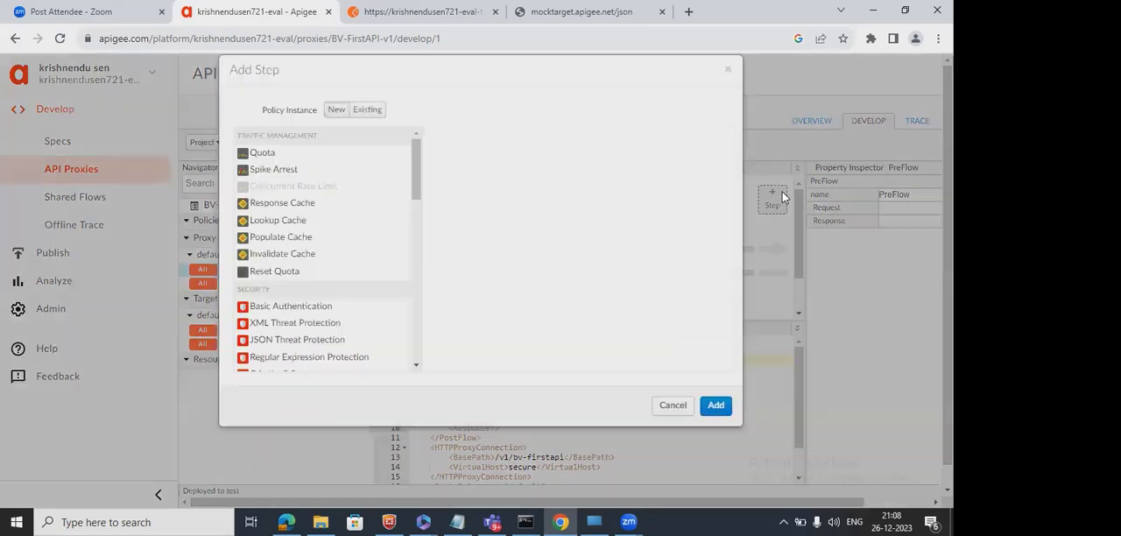
click(729, 71)
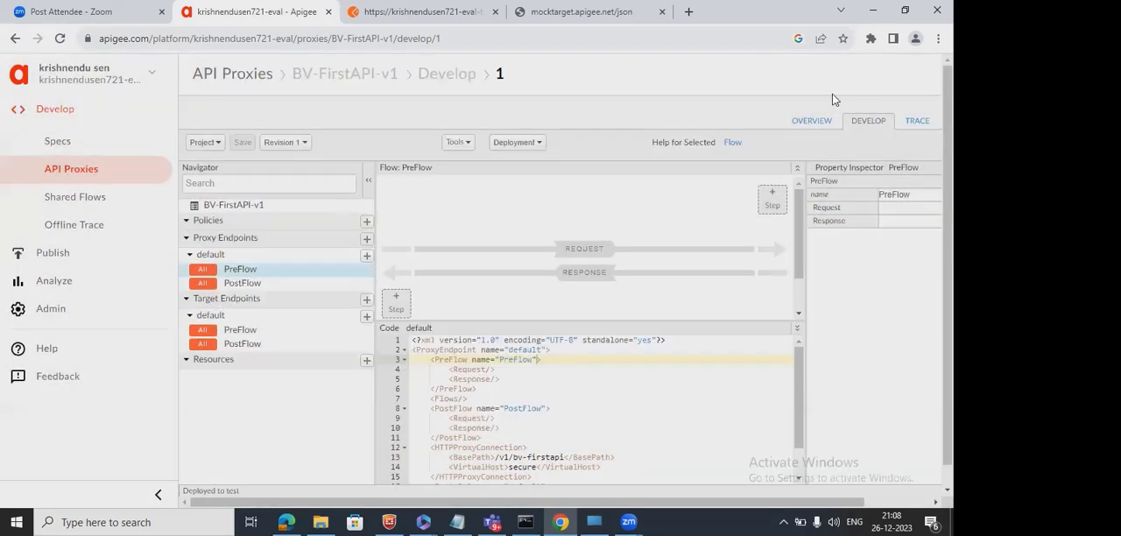
Send the GET request to /v1/bv-firstapi seven times from Postman, and check the calls in the Apigee trace session.
click(917, 121)
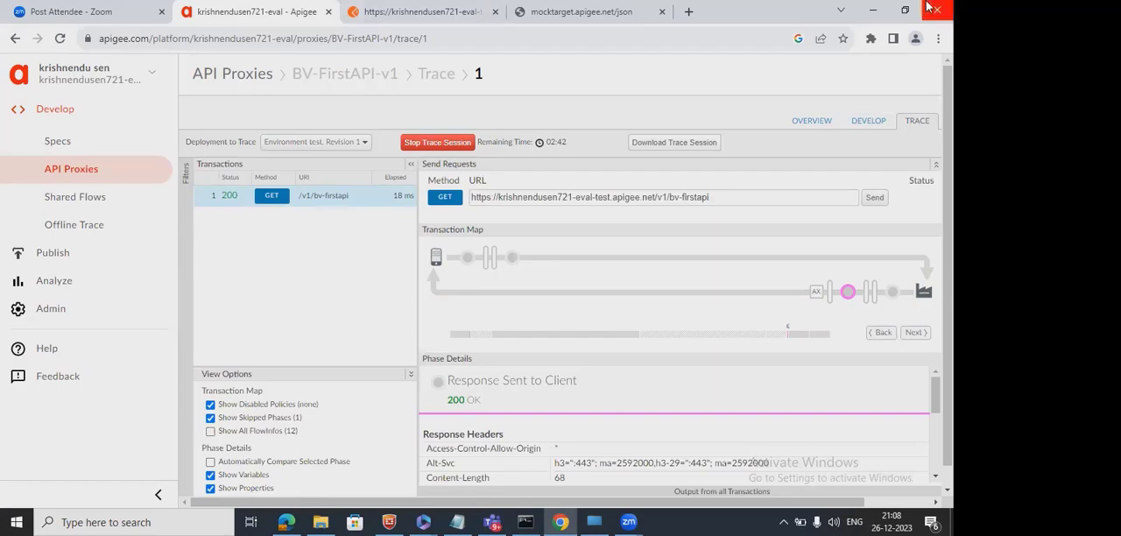
click(905, 10)
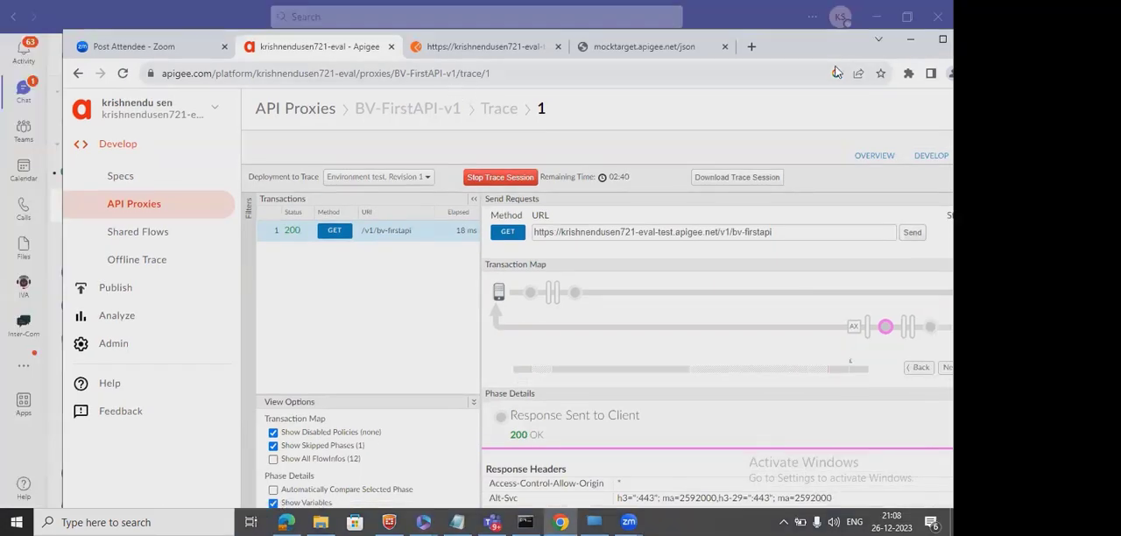
click(487, 46)
click(895, 206)
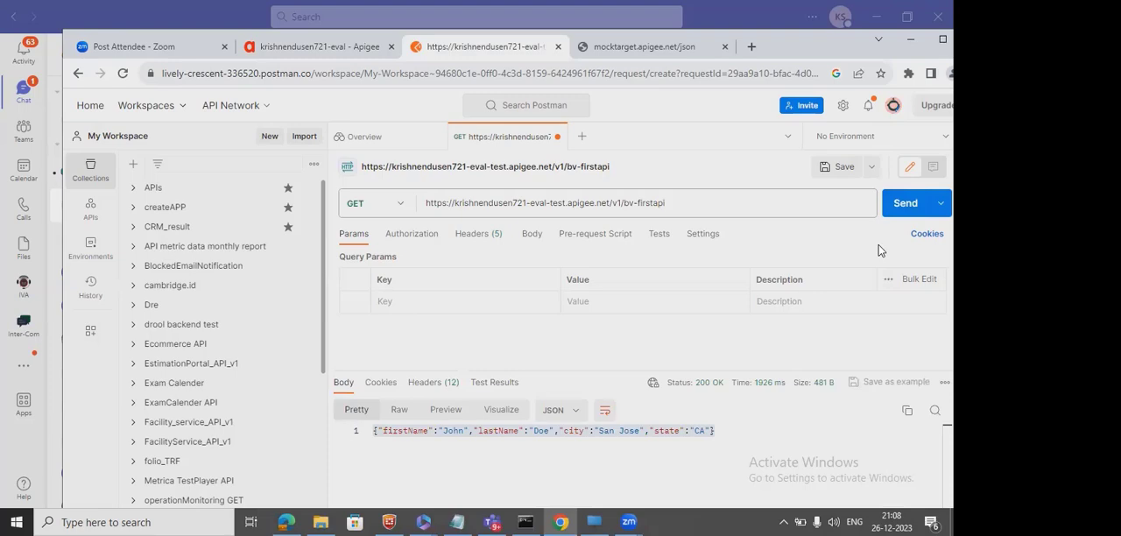
click(905, 204)
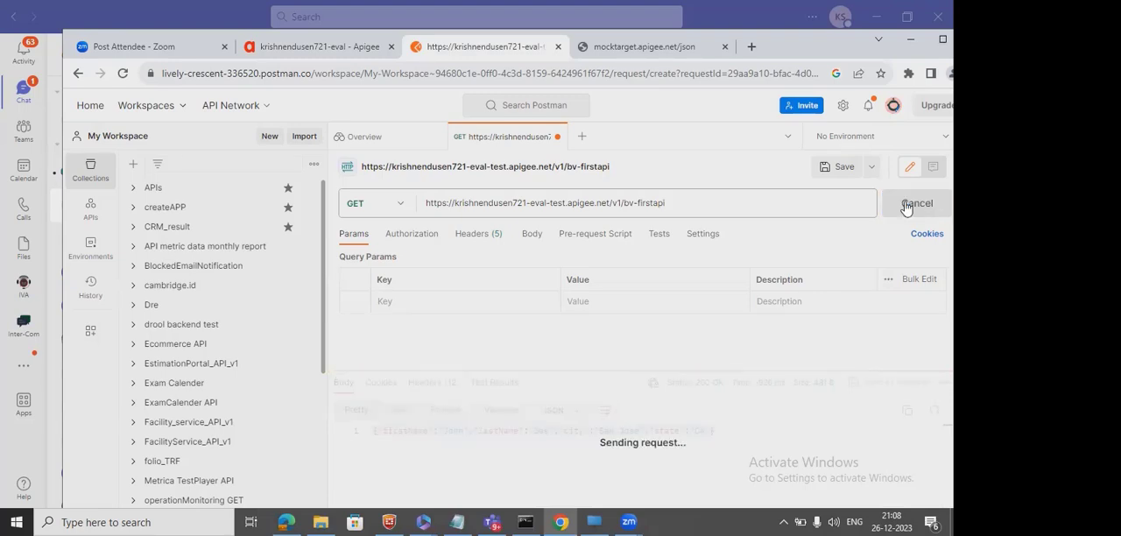
click(905, 205)
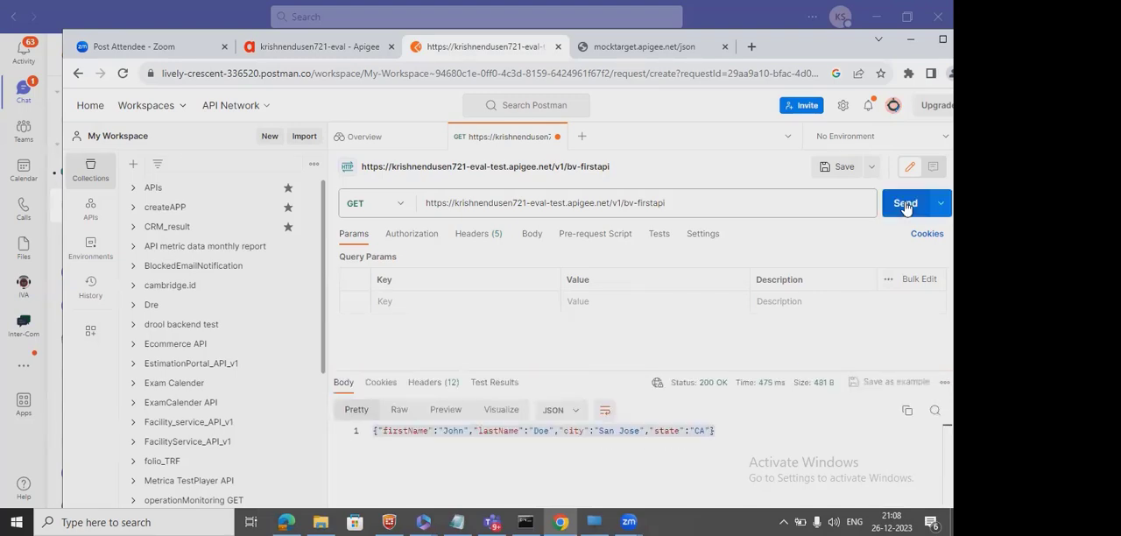
click(906, 205)
click(906, 205)
click(906, 205)
click(906, 205)
click(308, 49)
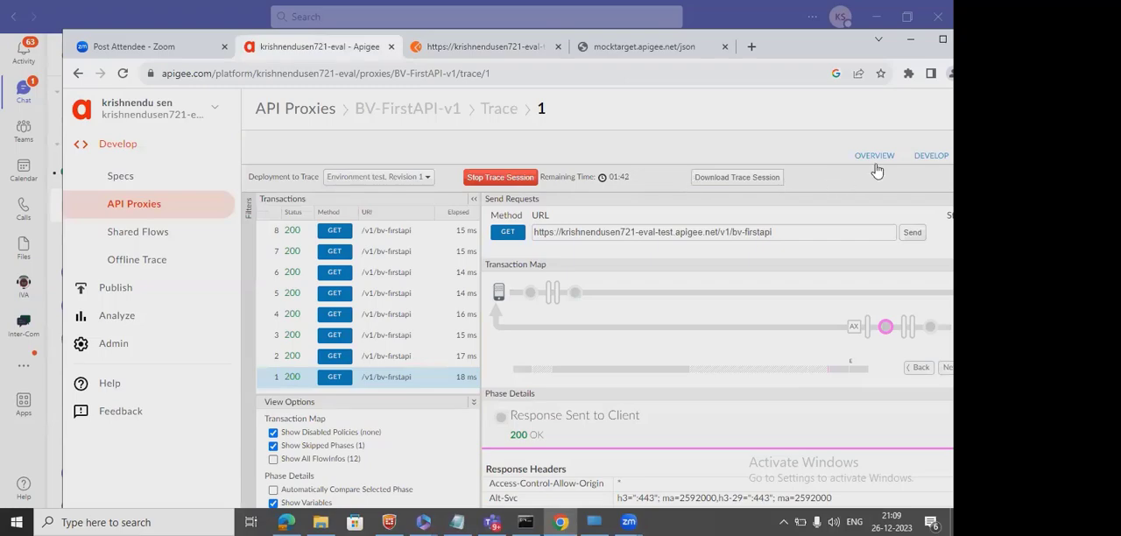
Add a new Quota policy to the request flow of the proxy endpoint's PreFlow, keeping the default names.
click(930, 158)
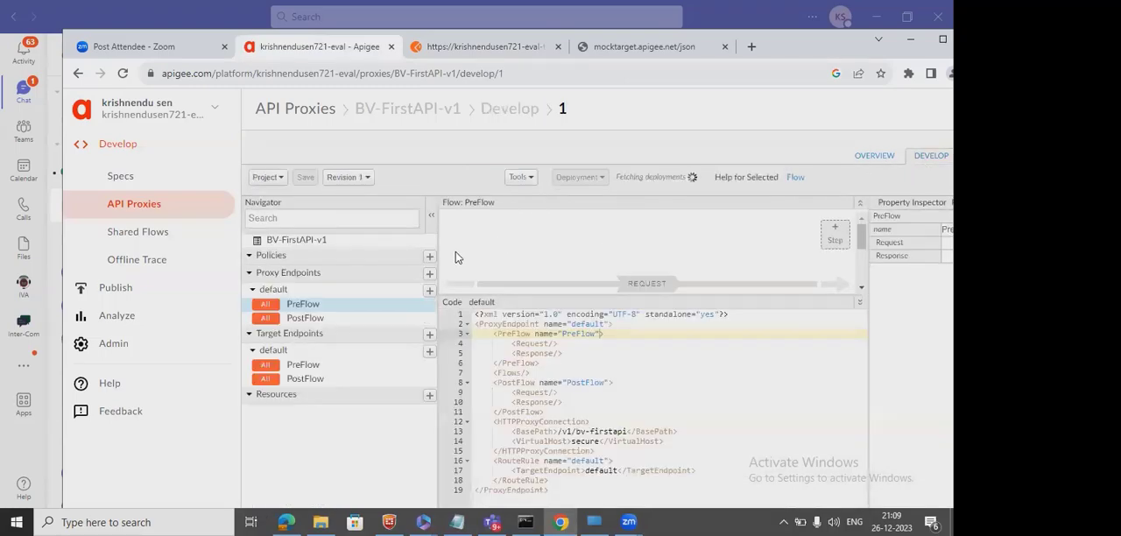
click(837, 233)
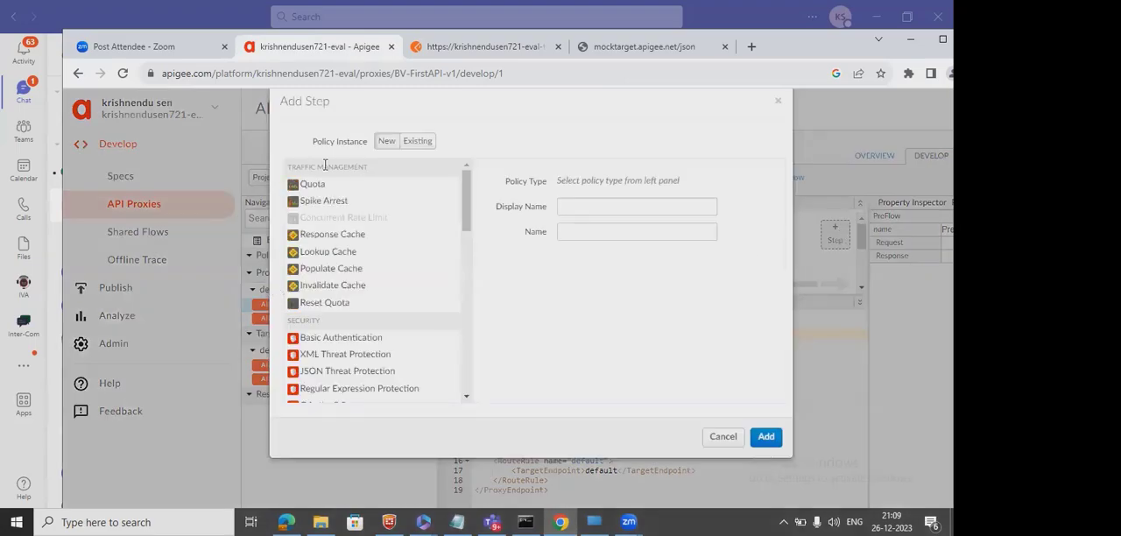
drag(338, 167, 300, 207)
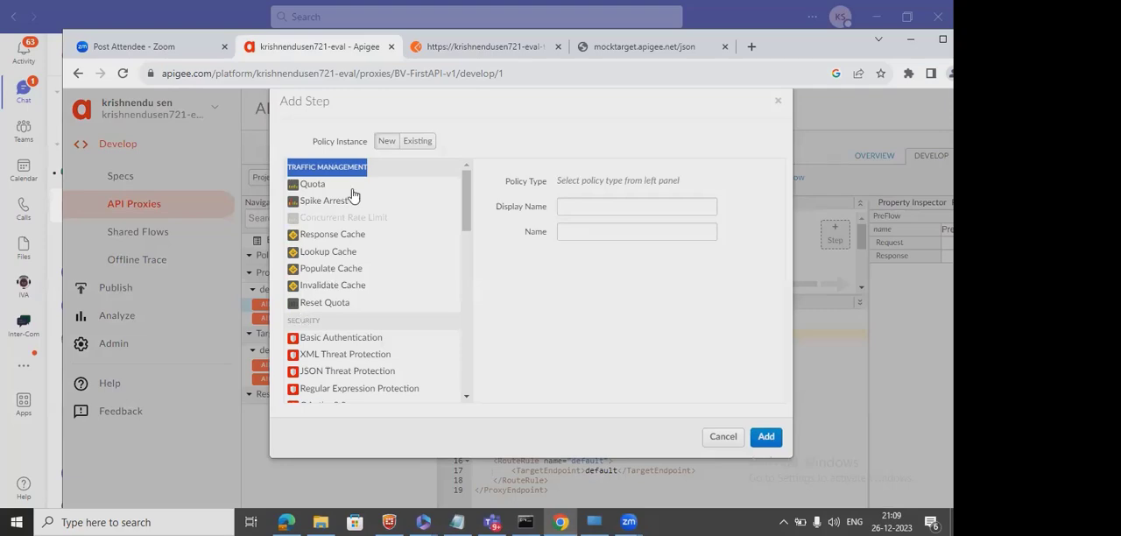
click(309, 184)
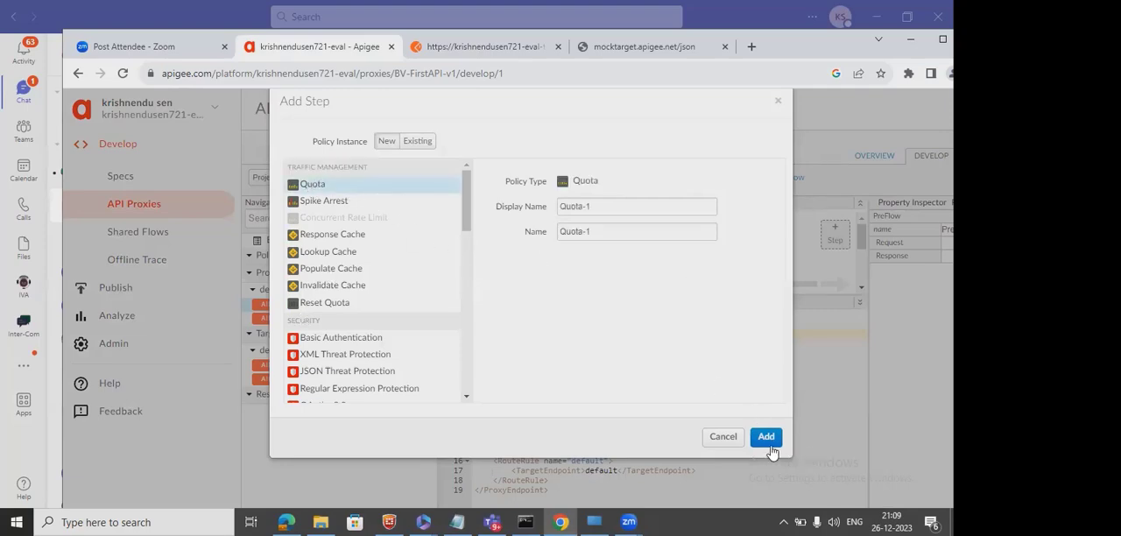
click(768, 436)
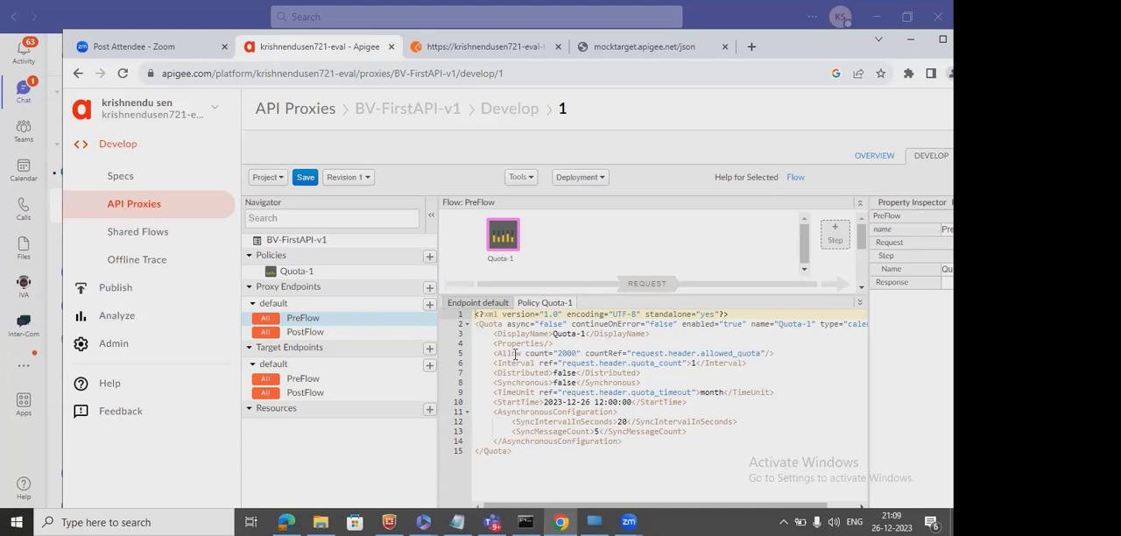
Set the Allow count in the Quota-1 policy XML to 4 and remove its countRef attribute.
double_click(567, 353)
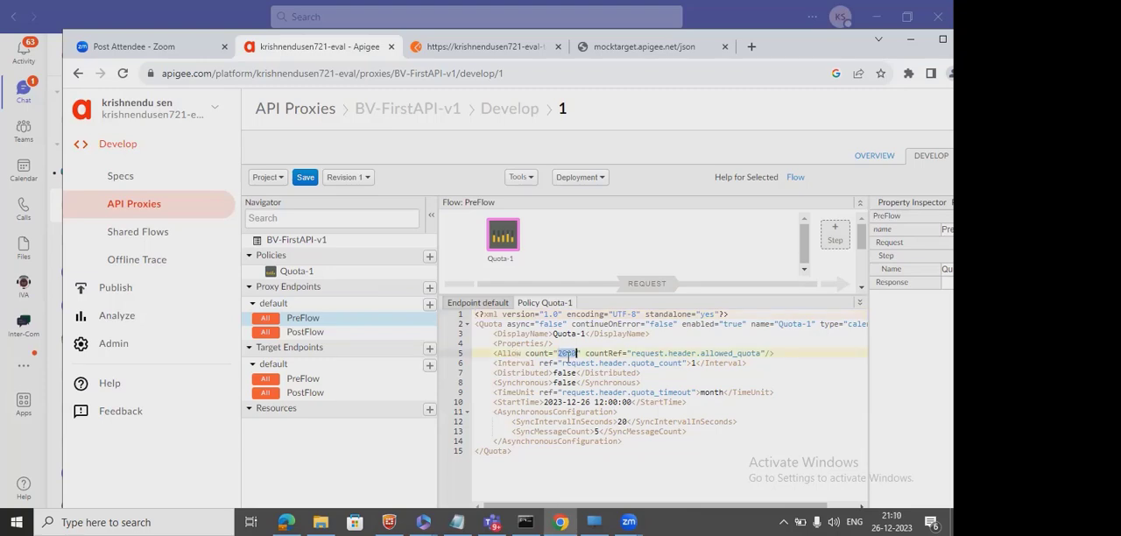
key(BackSpace)
text(6)
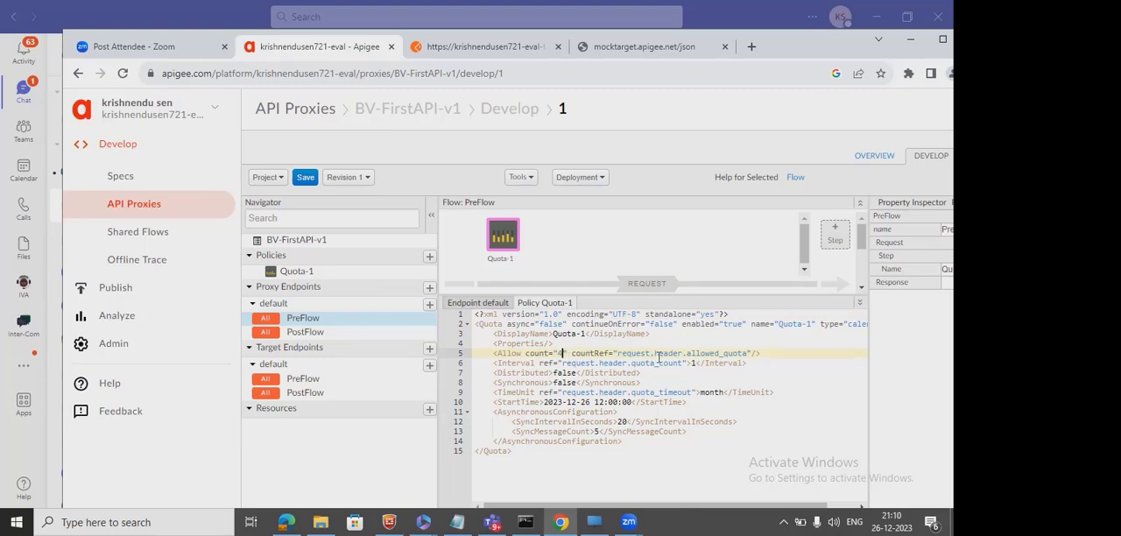
drag(741, 353, 622, 354)
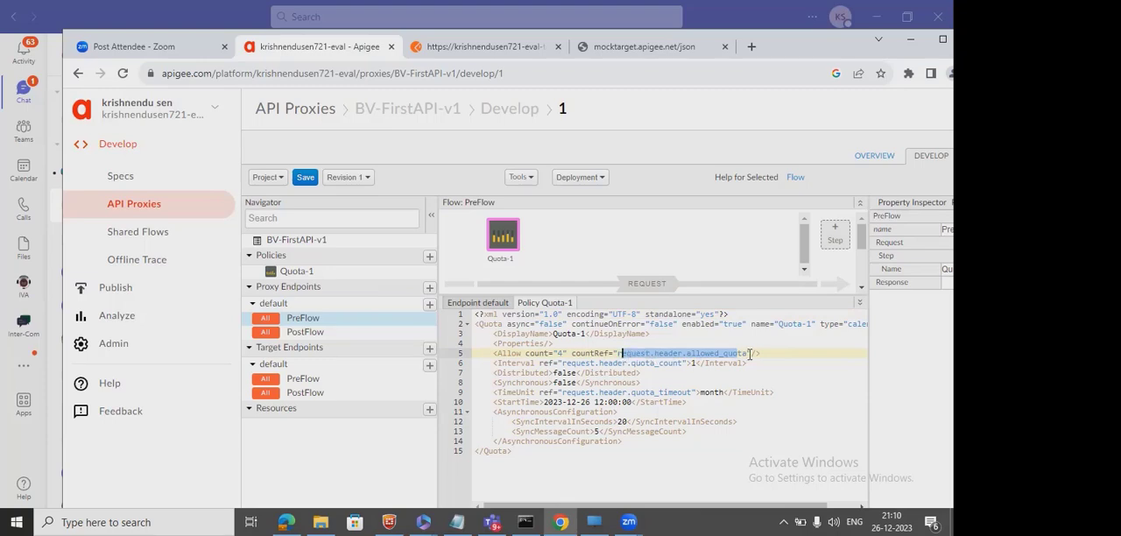
drag(751, 354, 568, 353)
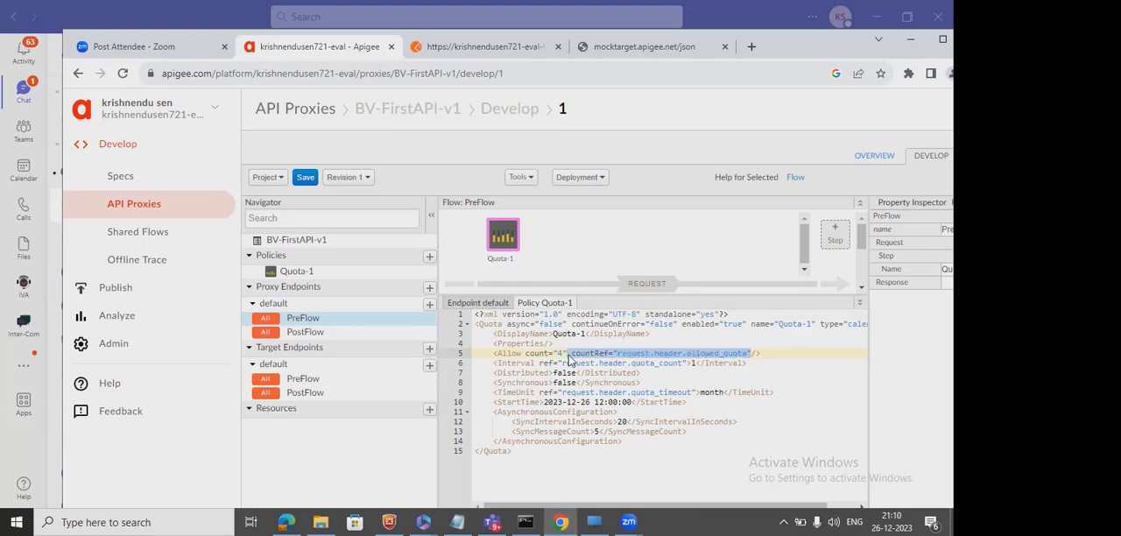
key(Delete)
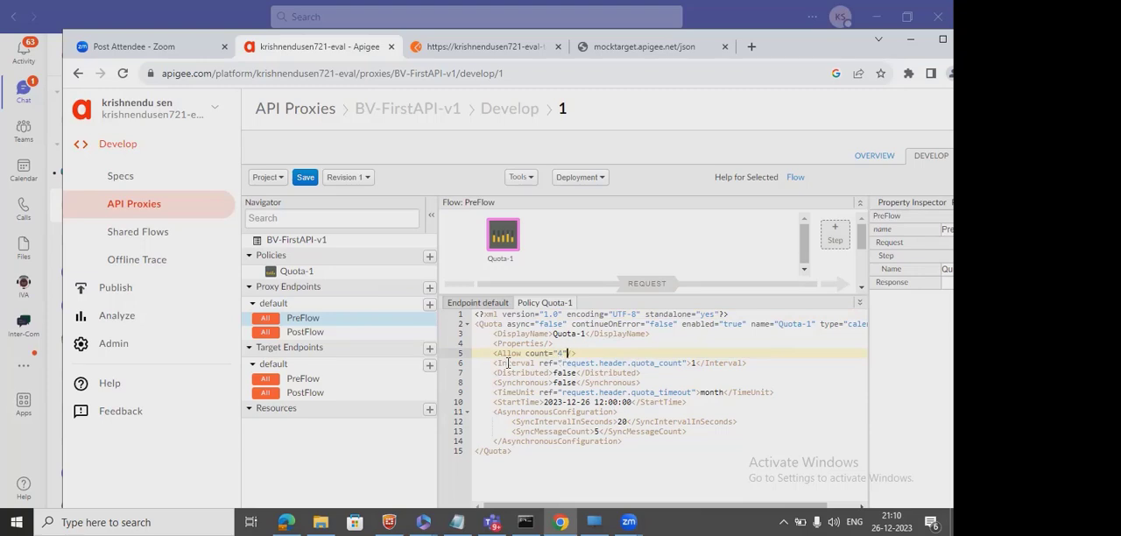
Remove the ref attribute from the policy's Interval element.
double_click(508, 363)
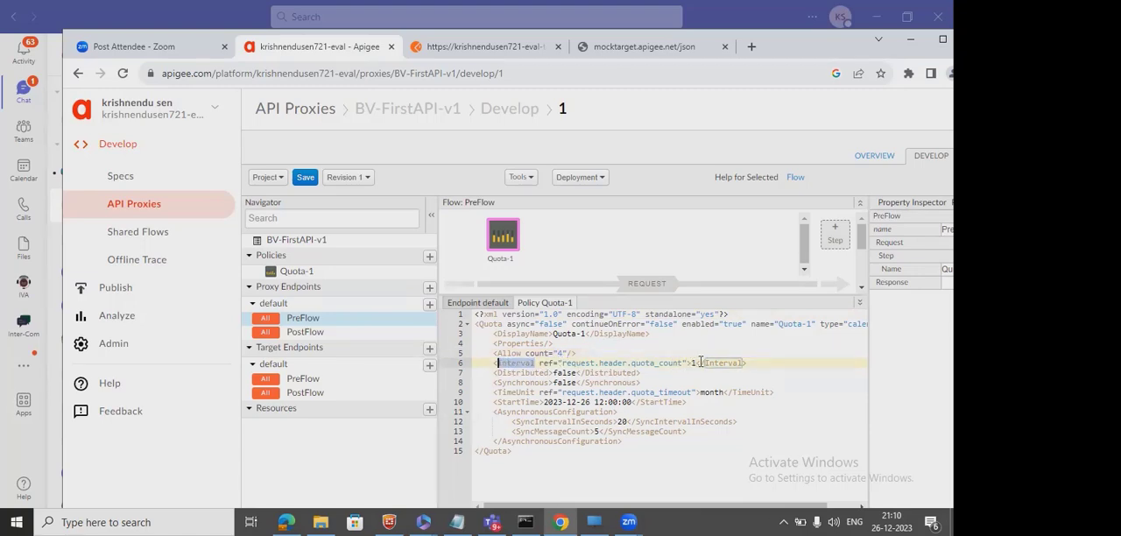
drag(686, 363, 540, 363)
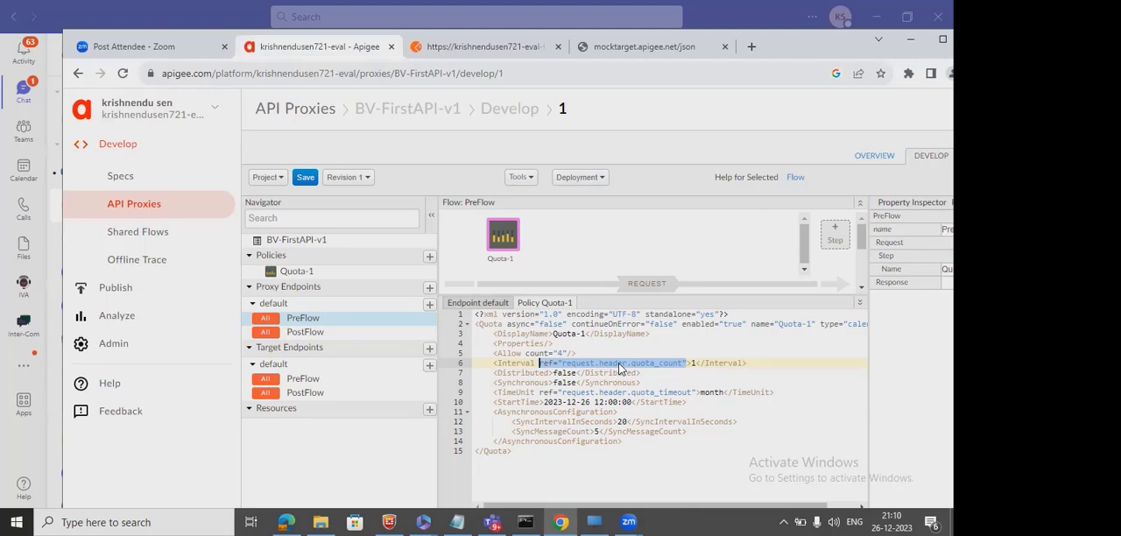
key(BackSpace)
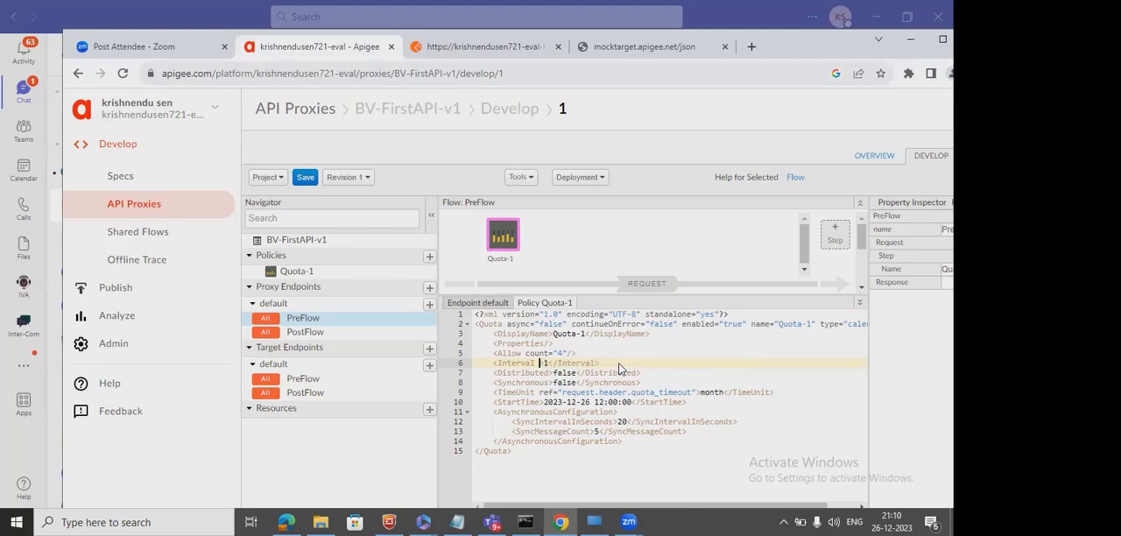
Set the policy's Distributed and Synchronous values to true.
double_click(564, 373)
text(true)
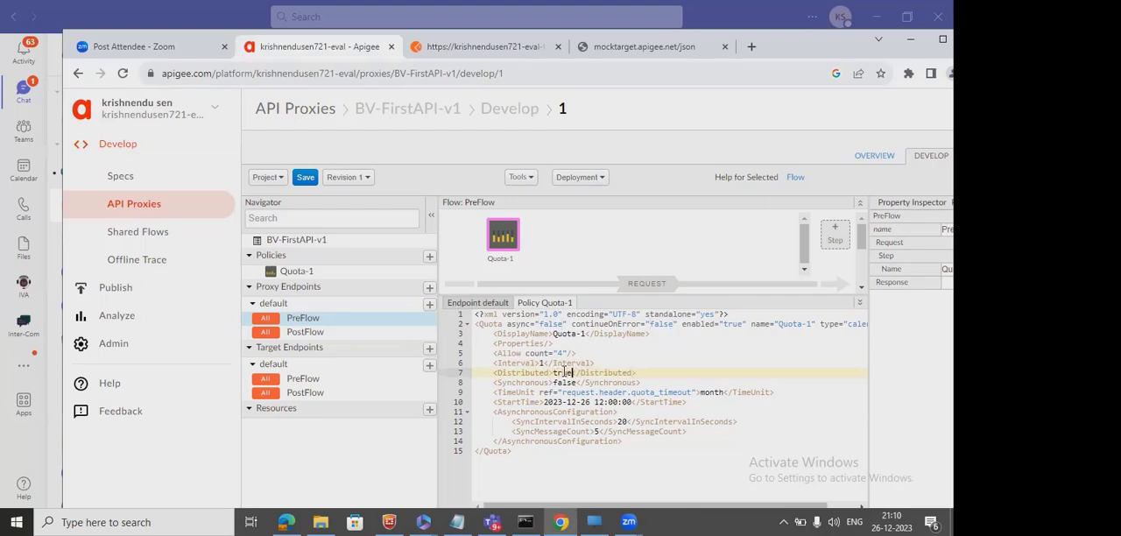
double_click(565, 382)
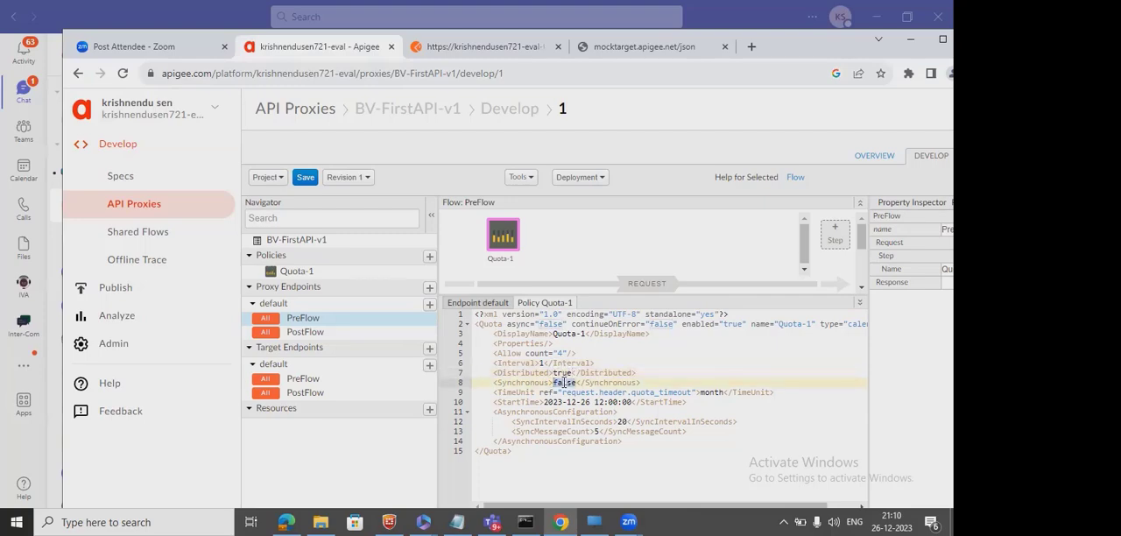
text(true)
Remove the ref attribute from the TimeUnit element and set the time unit to minute.
click(697, 392)
drag(697, 392, 536, 394)
key(BackSpace)
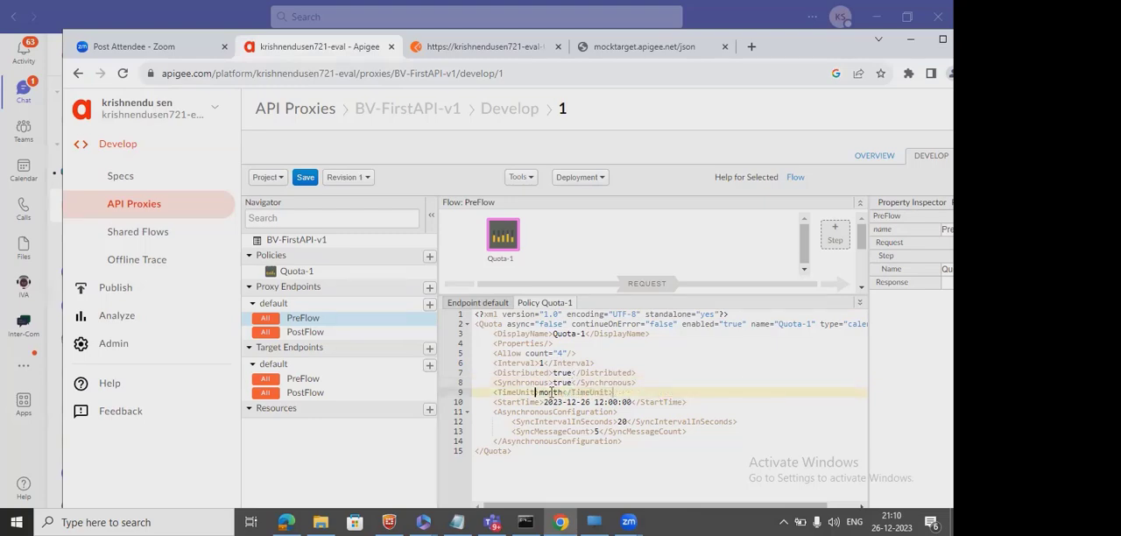
double_click(558, 392)
text(minute)
Comment out the lines from StartTime to the end of AsynchronousConfiguration in the policy XML.
click(496, 402)
drag(496, 402, 639, 445)
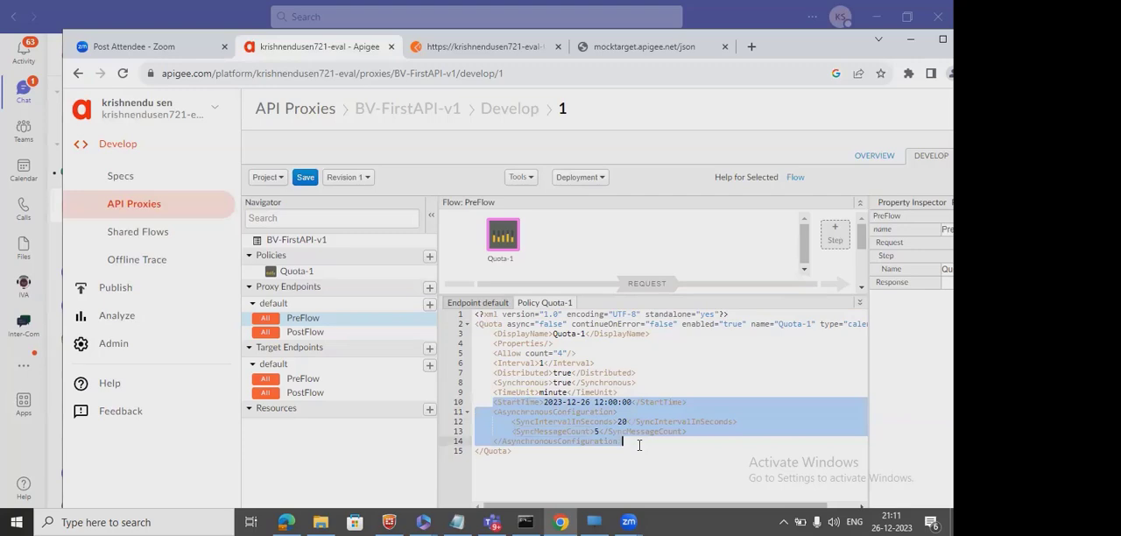
key(ctrl+/)
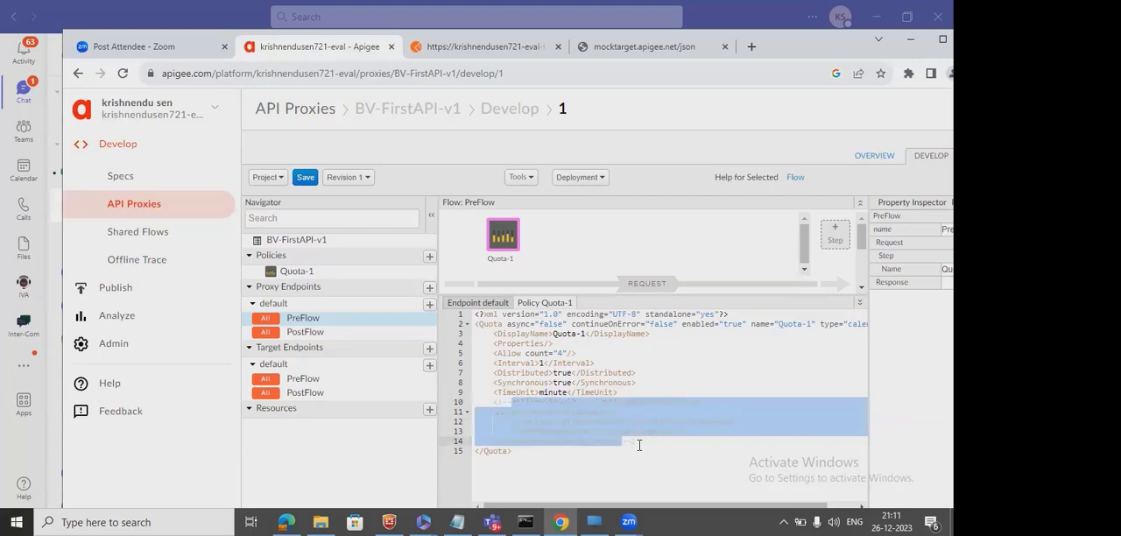
click(565, 420)
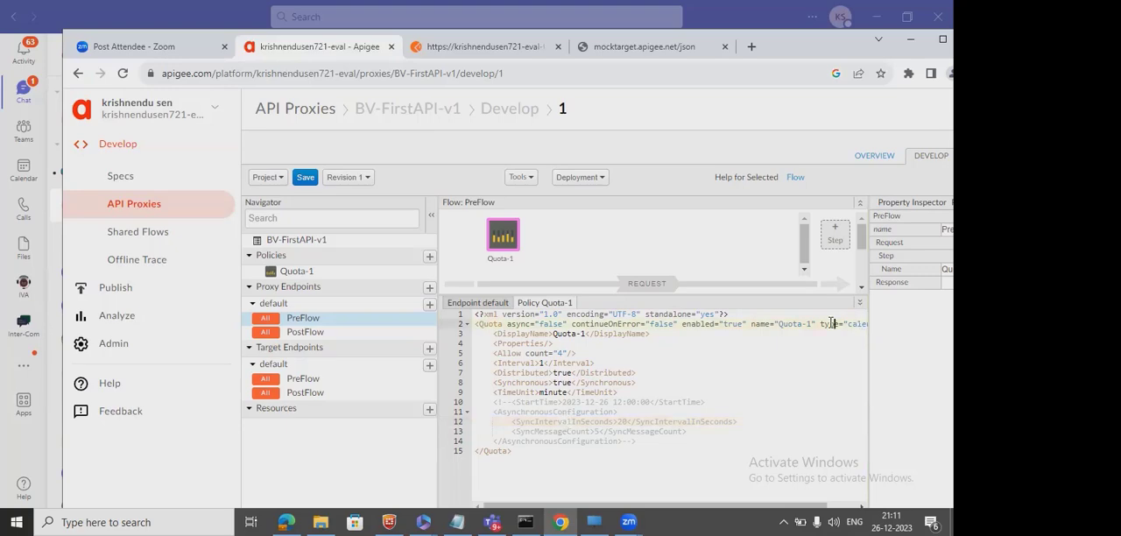
Try removing the type attribute from the opening Quota tag, and undo the edits back to before the commenting out.
key(Right)
key(Right)
key(Right)
key(Right)
key(Right)
key(Right)
key(Right)
key(Right)
key(Right)
key(Right)
key(Right)
key(Right)
key(Right)
key(Right)
key(Right)
key(Right)
key(Right)
key(Right)
key(Right)
key(Right)
key(Left)
key(Left)
key(Left)
key(Left)
key(Left)
key(Left)
key(Left)
key(Left)
key(Left)
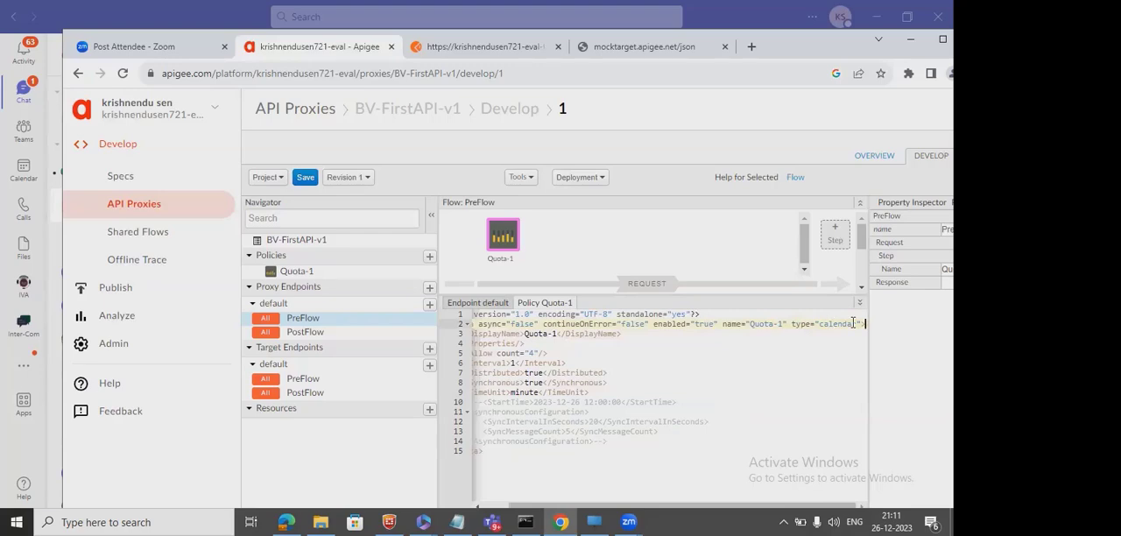
drag(861, 323, 791, 326)
key(BackSpace)
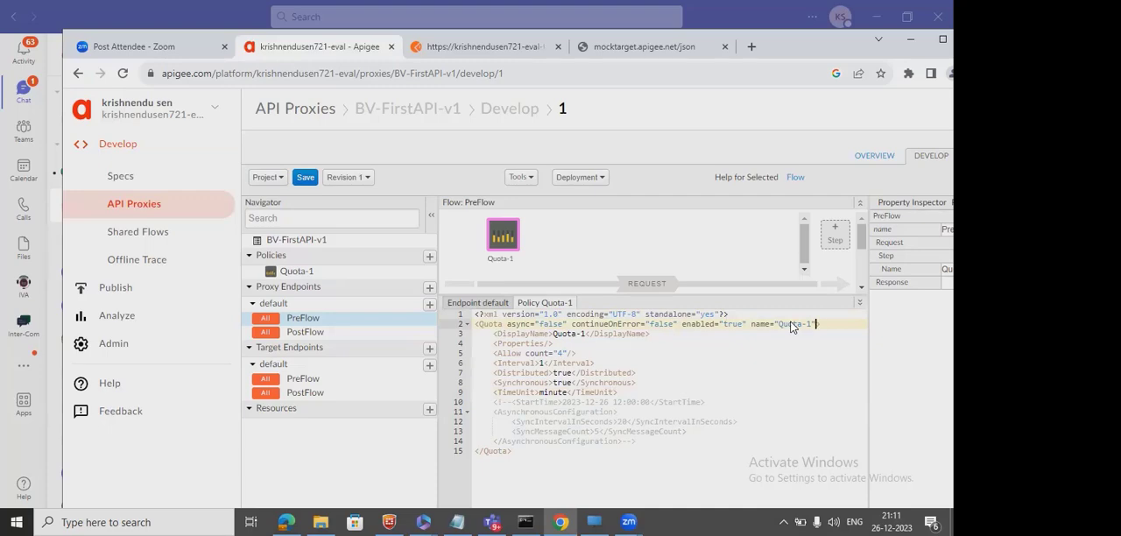
key(ctrl+z)
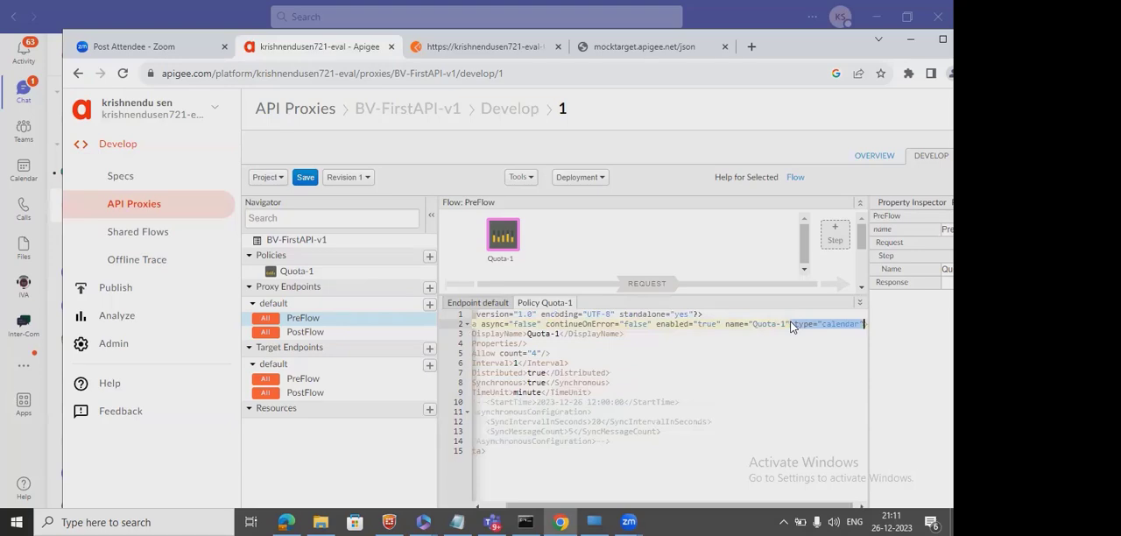
key(BackSpace)
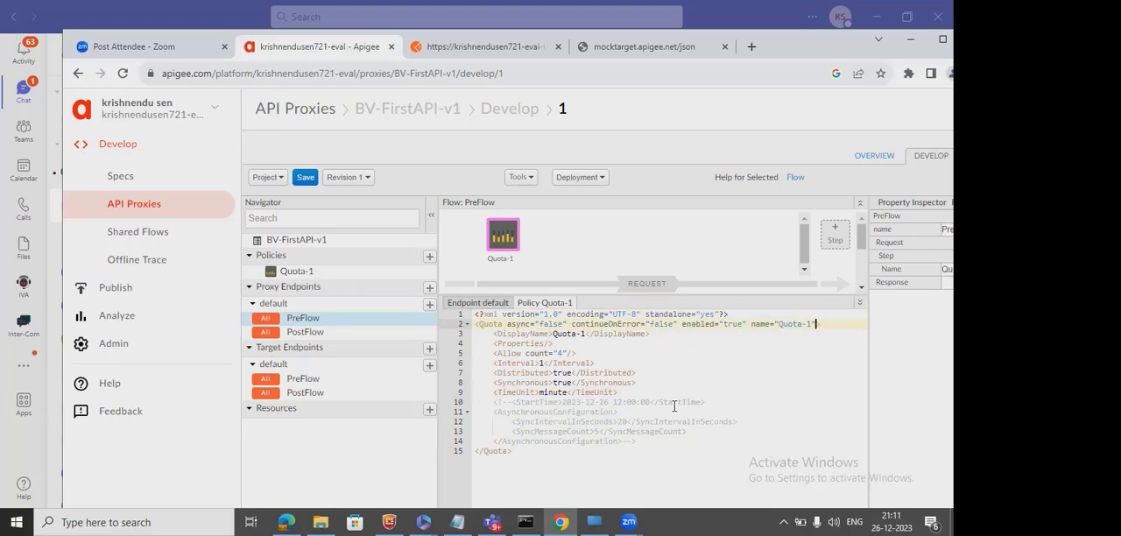
key(ctrl+z)
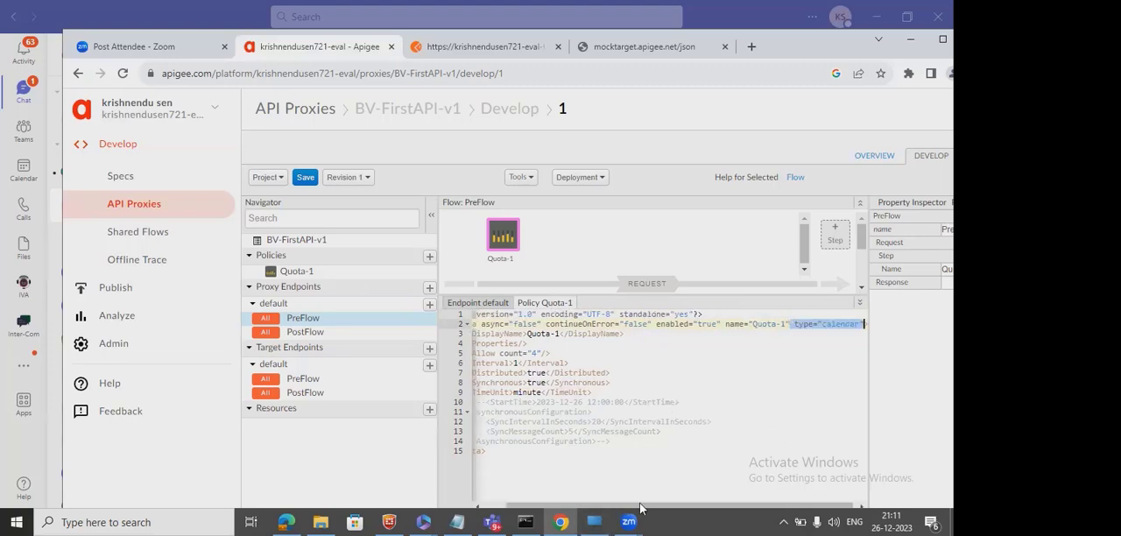
click(708, 332)
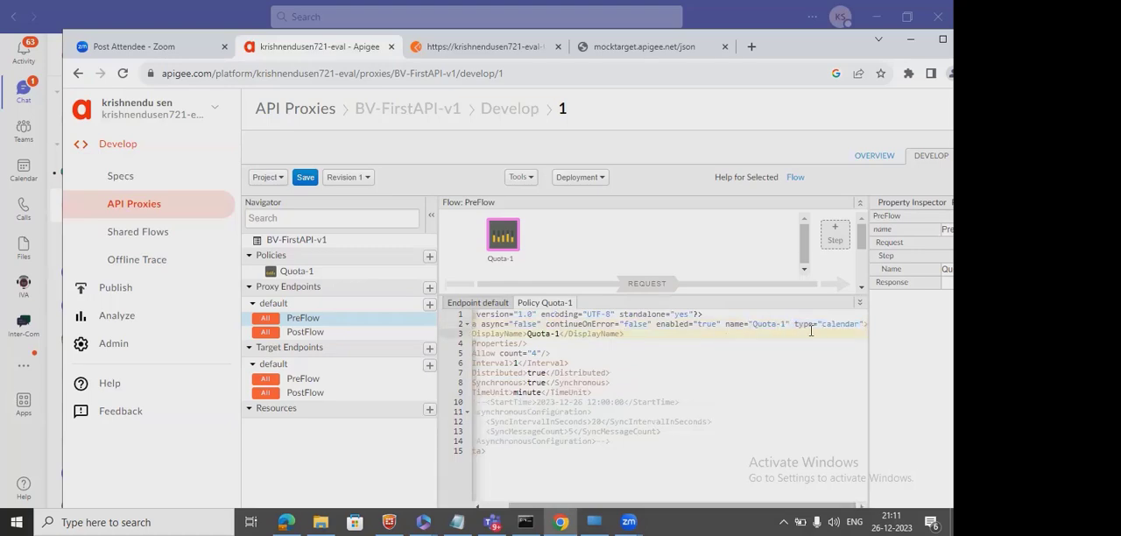
click(858, 324)
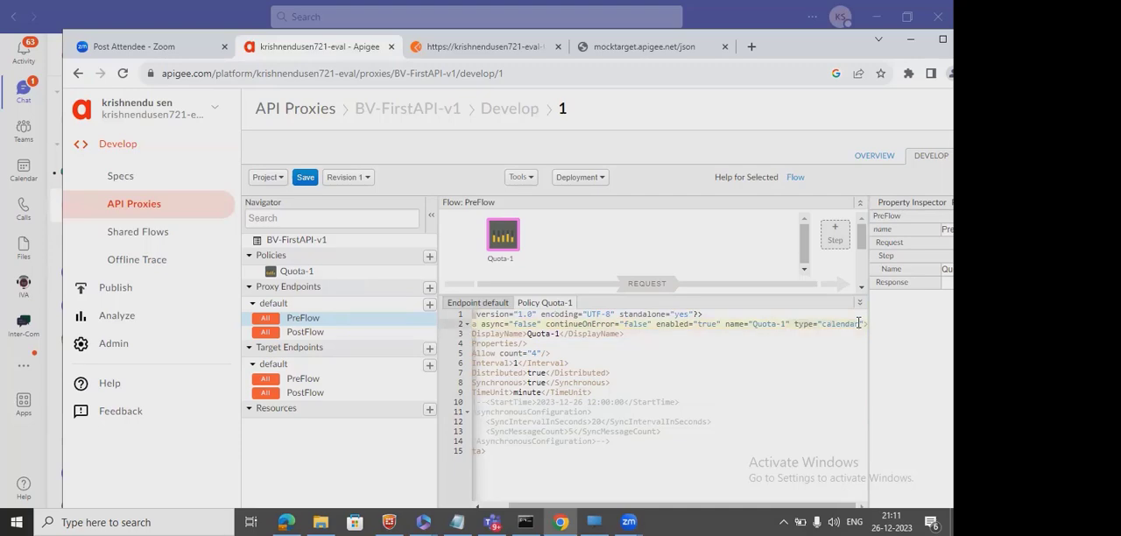
key(ctrl+z)
key(ctrl+z)
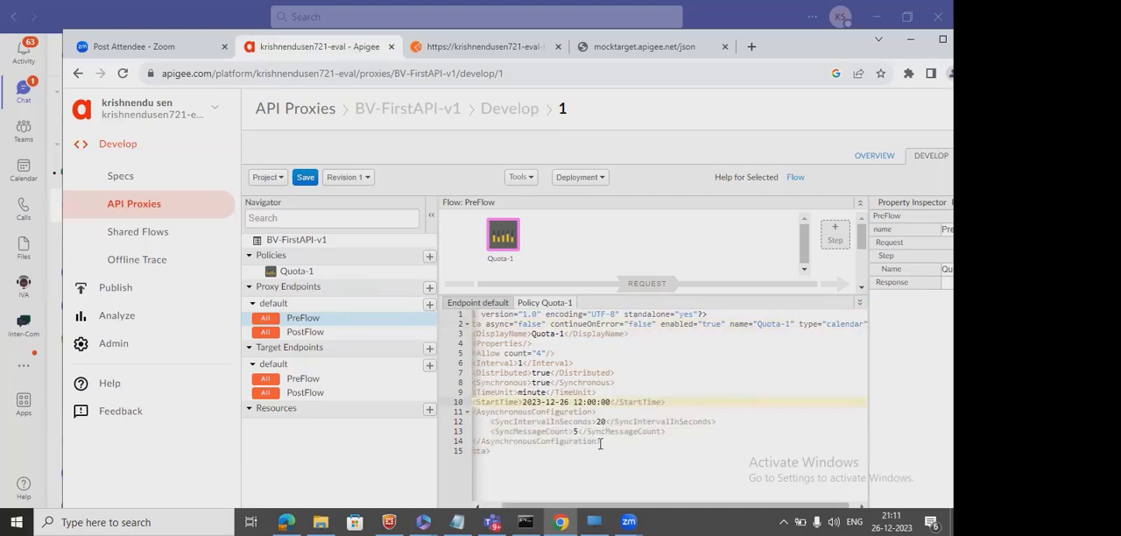
Comment out the StartTime and AsynchronousConfiguration elements and remove the type="calendar" attribute from the opening Quota tag.
drag(601, 441, 493, 405)
key(ctrl+slash)
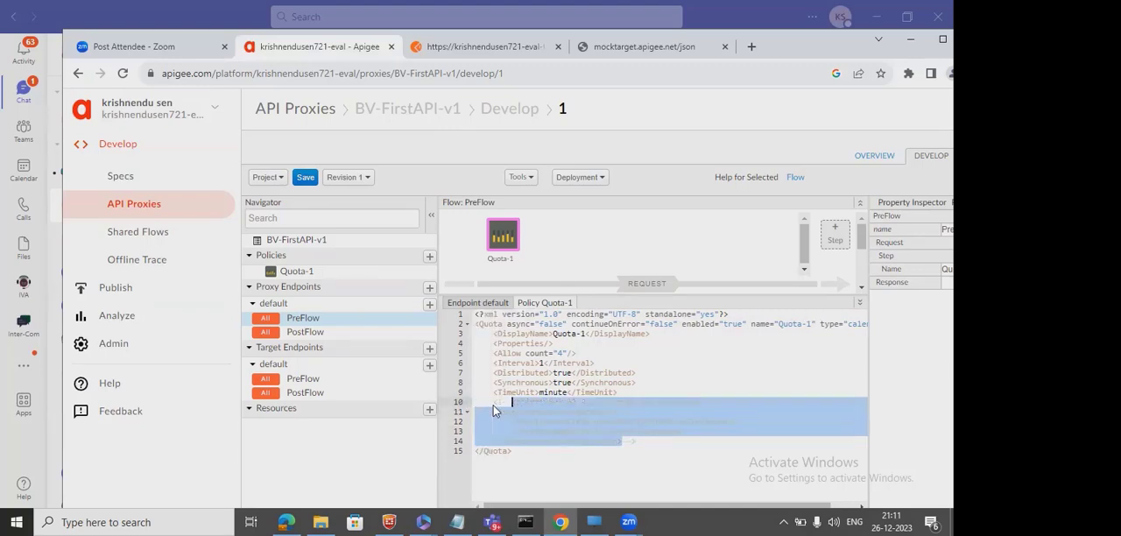
click(832, 324)
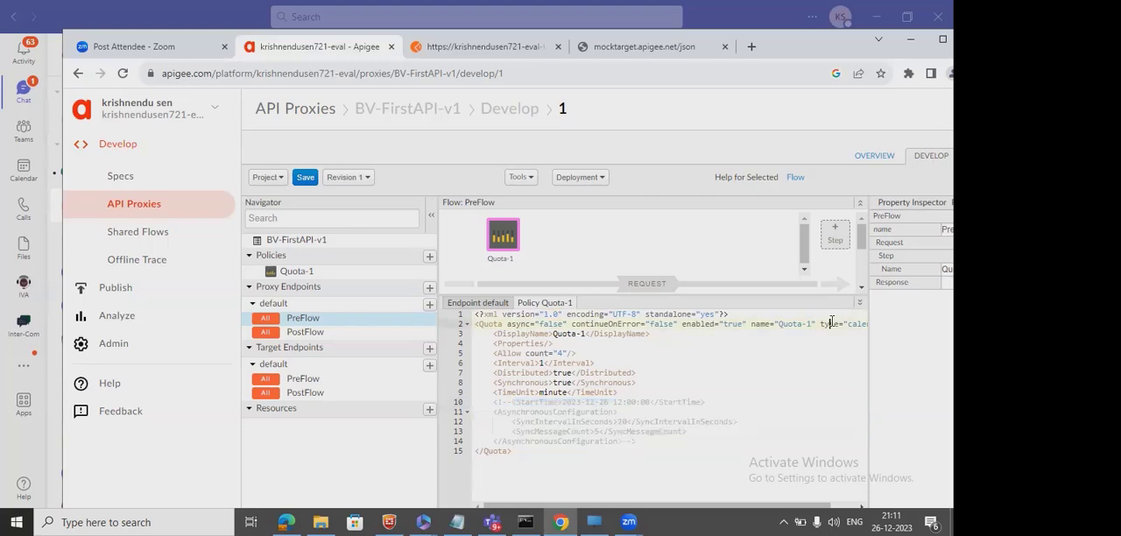
key(Right)
key(Right)
key(Right)
key(Right)
key(Right)
key(Right)
key(Right)
key(Right)
key(Right)
key(Right)
key(Right)
key(Right)
key(Right)
key(Right)
key(Right)
key(Right)
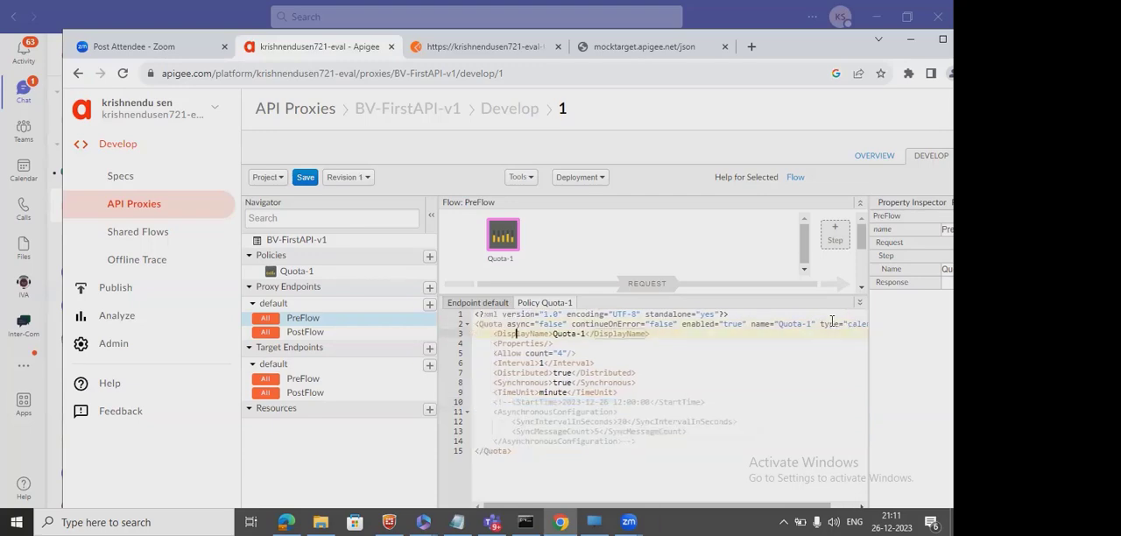
key(Left)
key(Left)
key(Left)
key(Left)
key(Left)
key(Left)
key(Left)
key(Left)
key(Left)
key(Left)
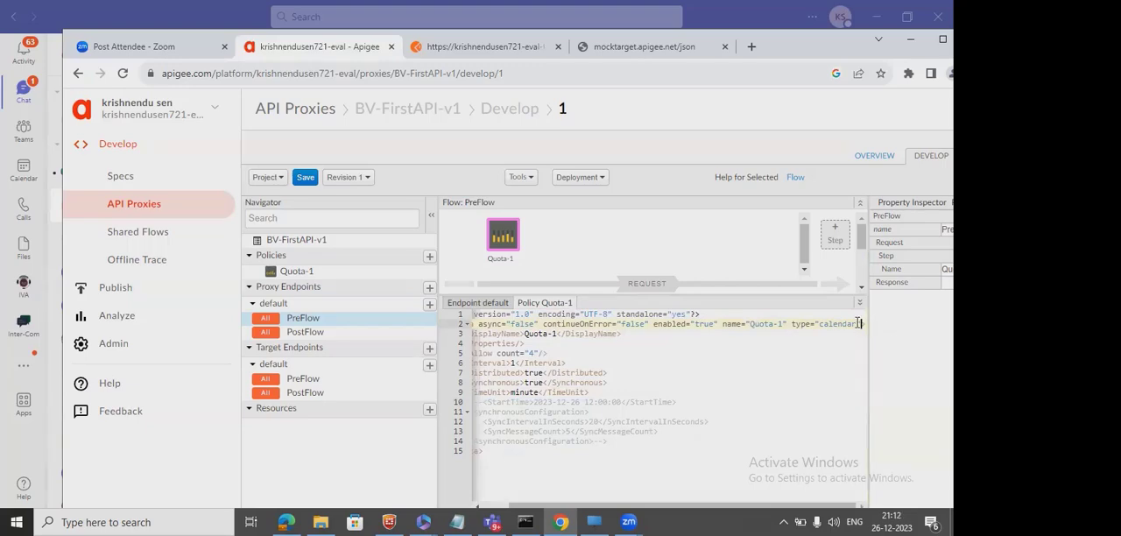
drag(860, 324, 793, 323)
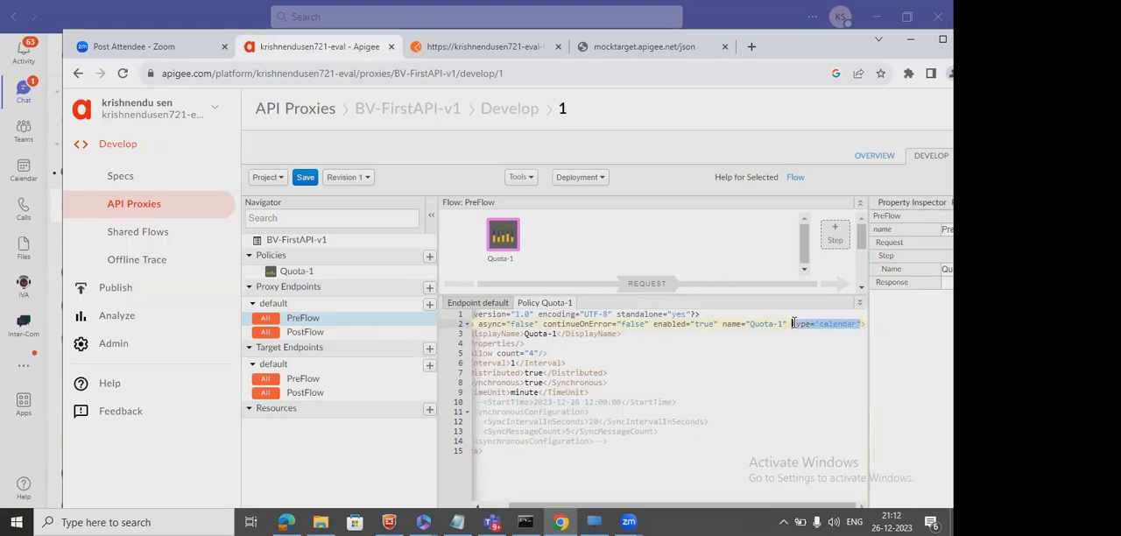
key(BackSpace)
key(BackSpace)
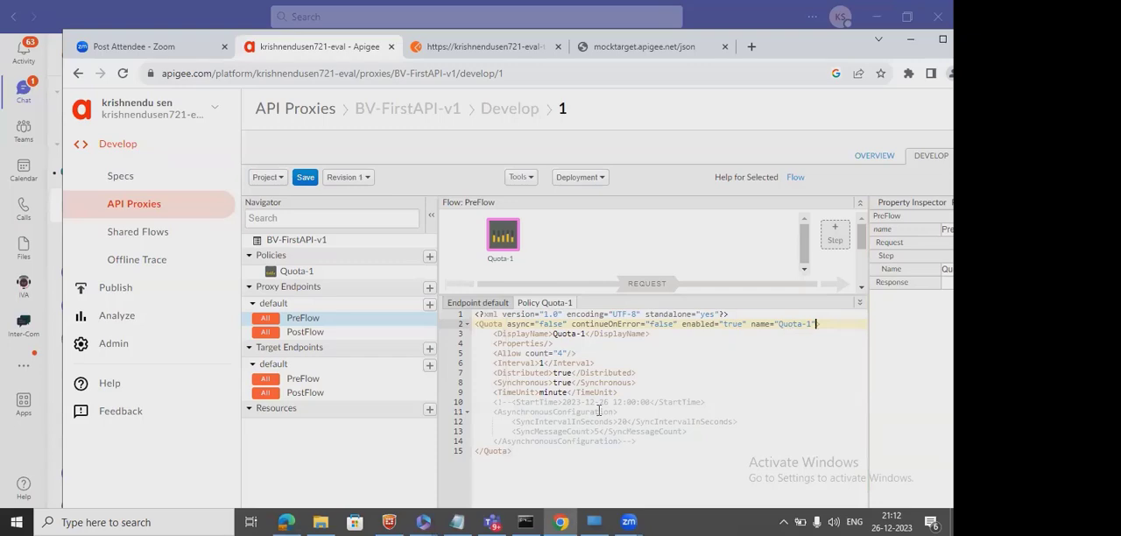
Review the policy's Allow count, Interval, TimeUnit, Distributed and Synchronous settings.
double_click(559, 353)
double_click(530, 362)
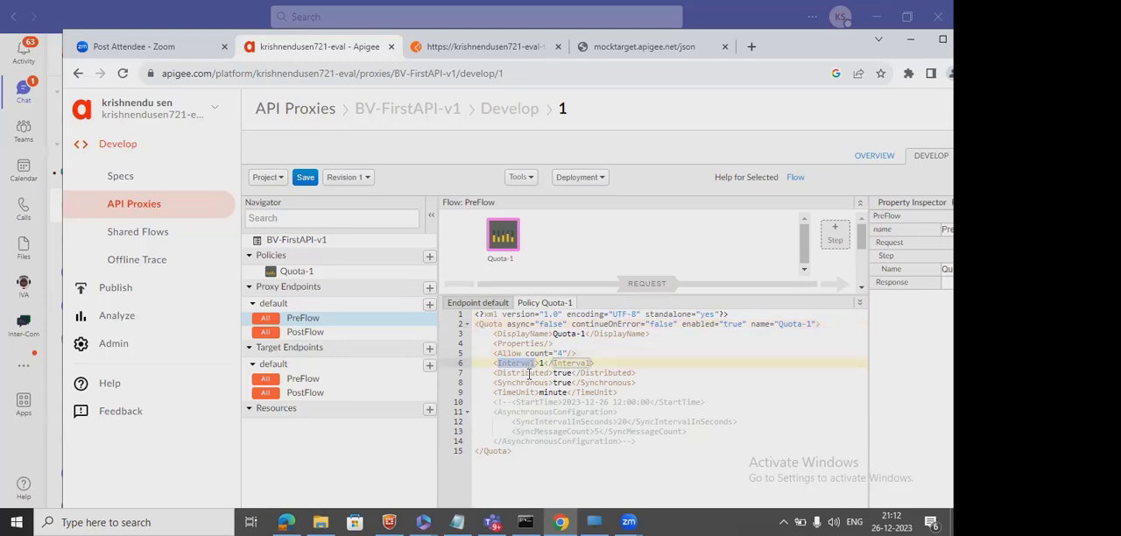
double_click(526, 394)
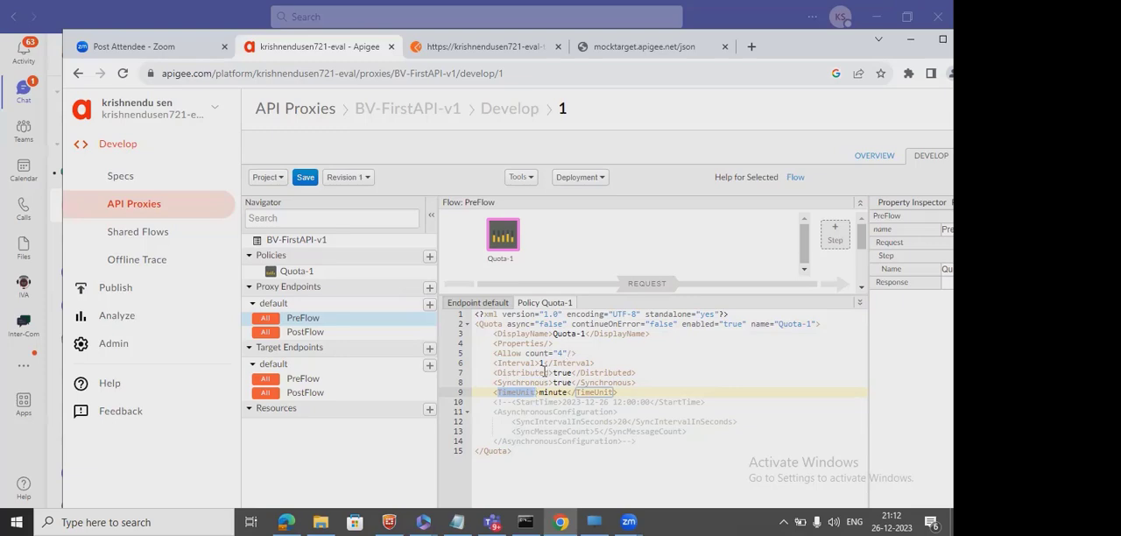
double_click(535, 373)
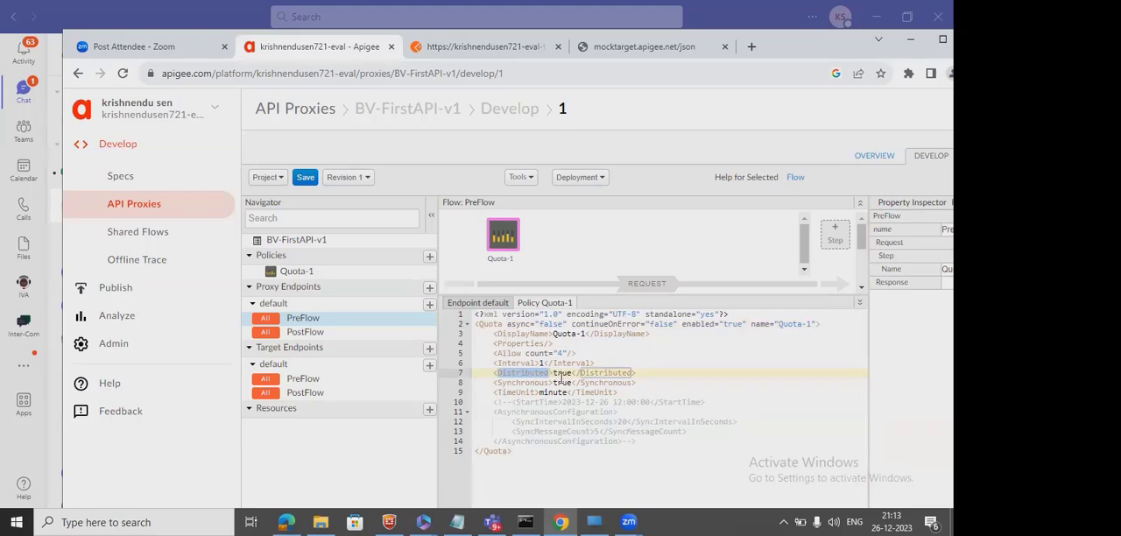
click(554, 383)
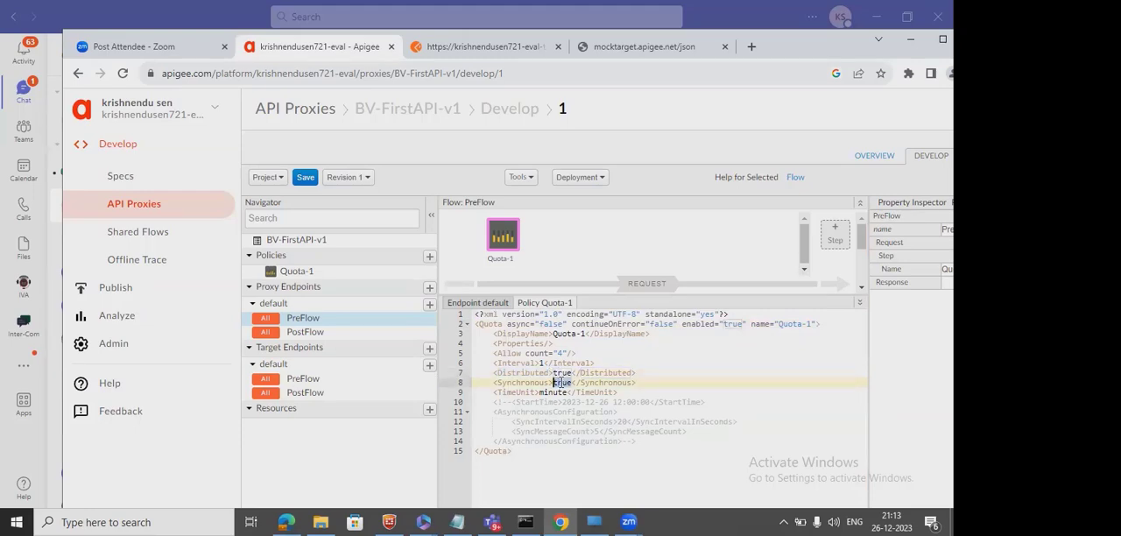
double_click(561, 382)
Save revision 1 of the proxy and start a new trace session for it in the test environment.
click(304, 178)
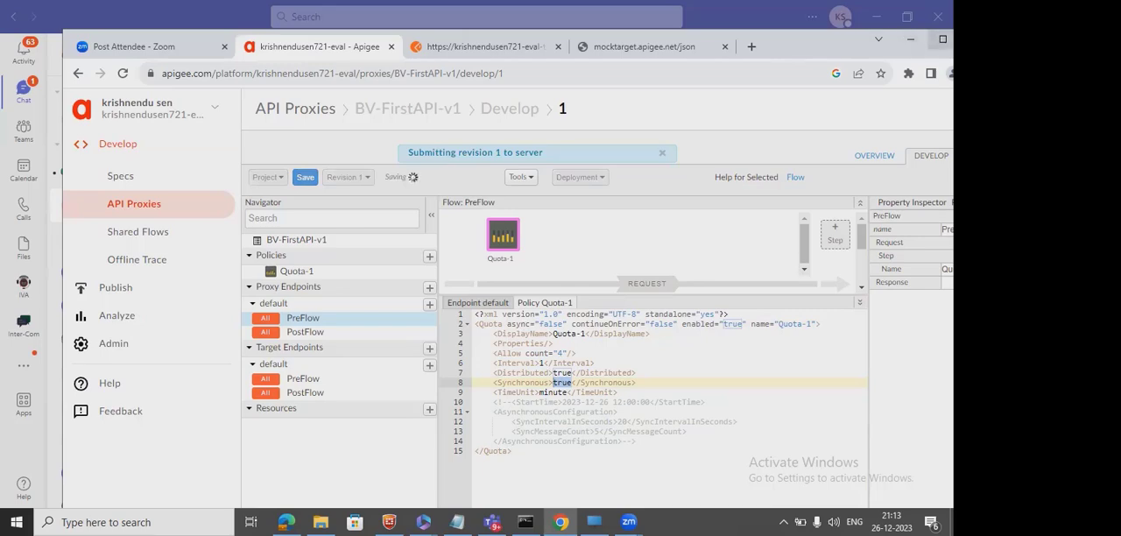
click(943, 39)
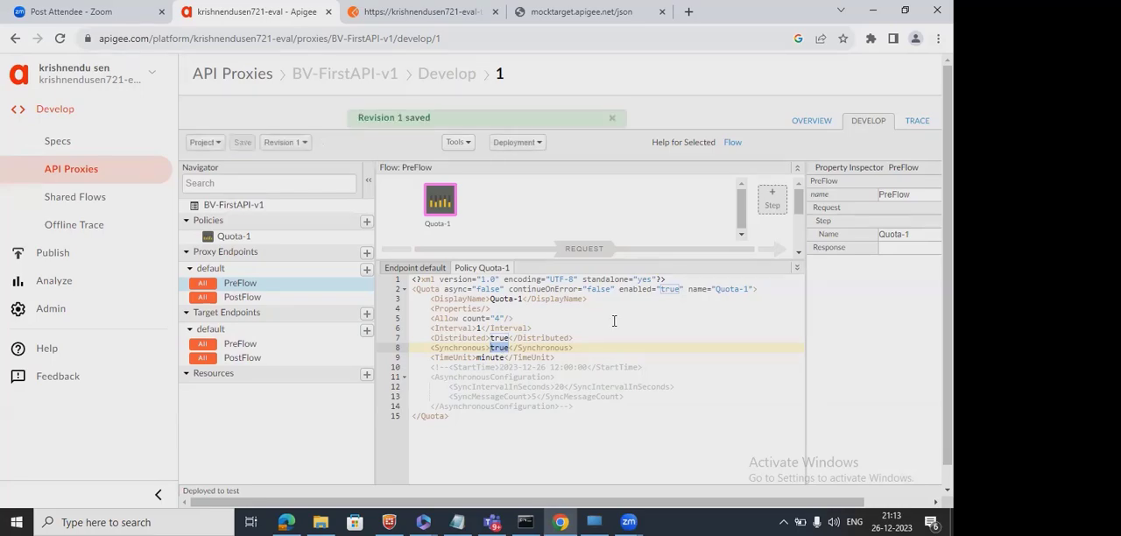
click(917, 122)
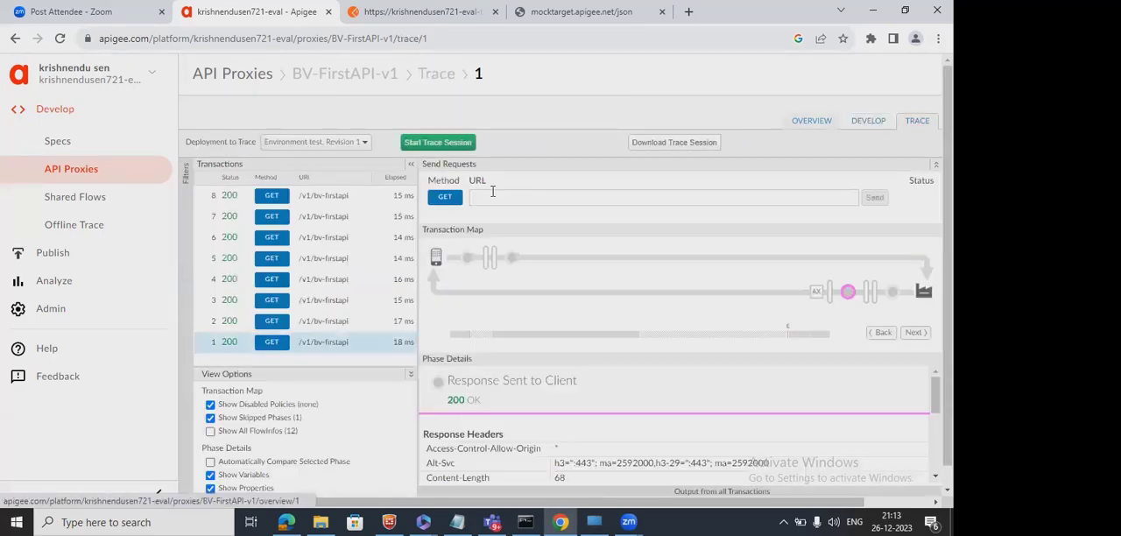
click(463, 145)
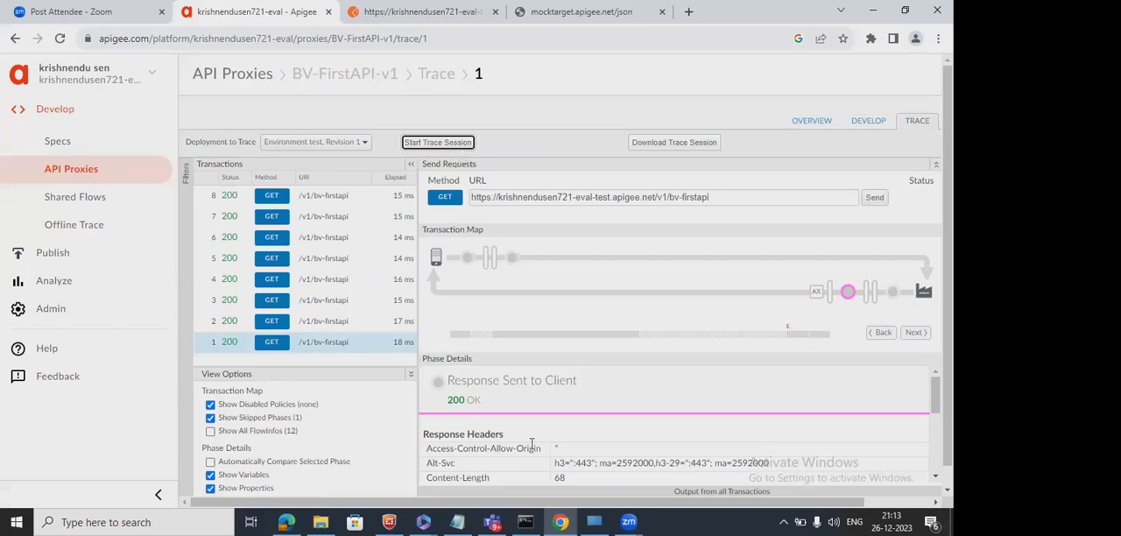
Switch to Postman and send the GET request to /v1/bv-firstapi five times in quick succession.
click(368, 11)
click(872, 180)
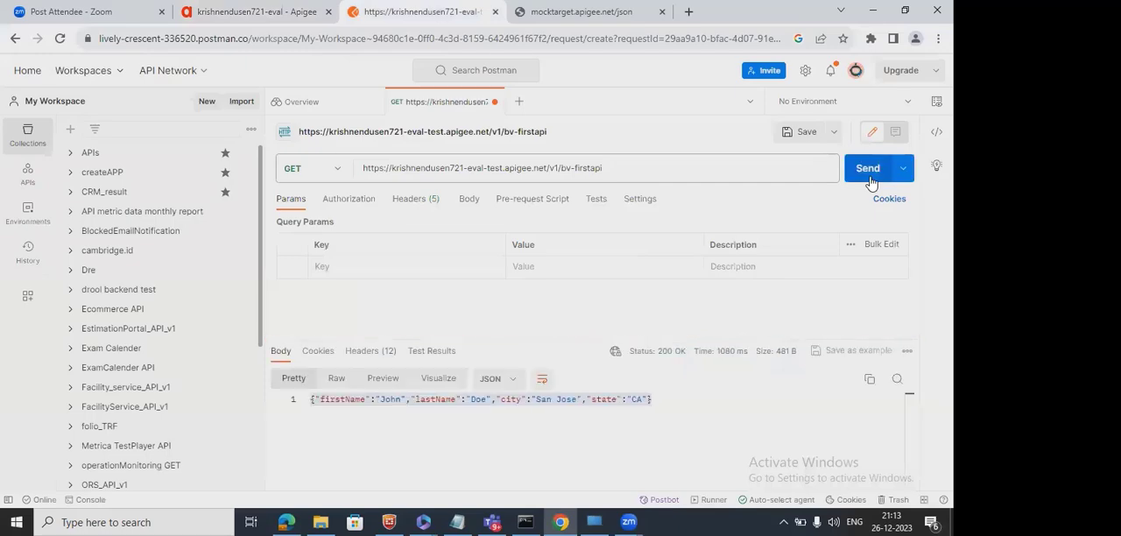
click(871, 180)
click(871, 179)
click(872, 179)
click(871, 179)
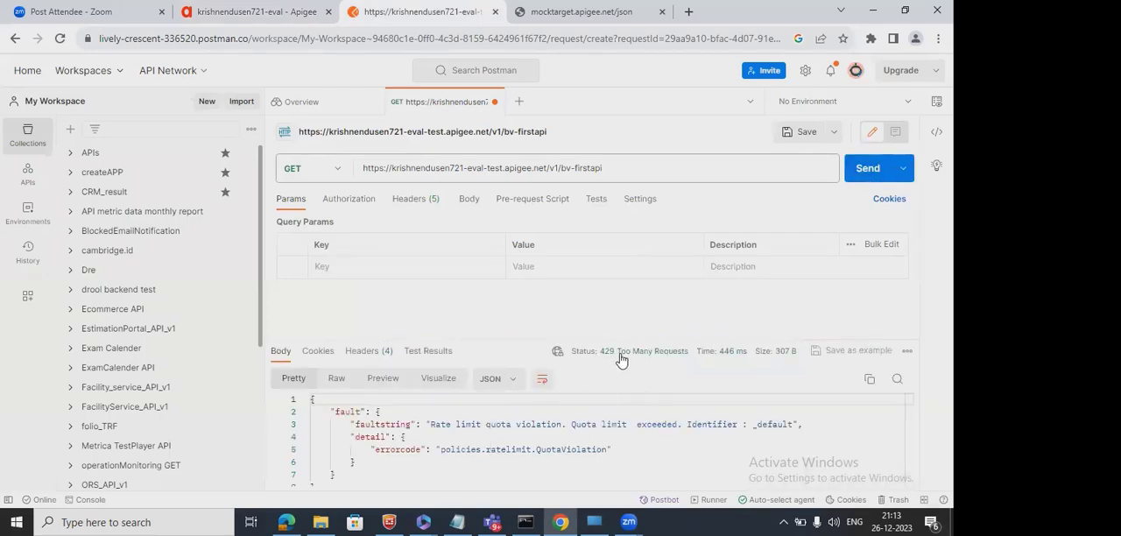
mouse_move(652, 359)
Switch to the Apigee trace session and open the fifth recorded transaction.
click(260, 13)
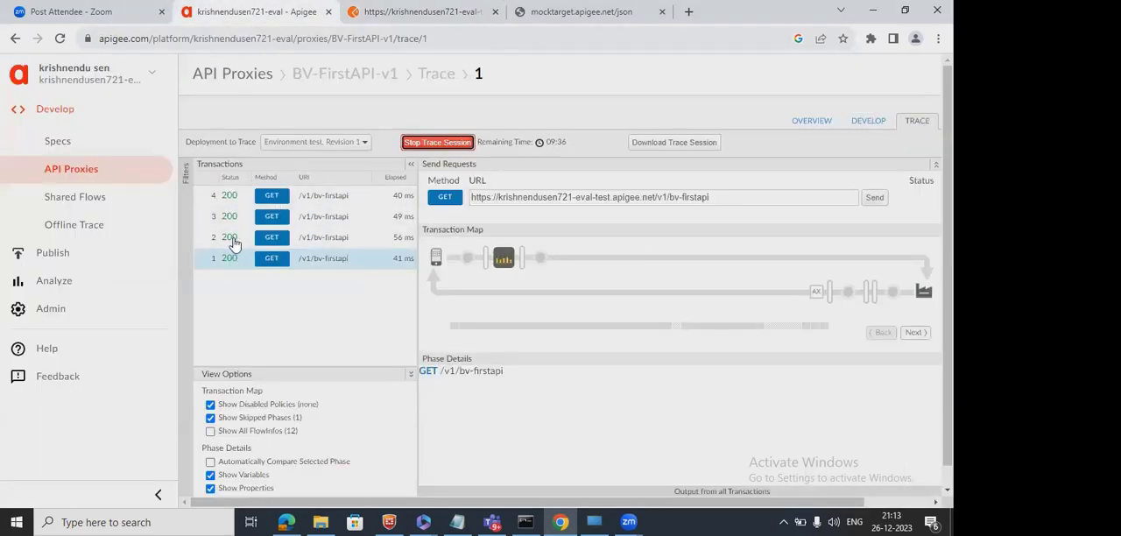
click(243, 202)
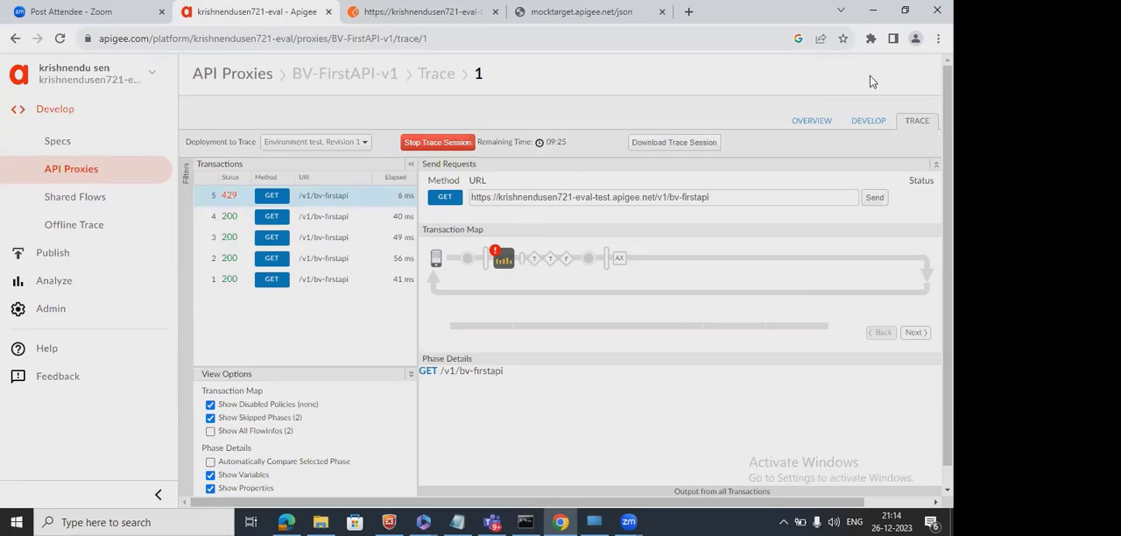
click(905, 10)
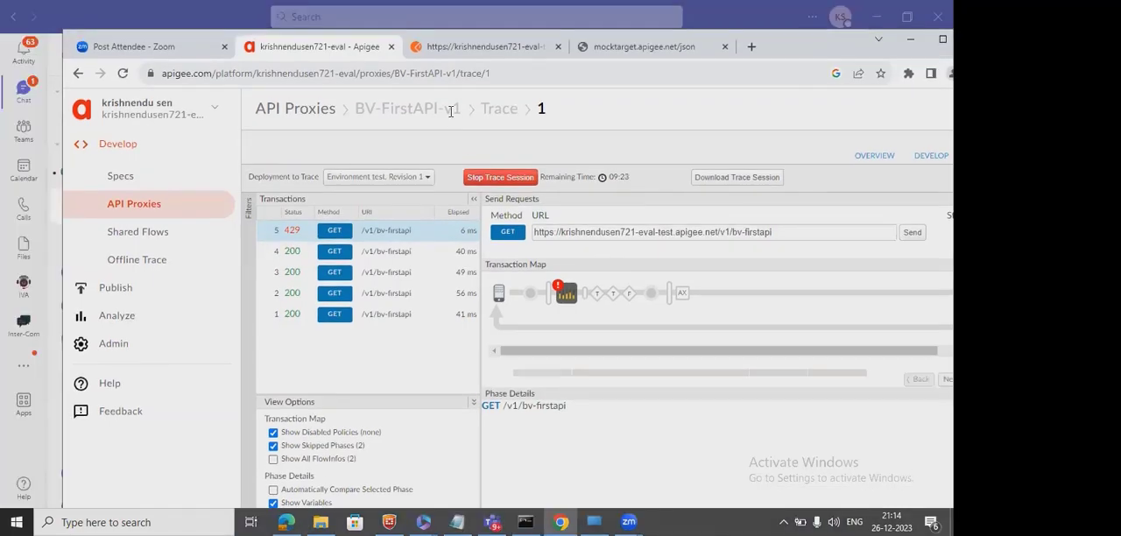
Check the status and fault body of the last response in Postman, and return to the Apigee trace.
click(463, 56)
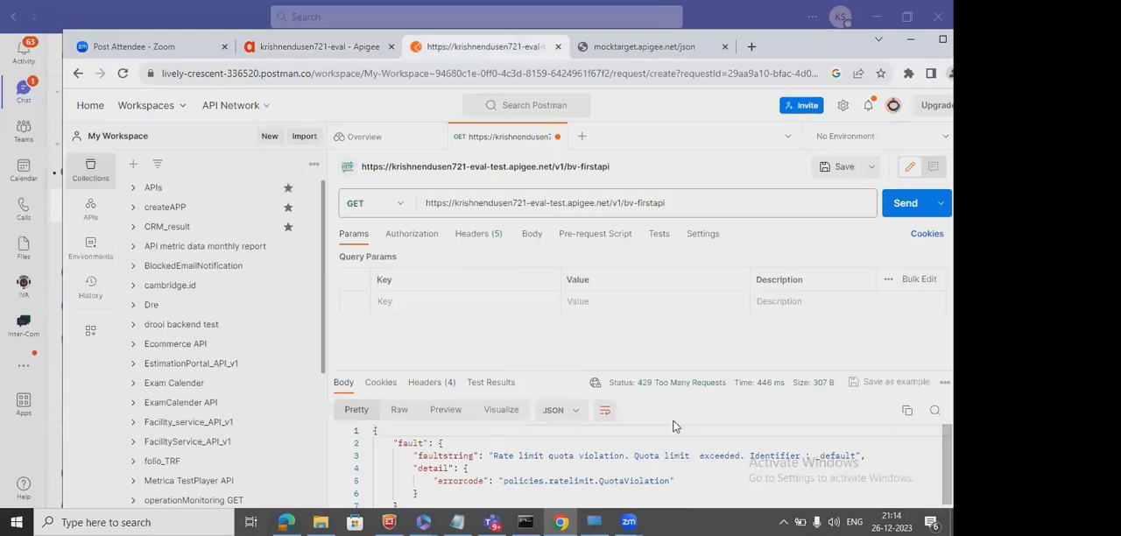
mouse_move(701, 382)
mouse_move(638, 391)
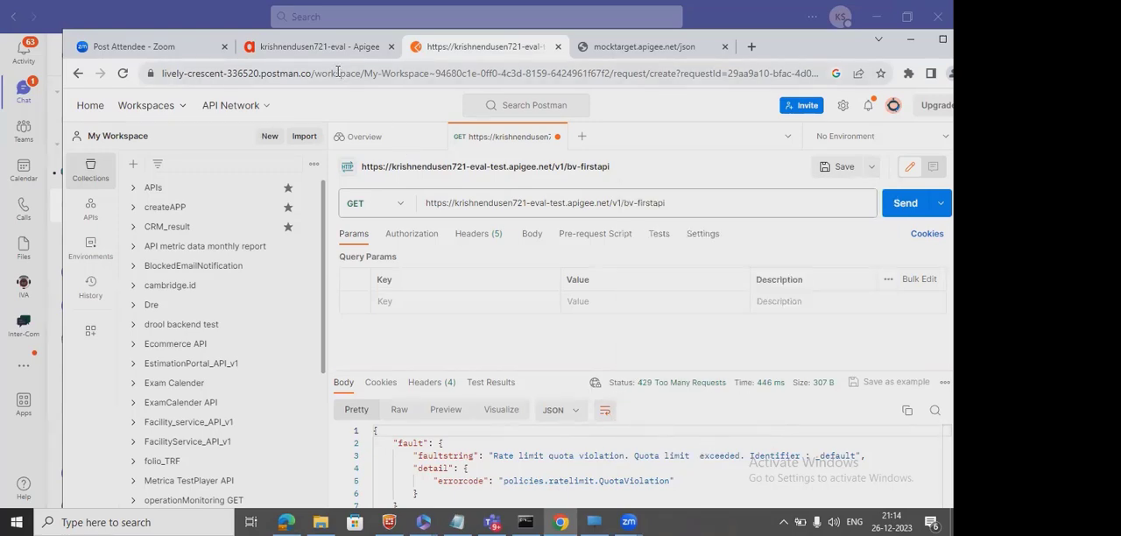
click(320, 47)
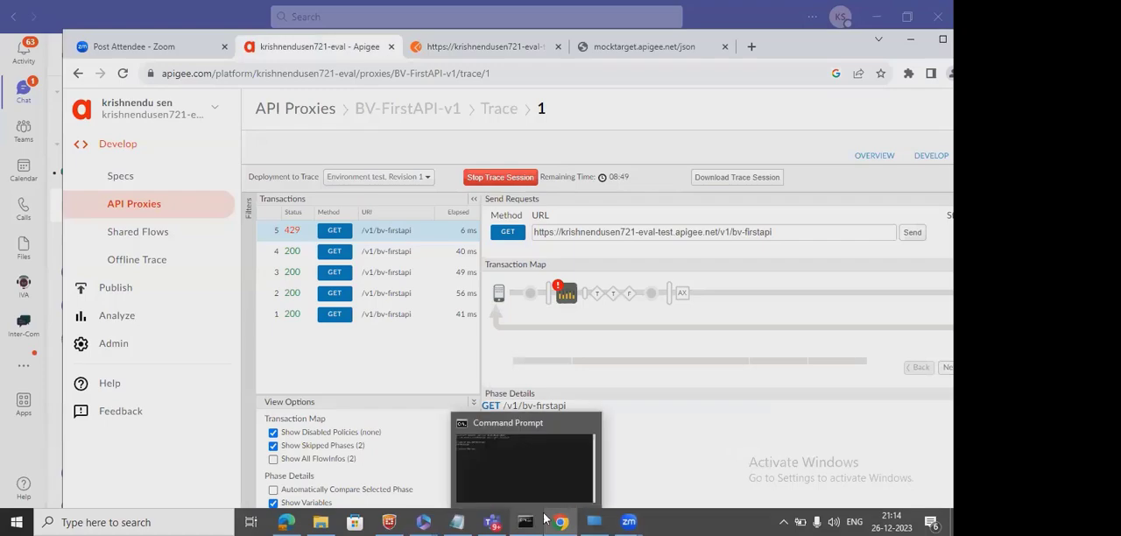
Switch back to Postman and send another round of five GET requests to /v1/bv-firstapi.
click(465, 52)
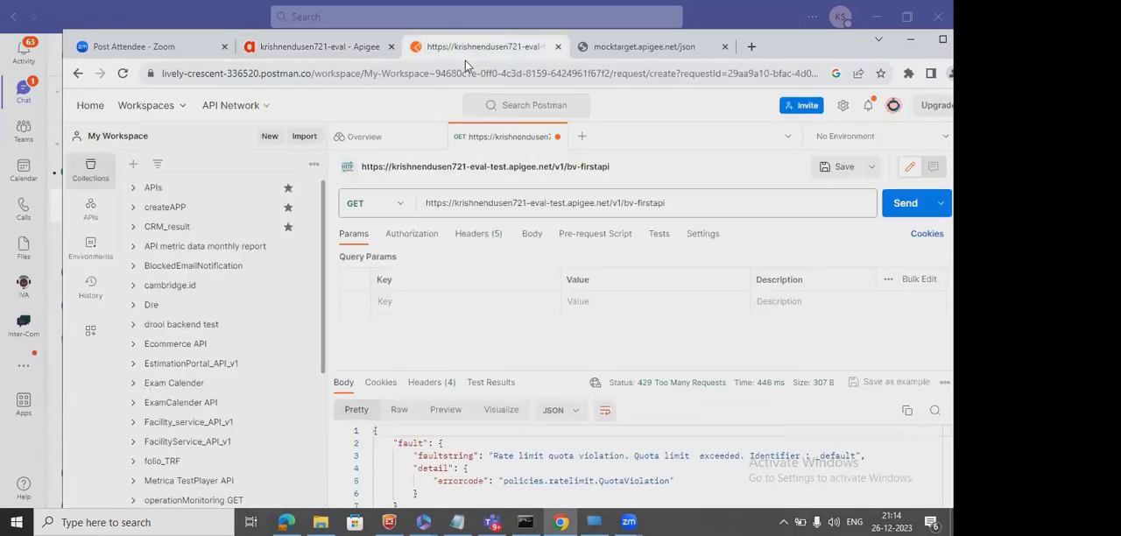
click(907, 214)
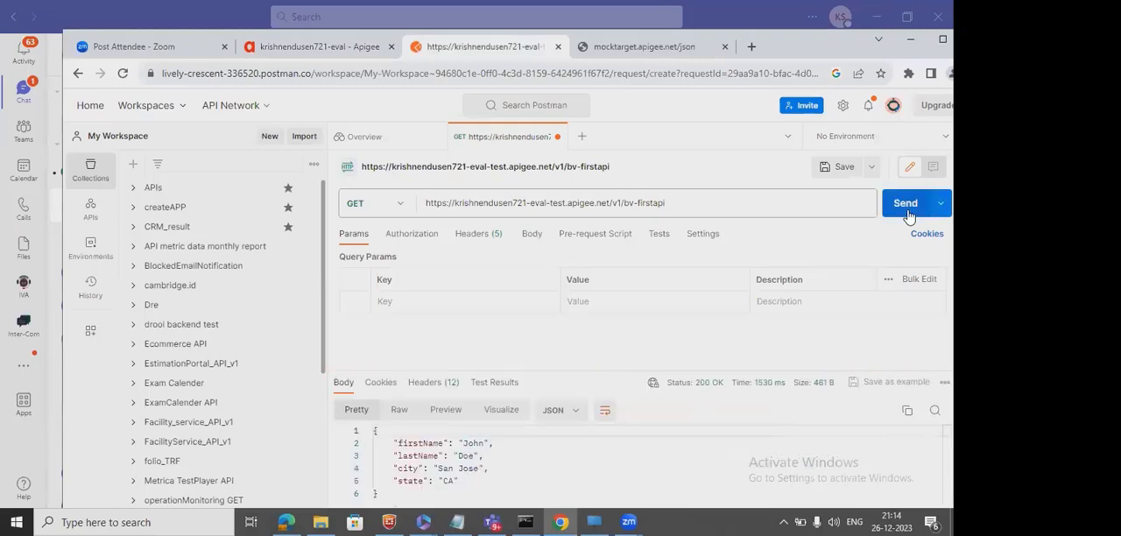
click(908, 214)
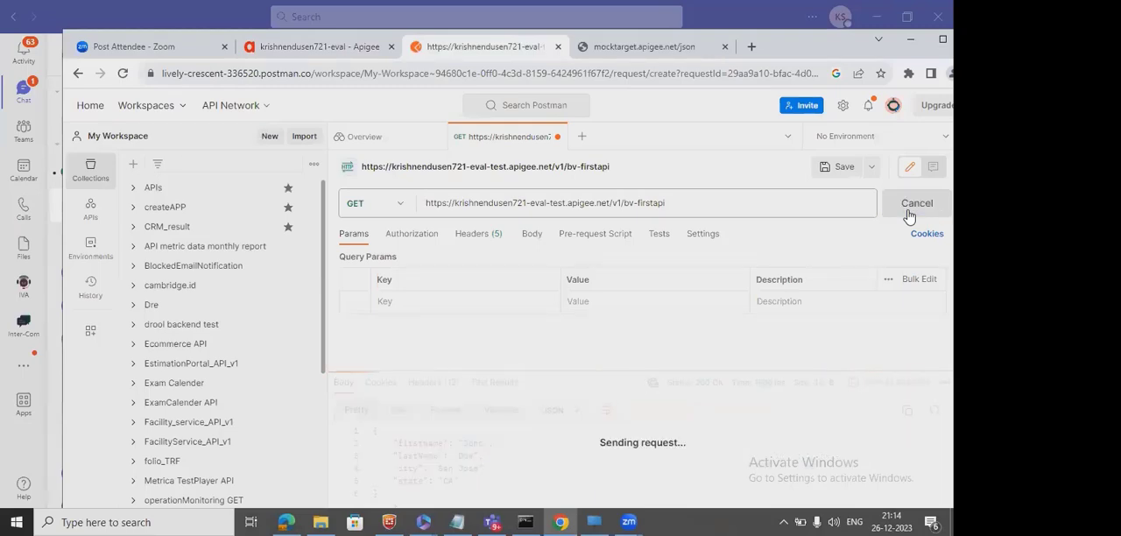
click(907, 213)
click(908, 214)
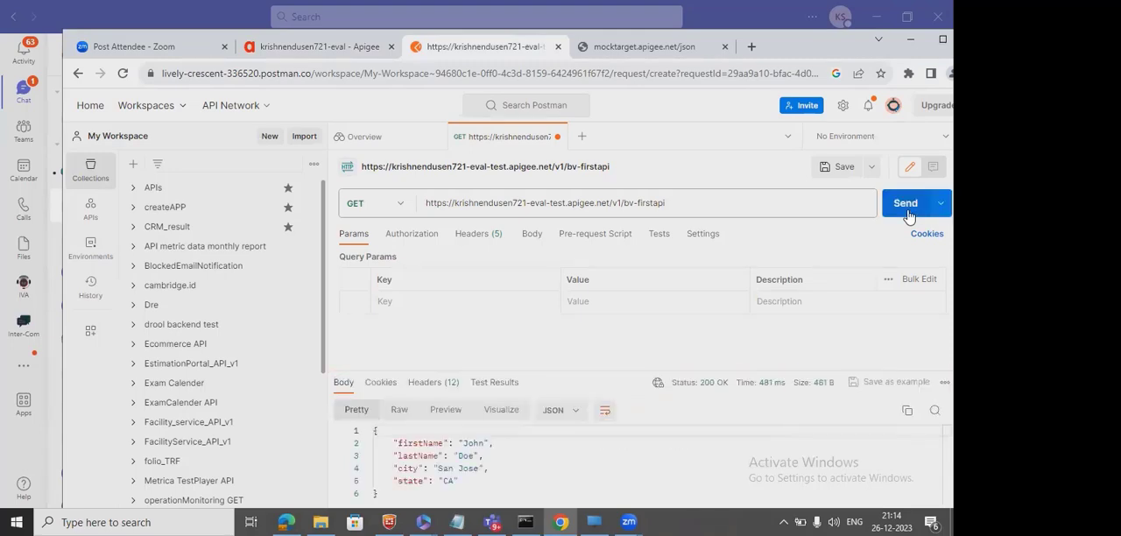
click(907, 214)
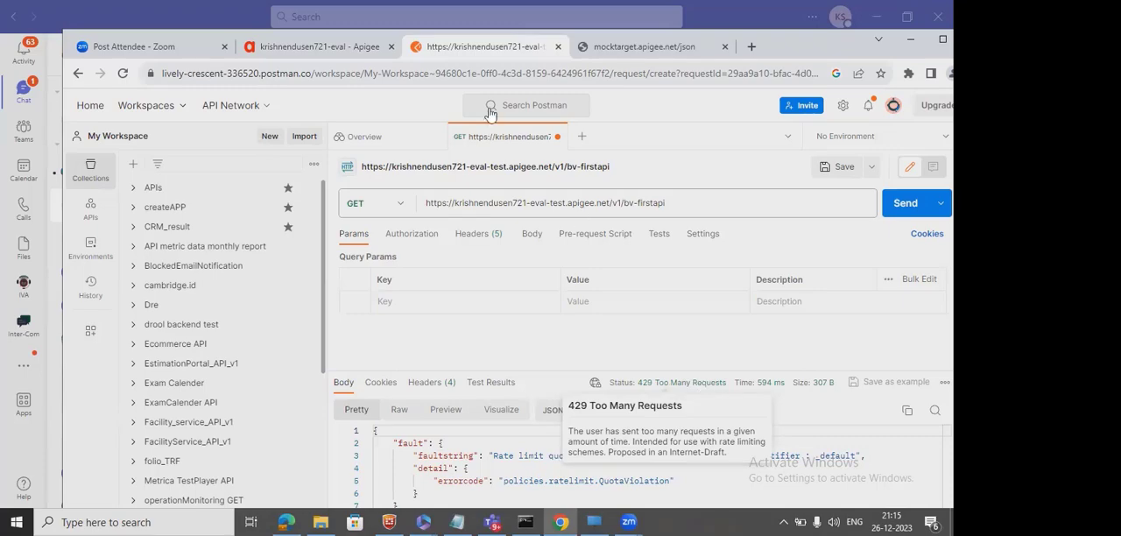
In the Apigee trace, open transaction 9 and view its Request Received from Client phase.
click(313, 50)
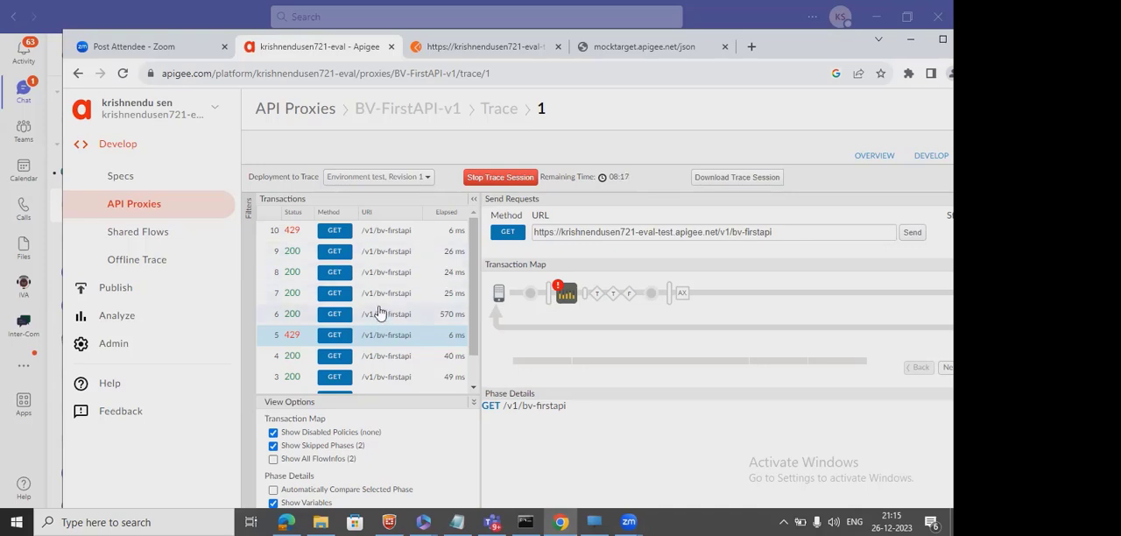
click(392, 258)
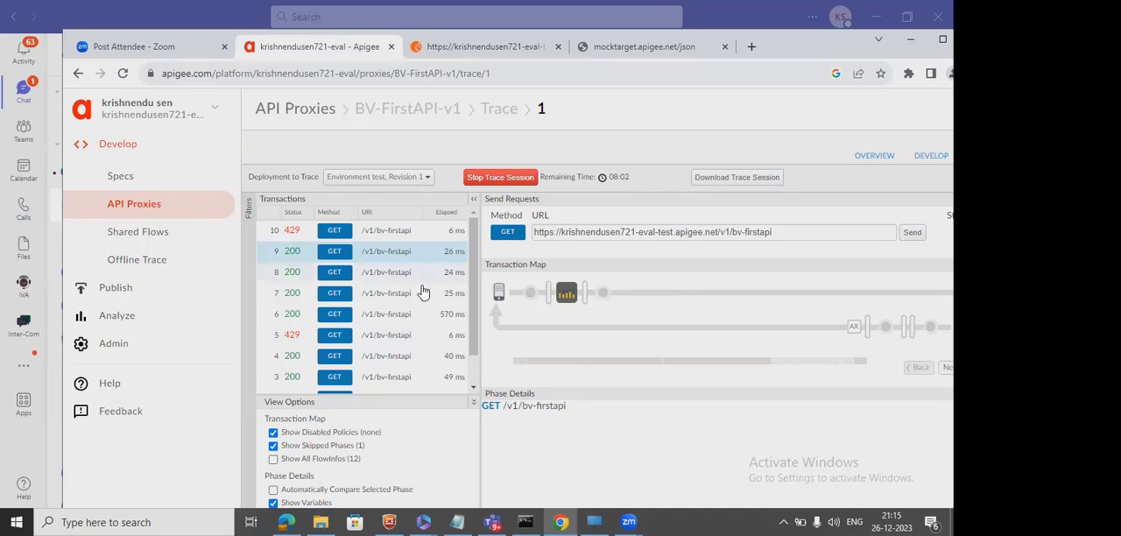
click(531, 294)
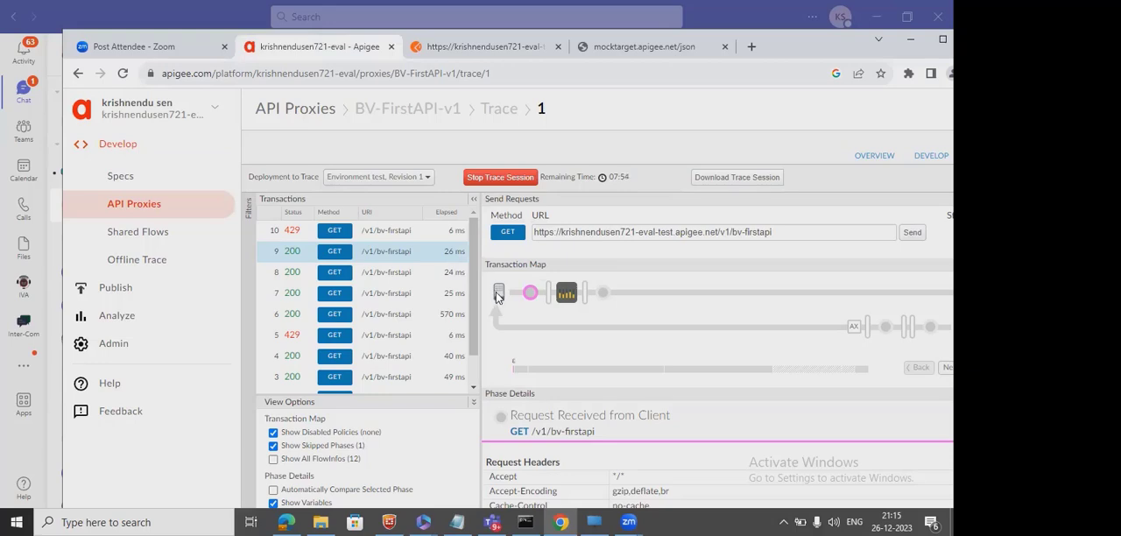
mouse_move(531, 297)
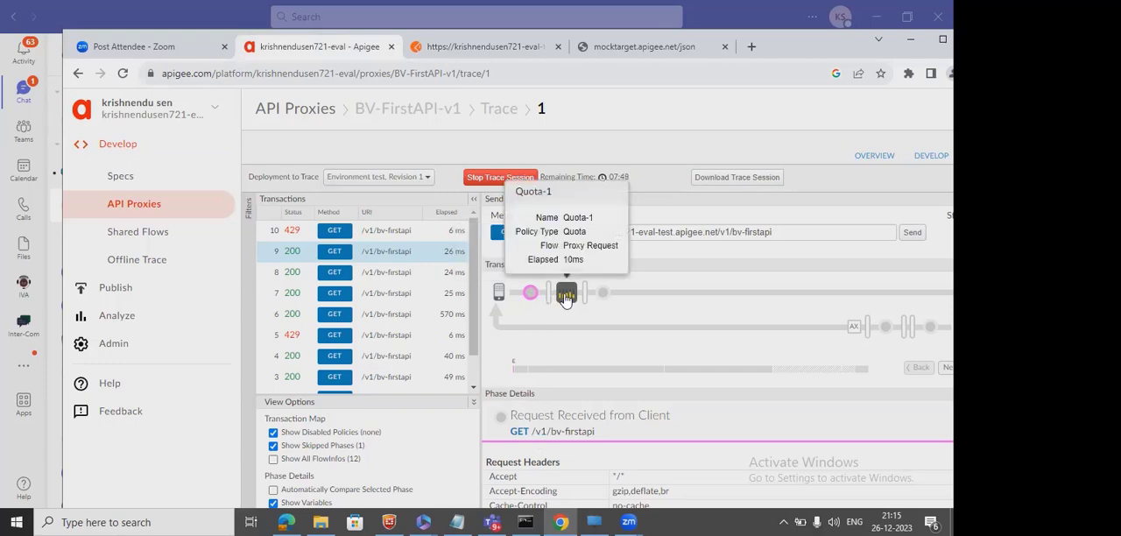
Open the Quota-1 policy in transaction 9's map and examine the ratelimit.Quota-1.used.count variable in its phase details.
click(566, 295)
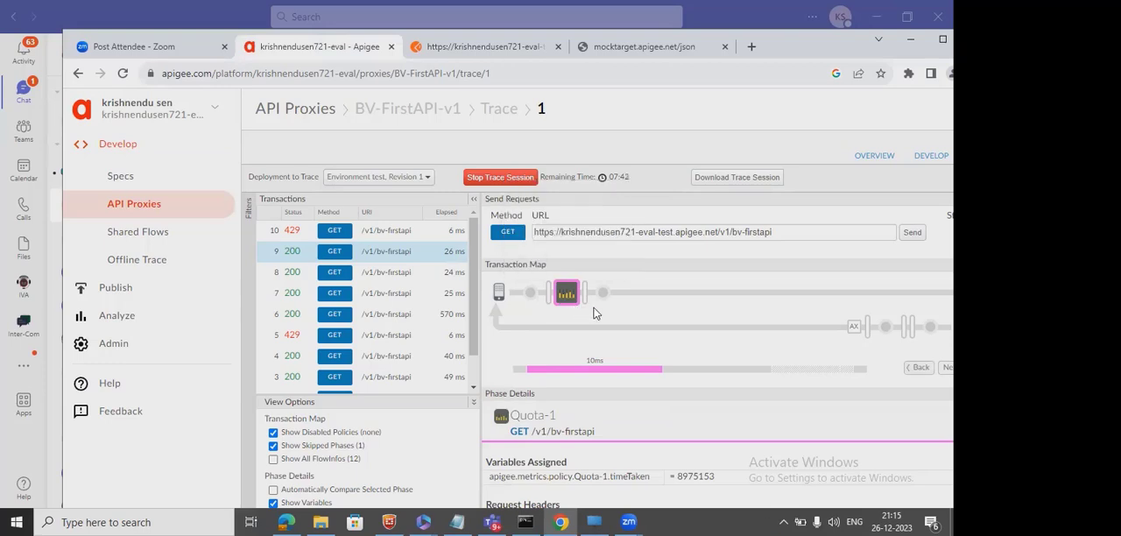
mouse_move(569, 297)
scroll(709, 438, down, 5)
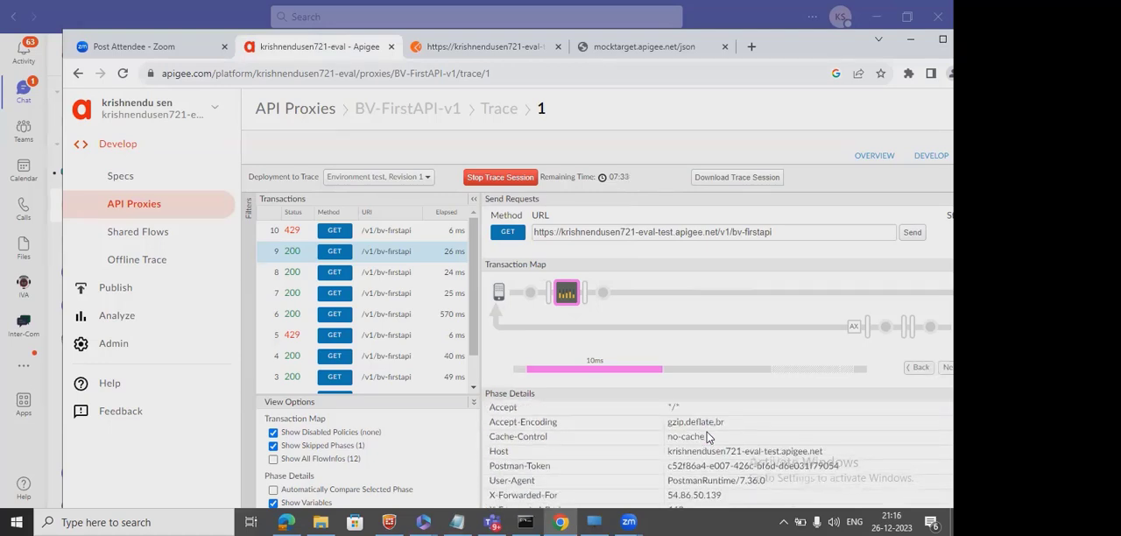
scroll(709, 438, up, 5)
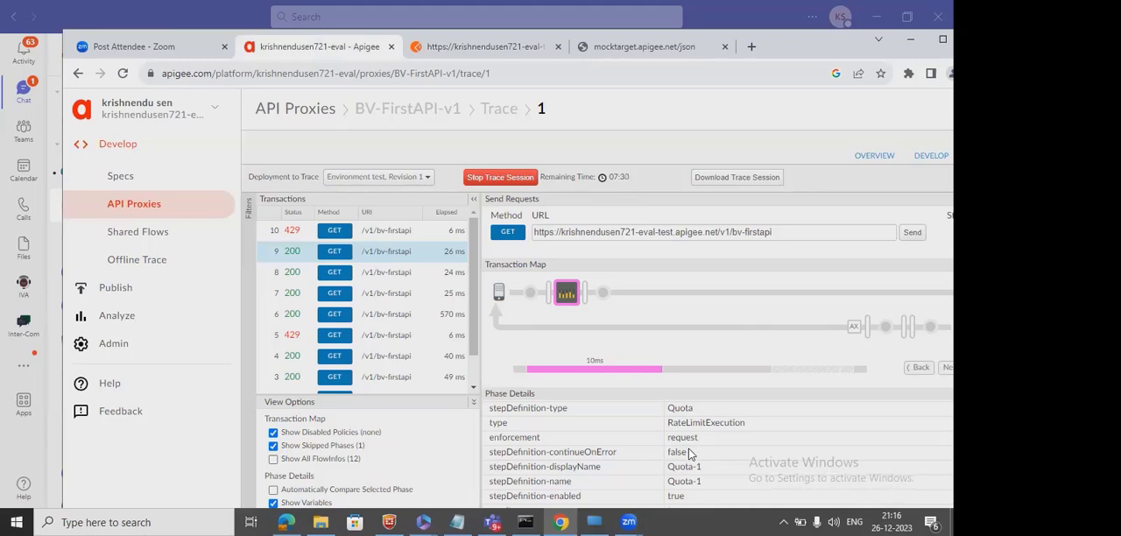
scroll(689, 454, down, 1)
scroll(689, 454, down, 2)
scroll(689, 454, down, 1)
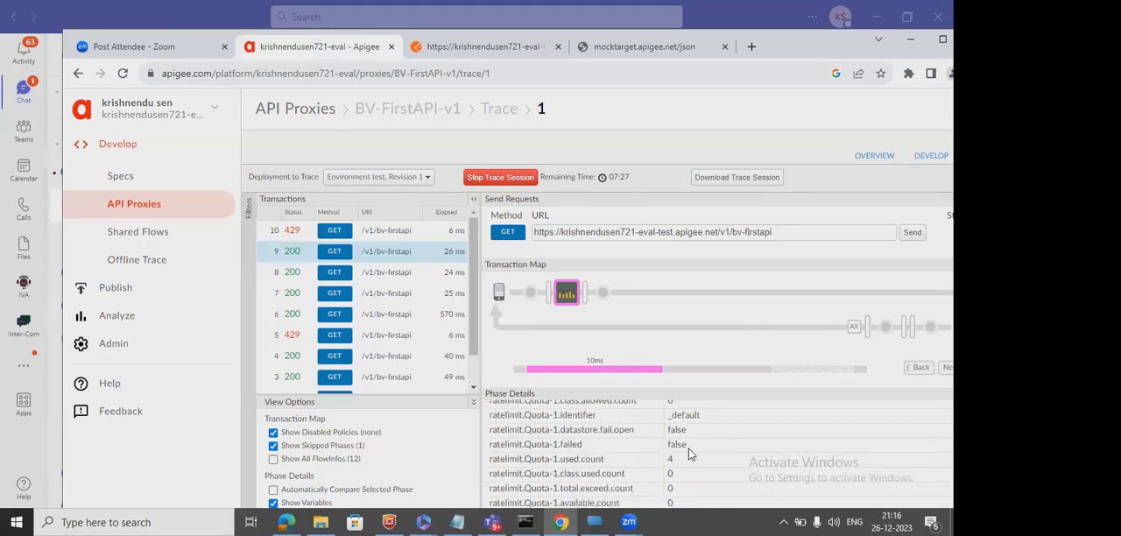
double_click(510, 459)
drag(595, 459, 488, 459)
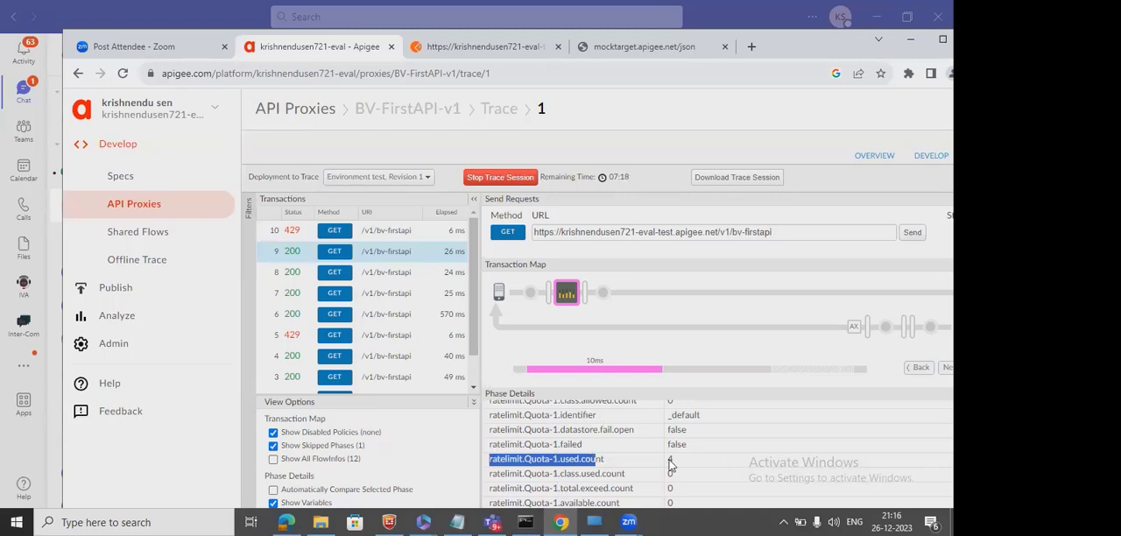
click(610, 461)
drag(611, 461, 490, 464)
click(667, 462)
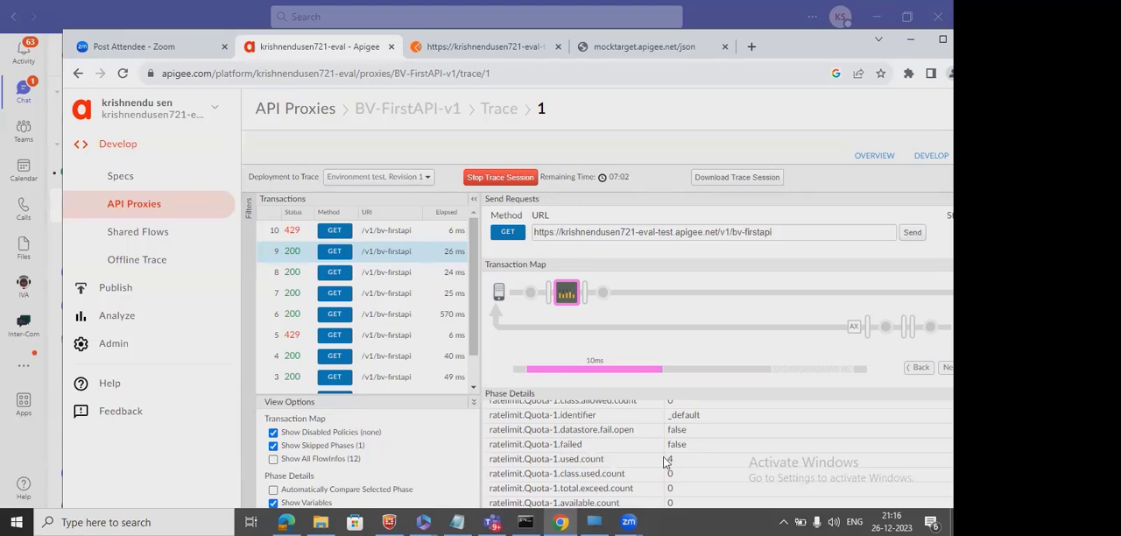
Find the ratelimit.Quota-1.allowed.count variable in the policy's phase details, and return to the start of the details.
scroll(666, 462, down, 1)
scroll(665, 461, down, 1)
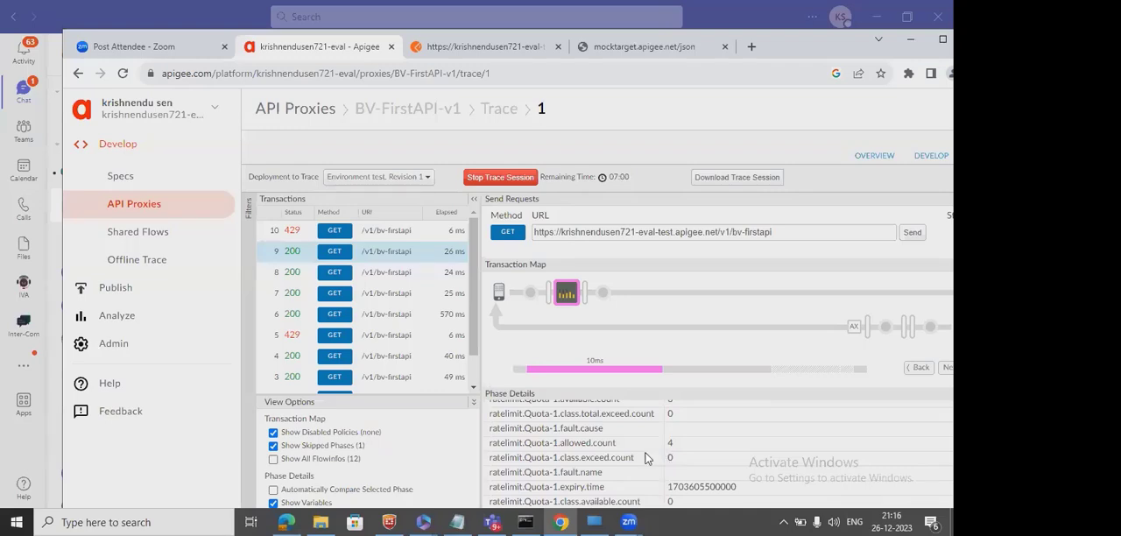
drag(567, 444, 619, 443)
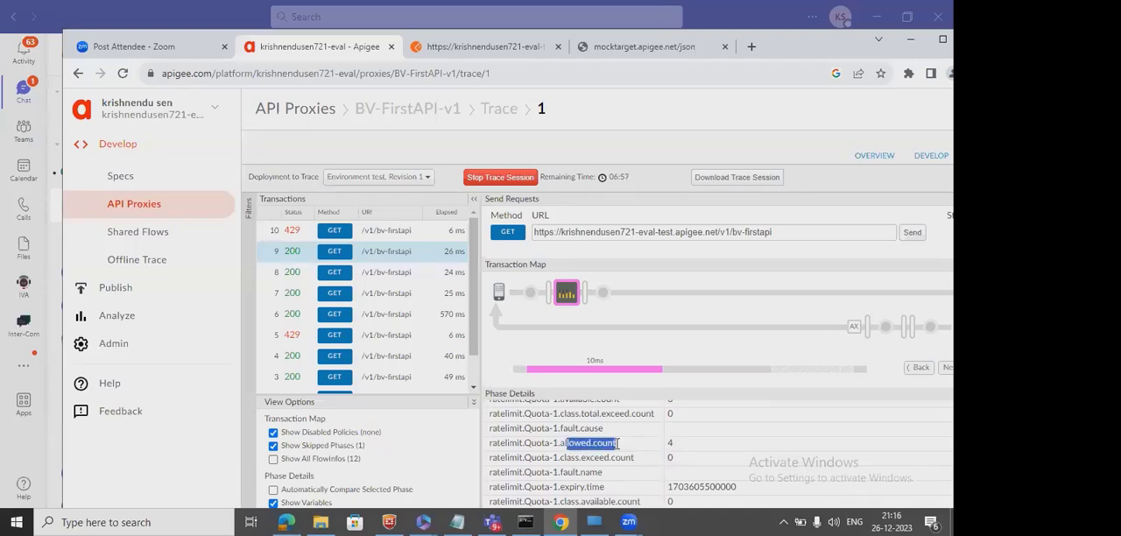
scroll(617, 448, down, 1)
scroll(617, 449, up, 5)
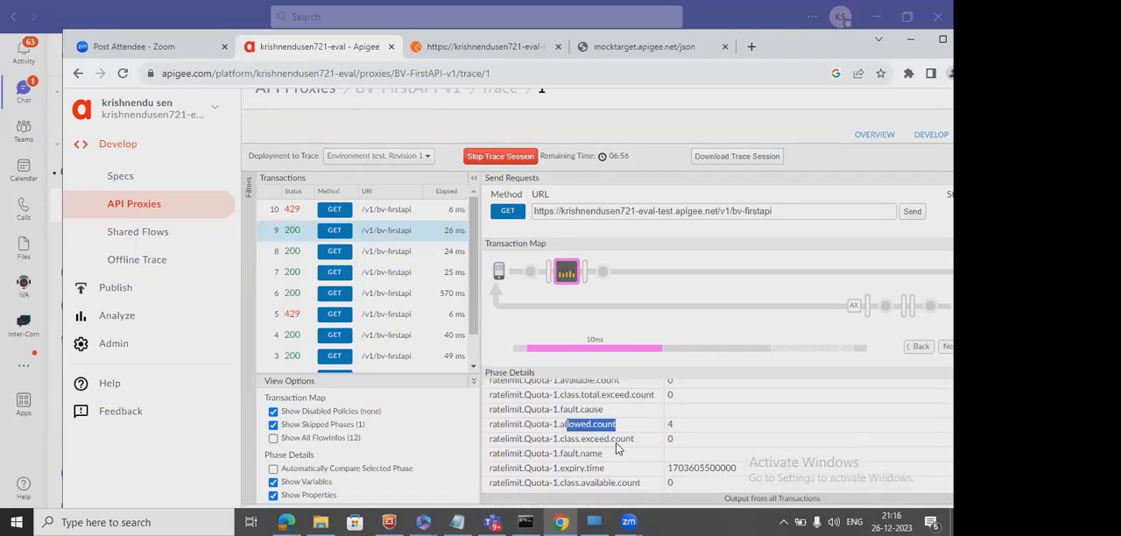
scroll(616, 449, up, 2)
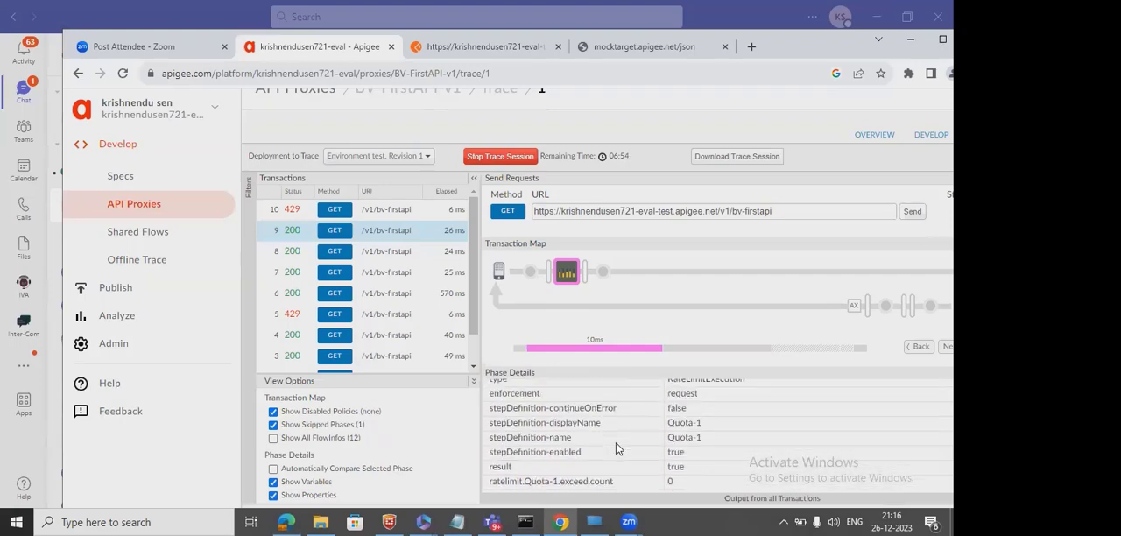
scroll(616, 448, up, 4)
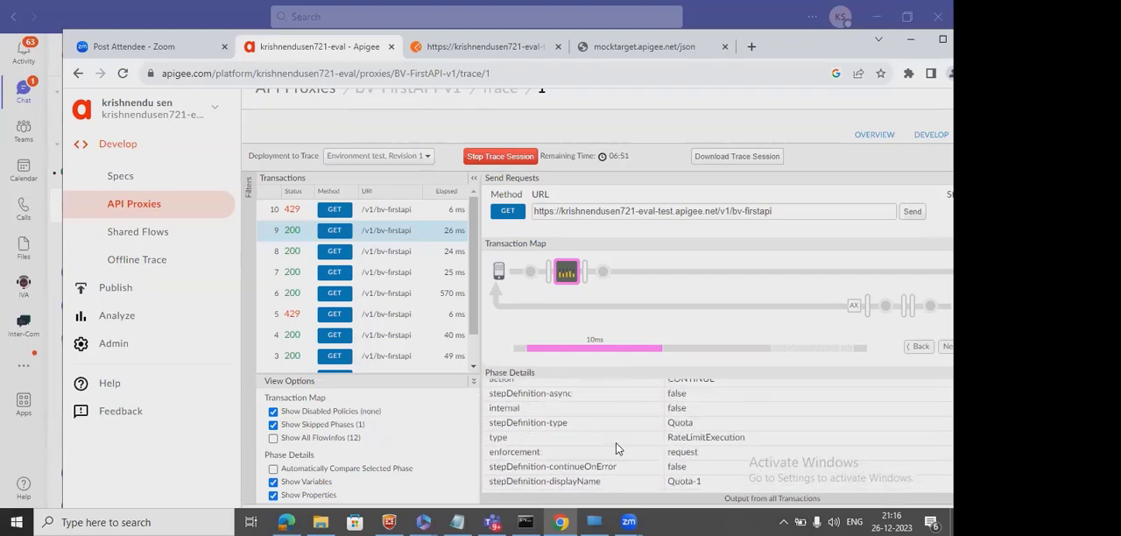
scroll(616, 448, up, 6)
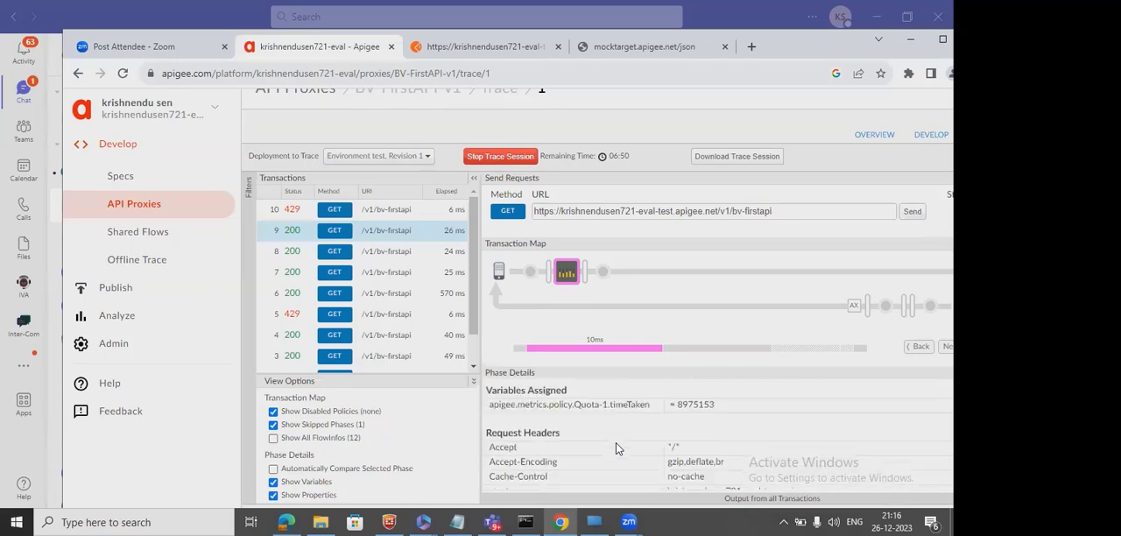
Inspect the phase following Quota-1 where the request goes to mocktarget.apigee.net/json, including its request headers and content.
click(601, 275)
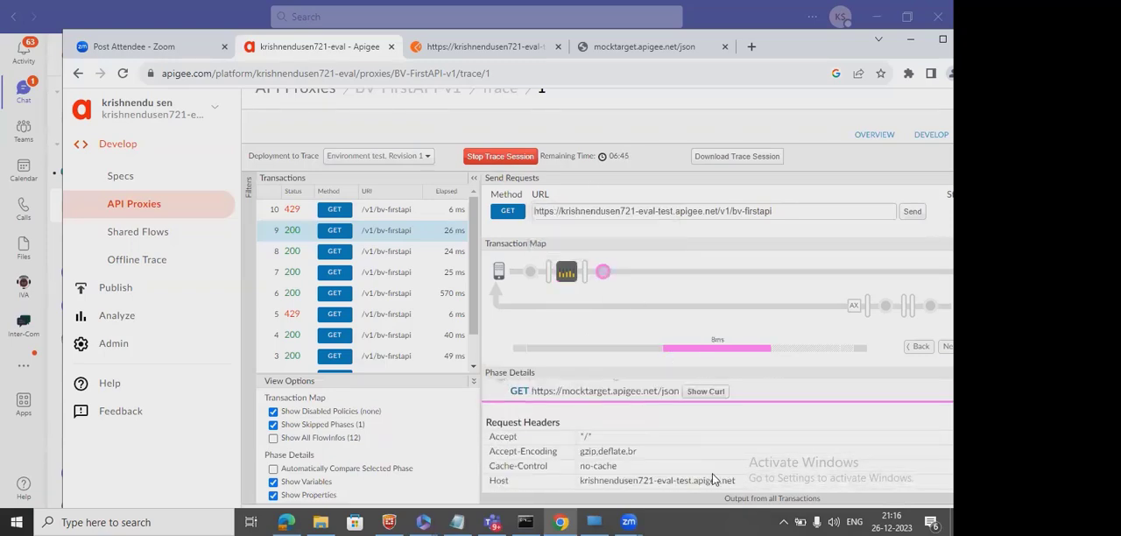
scroll(712, 479, down, 5)
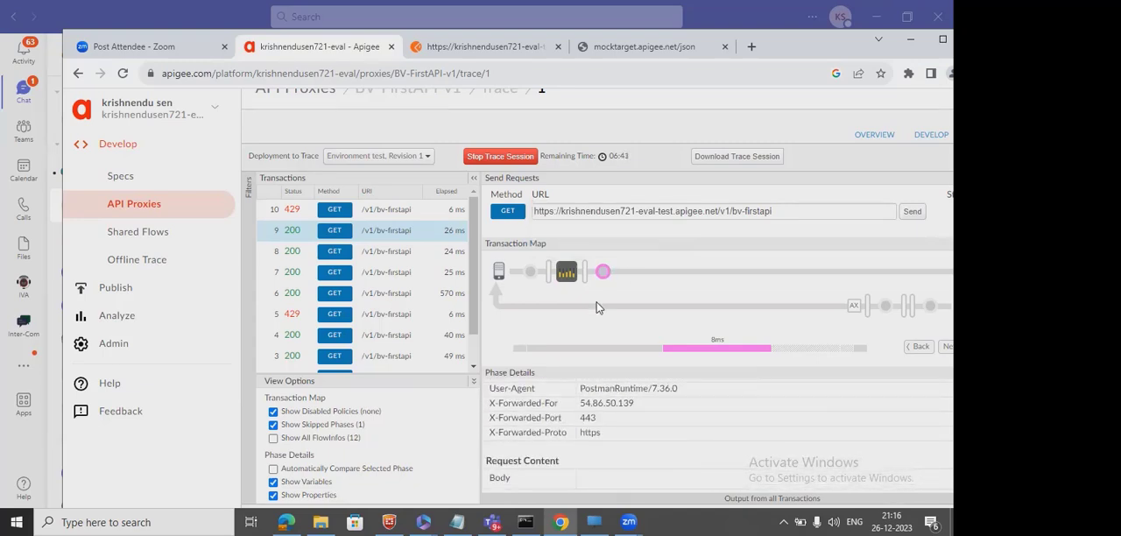
mouse_move(604, 274)
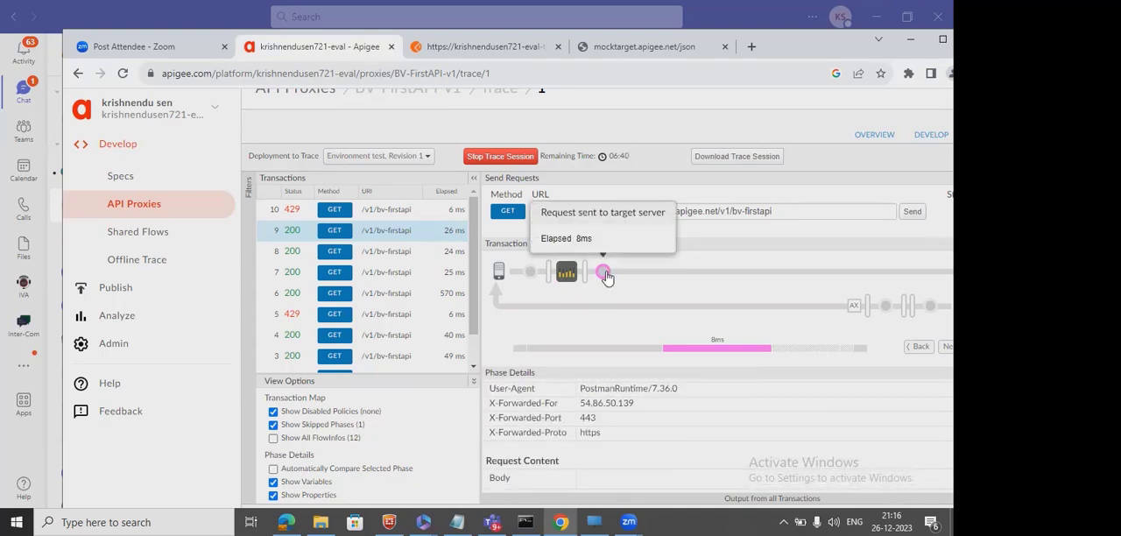
Inspect the response phases of transaction 9, including the response received from the target server.
click(929, 309)
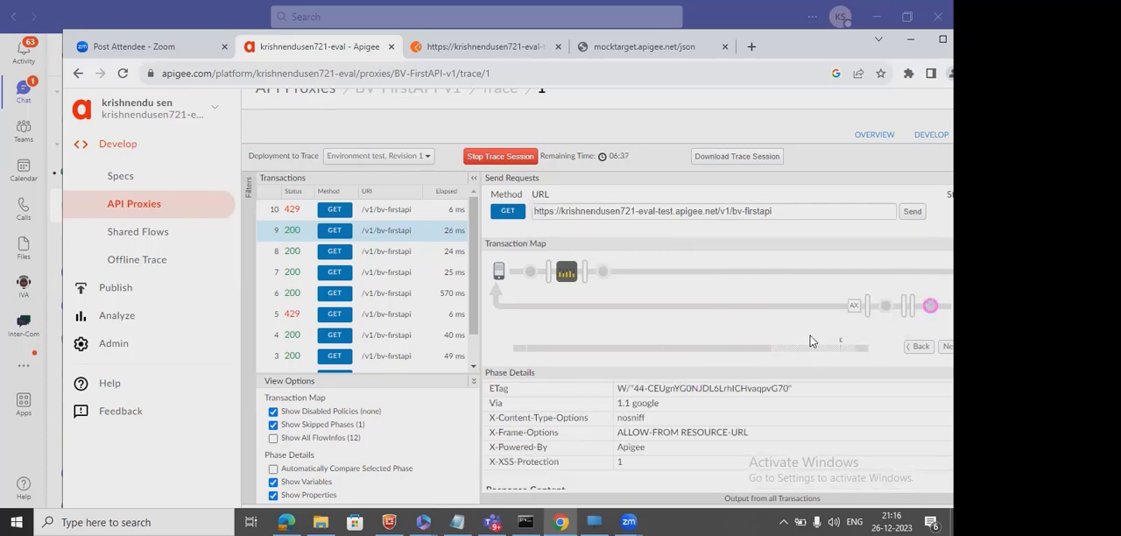
scroll(810, 342, right, 1)
scroll(810, 342, right, 3)
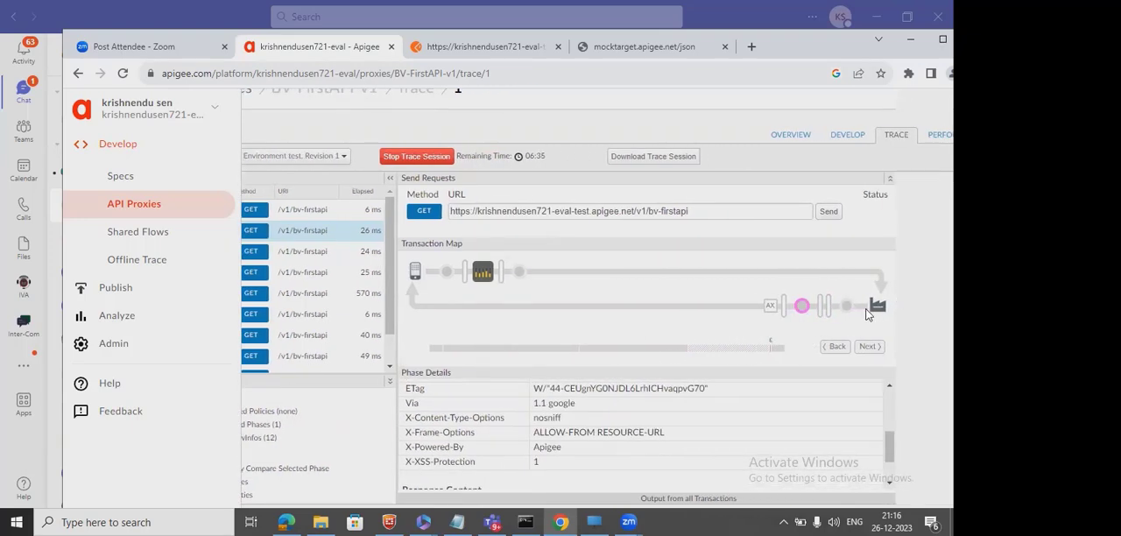
click(846, 305)
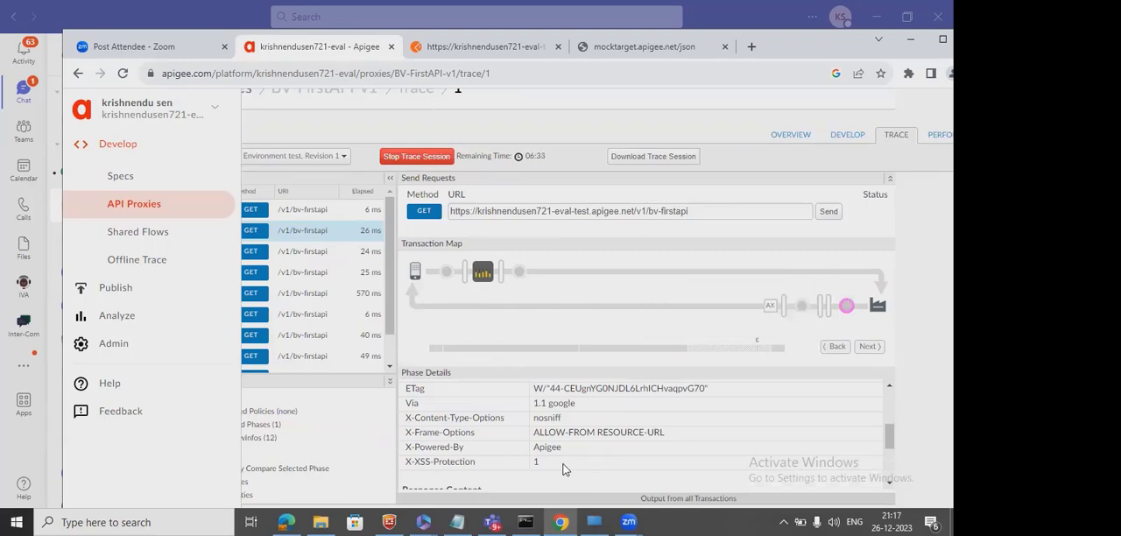
Maximize the browser window and widen the transactions list in the trace view.
scroll(563, 470, up, 5)
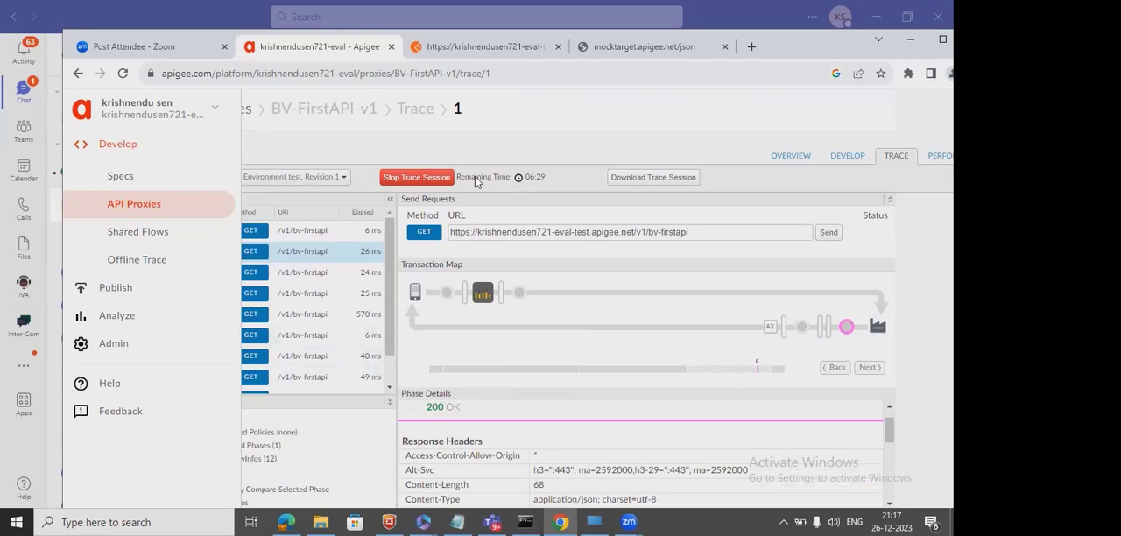
click(942, 38)
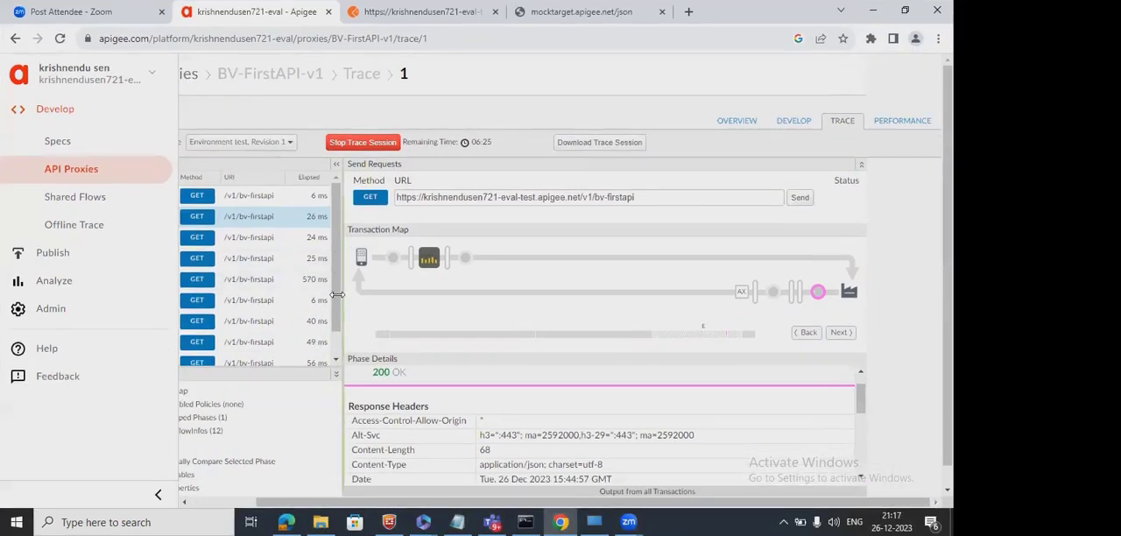
drag(346, 316, 391, 316)
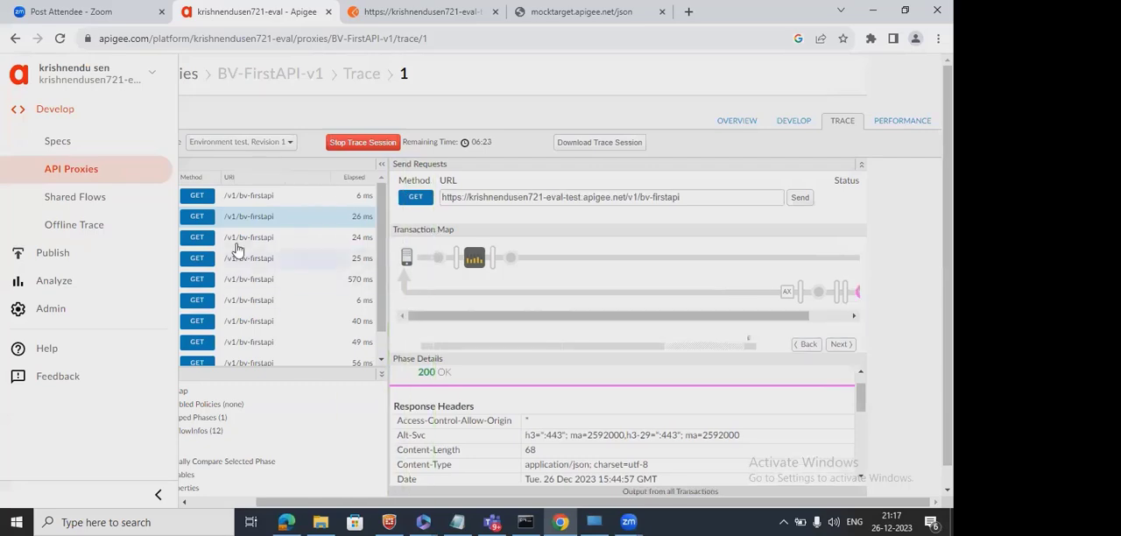
Open transaction 10 and view its Request Received from Client phase in the transaction map.
click(253, 201)
scroll(254, 204, left, 1)
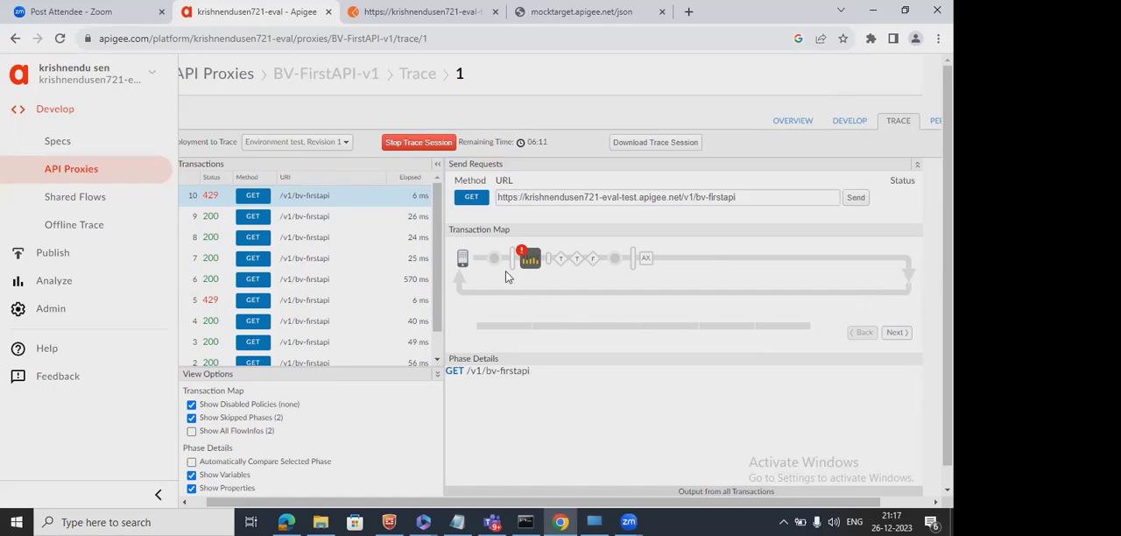
mouse_move(493, 268)
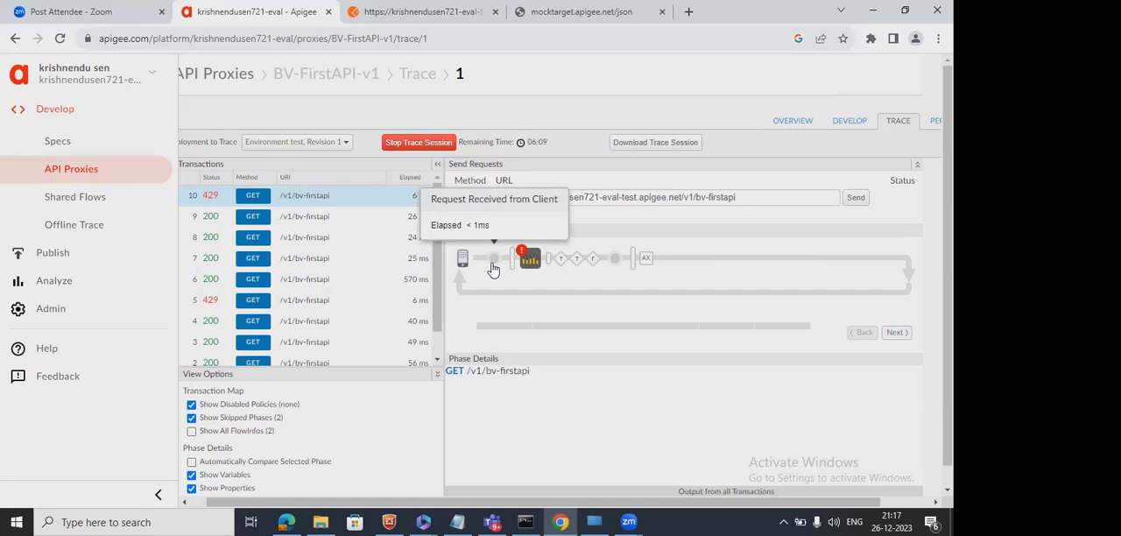
click(493, 269)
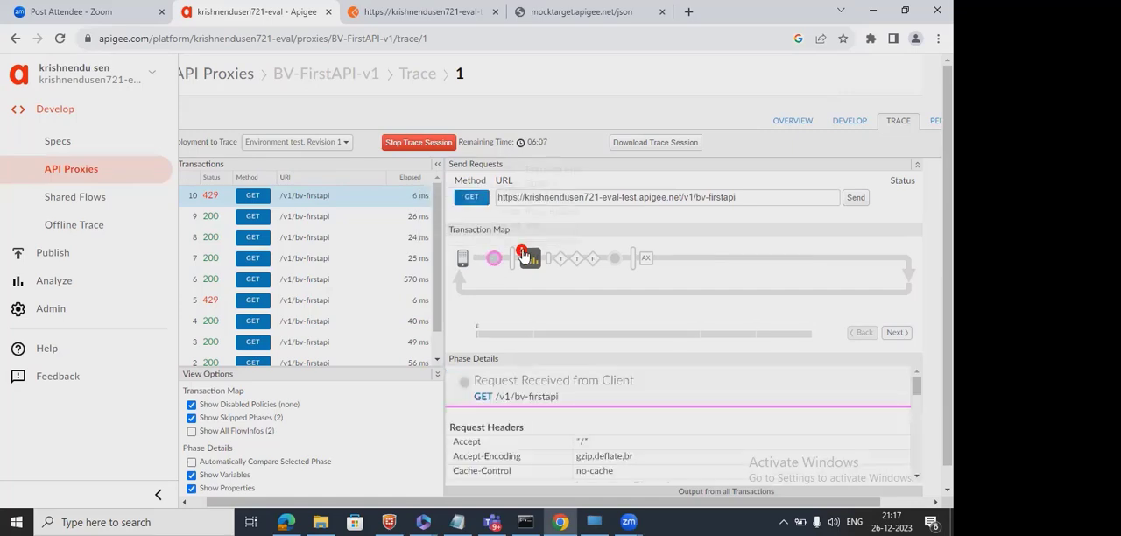
Open the Quota-1 policy in transaction 10's map and examine its properties through the ratelimit used, exceed and allowed count variables.
click(529, 266)
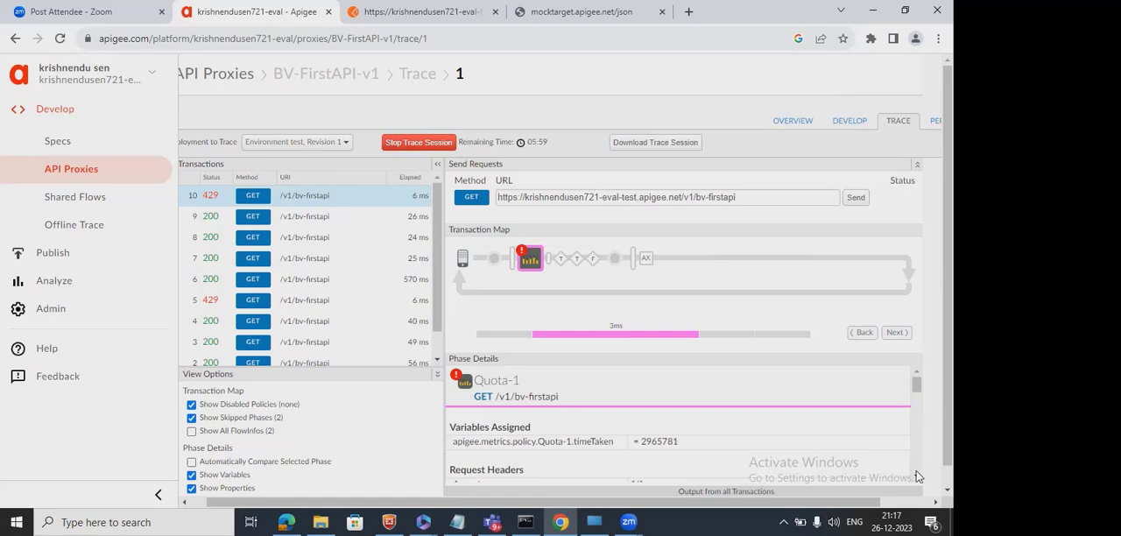
scroll(916, 477, down, 10)
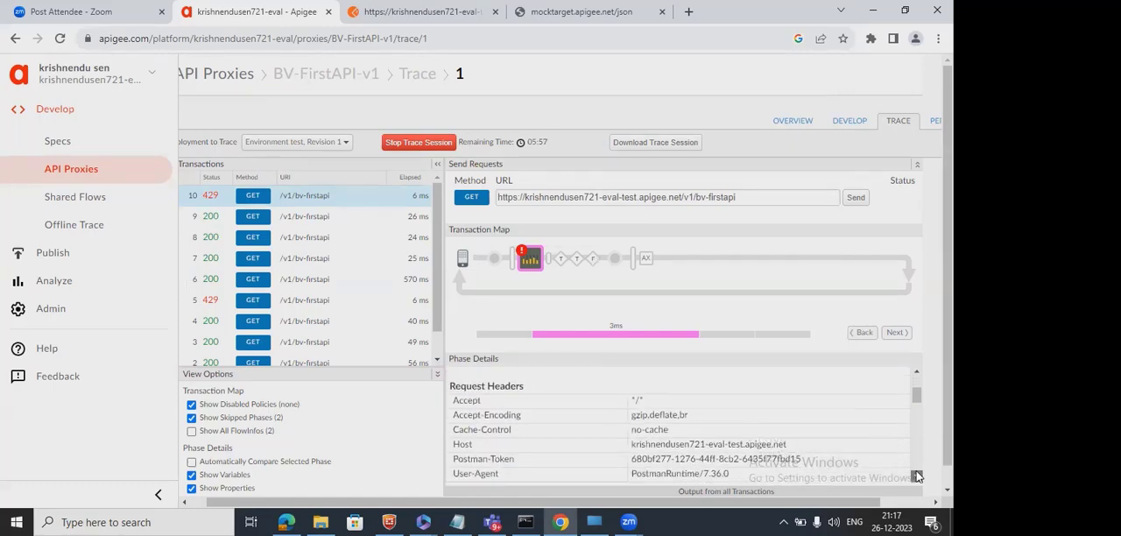
scroll(916, 476, down, 5)
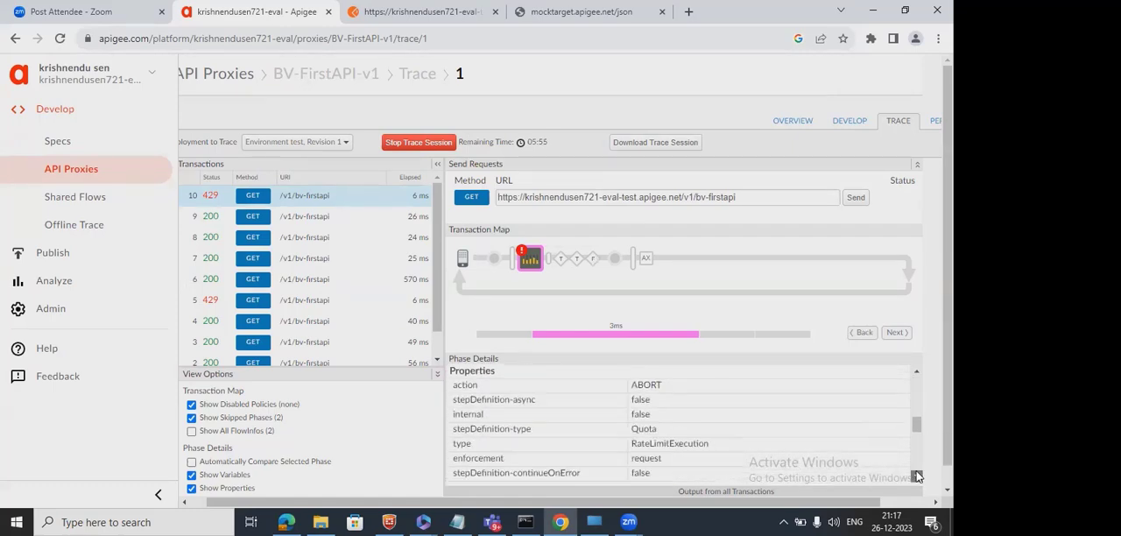
scroll(916, 477, down, 3)
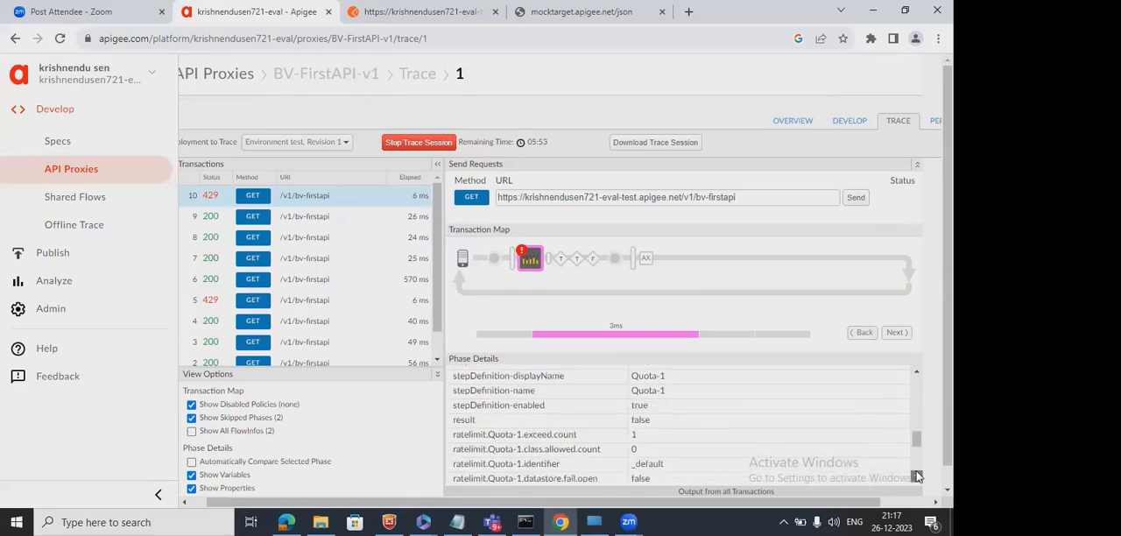
scroll(916, 477, down, 3)
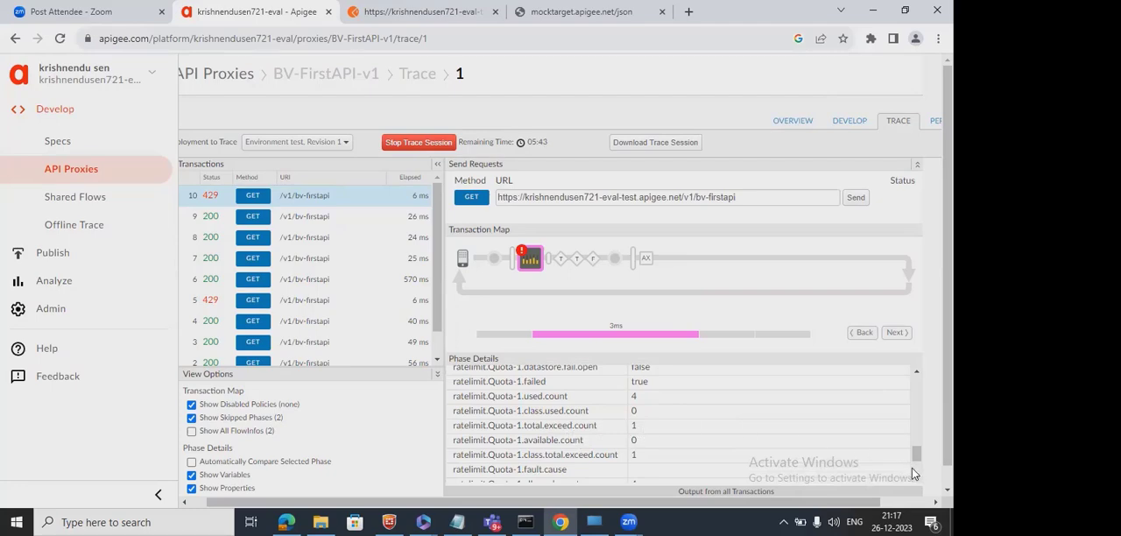
scroll(917, 473, down, 2)
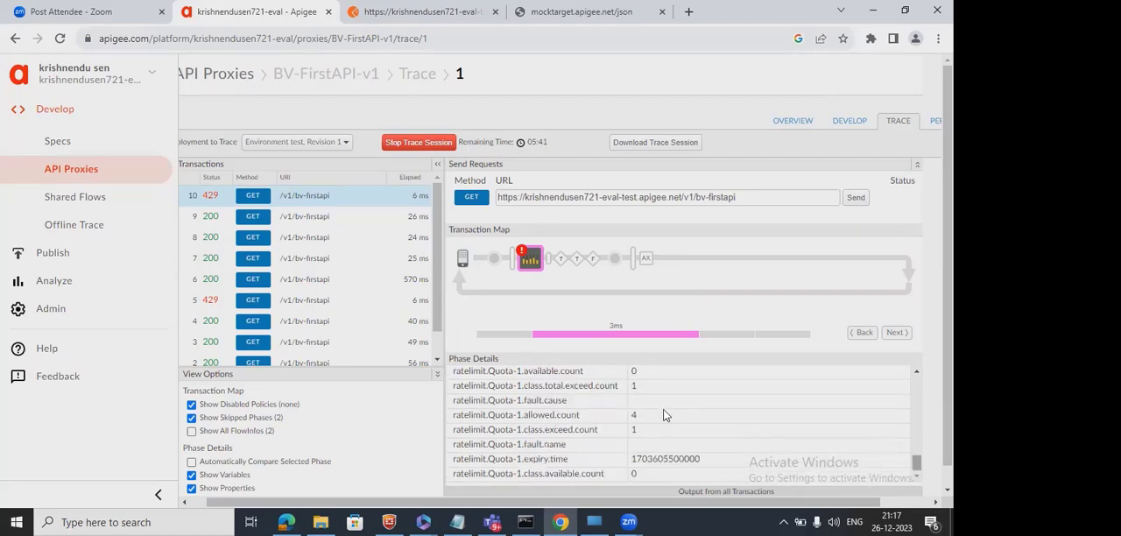
Go back to the ratelimit.Quota-1.failed variable in transaction 10's phase details and highlight its name and value.
click(916, 371)
click(916, 372)
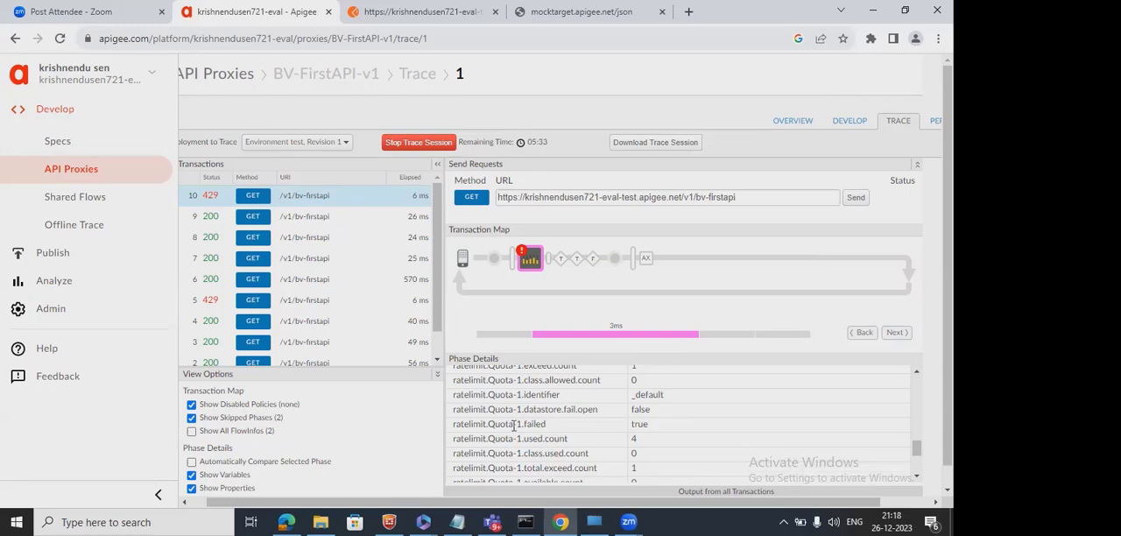
drag(521, 424, 490, 426)
double_click(540, 425)
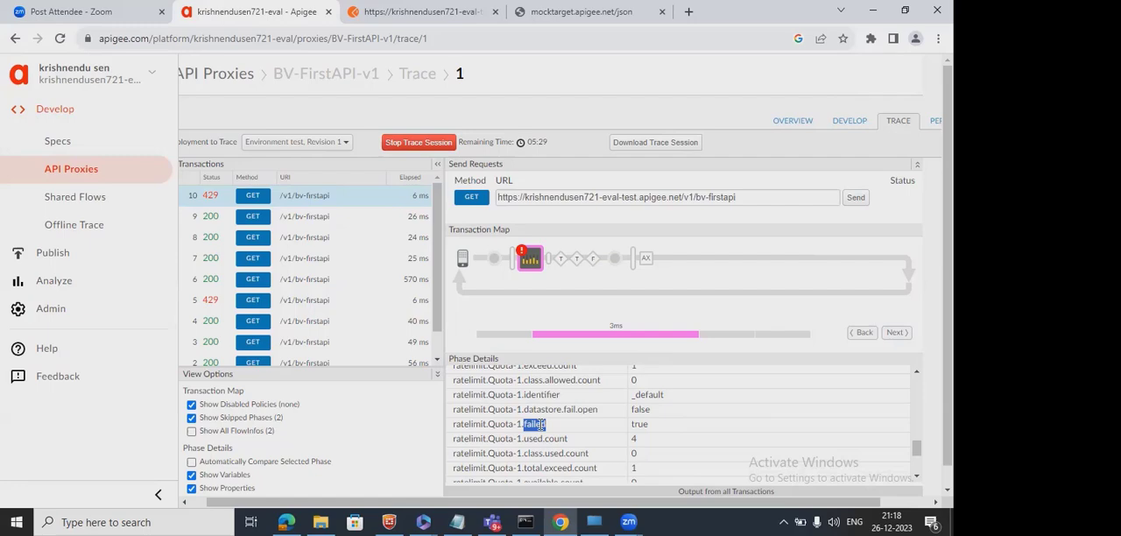
double_click(645, 424)
Open the Quota-1 policy in transaction 9's map and check its ratelimit.Quota-1.failed variable for comparison.
click(291, 224)
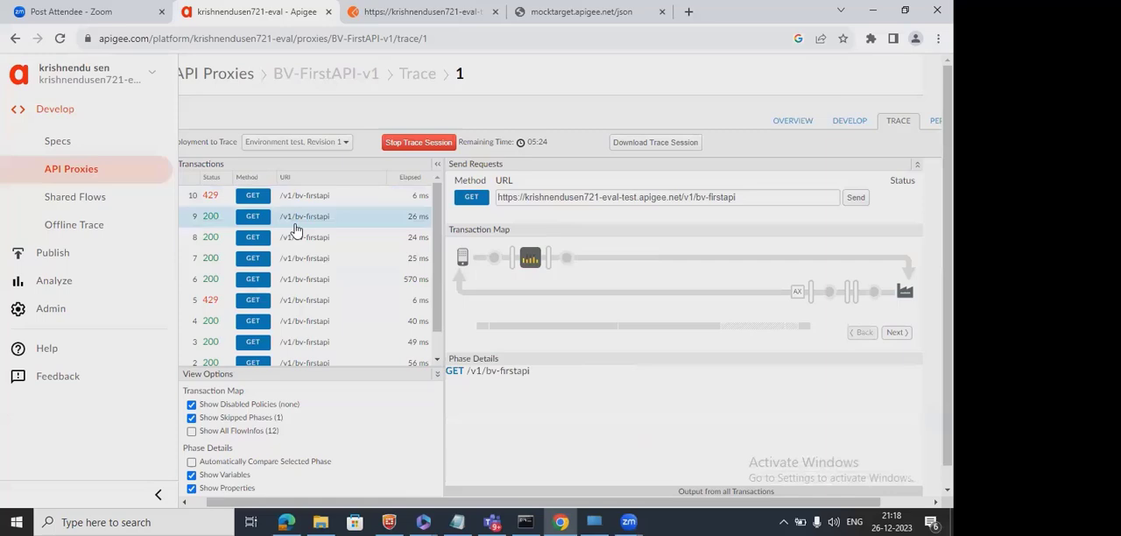
click(530, 258)
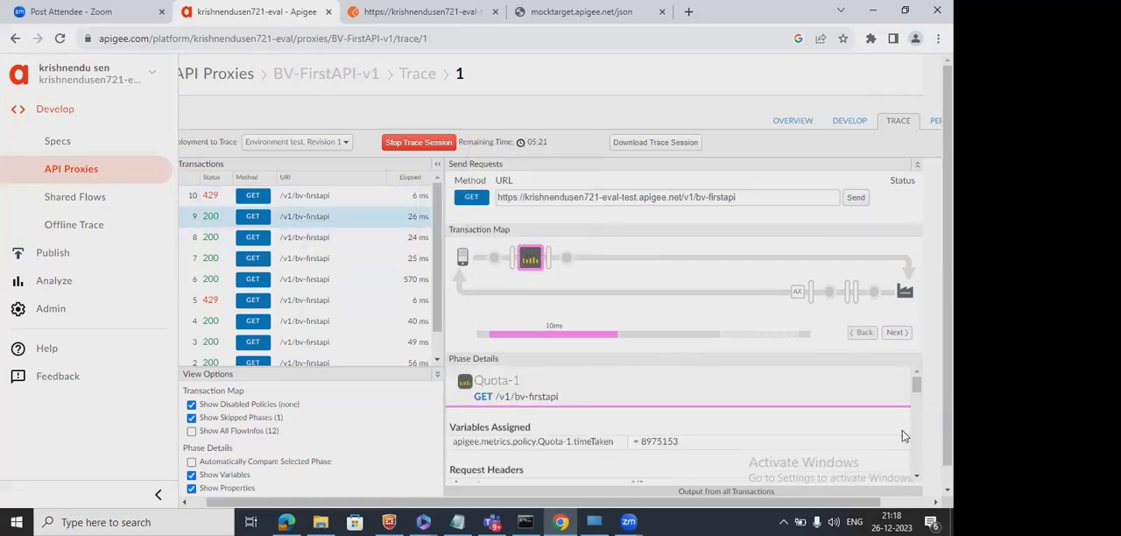
click(918, 477)
scroll(918, 478, down, 10)
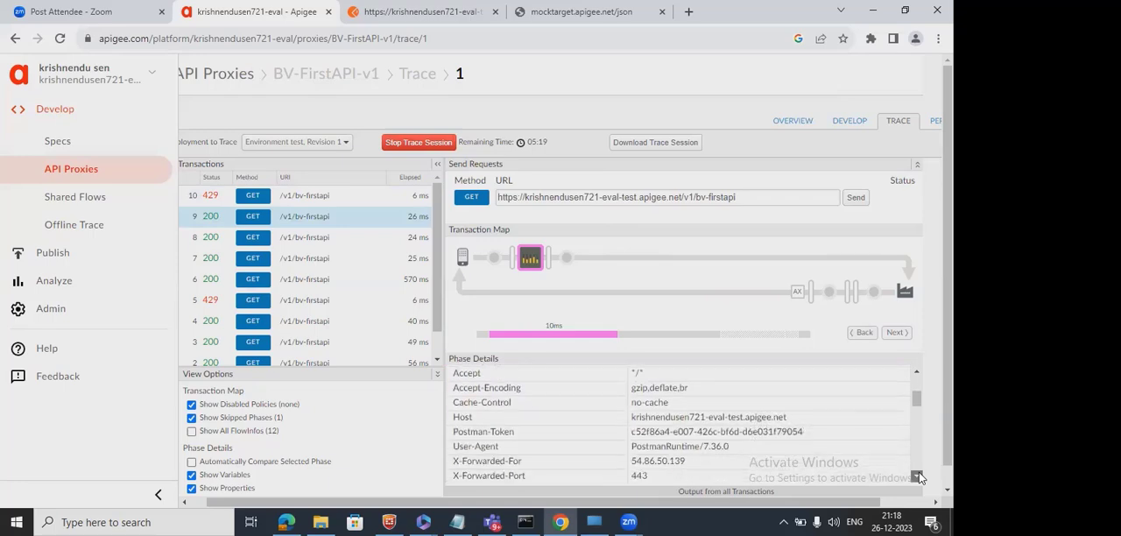
scroll(918, 477, down, 5)
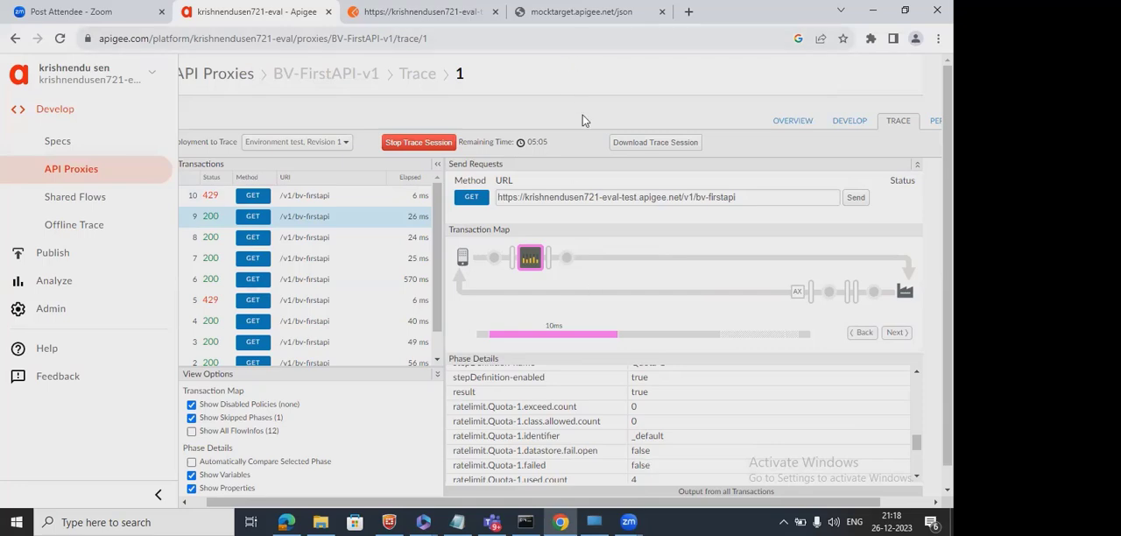
Open the Quota-1 policy's XML from the PreFlow in the BV-FirstAPI-v1 proxy's development view.
click(848, 123)
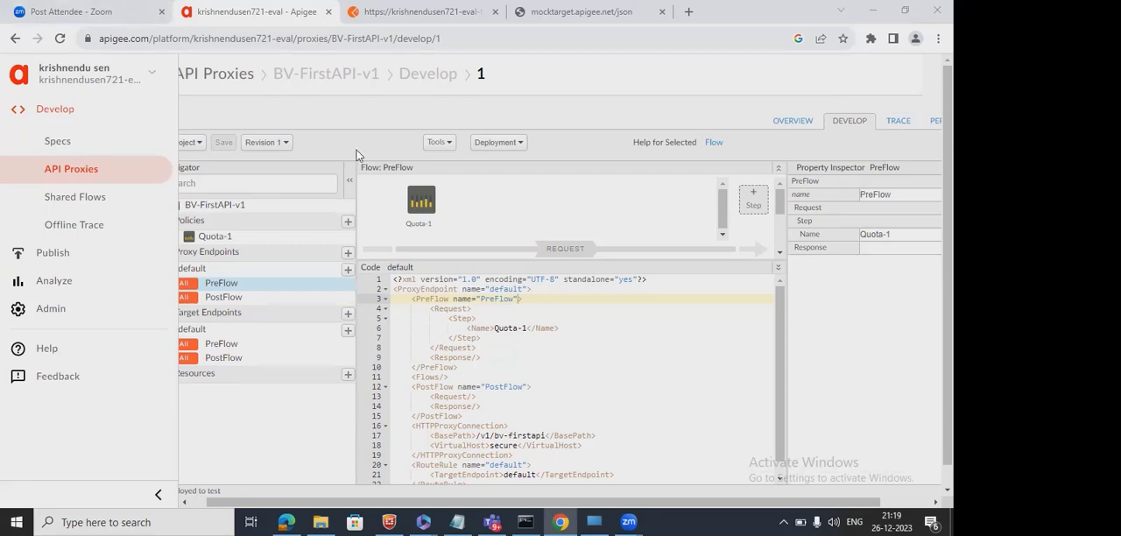
click(423, 195)
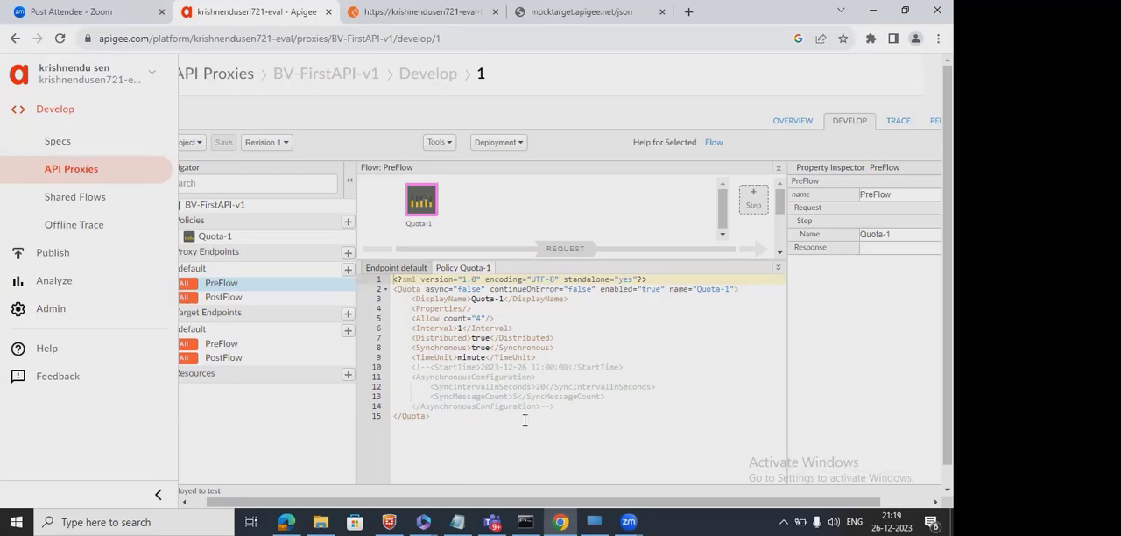
Filter the API proxies by "quota" and open the setQuotaDynamically-API-v1 proxy.
click(232, 76)
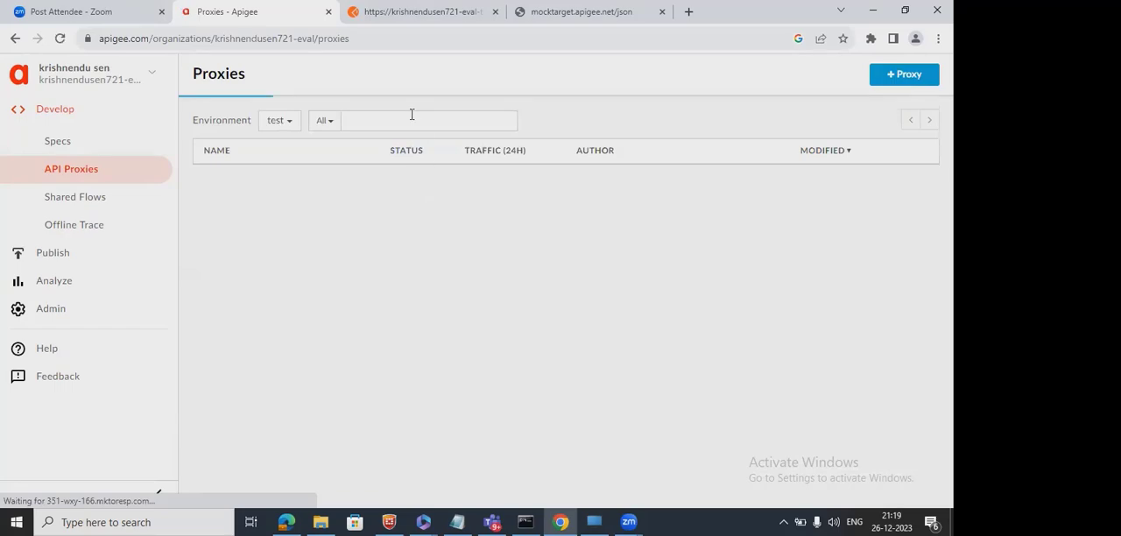
click(411, 115)
text(qu)
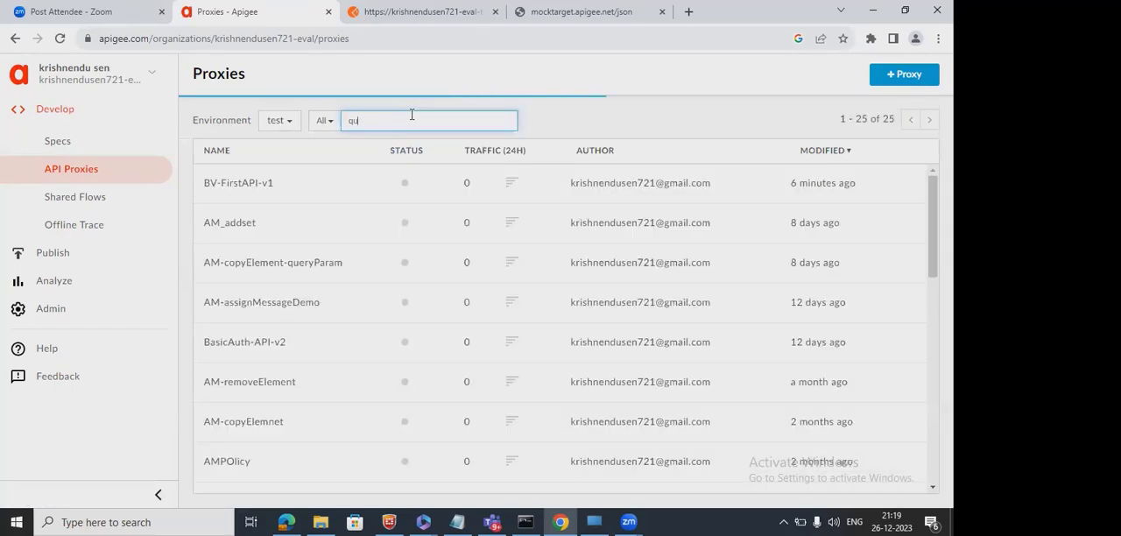
text(ota)
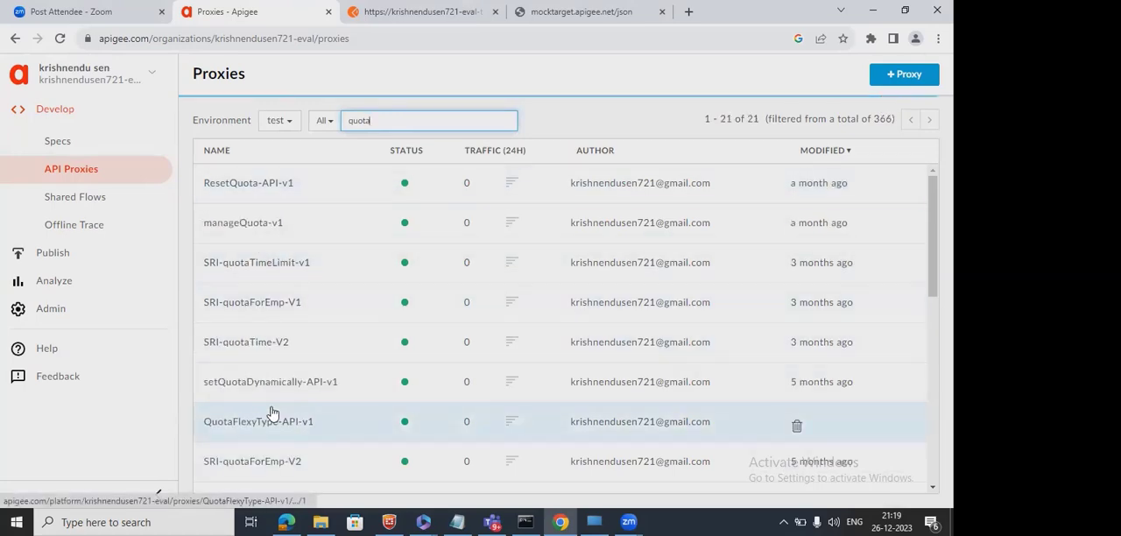
click(247, 394)
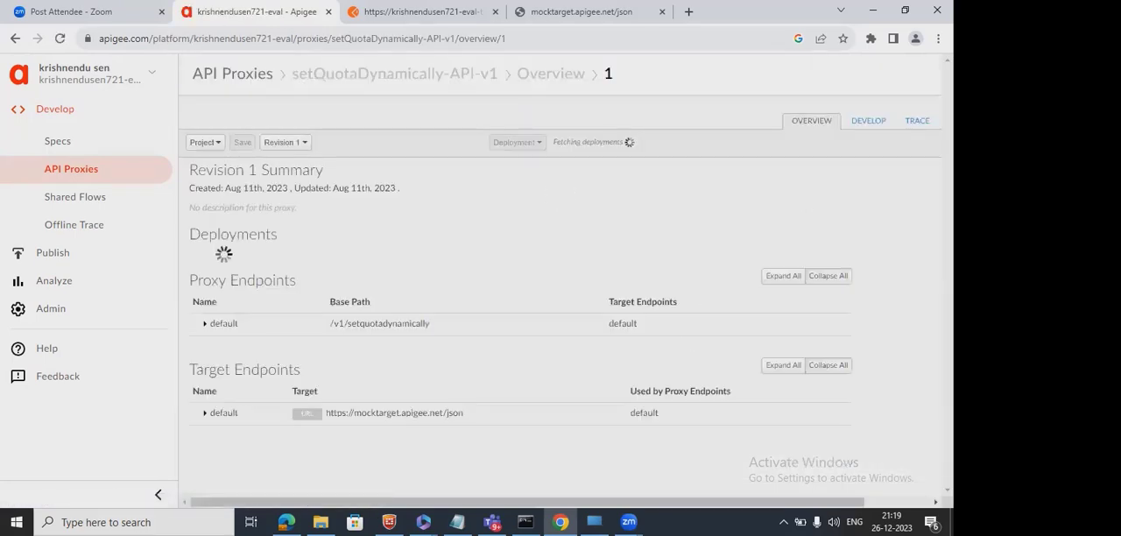
Examine the XML of the Quota-1 and Verify API Key-1 policies in the setQuotaDynamically-API-v1 proxy's development view.
click(865, 120)
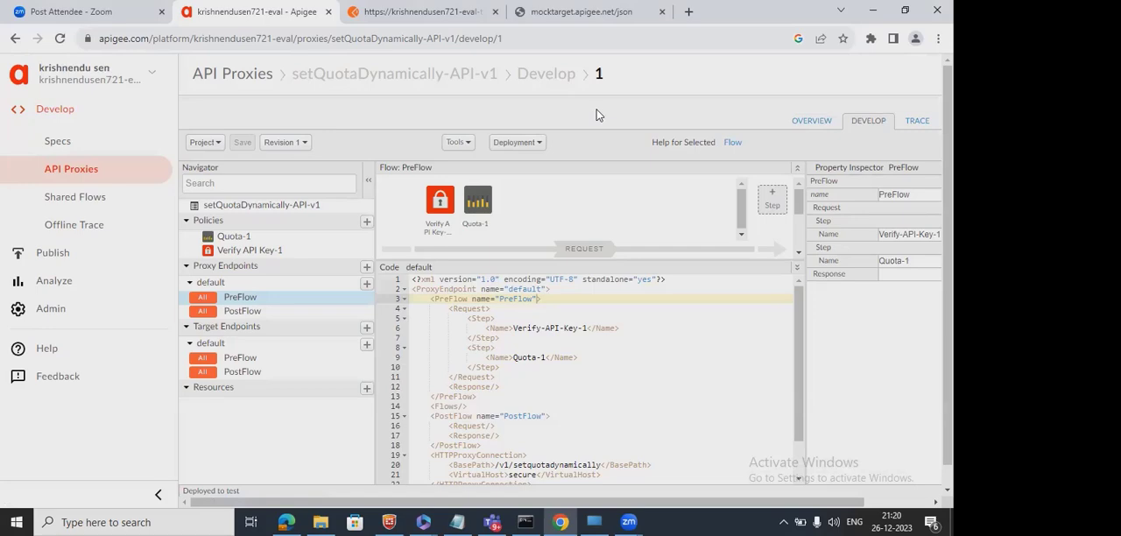
click(478, 200)
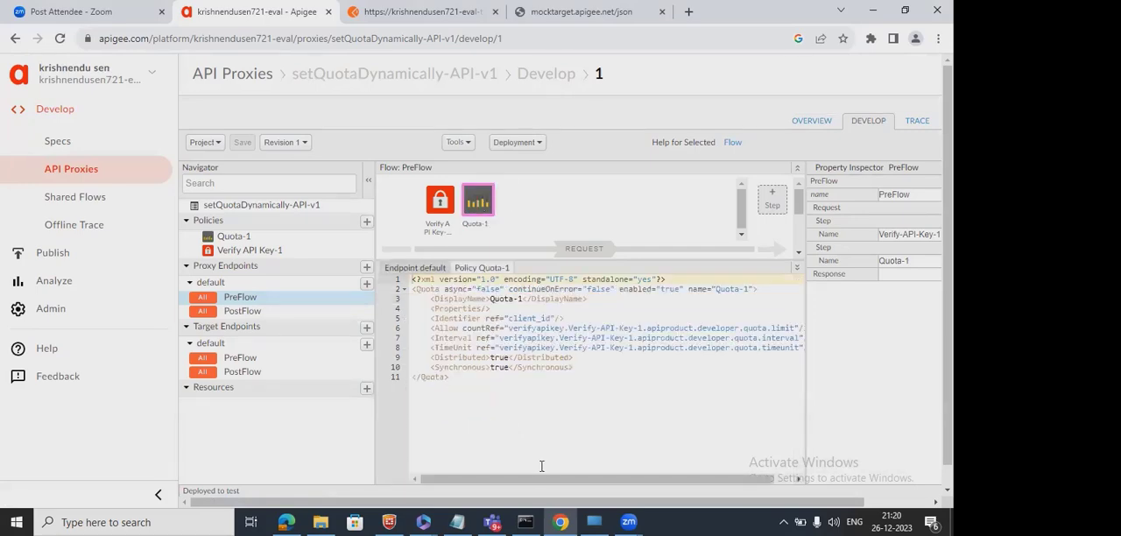
mouse_move(547, 480)
mouse_down()
mouse_move(589, 489)
mouse_move(541, 487)
mouse_up()
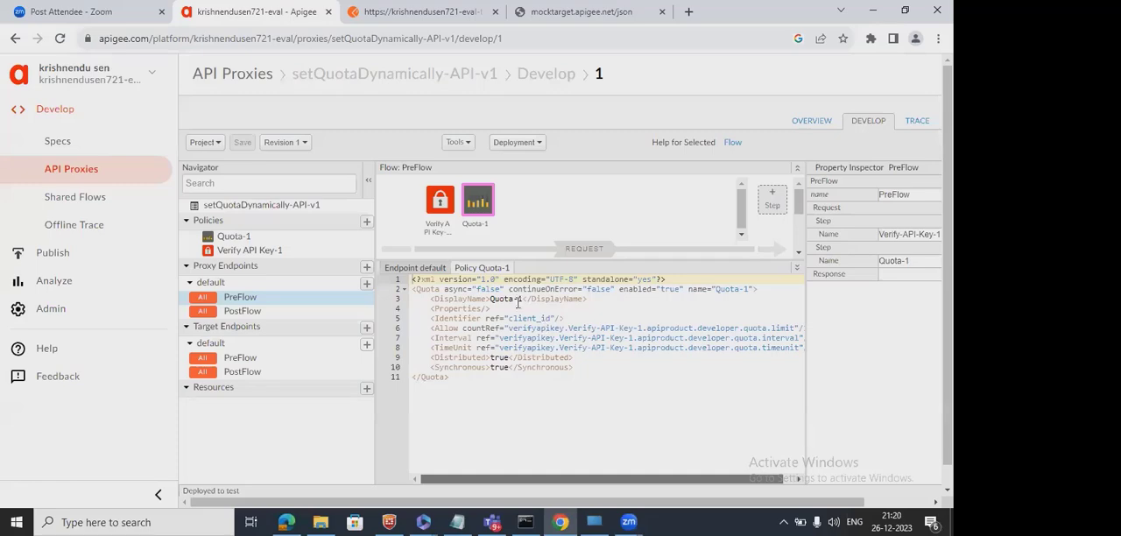
click(440, 201)
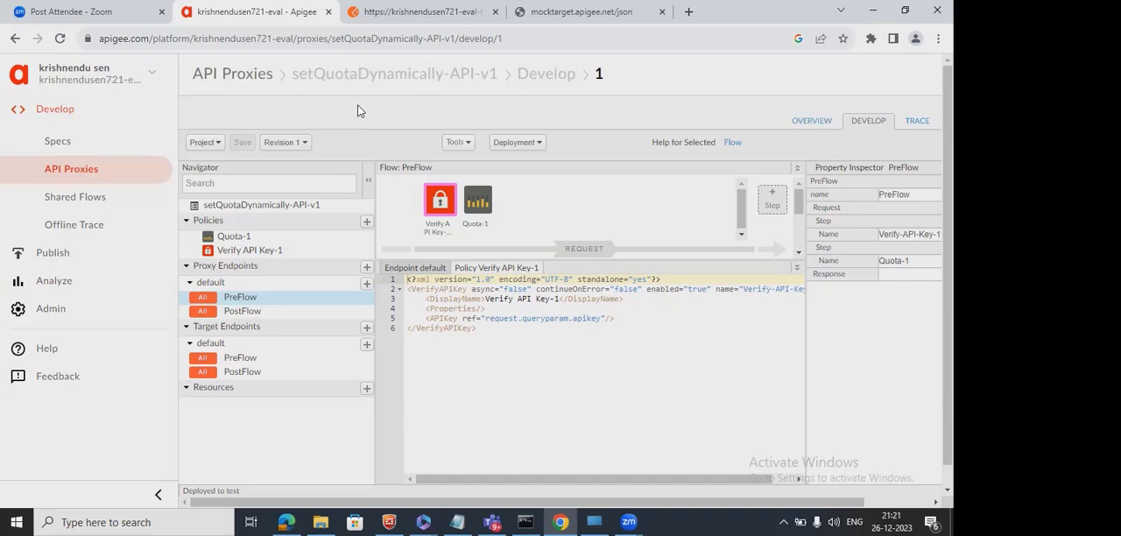
Start a new API product and set its name to BV-first-product.
click(40, 261)
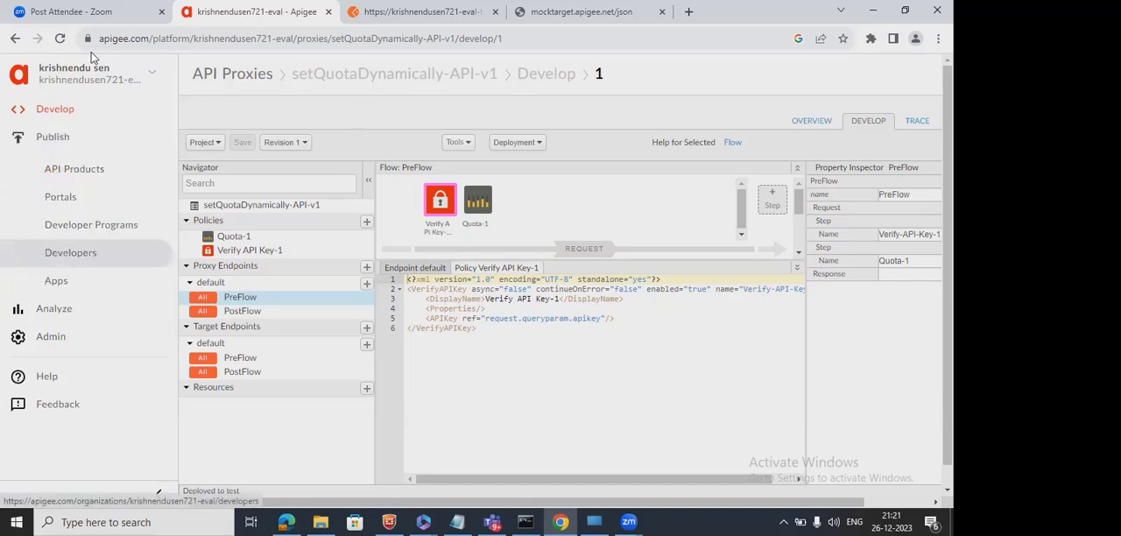
click(84, 175)
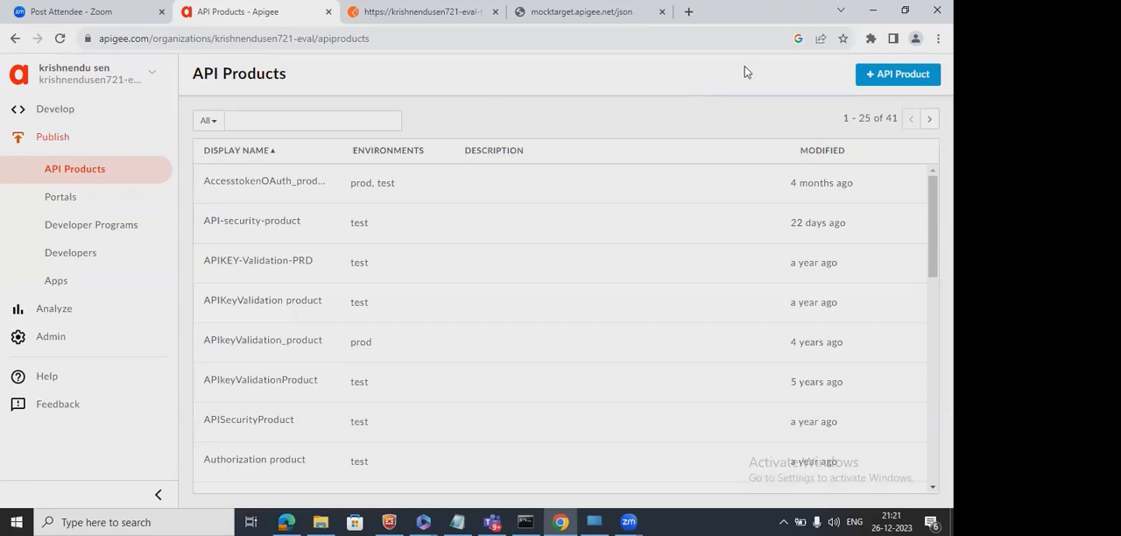
click(898, 74)
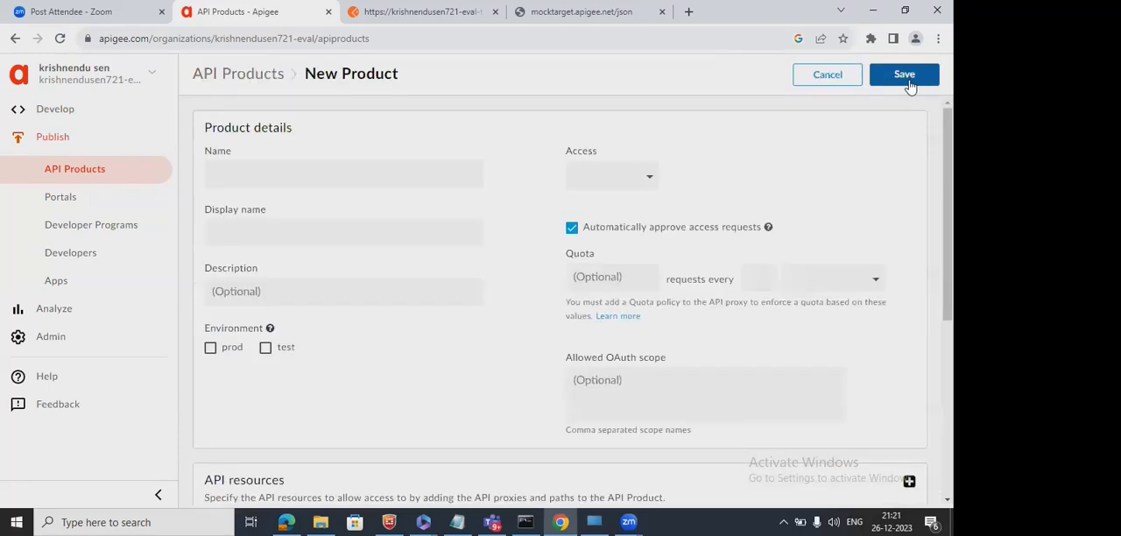
click(335, 175)
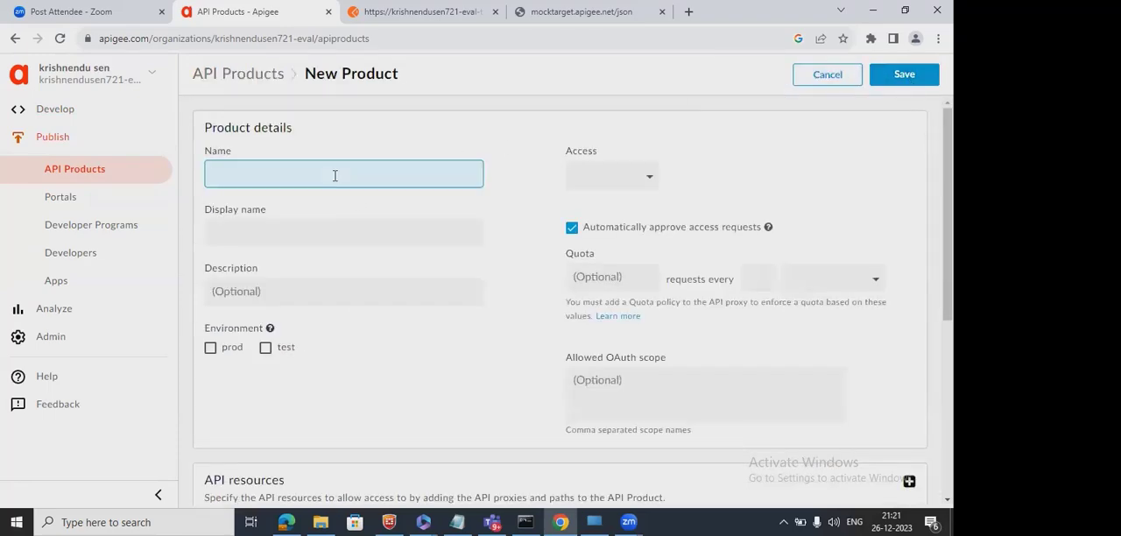
text(BV-first-product)
Enable the test environment for the new product and copy its name, BV-first-product, into the display name.
click(265, 349)
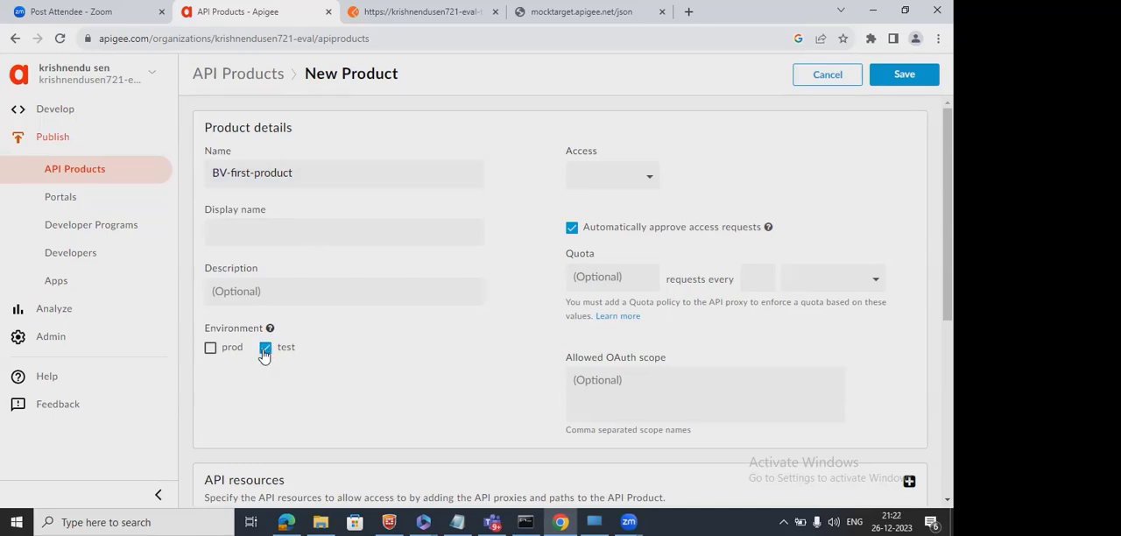
triple_click(323, 175)
key(ctrl+c)
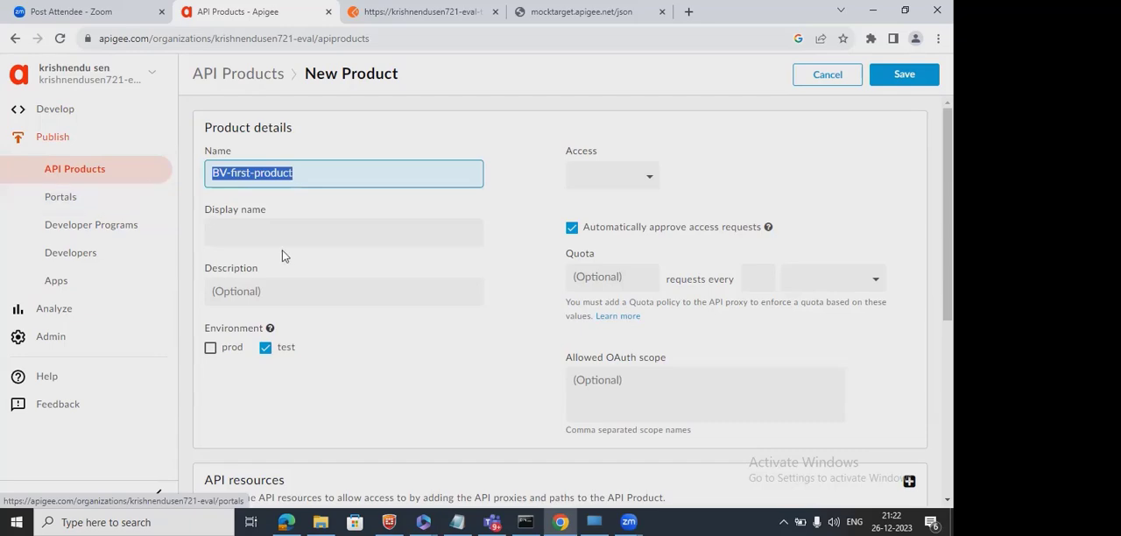
click(331, 233)
key(ctrl+v)
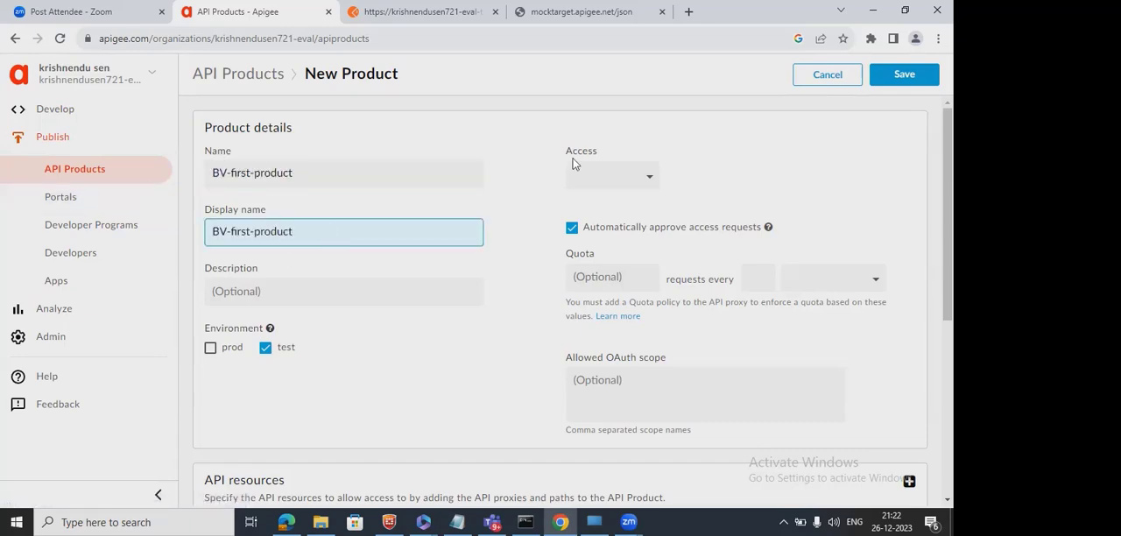
Set the new product's access to Public and its quota to 4 requests every 1 minute.
click(630, 175)
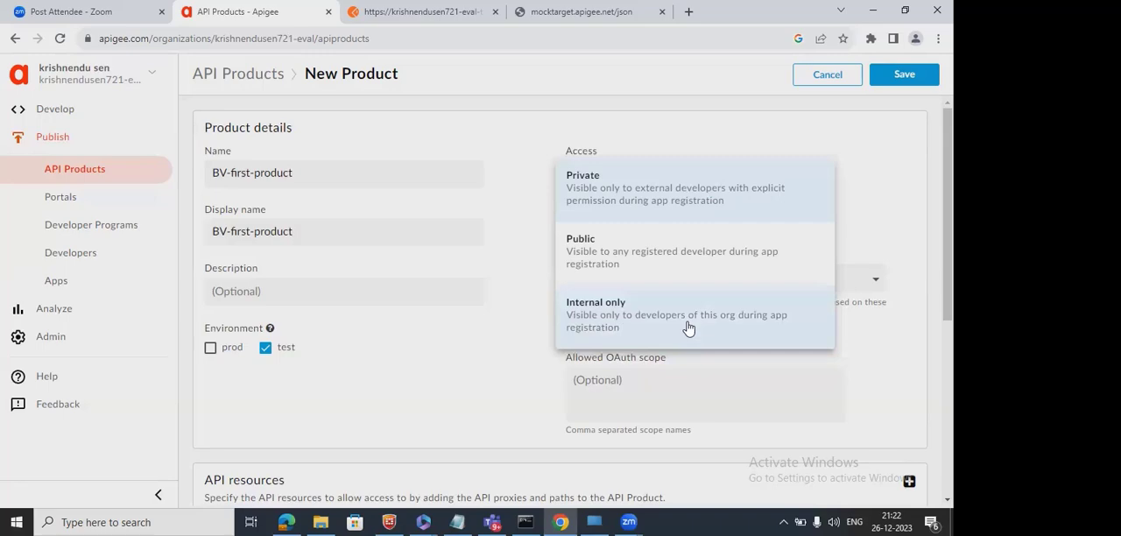
click(638, 274)
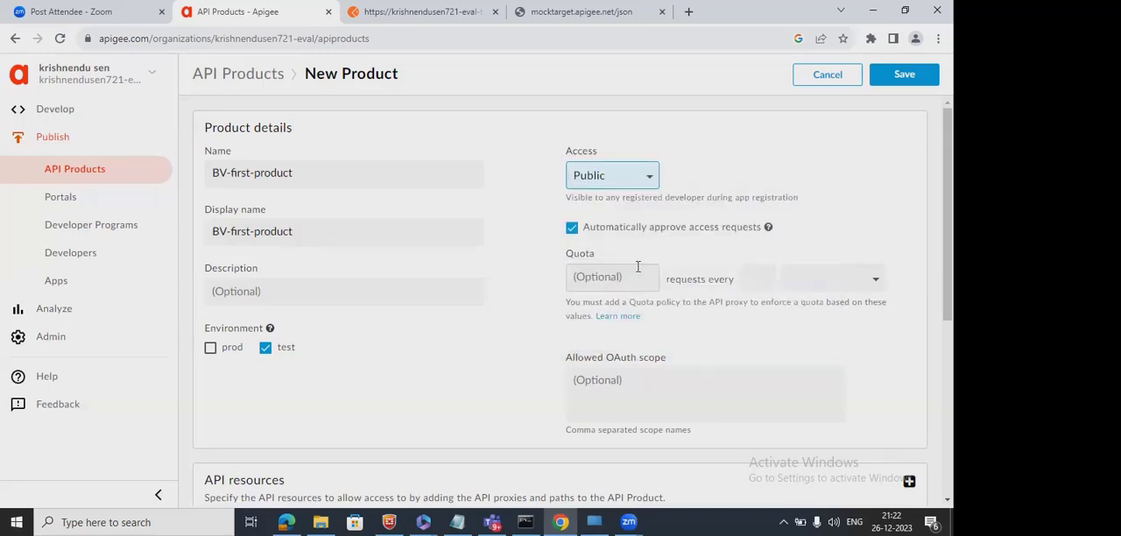
click(745, 279)
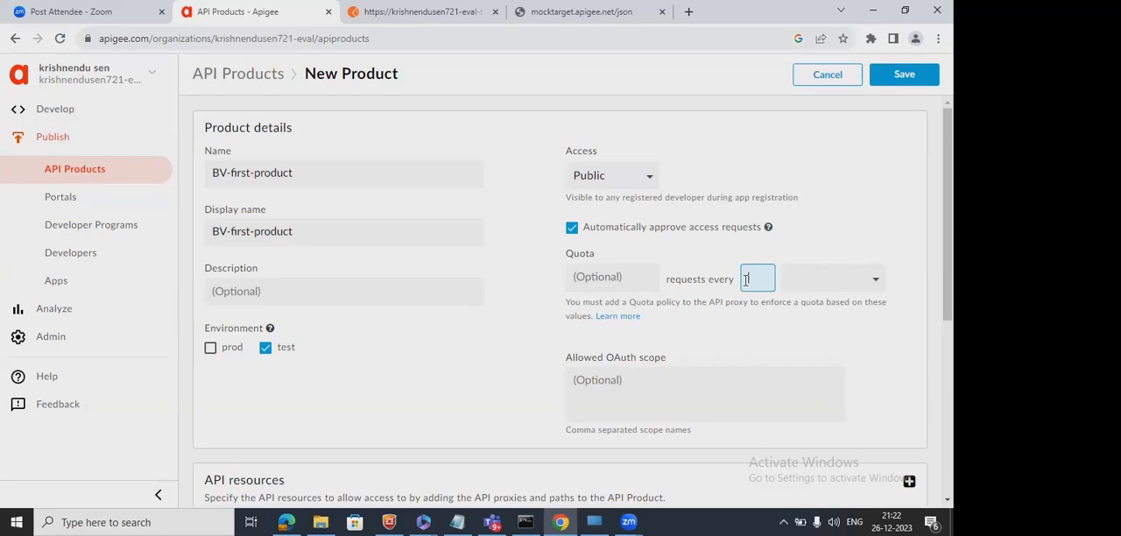
text(4)
click(870, 280)
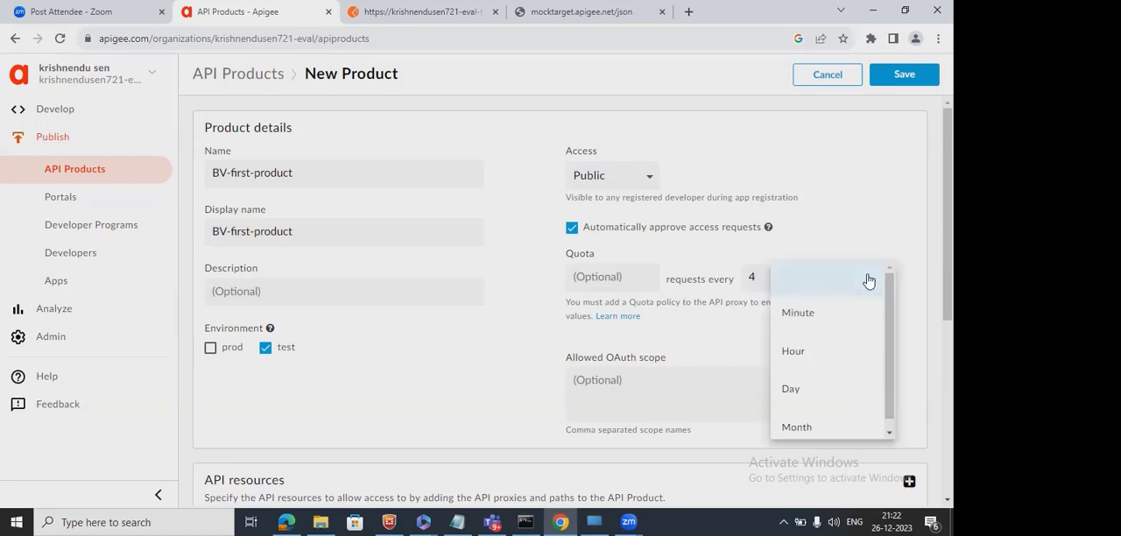
click(761, 277)
click(602, 266)
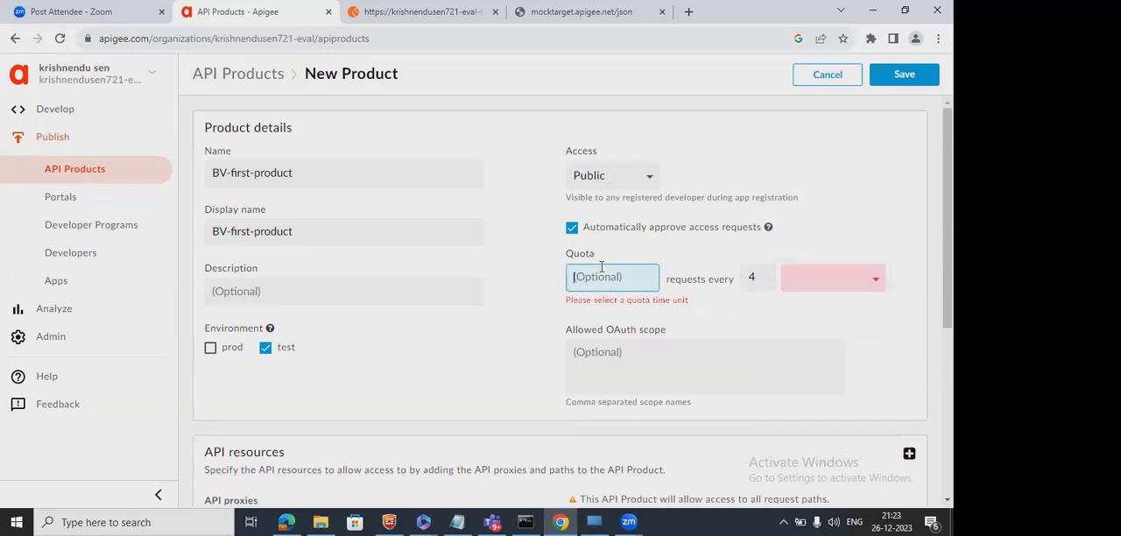
text(4)
click(763, 277)
key(BackSpace)
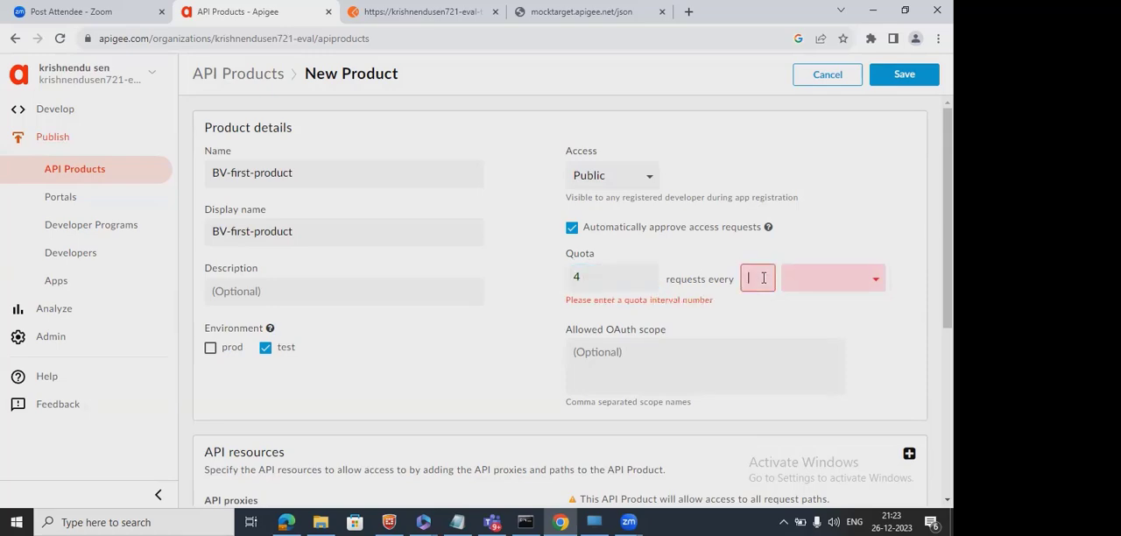
text(1)
click(839, 282)
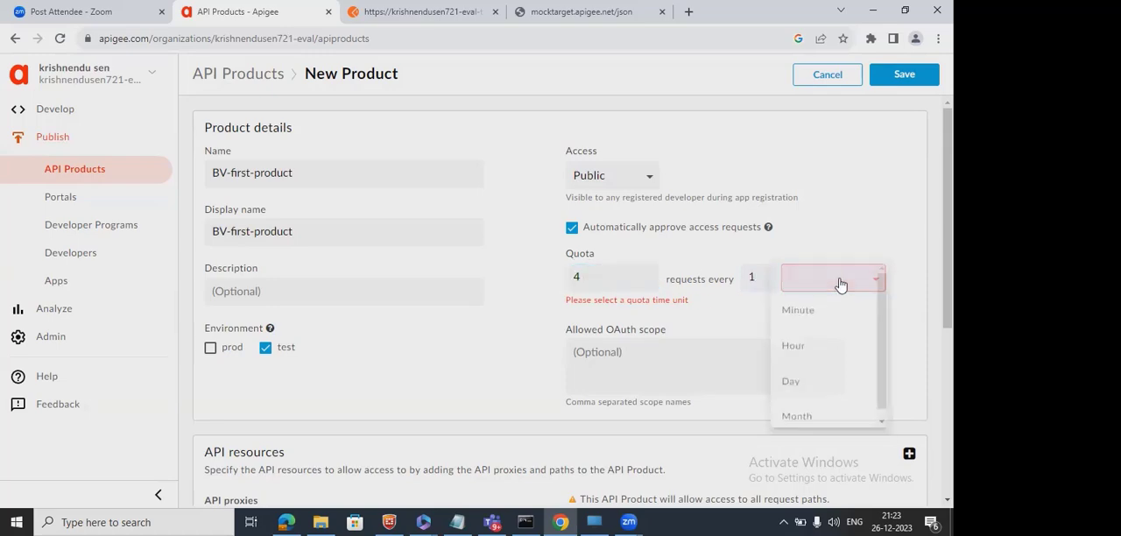
click(798, 311)
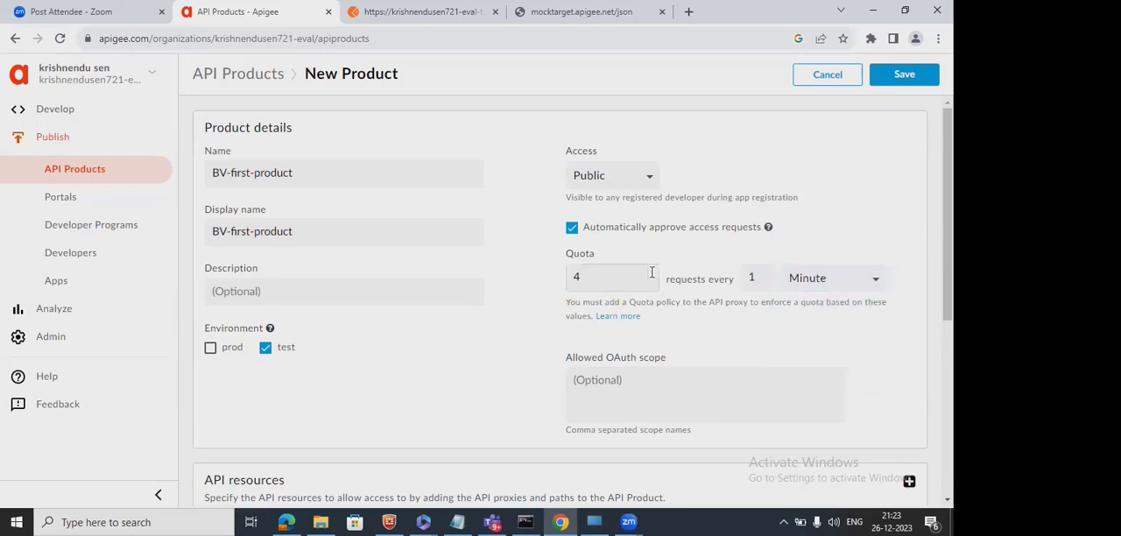
click(603, 279)
click(427, 366)
Add the BV-FirstAPI-v1 proxy to the product's API resources.
scroll(763, 383, down, 2)
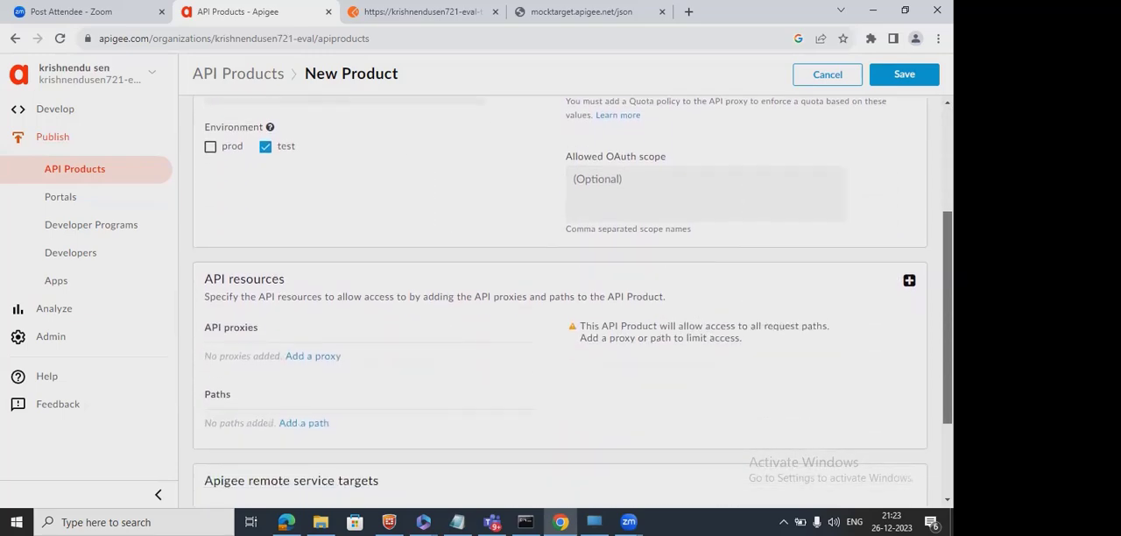
click(910, 280)
click(487, 168)
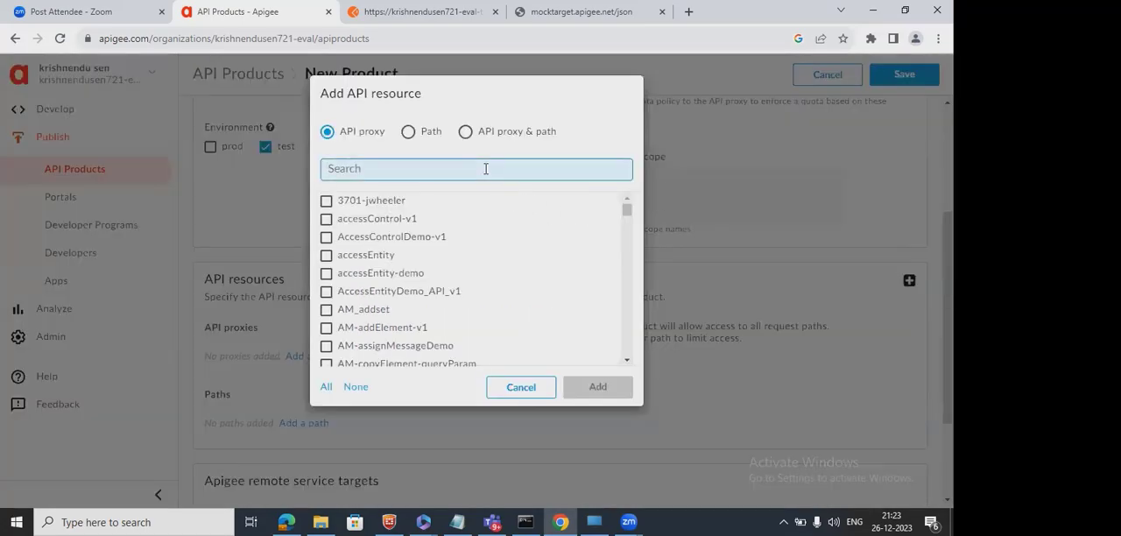
text(bv)
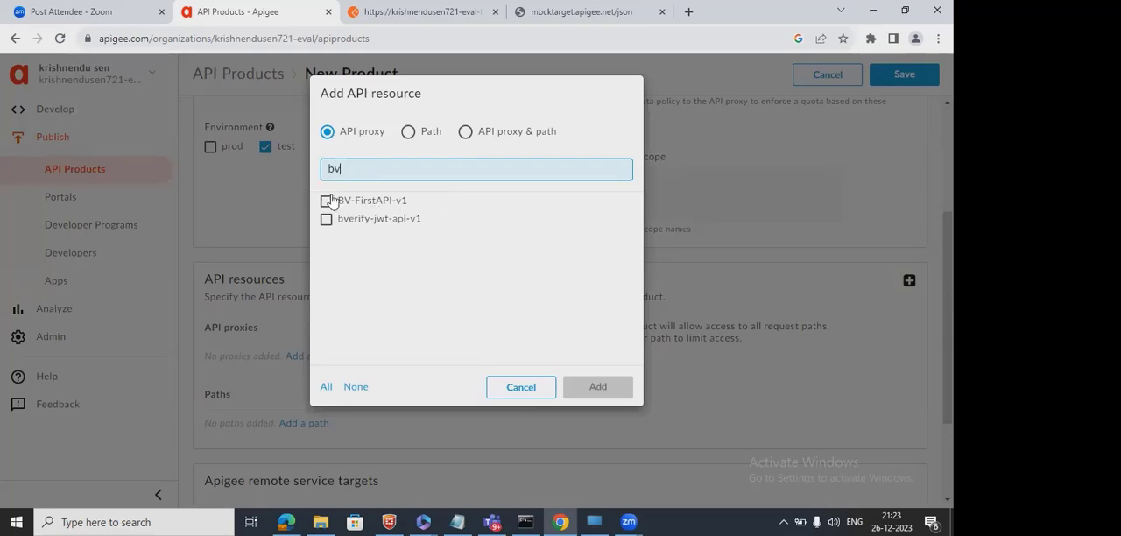
click(327, 202)
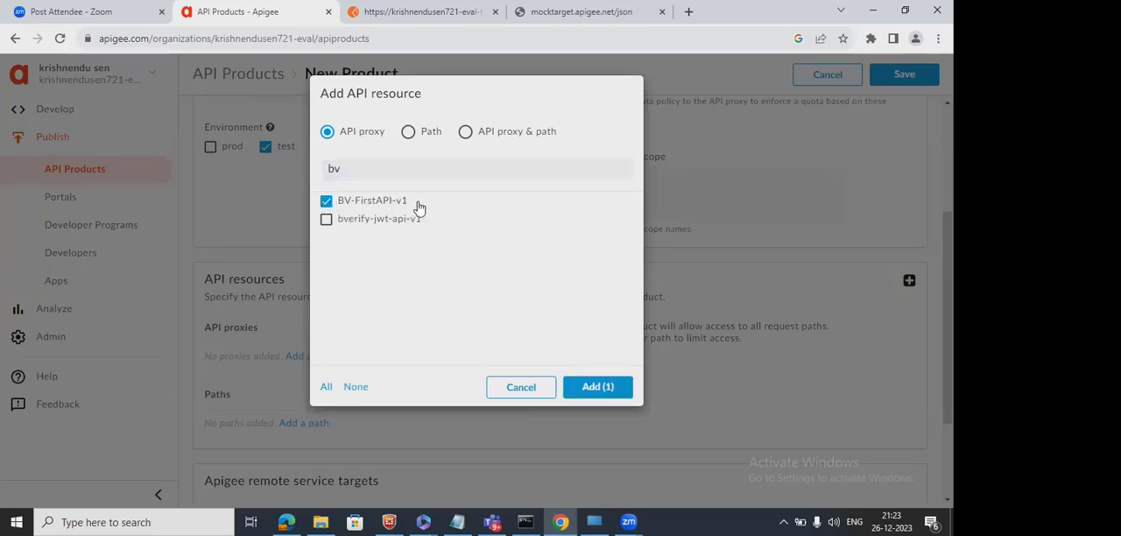
click(611, 402)
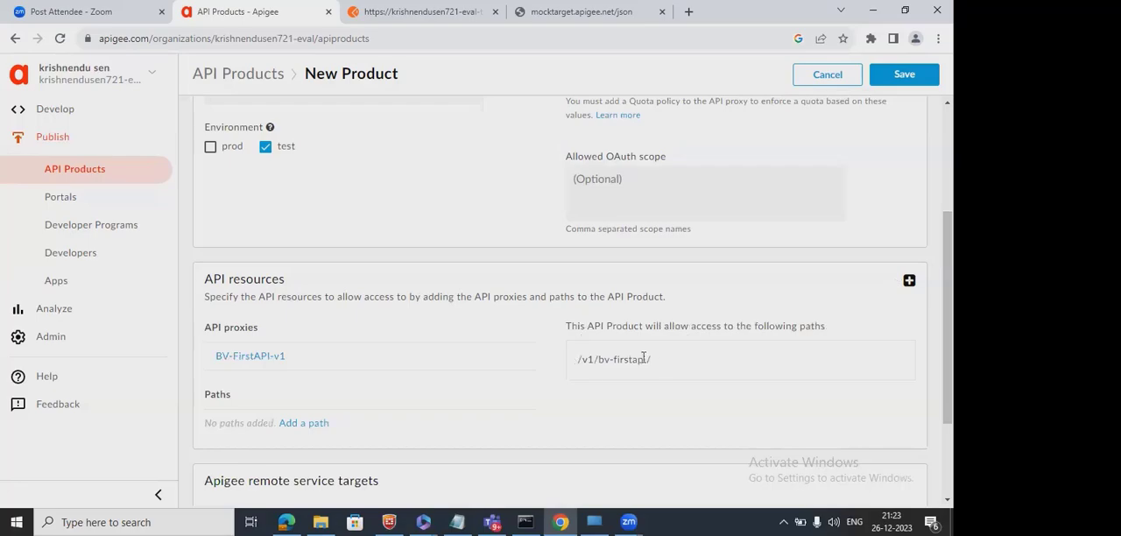
Review the product's allowed path and remaining settings, and save the BV-first-product API product.
drag(648, 359, 574, 359)
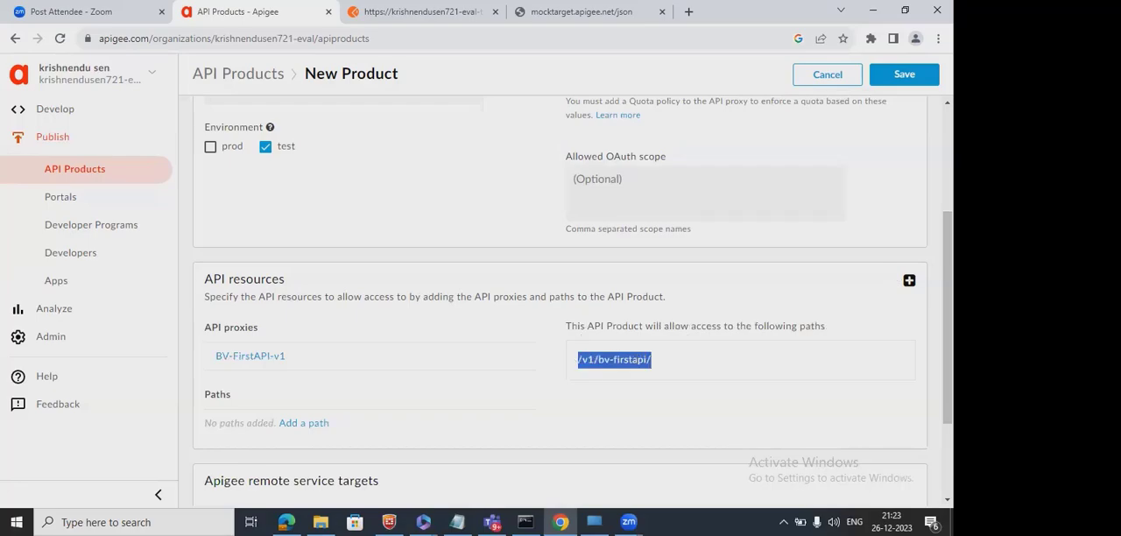
scroll(420, 409, down, 2)
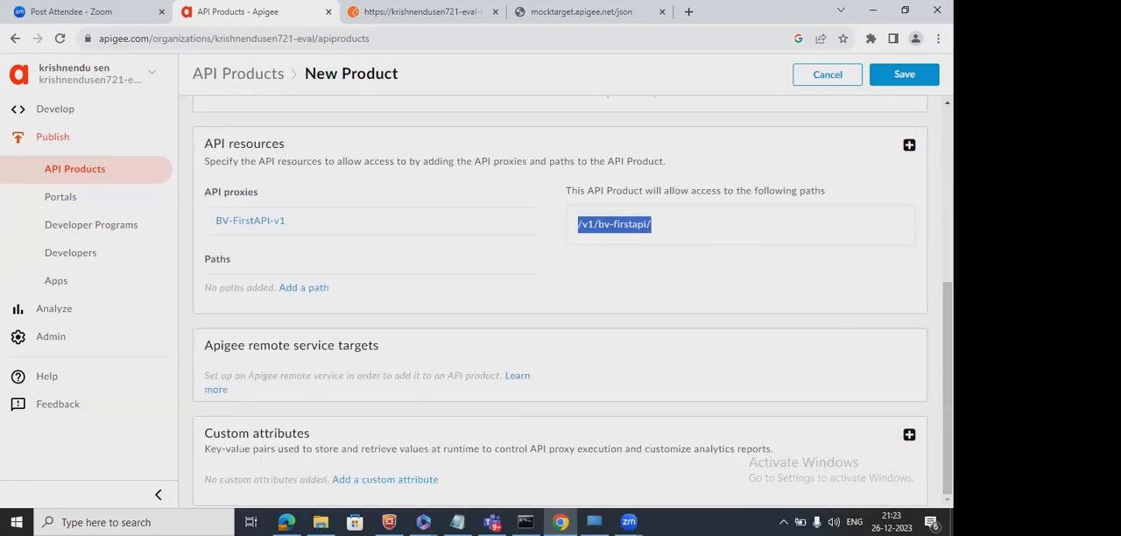
scroll(560, 298, up, 4)
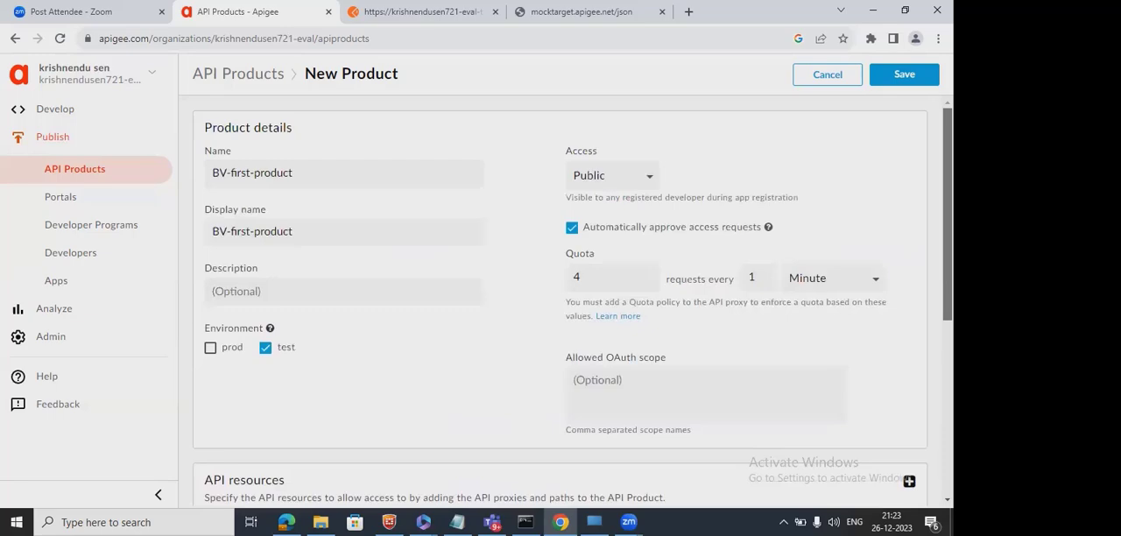
click(921, 79)
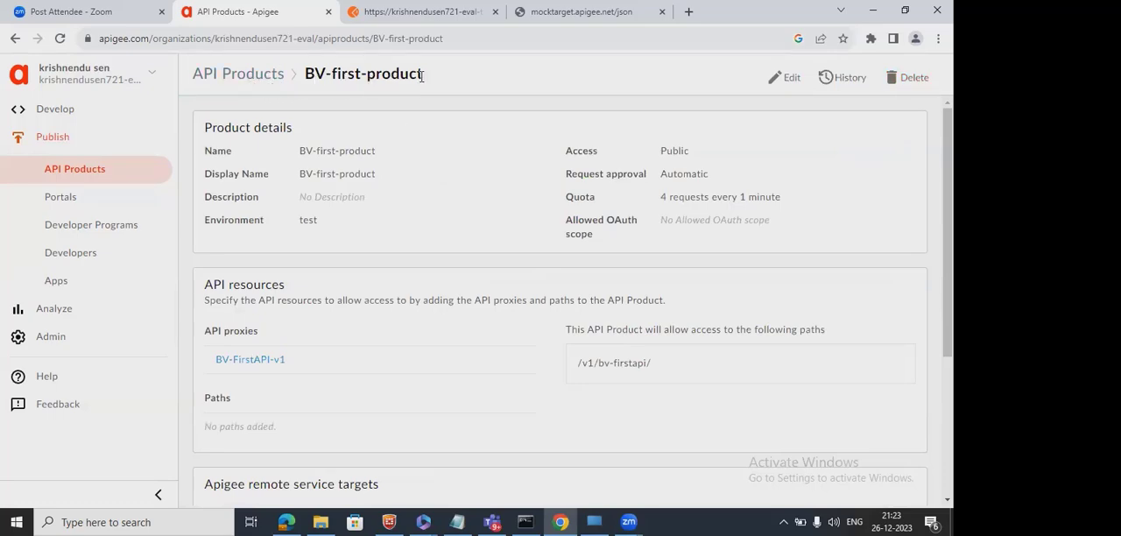
drag(428, 78, 308, 70)
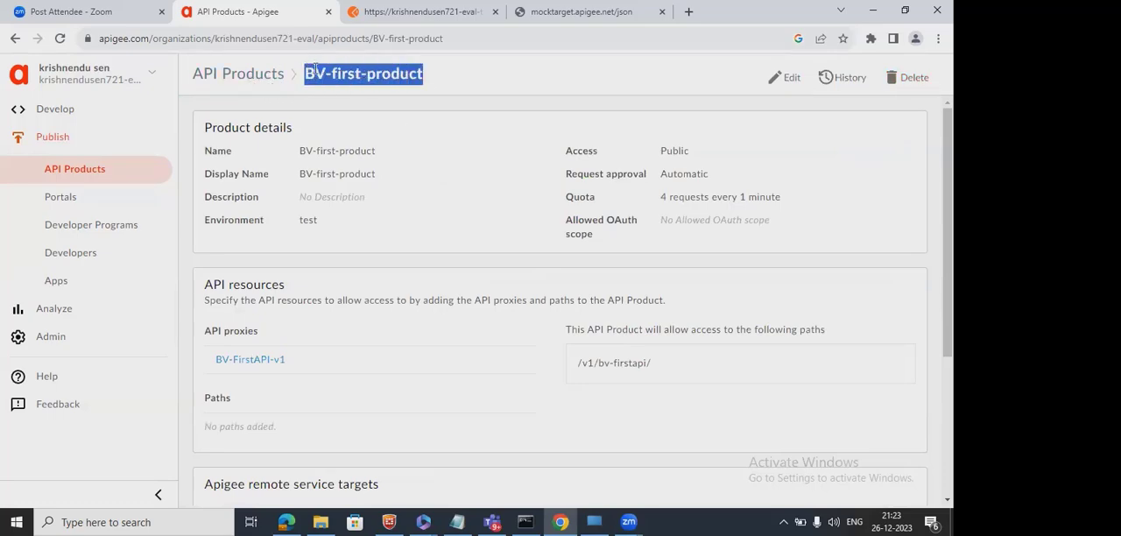
Start a new app and name it BV-first-App.
click(50, 284)
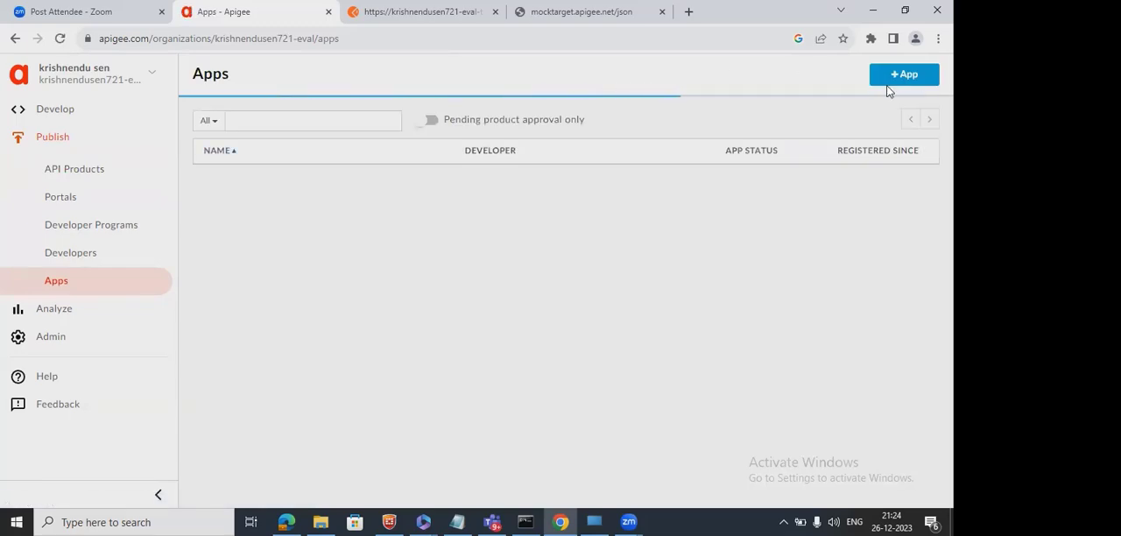
click(931, 79)
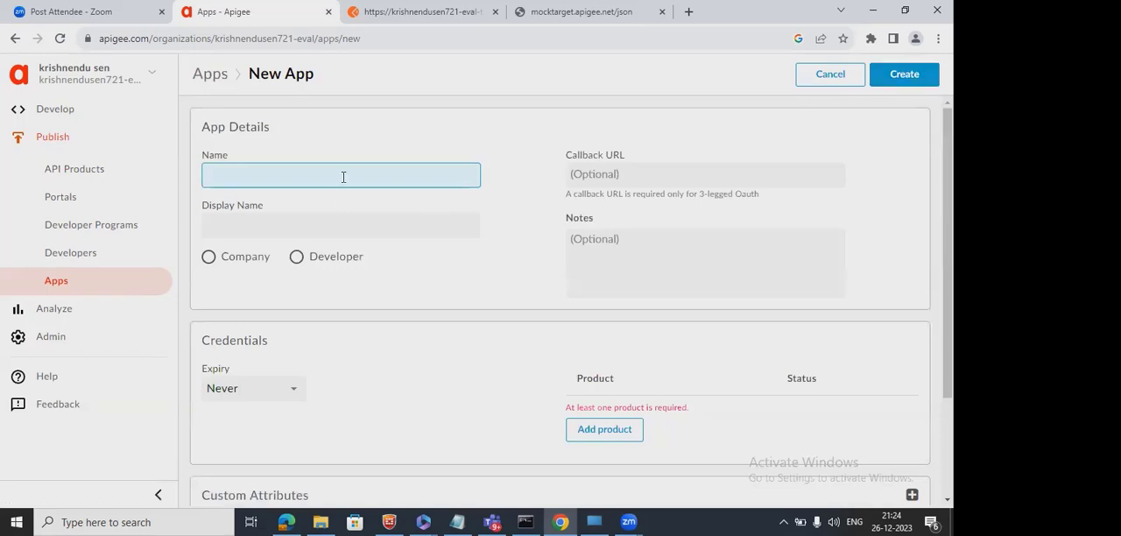
text(BV-first-App)
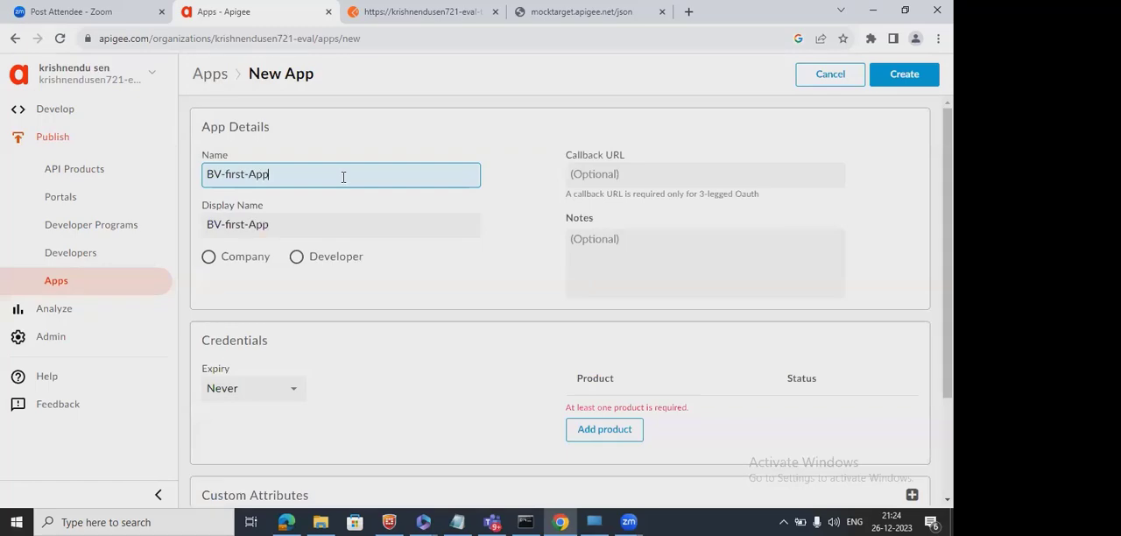
Duplicate the new app's browser tab and start creating a developer in the duplicate.
click(893, 9)
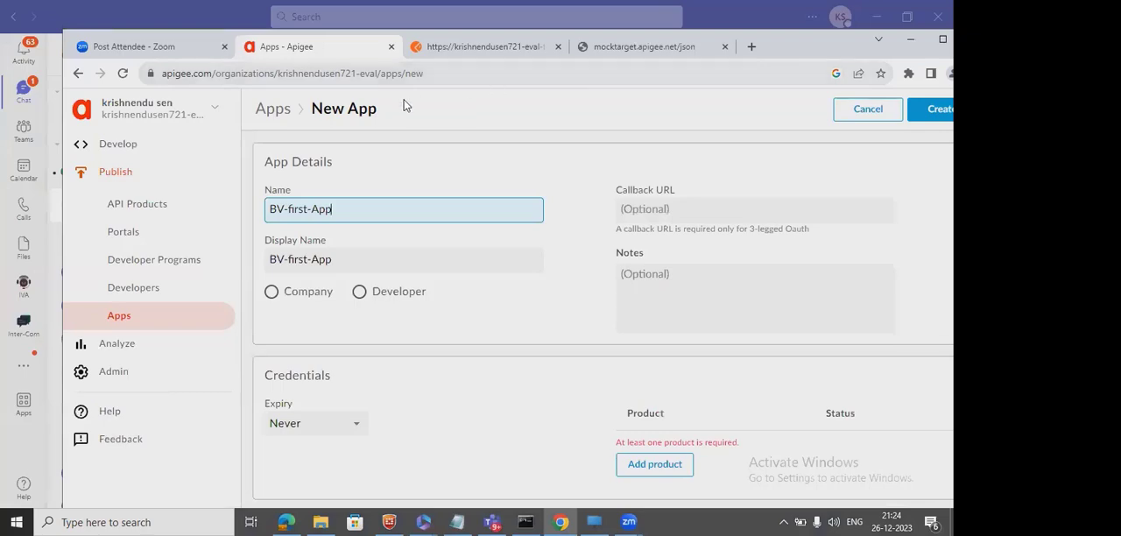
right_click(274, 59)
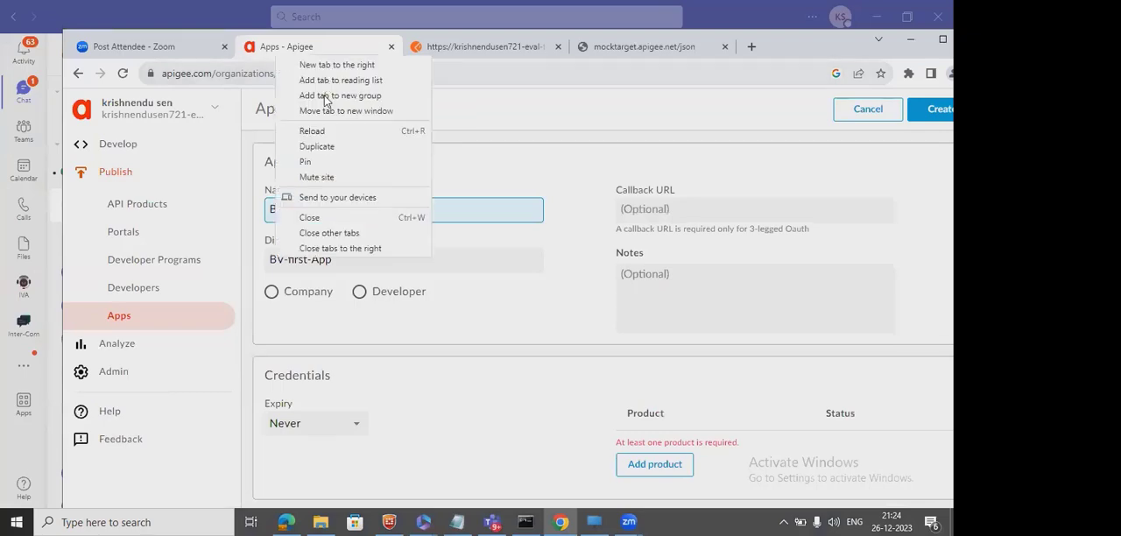
click(317, 149)
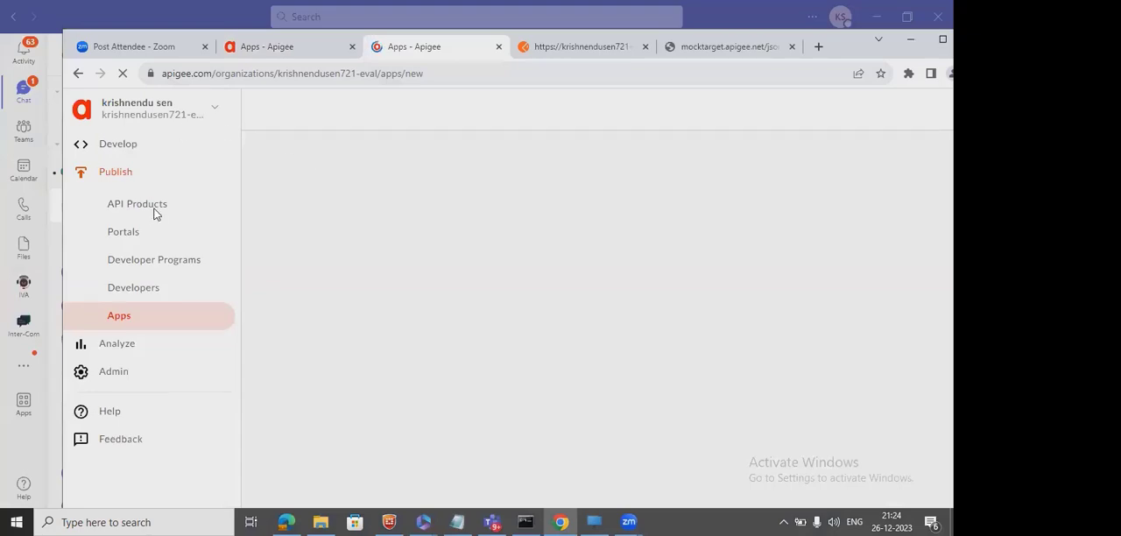
click(133, 286)
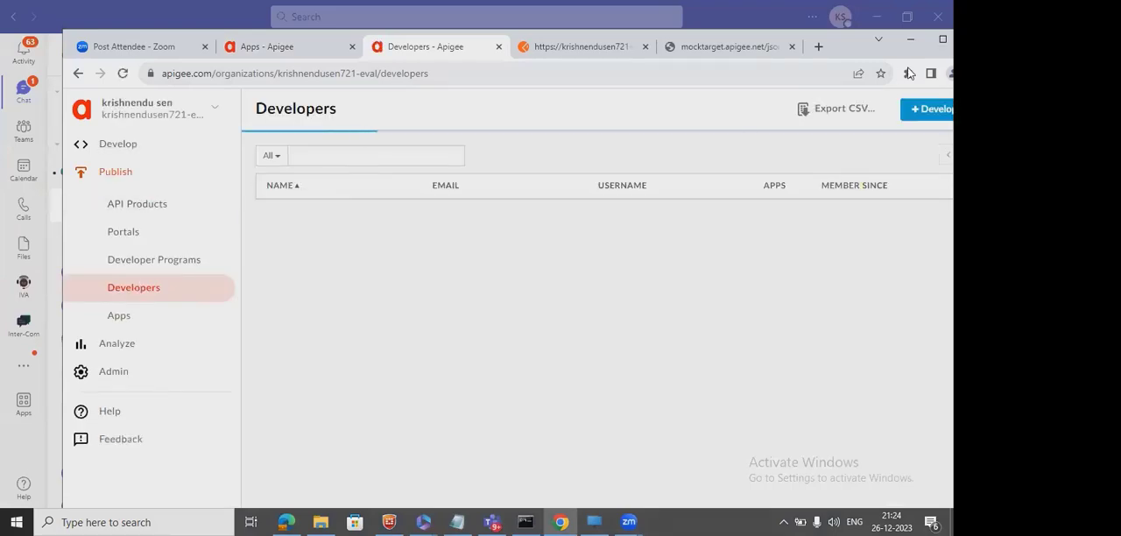
click(918, 117)
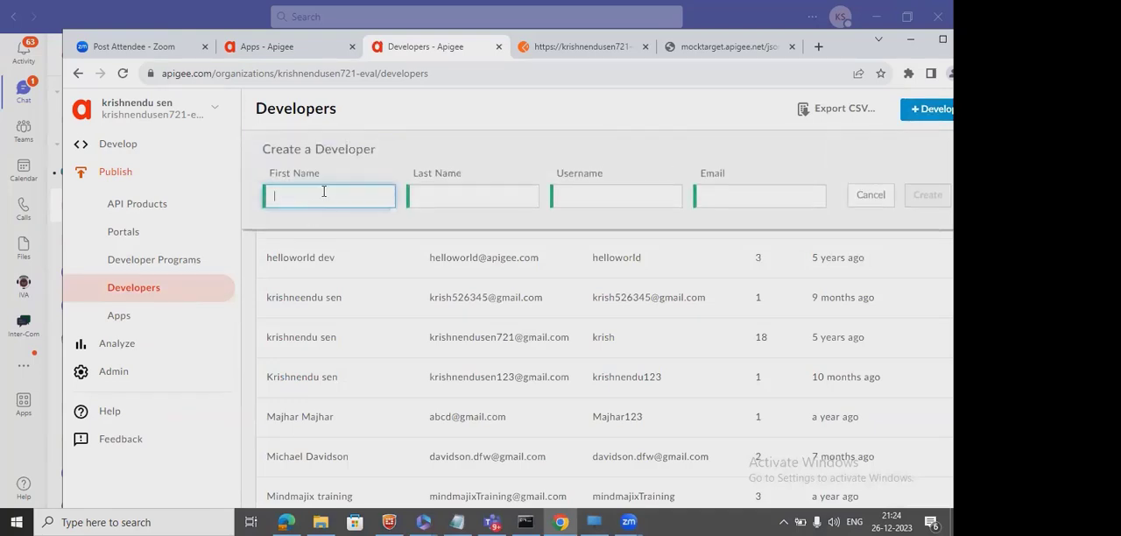
Fill in the new developer's first name, last name and username, reusing the first name for all three and adding a numeric suffix to the username.
text(Bavitha)
click(468, 195)
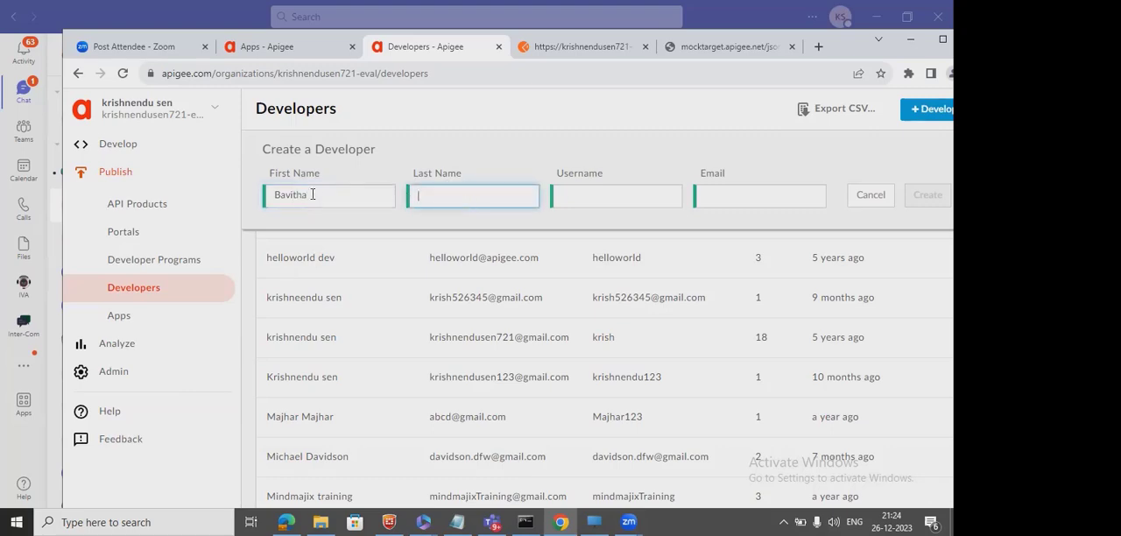
double_click(327, 196)
key(ctrl+c)
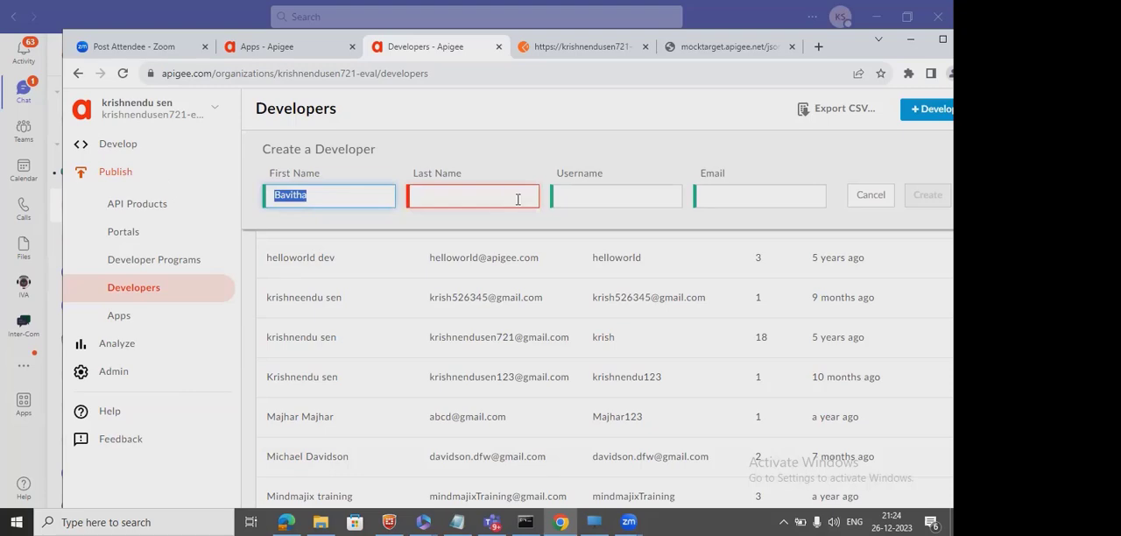
click(483, 195)
key(ctrl+v)
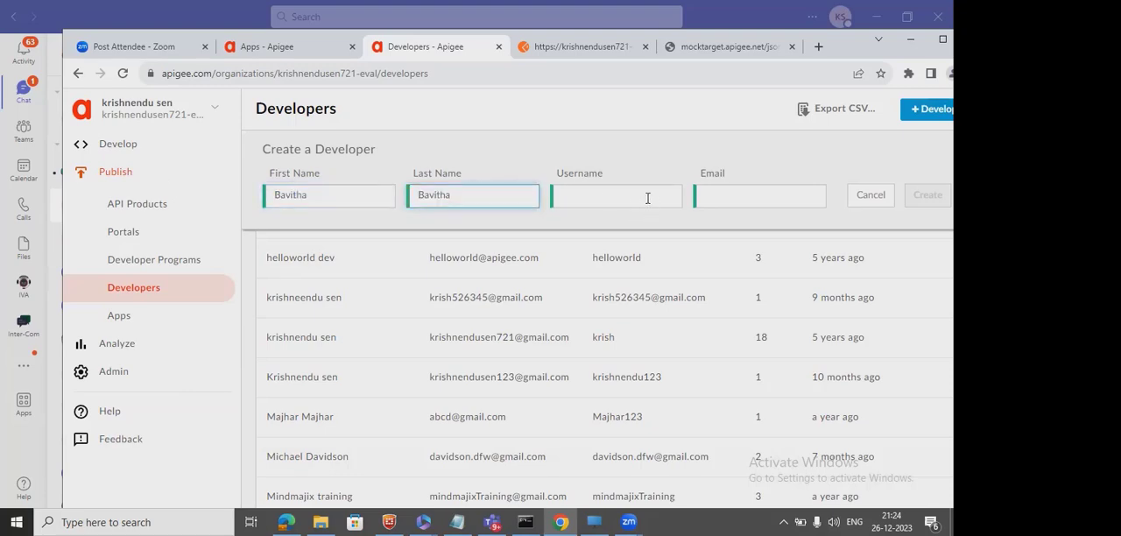
click(645, 196)
key(ctrl+v)
text(123)
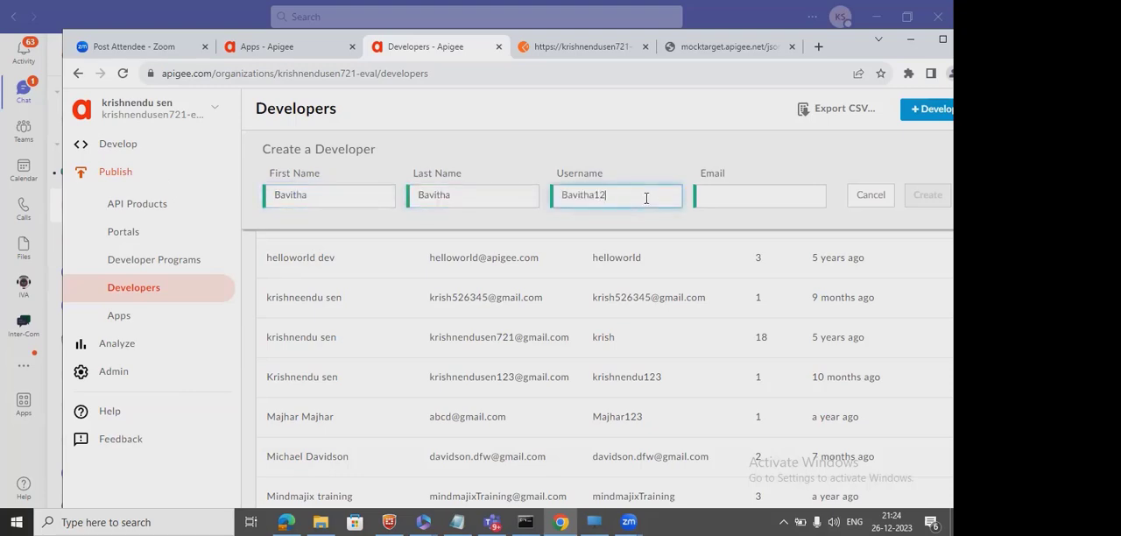
Create the developer with an e-mail address based on the username, and open the new developer's details.
click(758, 194)
key(ctrl+v)
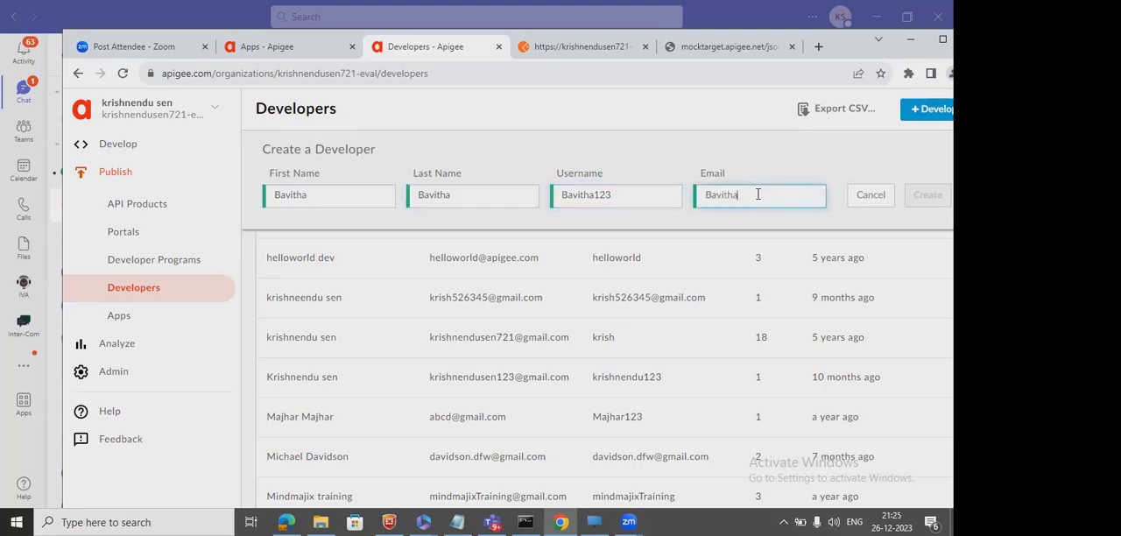
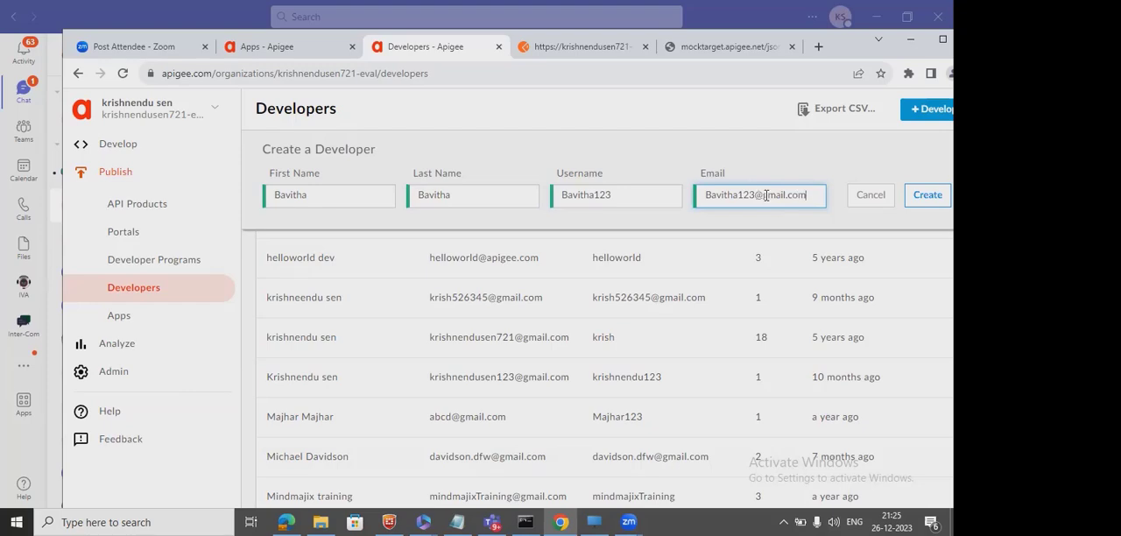
click(927, 195)
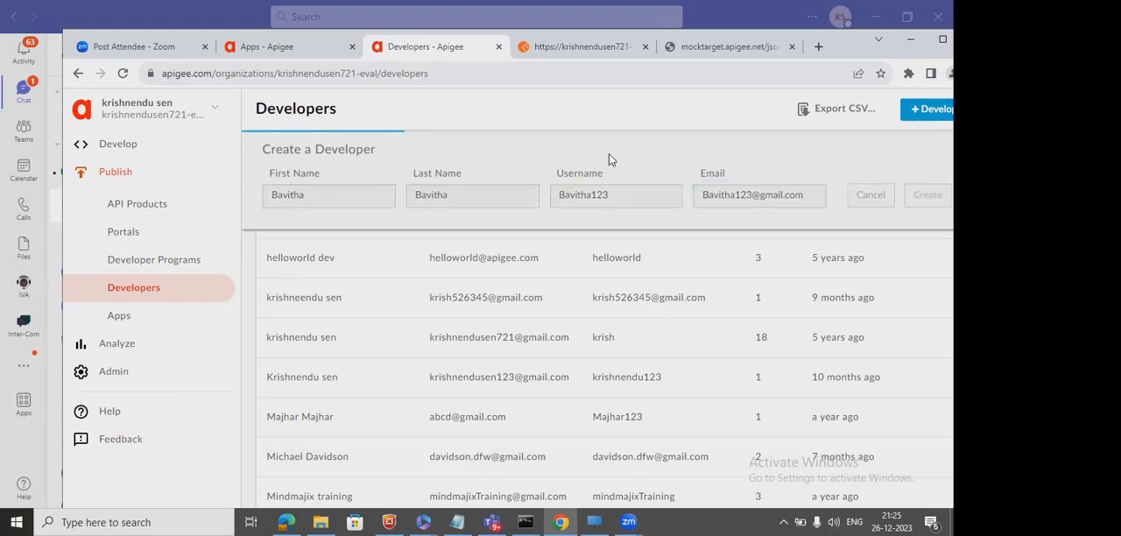
click(277, 210)
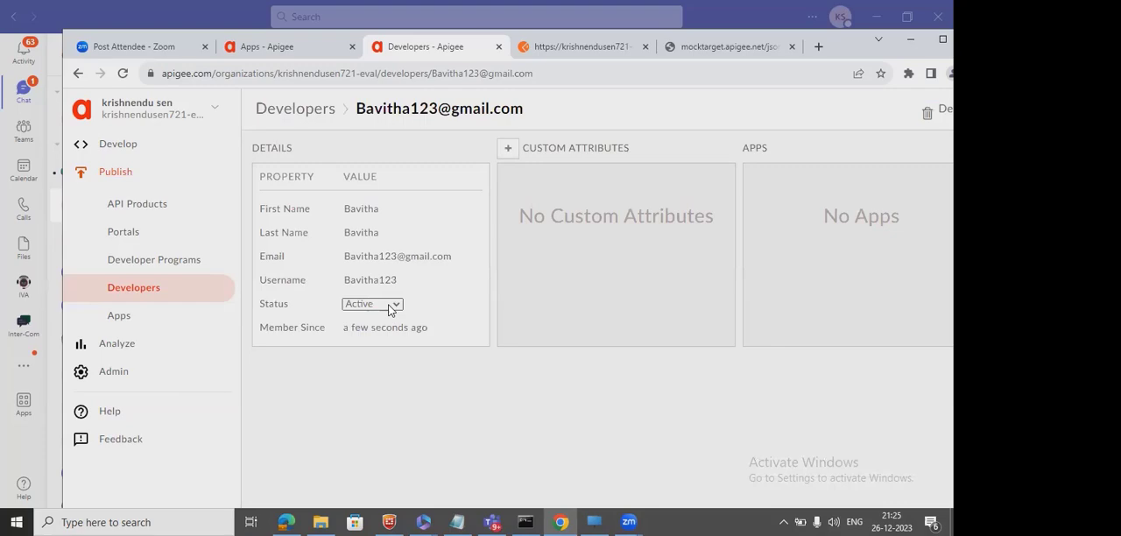
mouse_move(369, 330)
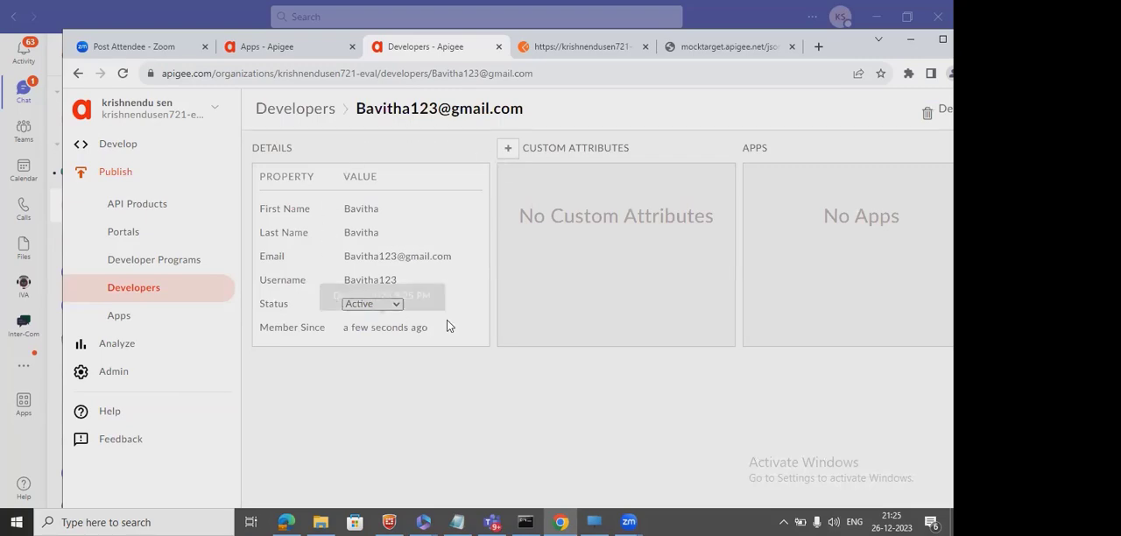
Return to the new app form, set its owner type to Developer, and assign the newly created developer.
click(297, 57)
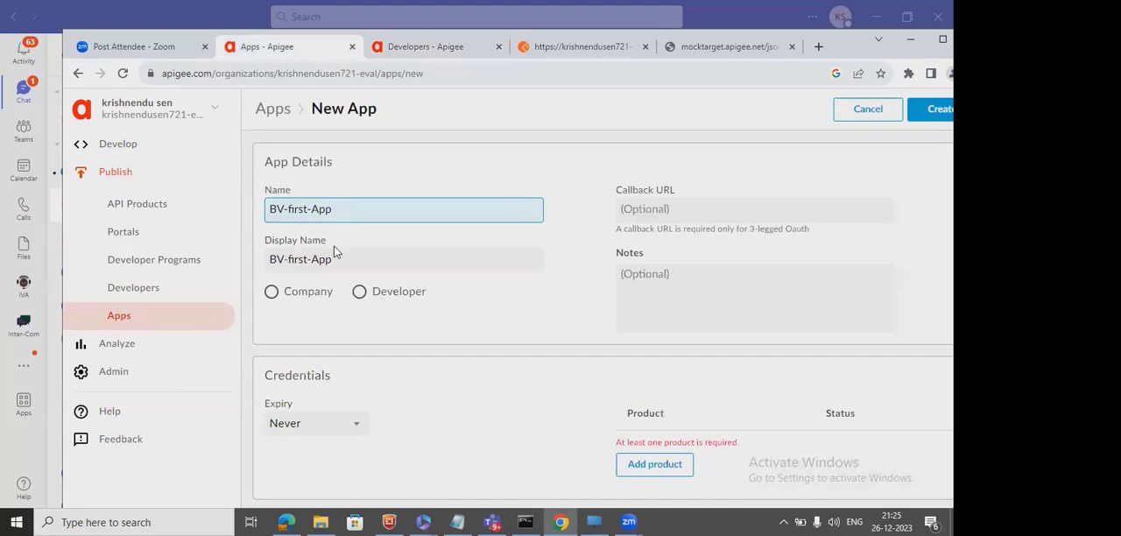
click(360, 294)
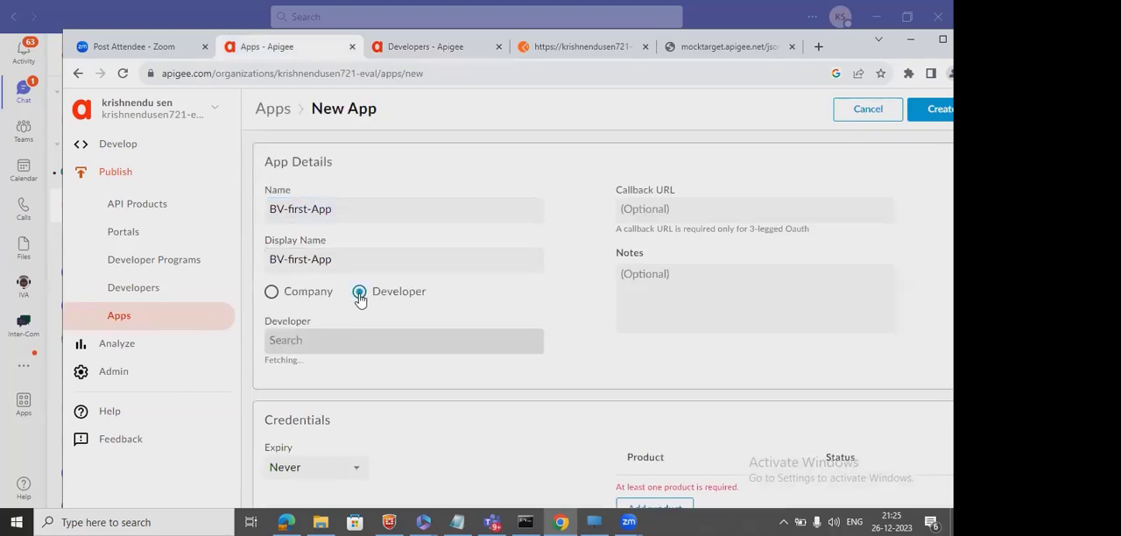
click(339, 346)
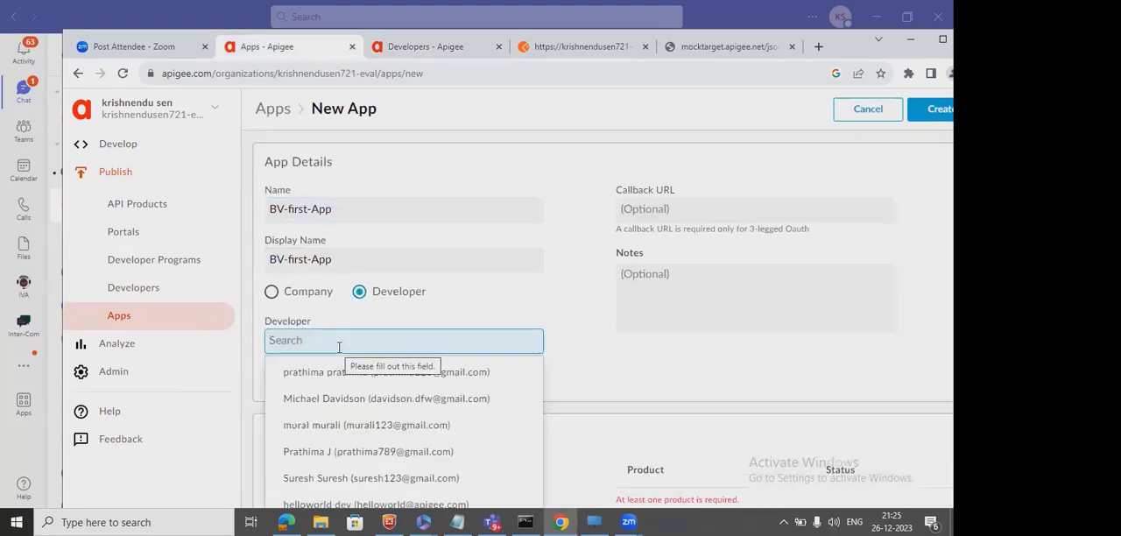
text(B)
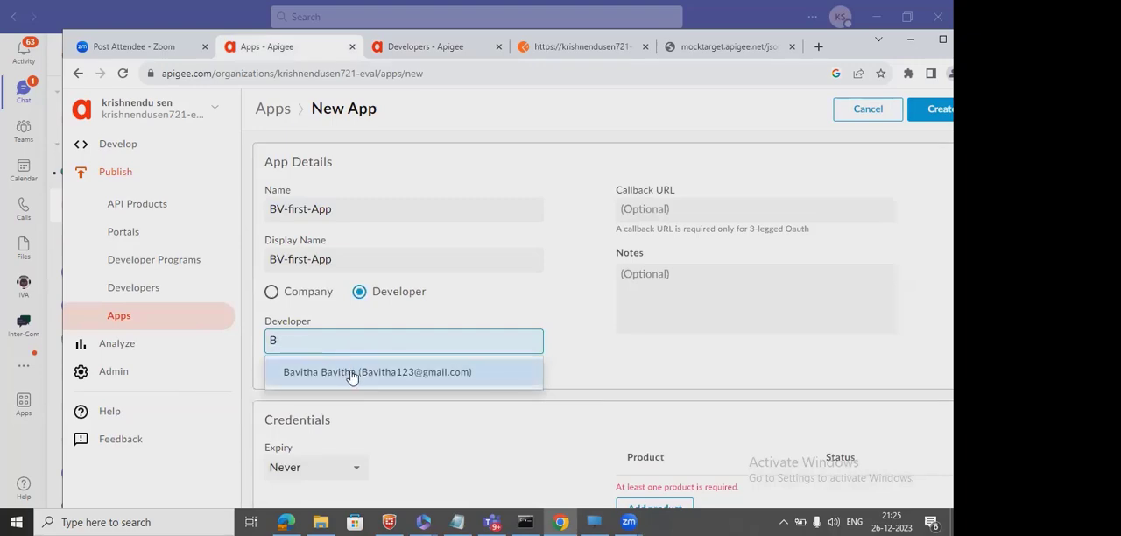
click(351, 376)
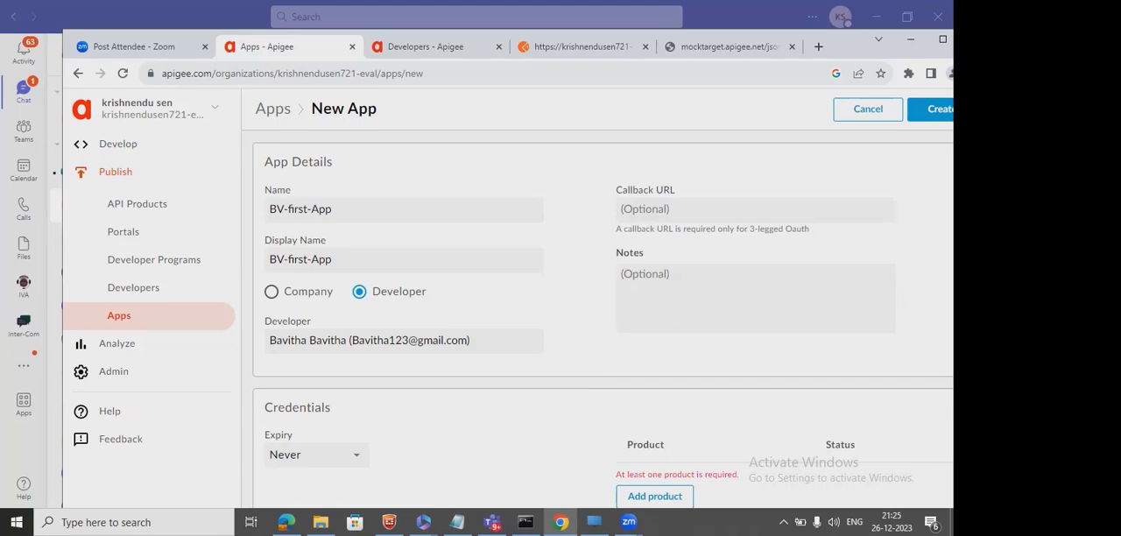
click(942, 38)
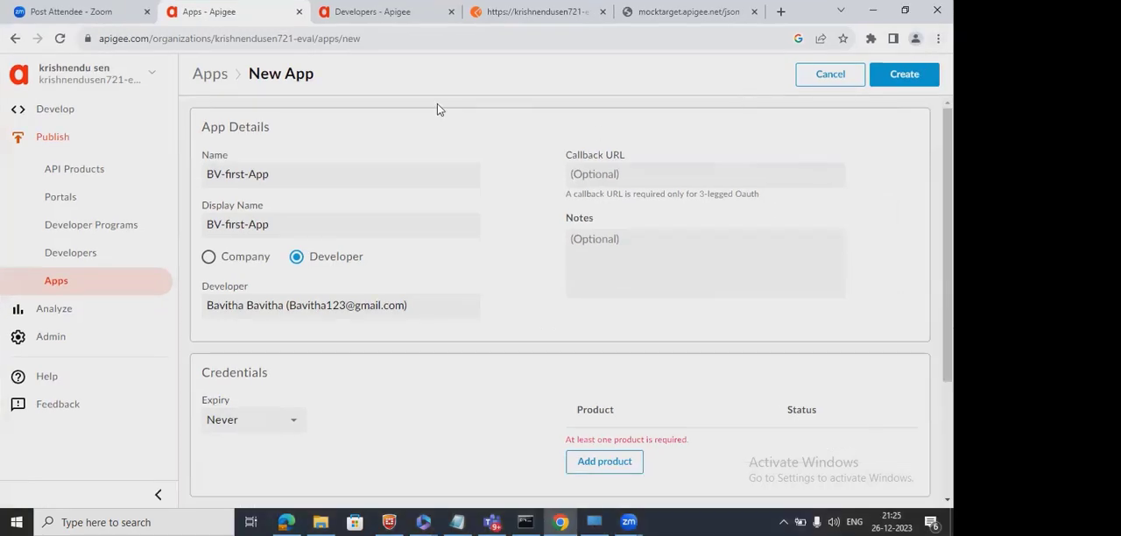
click(308, 306)
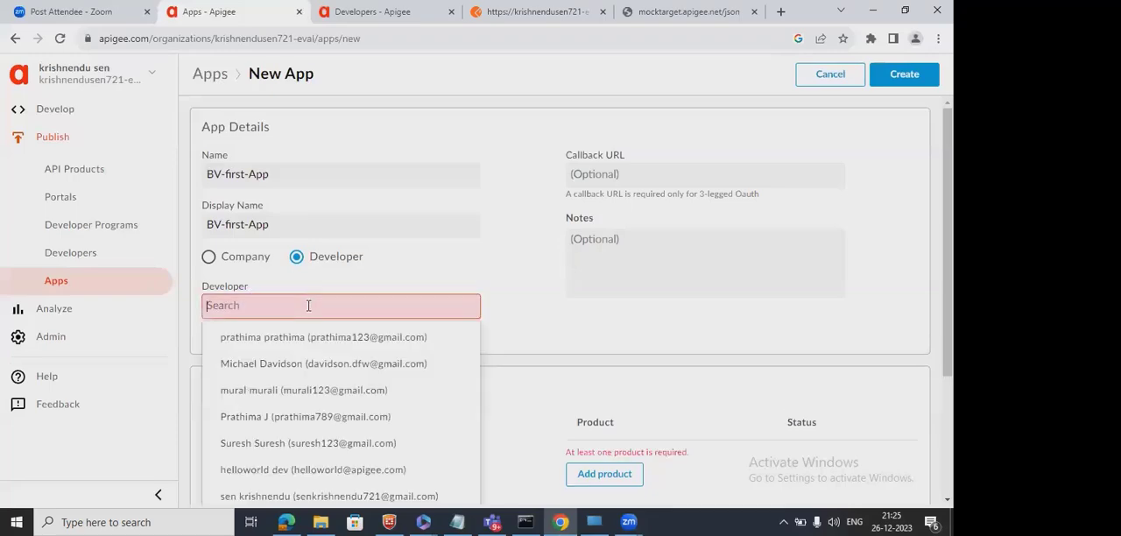
click(554, 314)
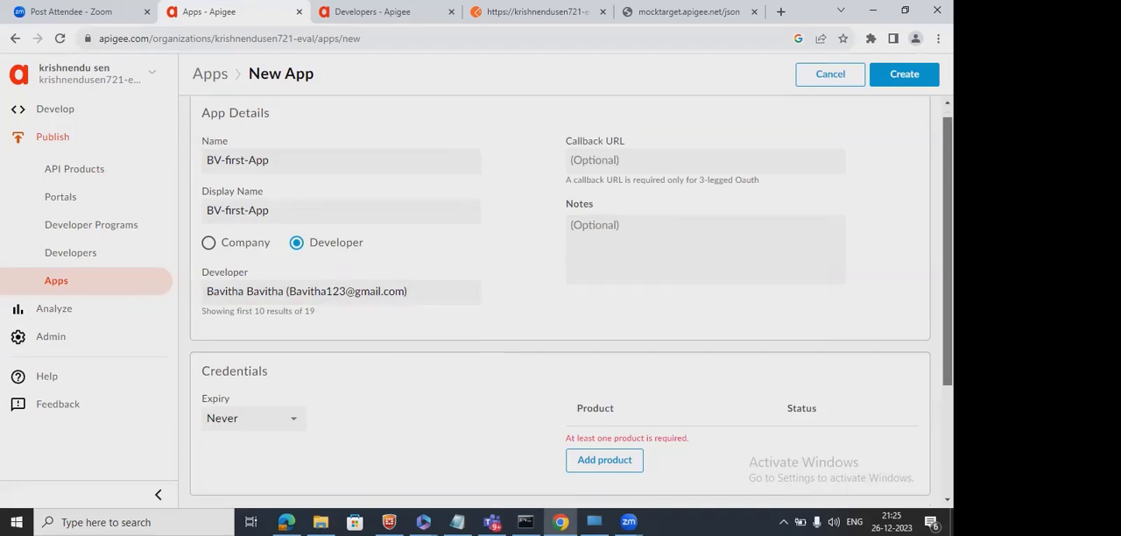
Check the credential expiry options, keep Never, and add the product BV-first-product to the app.
scroll(338, 290, down, 3)
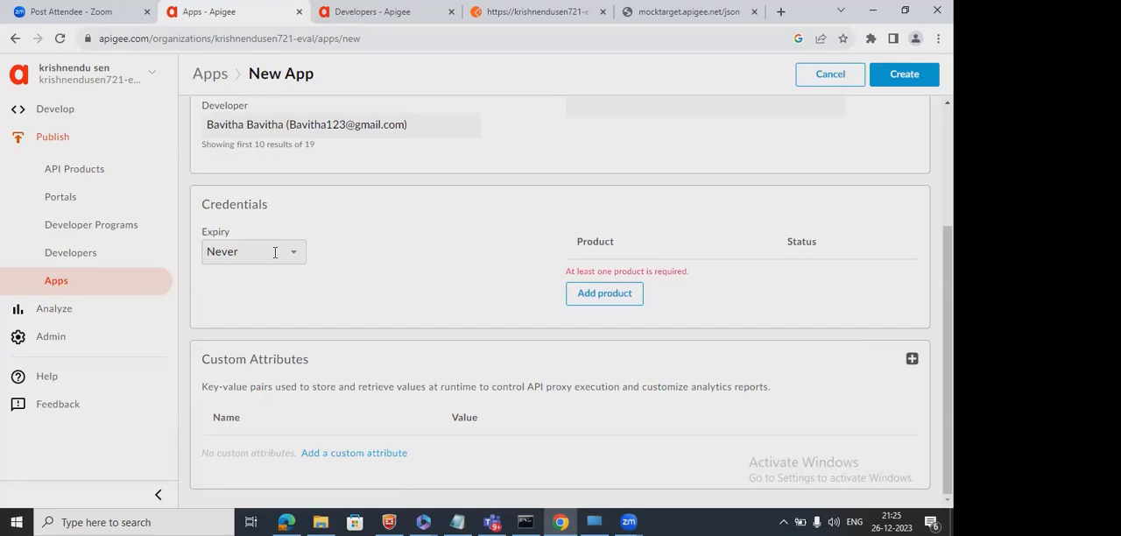
click(275, 252)
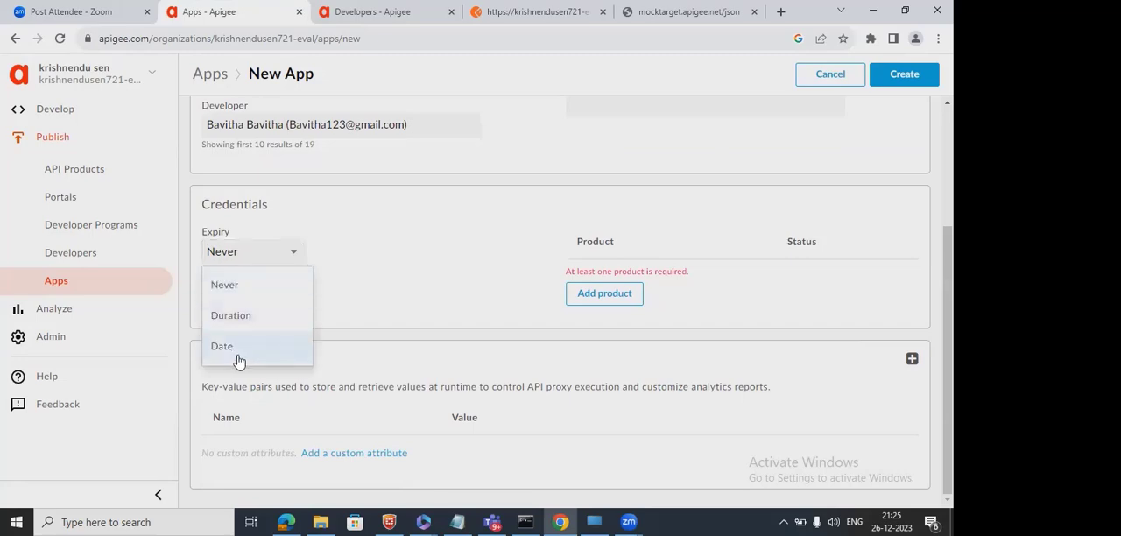
click(451, 274)
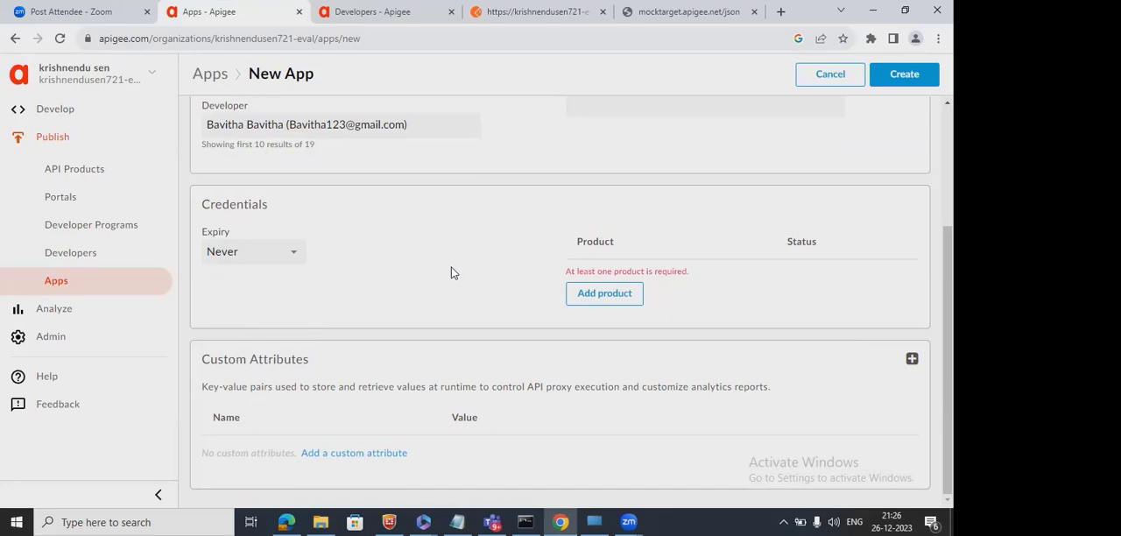
click(613, 294)
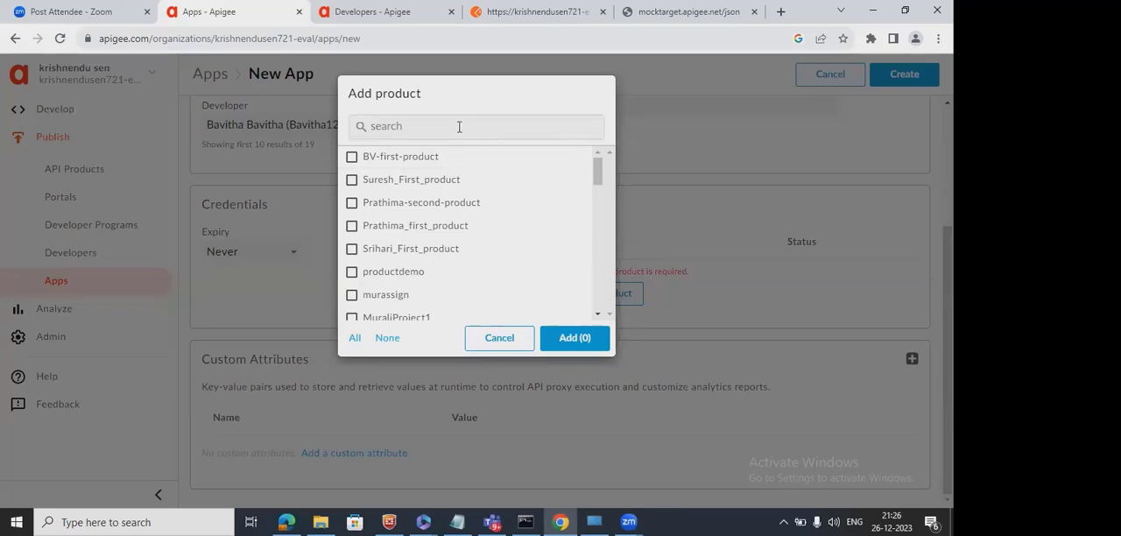
click(353, 158)
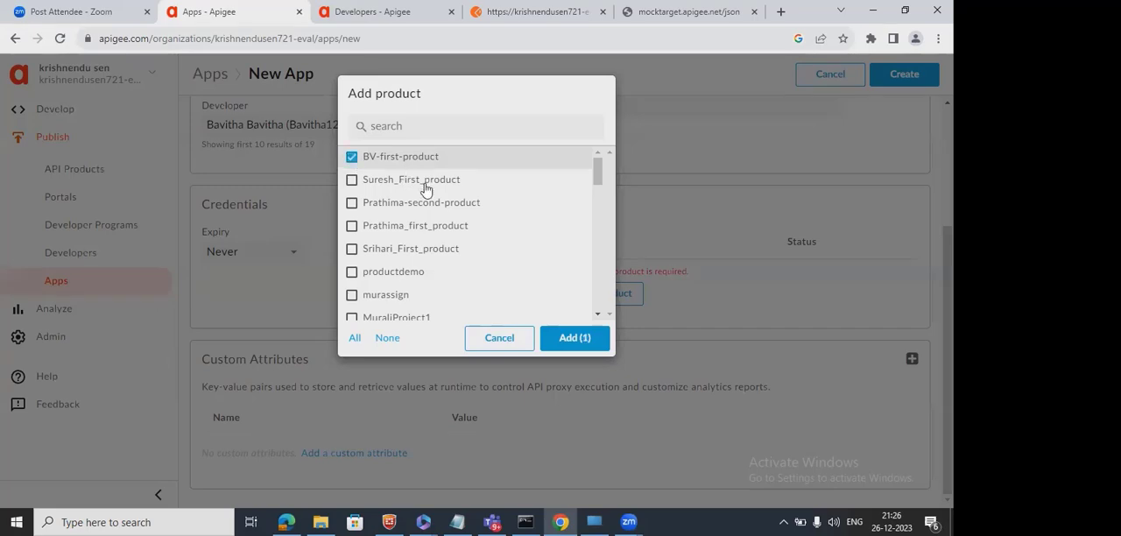
click(592, 343)
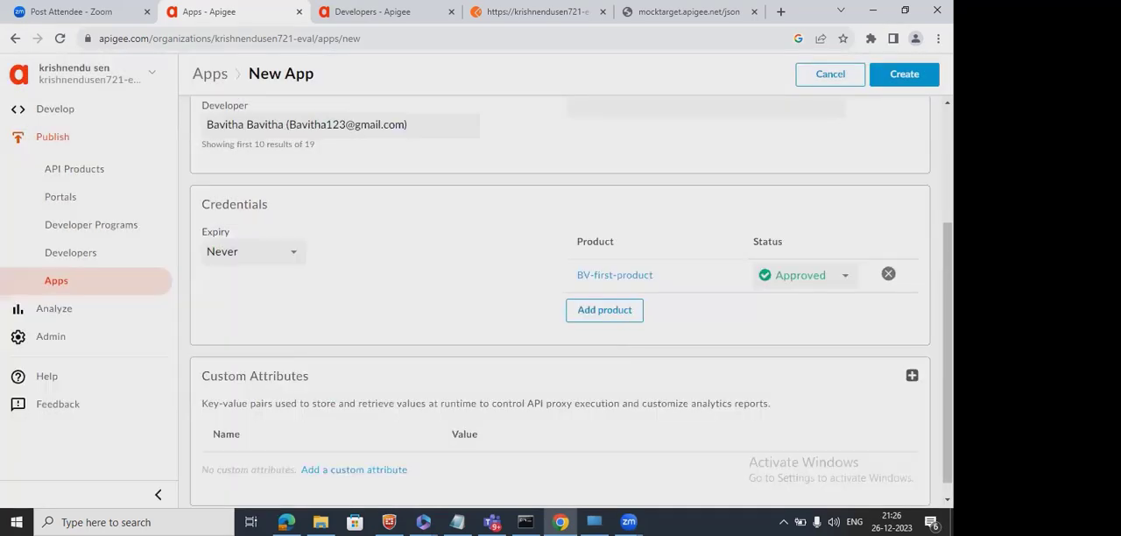
Review the completed app form and create the app BV-first-App.
scroll(921, 381, down, 1)
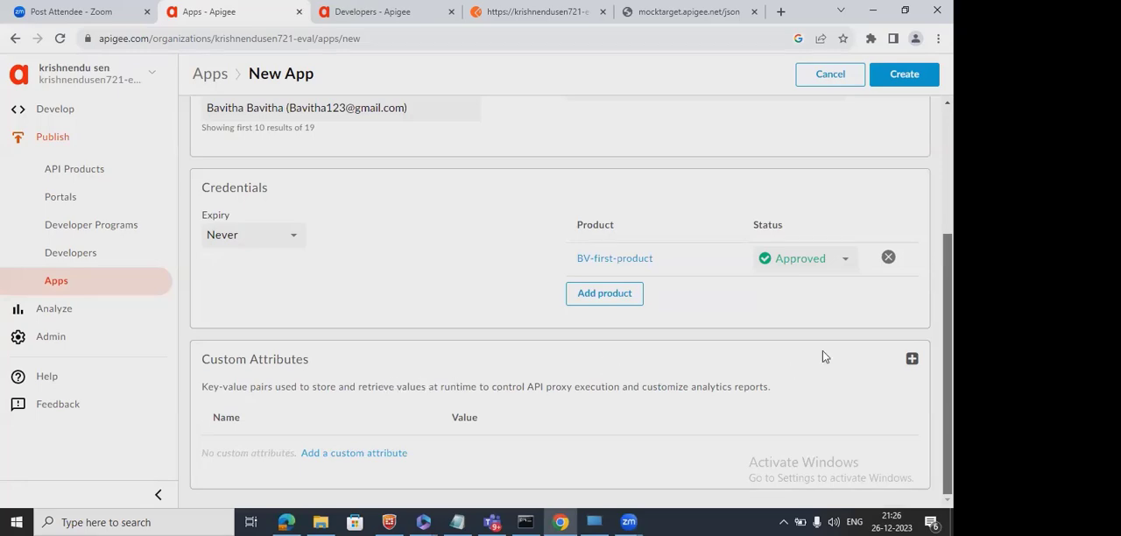
scroll(560, 300, up, 3)
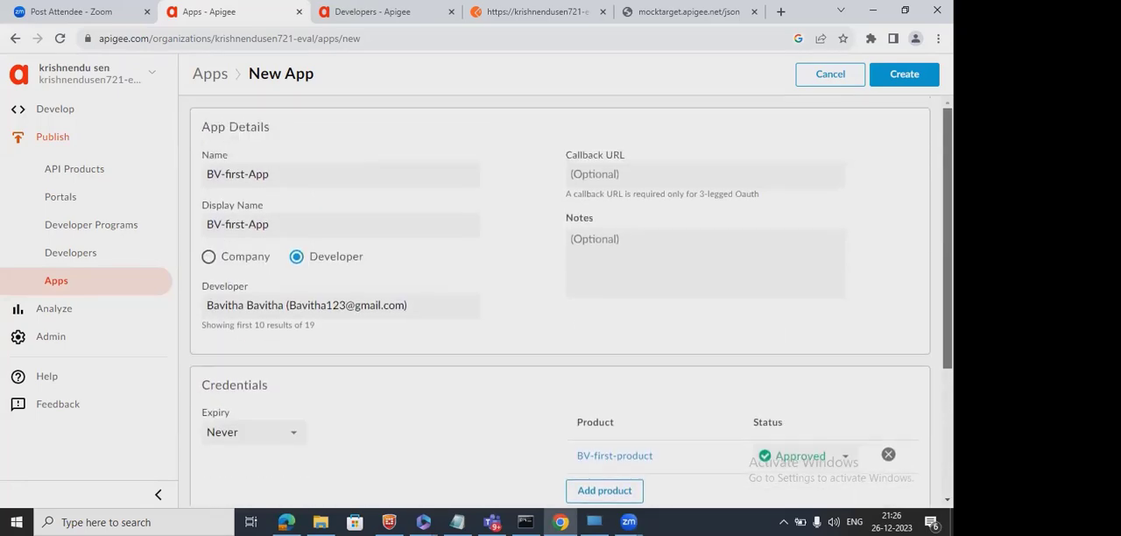
click(923, 83)
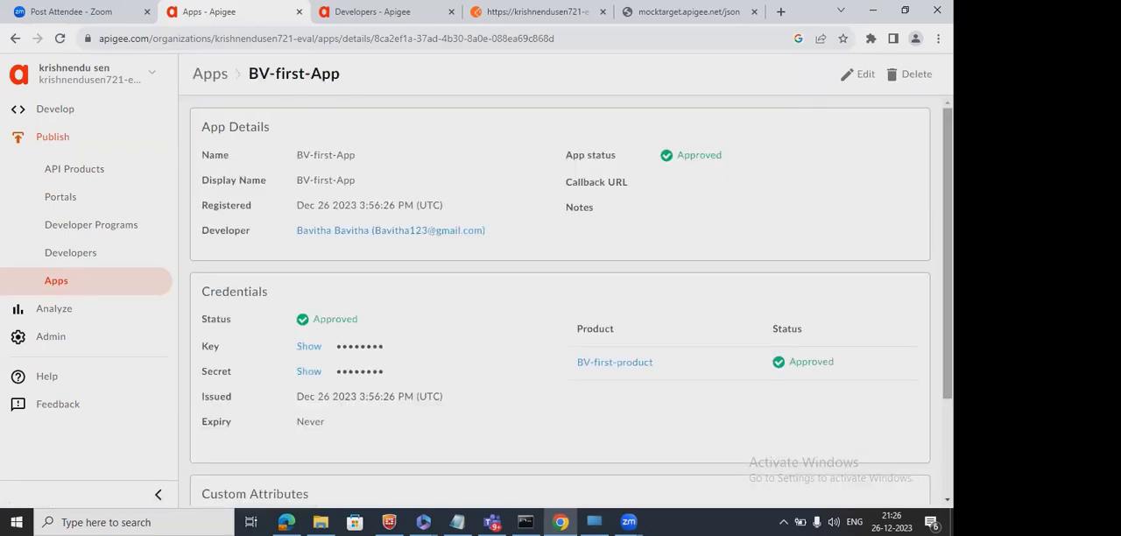
Reveal the key and secret in BV-first-App's credentials and examine both values.
scroll(560, 298, down, 2)
scroll(560, 297, down, 1)
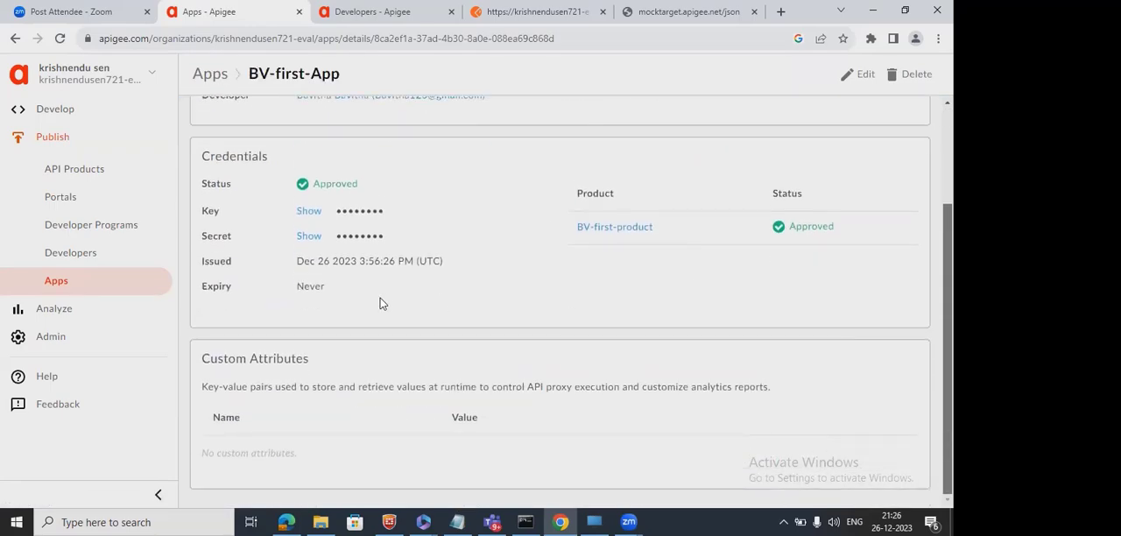
double_click(209, 210)
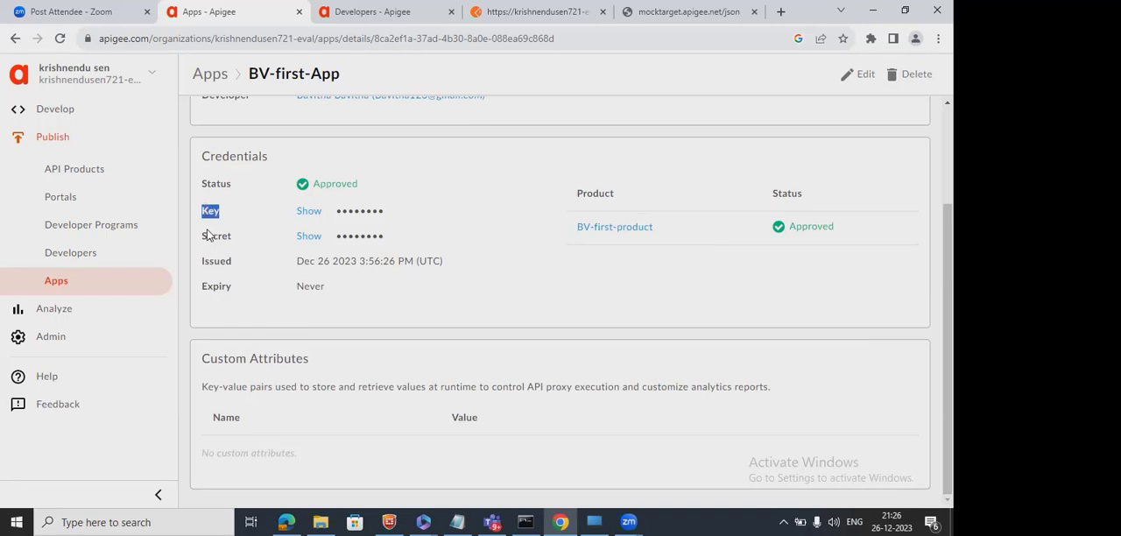
double_click(210, 235)
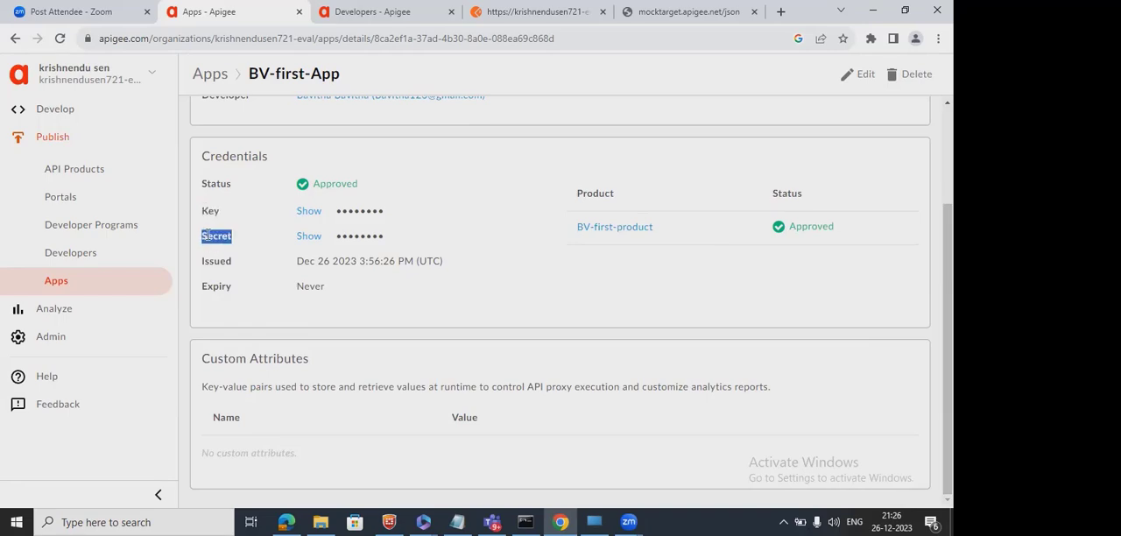
click(308, 212)
click(308, 237)
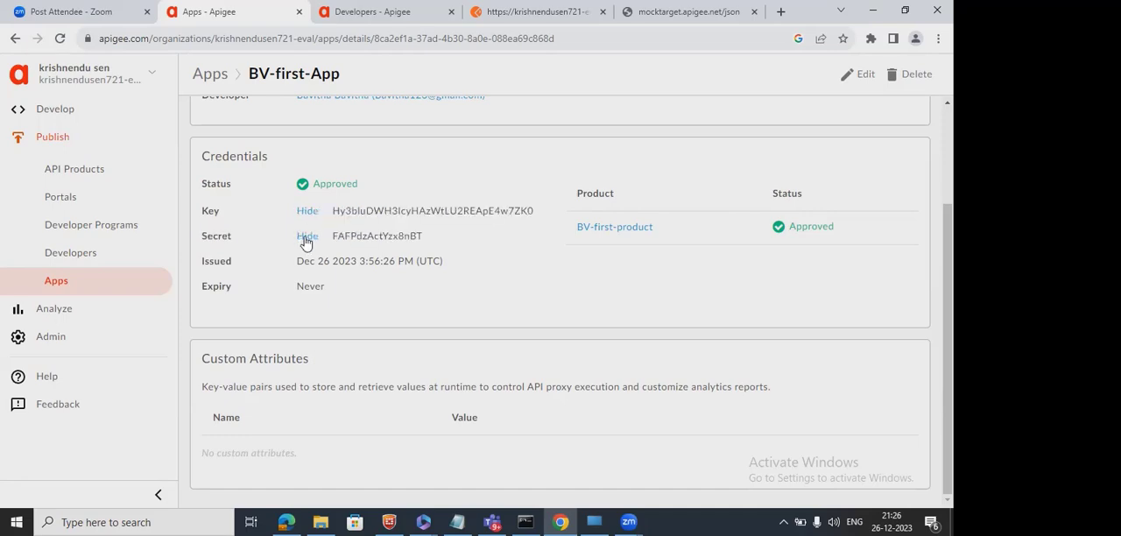
double_click(431, 211)
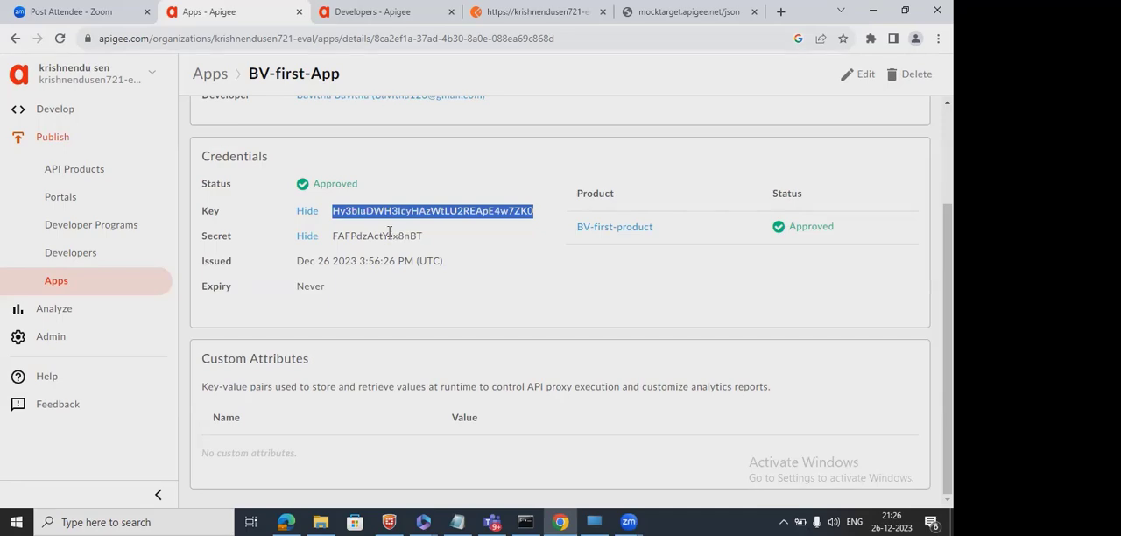
double_click(388, 235)
double_click(447, 211)
click(451, 210)
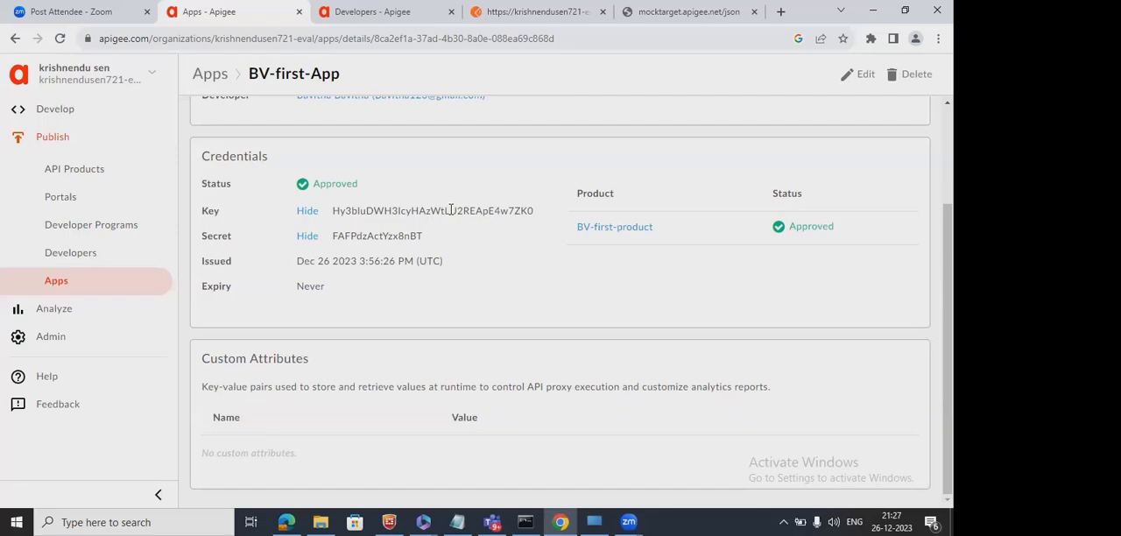
Open BV-first-product from the app's credentials, follow it to the proxy BV-FirstAPI-v1, and open the proxy's development editor.
click(907, 9)
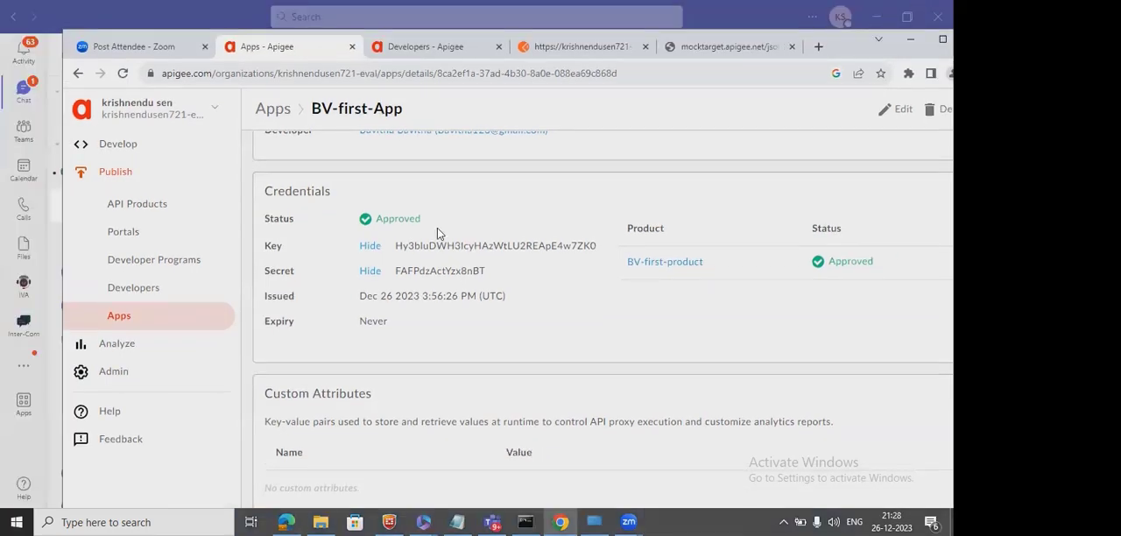
click(669, 265)
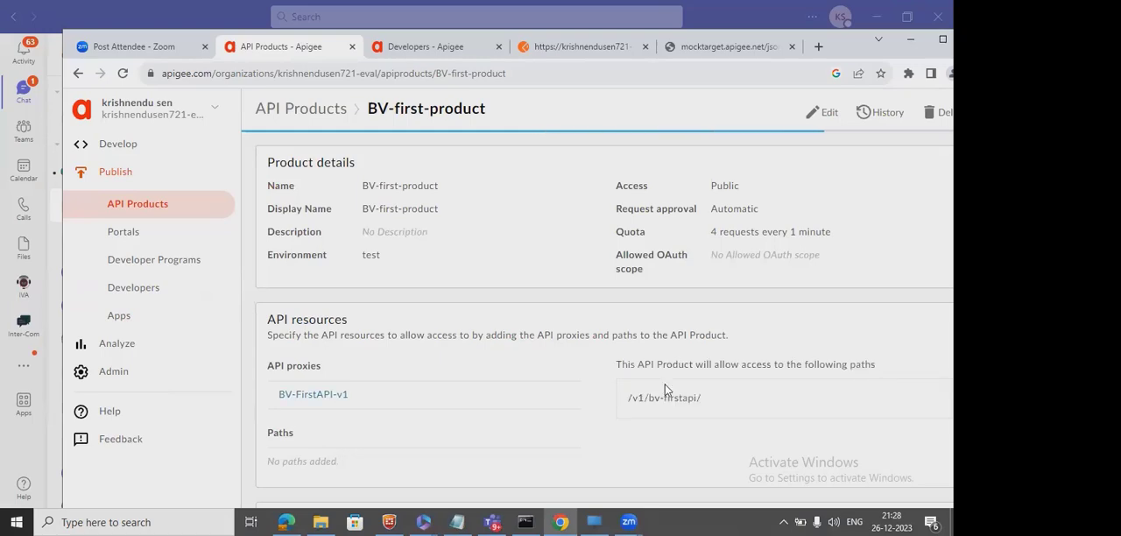
click(334, 399)
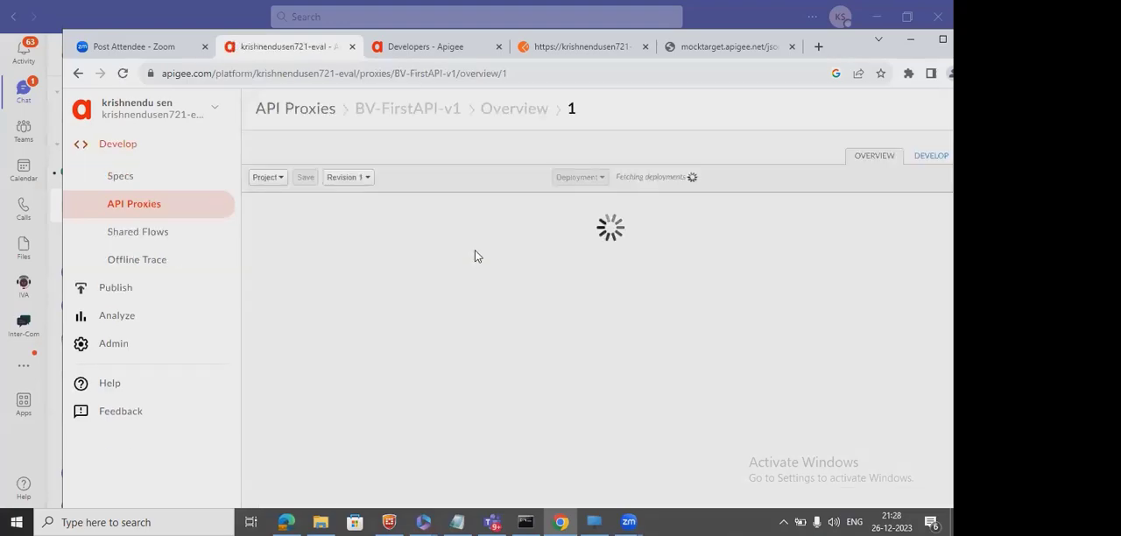
click(926, 156)
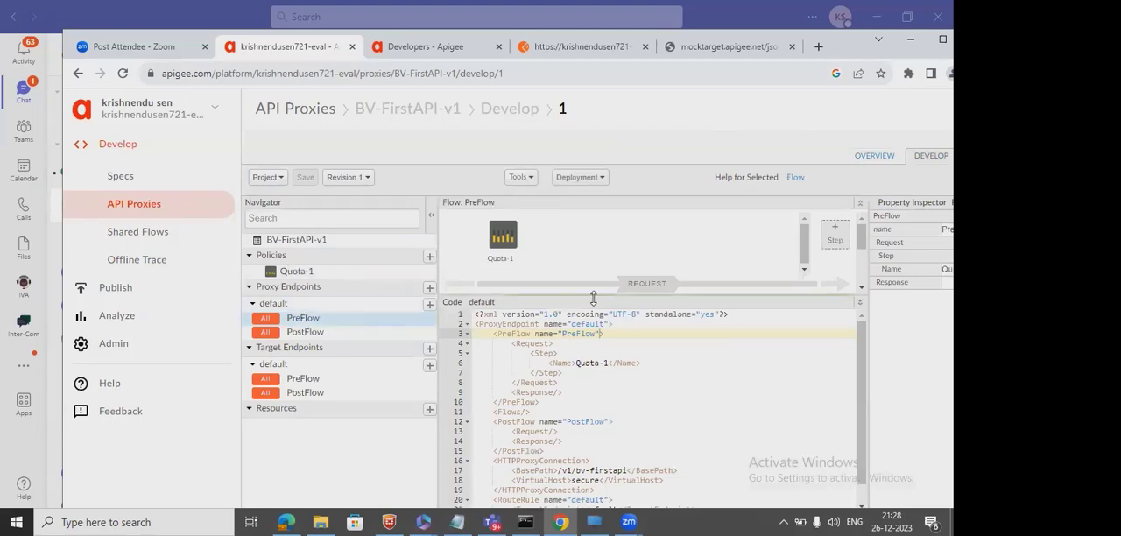
Add a new Verify API Key policy to the proxy PreFlow request and place it before Quota-1.
click(843, 239)
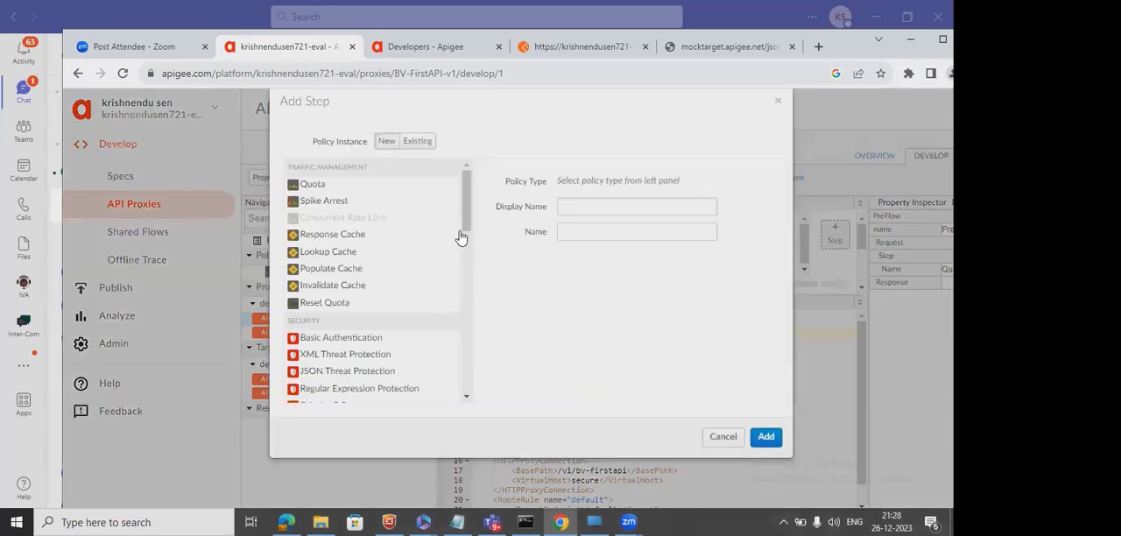
click(720, 436)
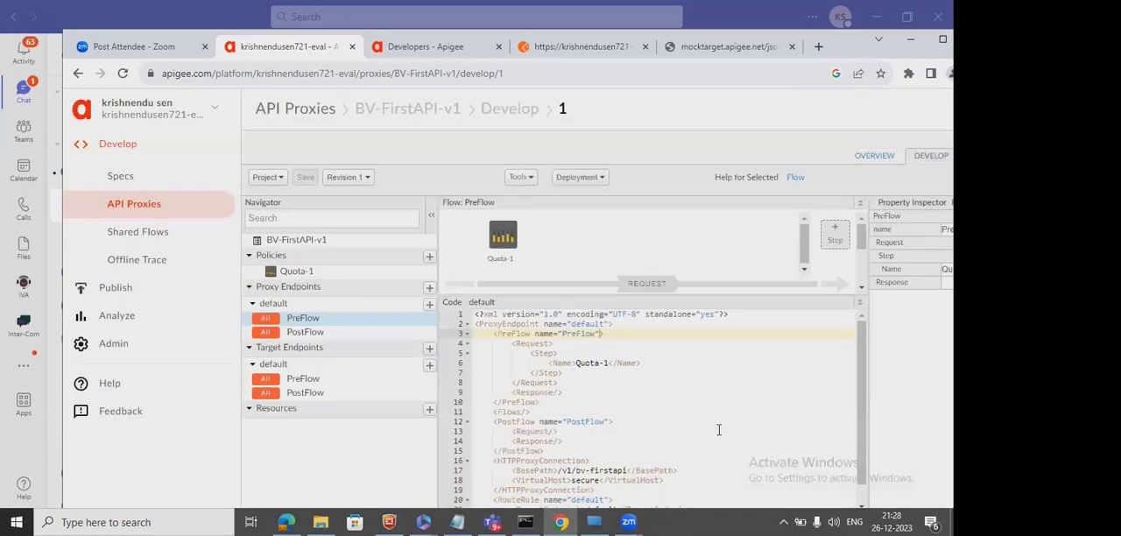
drag(748, 294, 747, 440)
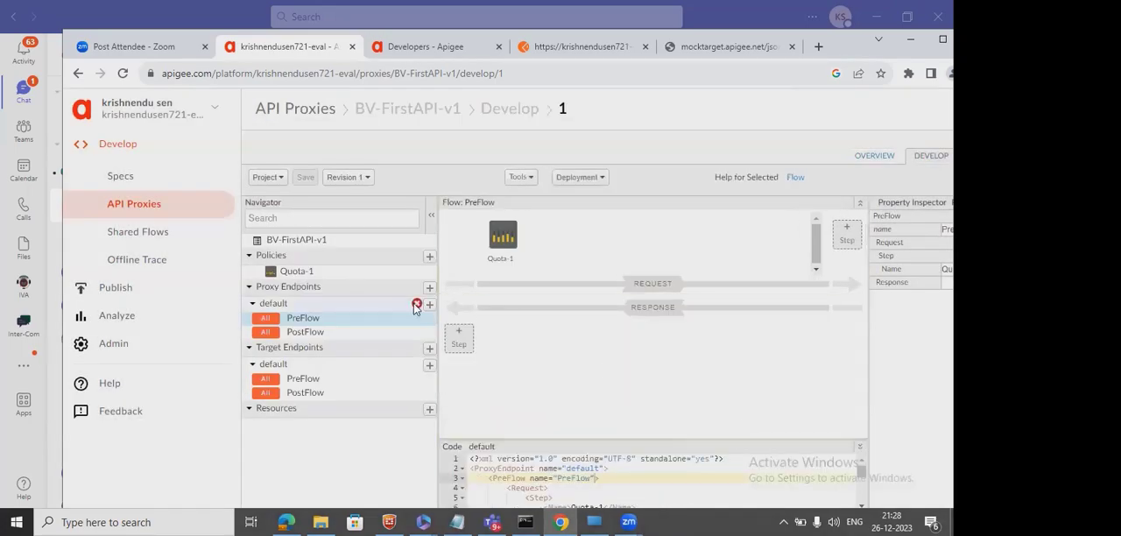
click(852, 238)
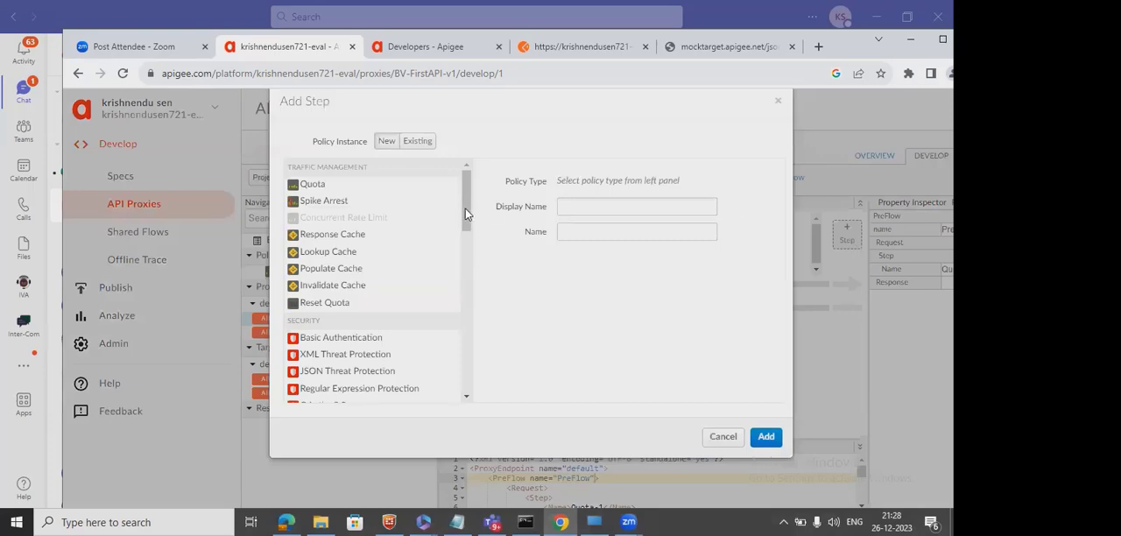
drag(465, 211, 462, 245)
click(311, 383)
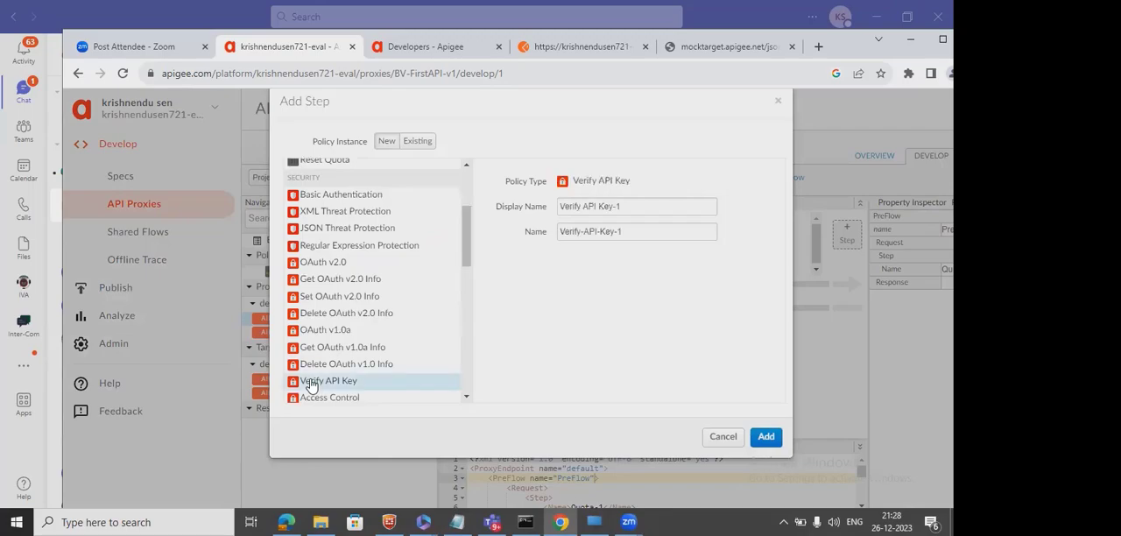
click(765, 437)
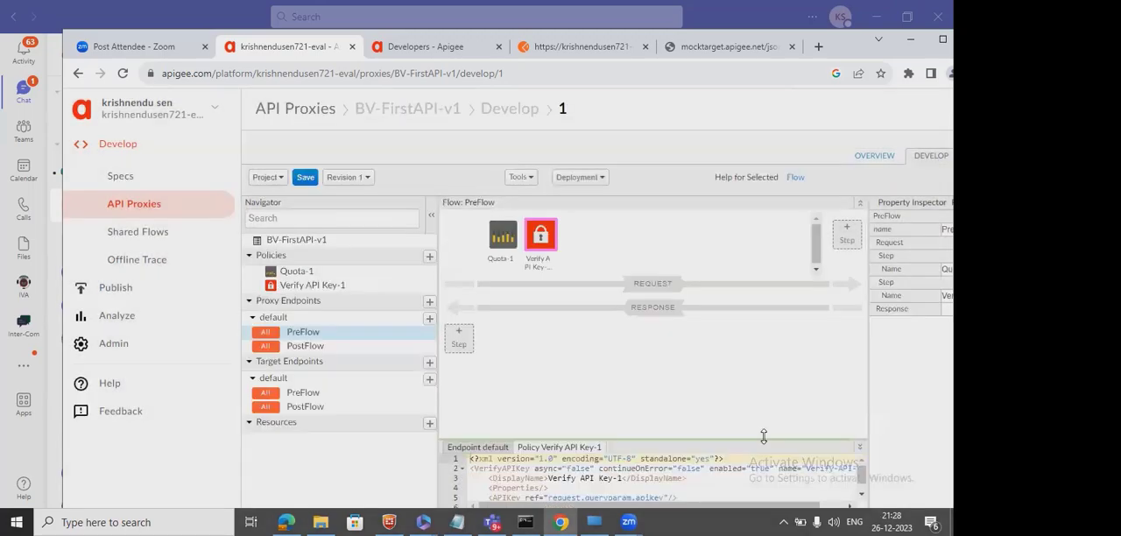
mouse_move(543, 237)
mouse_down()
mouse_move(509, 237)
mouse_move(522, 238)
mouse_up()
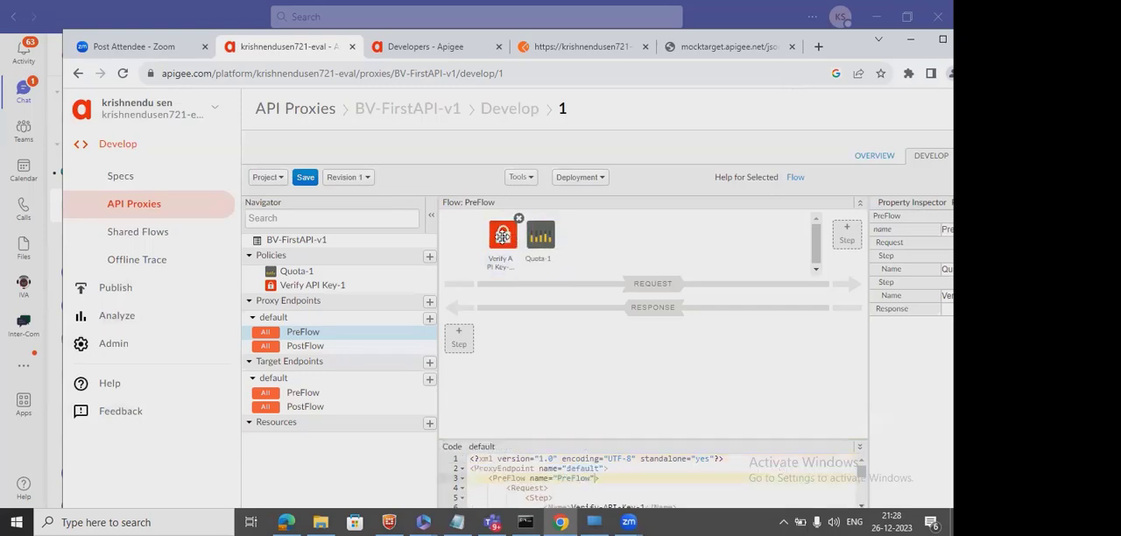
Examine the Verify API Key policy's XML, especially the query parameter its APIKey element references.
click(502, 236)
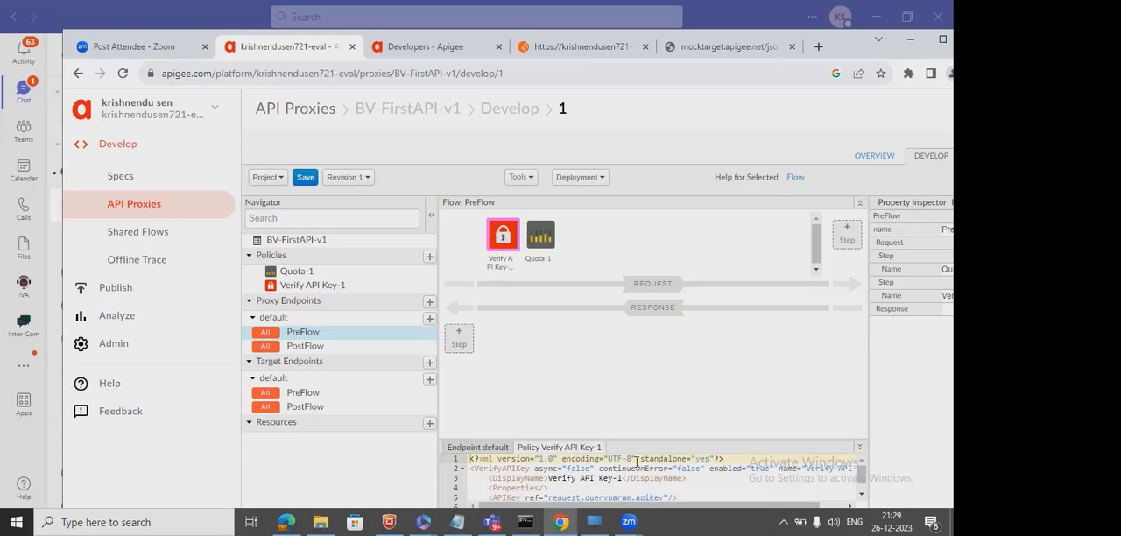
drag(666, 443, 663, 368)
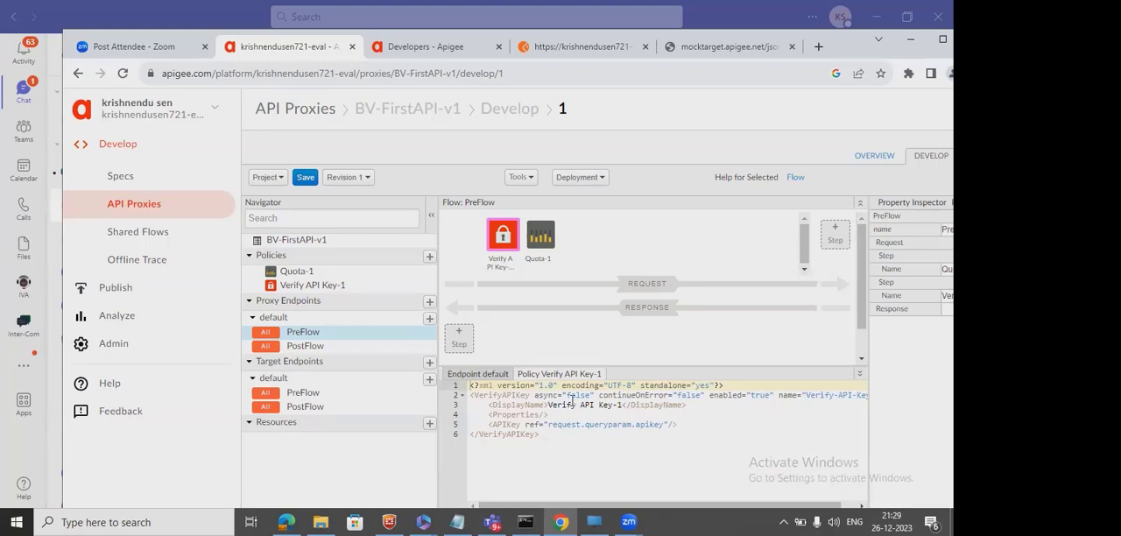
click(631, 396)
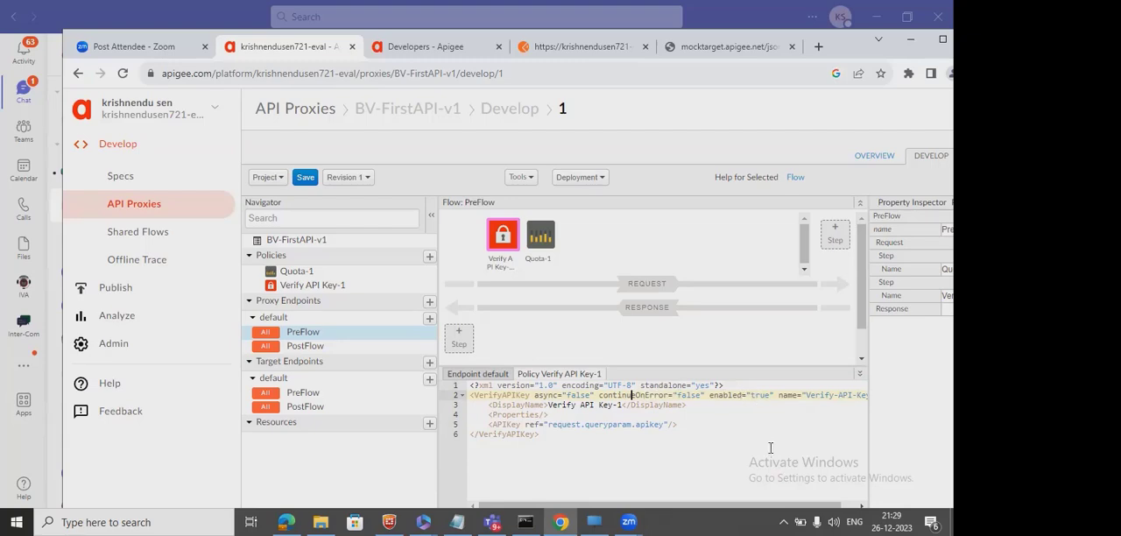
double_click(536, 404)
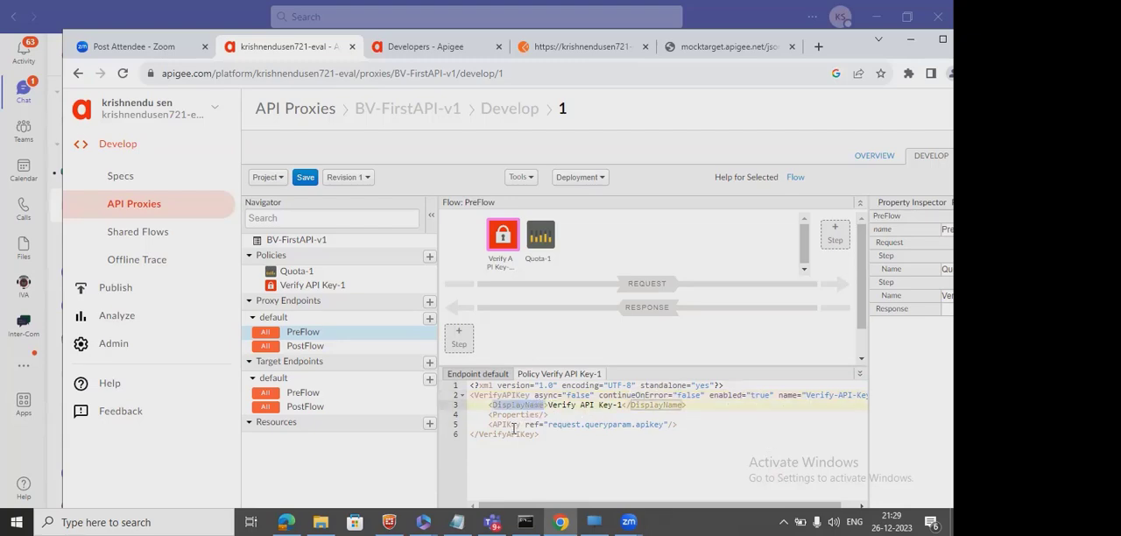
double_click(510, 423)
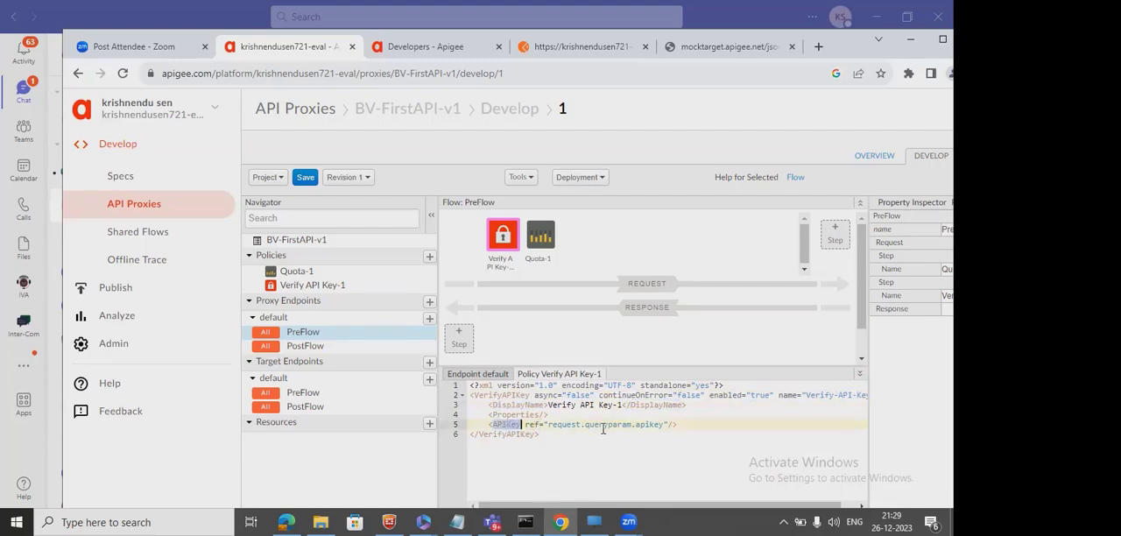
double_click(650, 425)
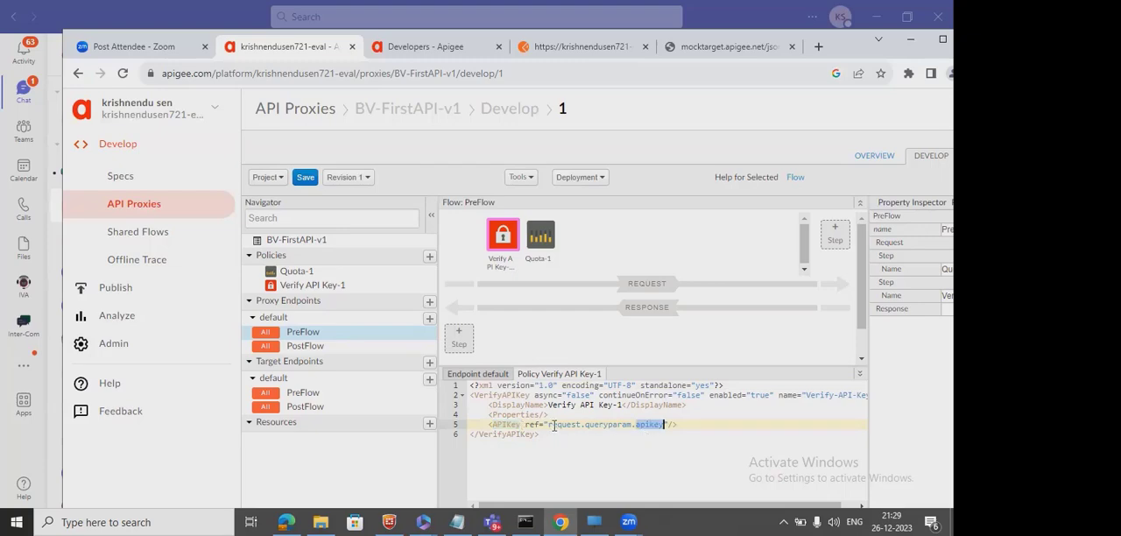
drag(549, 425, 663, 425)
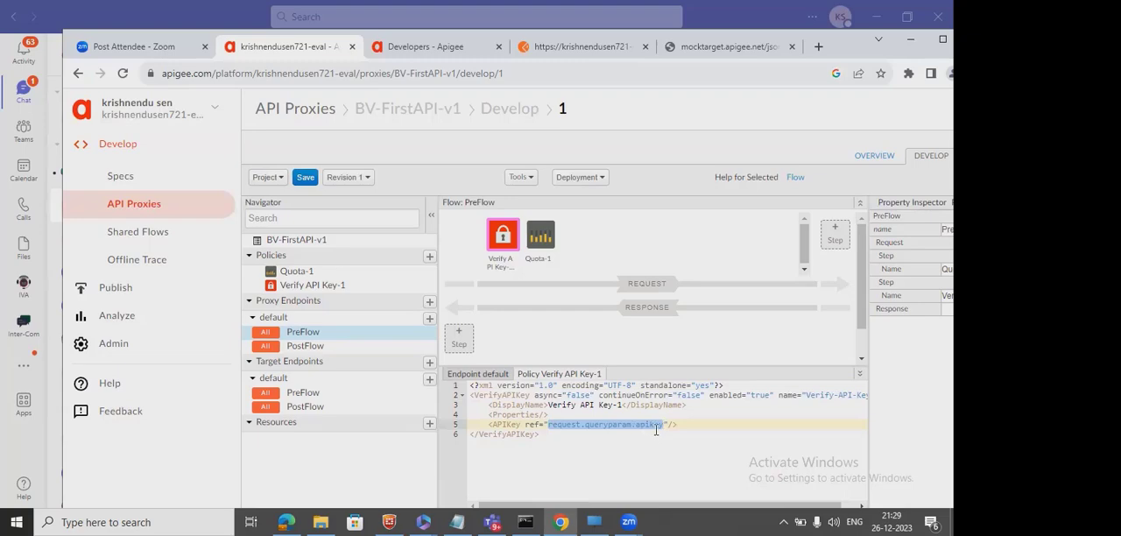
double_click(656, 425)
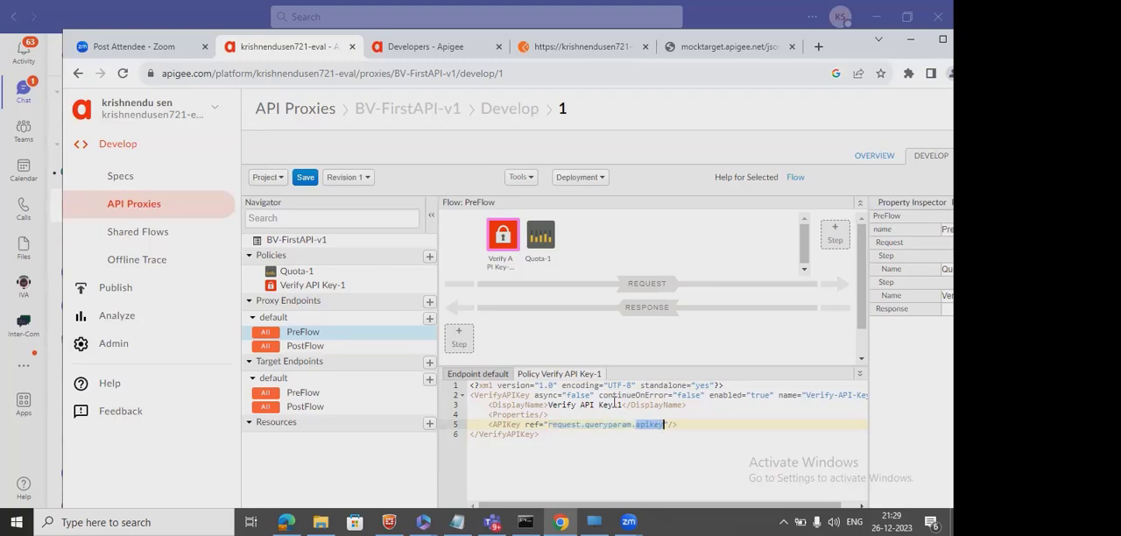
Duplicate the proxy editor's browser tab and save revision 1 of BV-FirstAPI-v1 with the new policy.
right_click(321, 61)
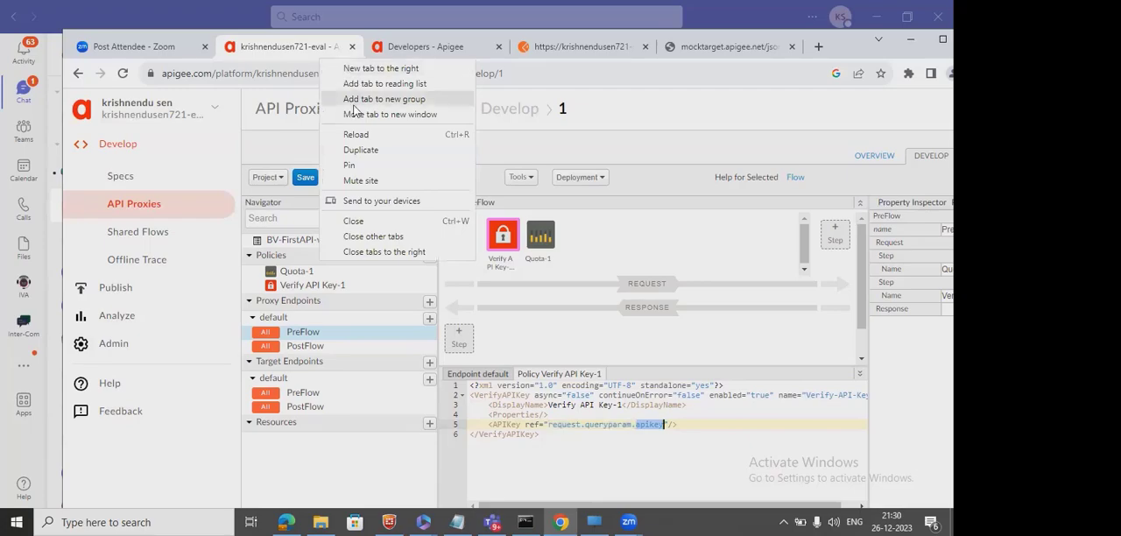
click(353, 155)
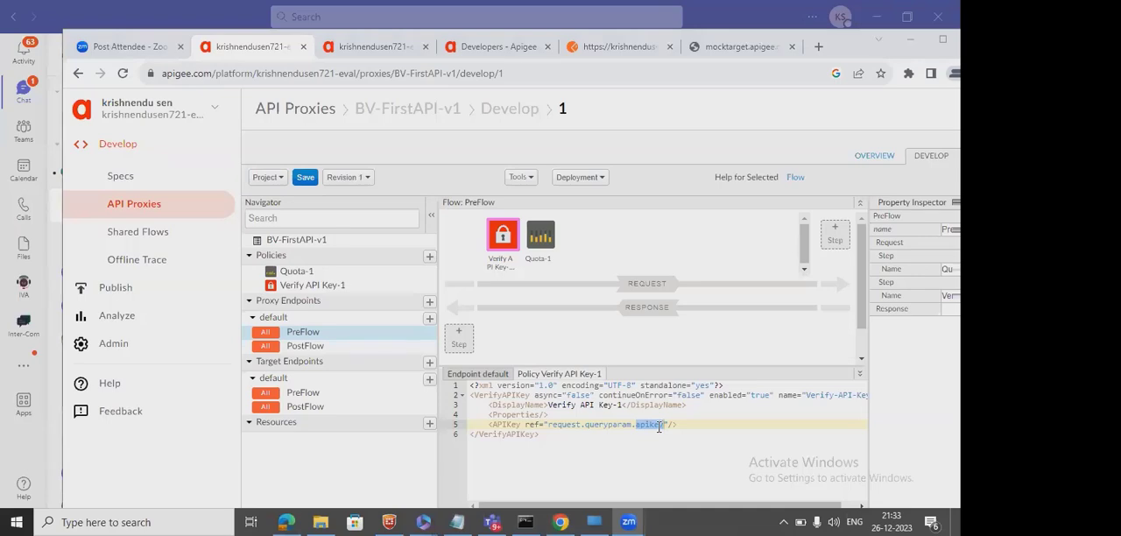
click(530, 371)
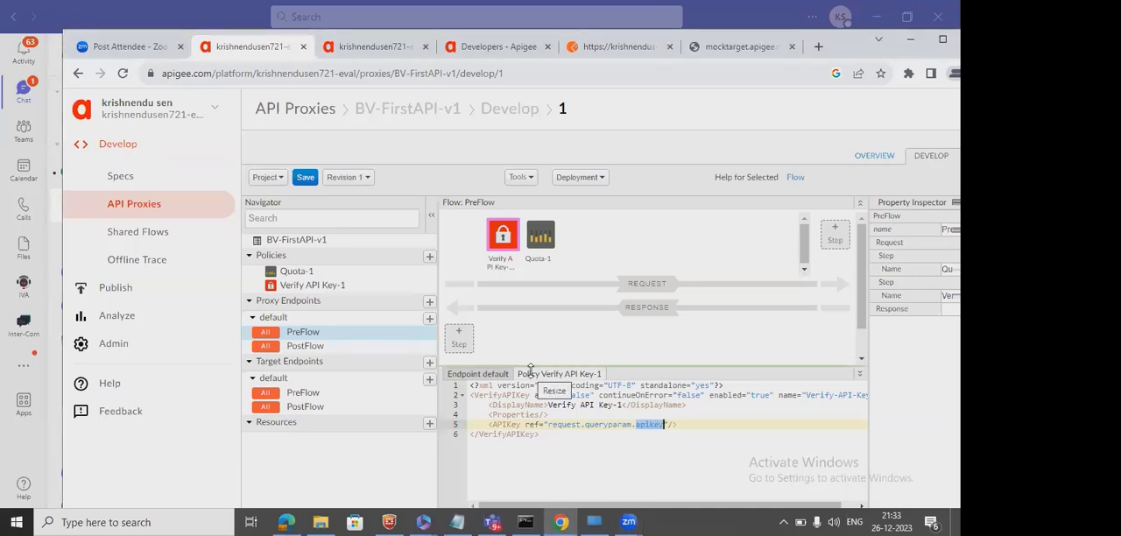
click(618, 430)
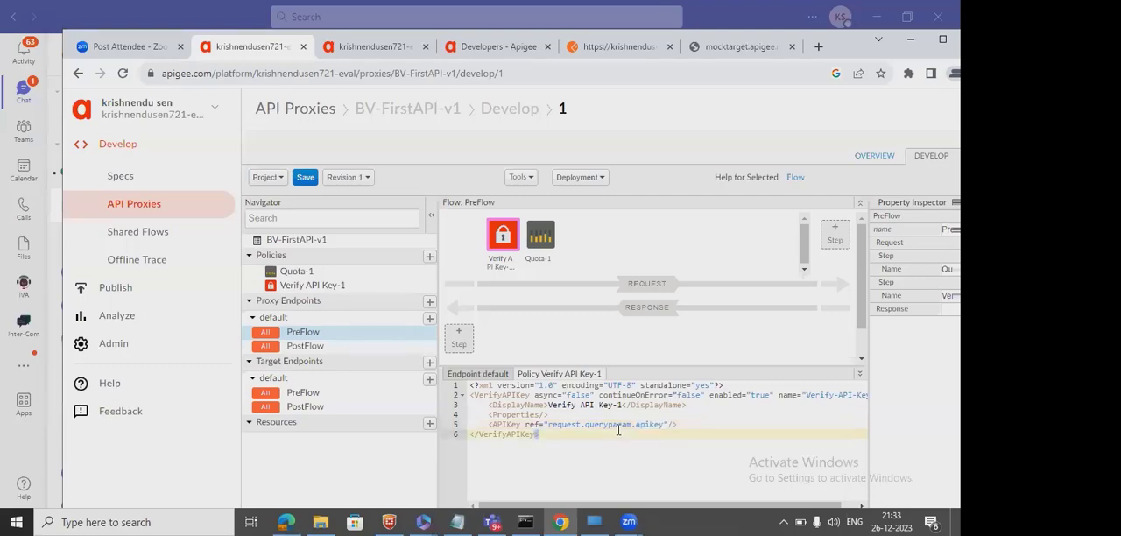
click(302, 179)
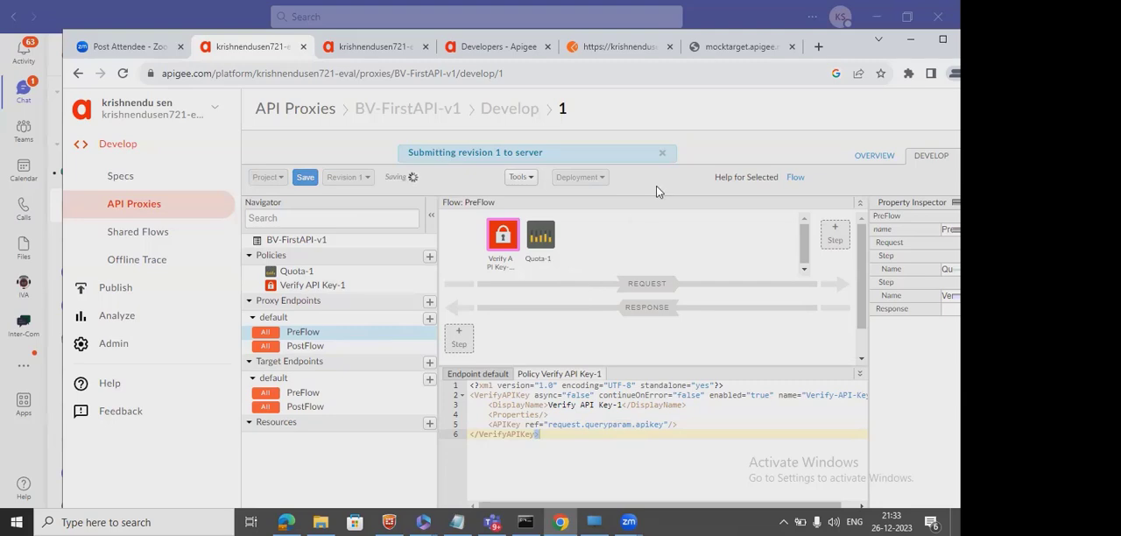
Start a trace session for BV-FirstAPI-v1 on the test environment, revision 1.
click(942, 38)
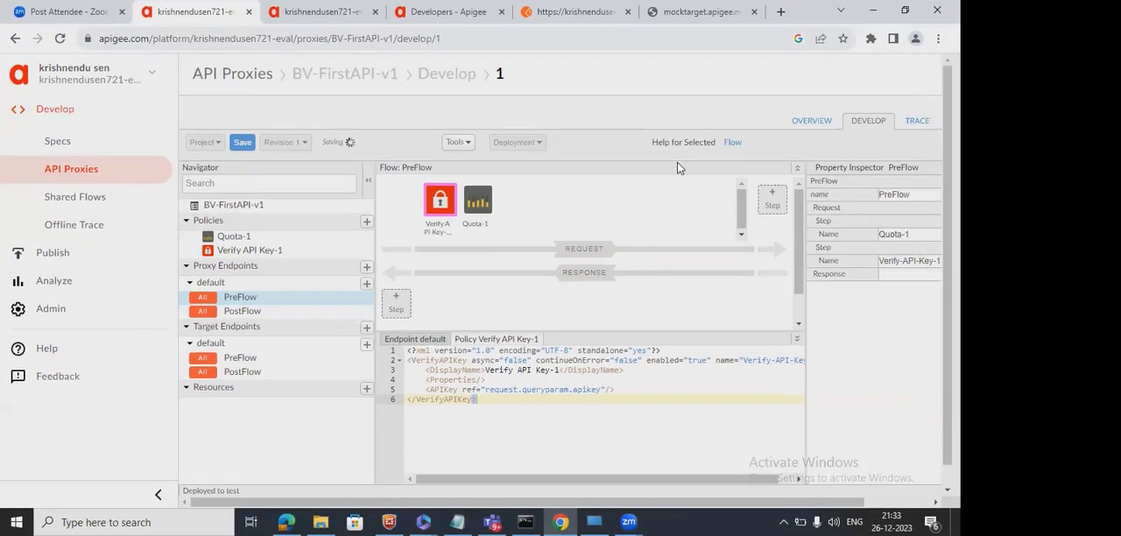
click(916, 125)
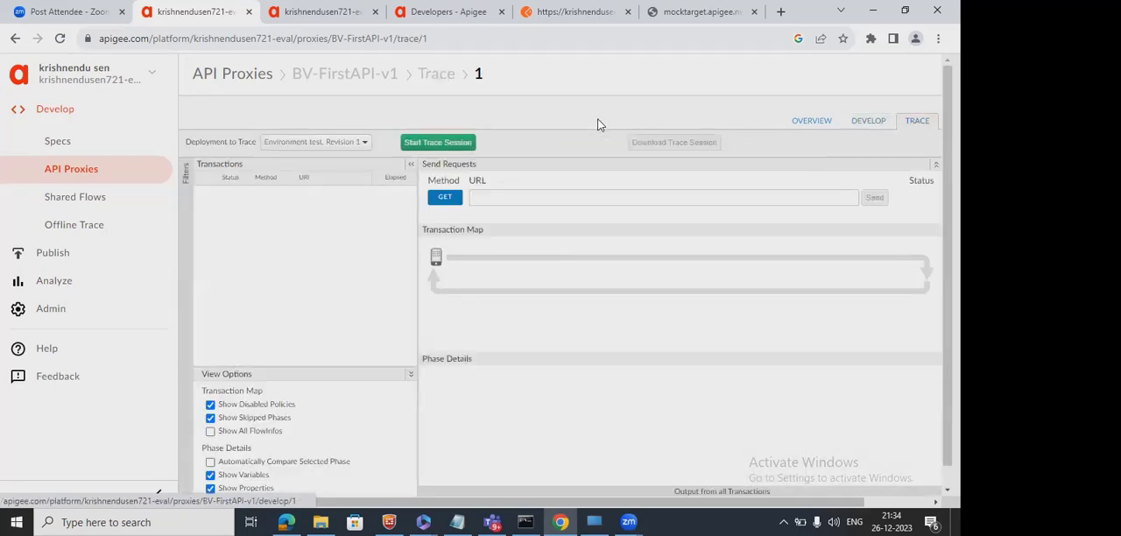
click(464, 146)
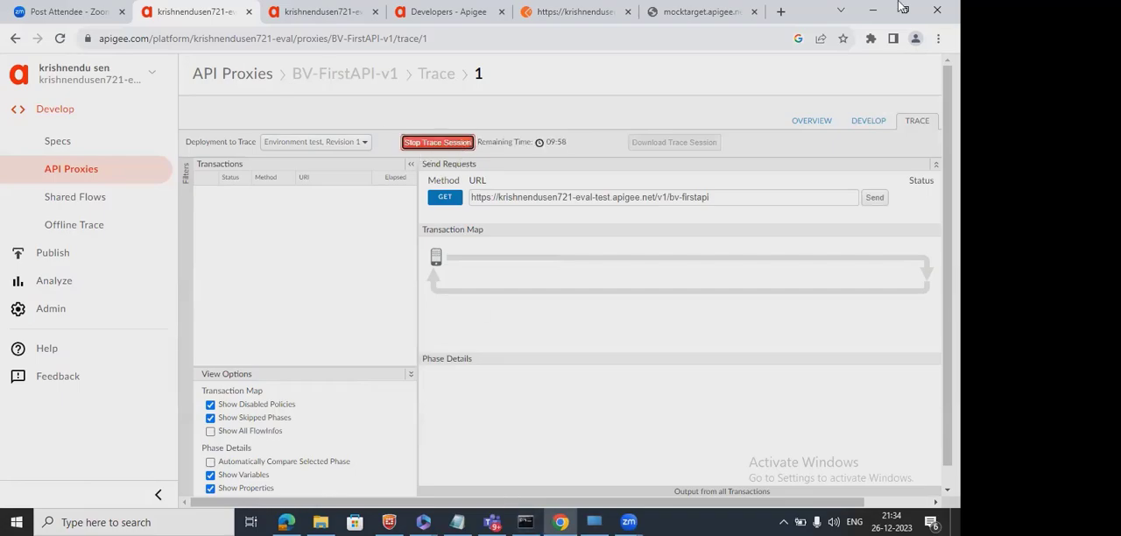
Switch to Postman, send the GET request to /v1/bv-firstapi without an API key, and examine the response status and fault string.
click(903, 12)
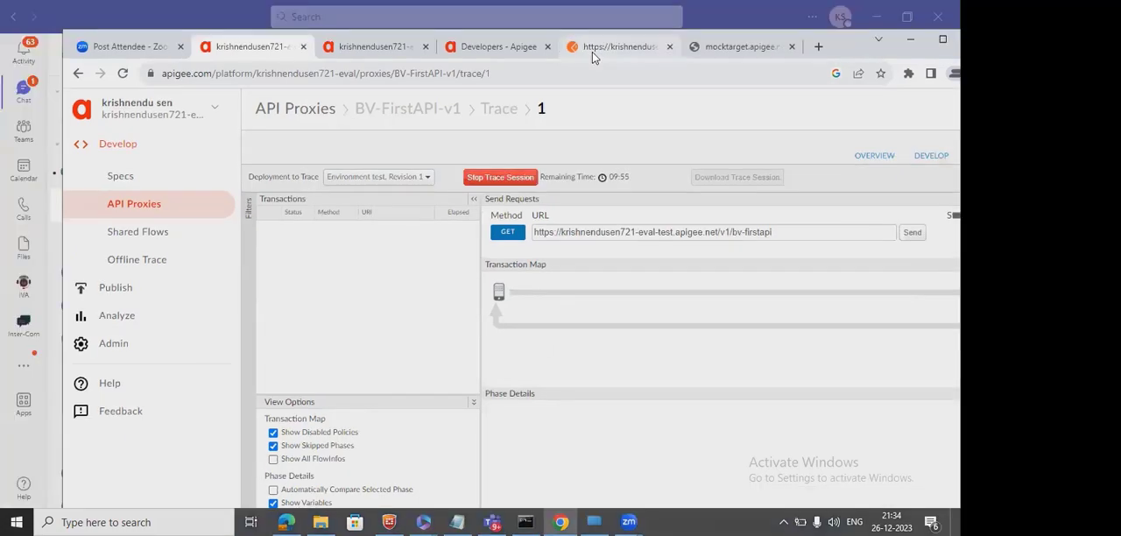
click(592, 51)
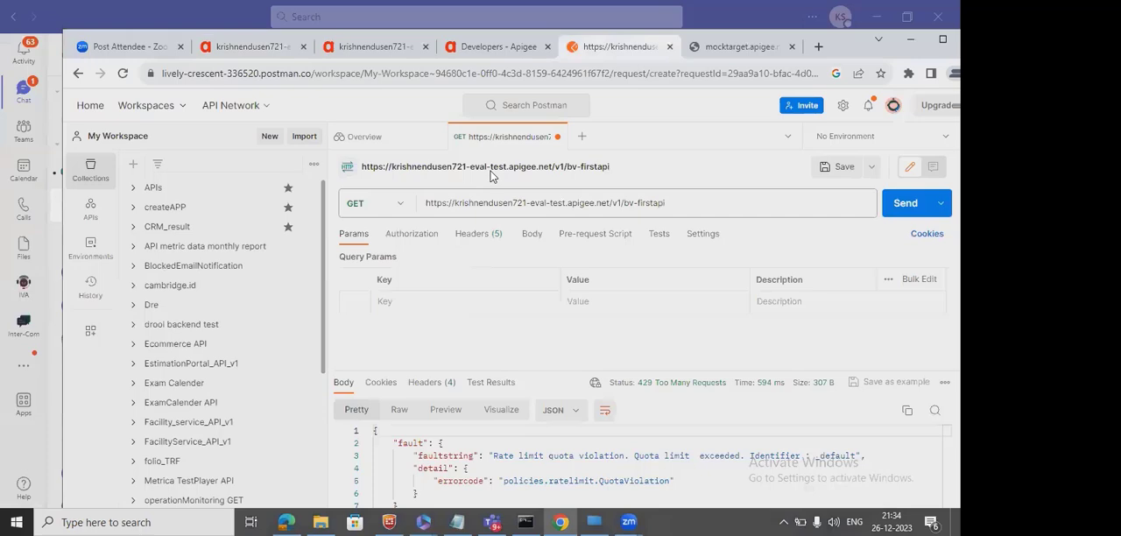
click(898, 216)
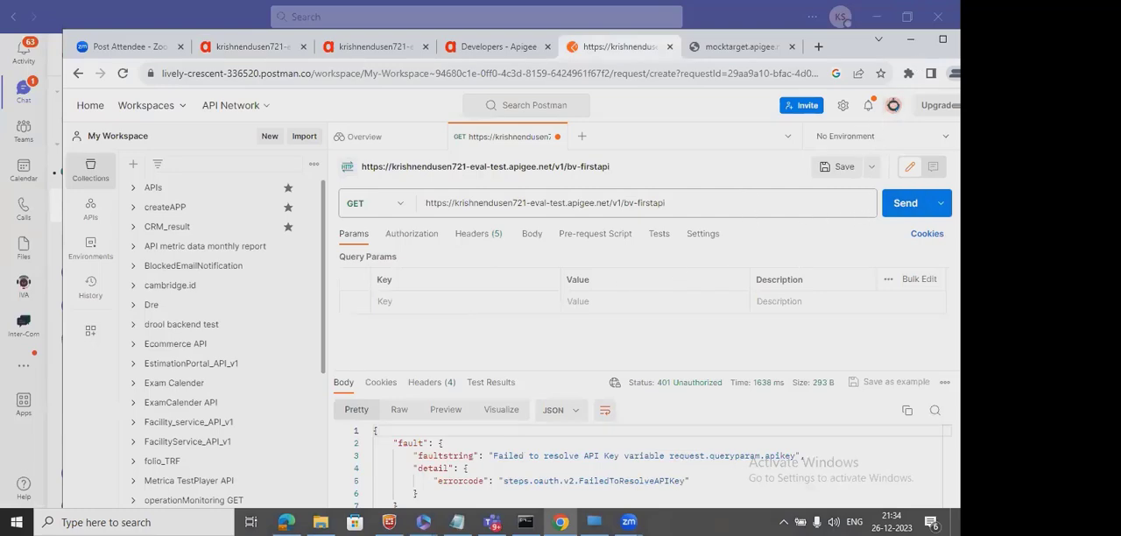
click(663, 203)
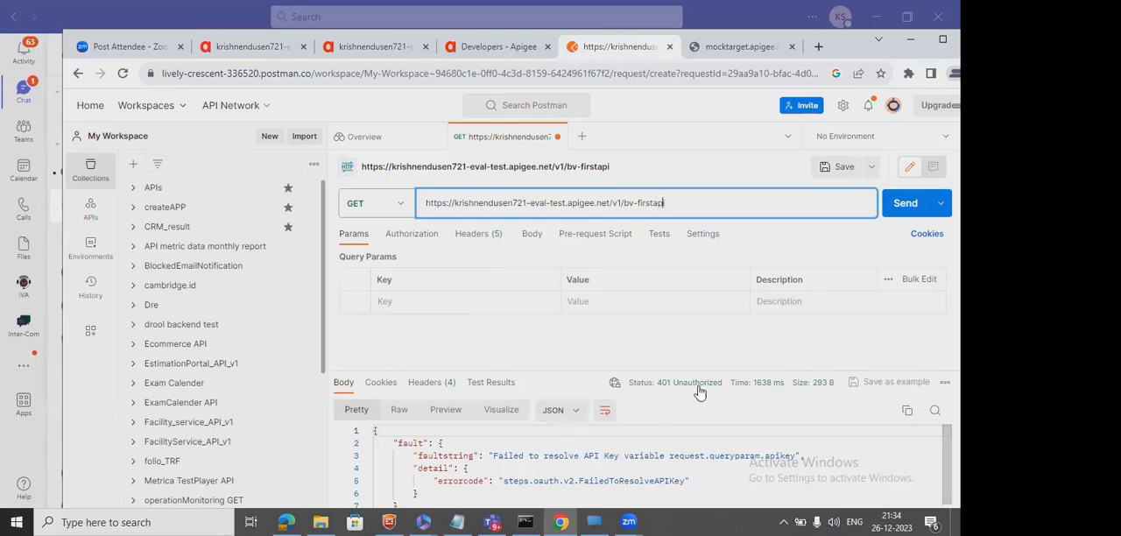
mouse_move(718, 384)
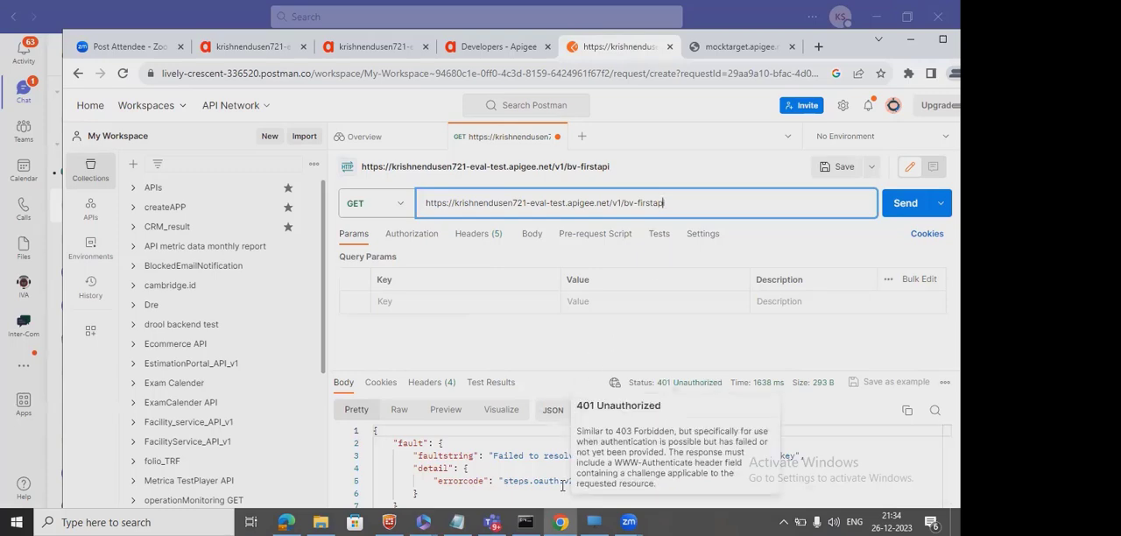
drag(490, 456, 541, 458)
drag(628, 456, 796, 456)
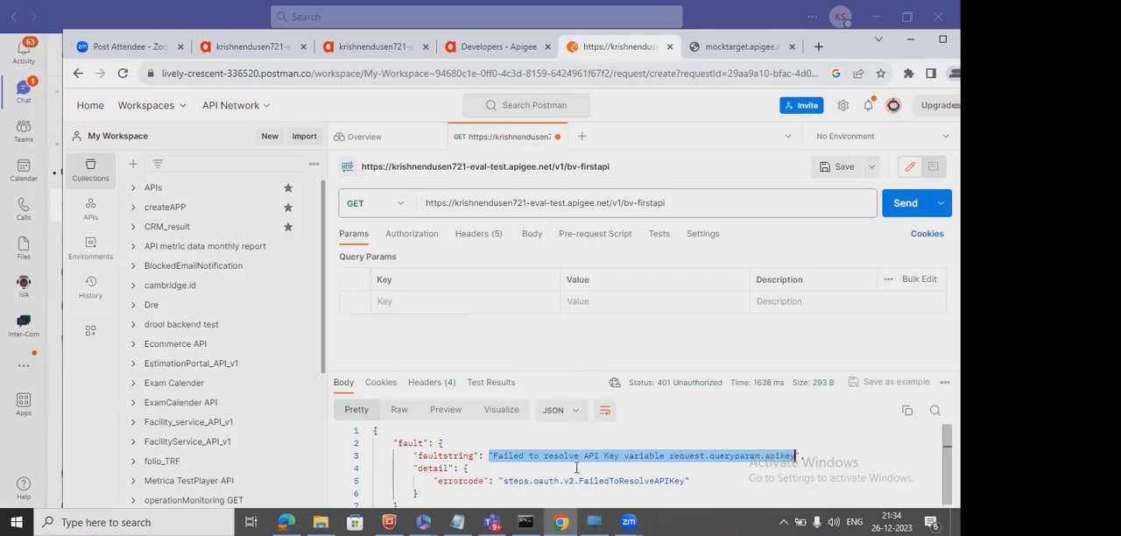
Switch to the Apigee trace and examine the failed request's Verify API Key step, especially the request.queryparam.apikey variable.
click(248, 46)
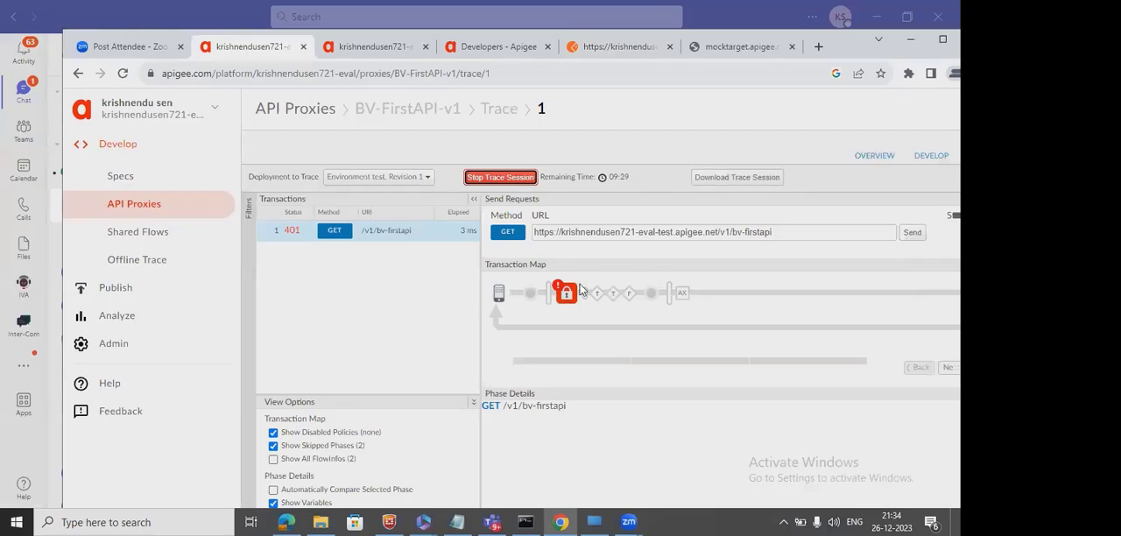
mouse_move(569, 302)
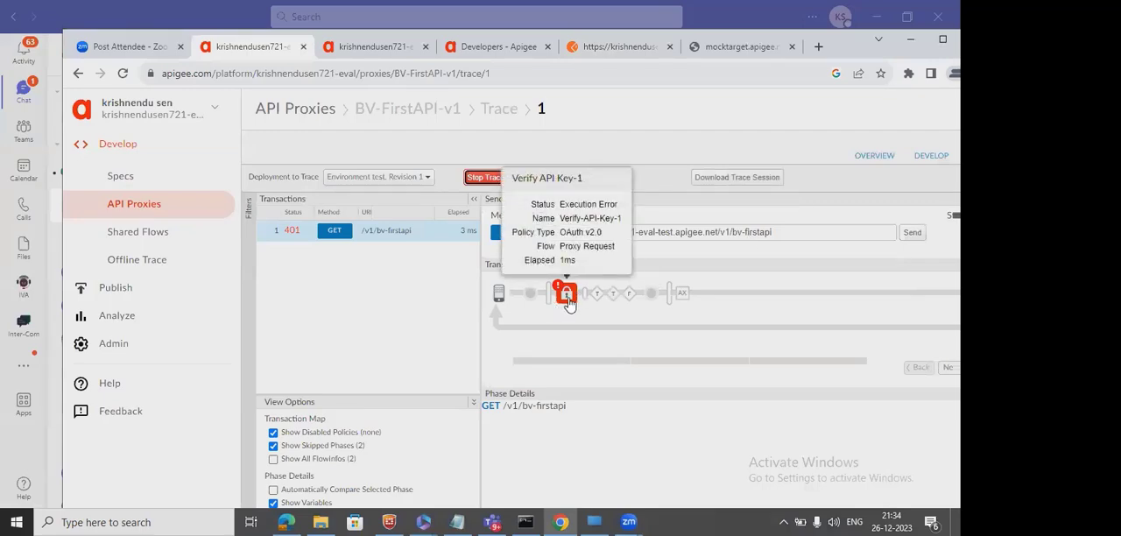
click(569, 303)
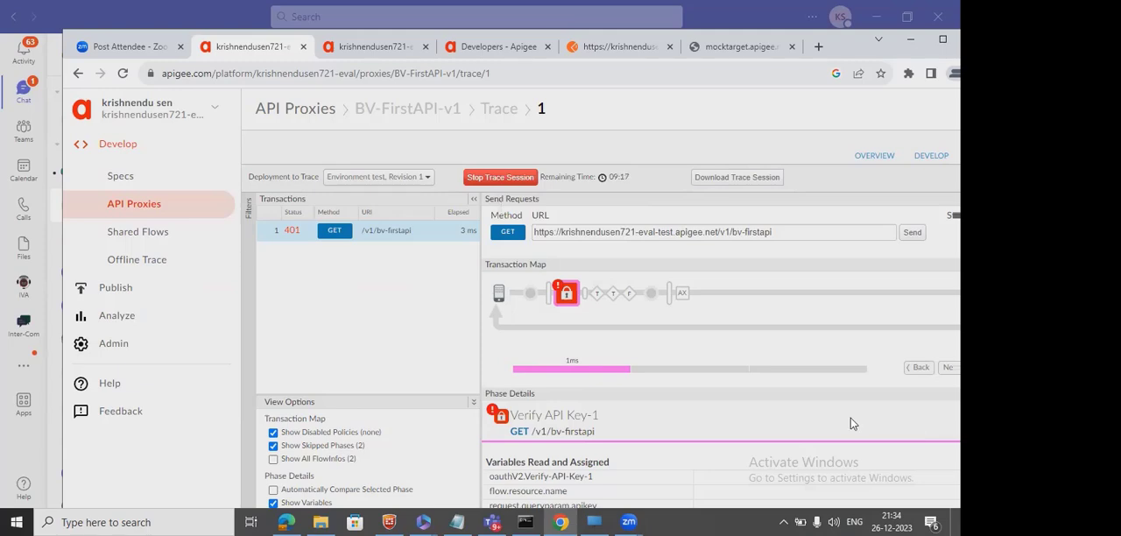
scroll(850, 424, down, 1)
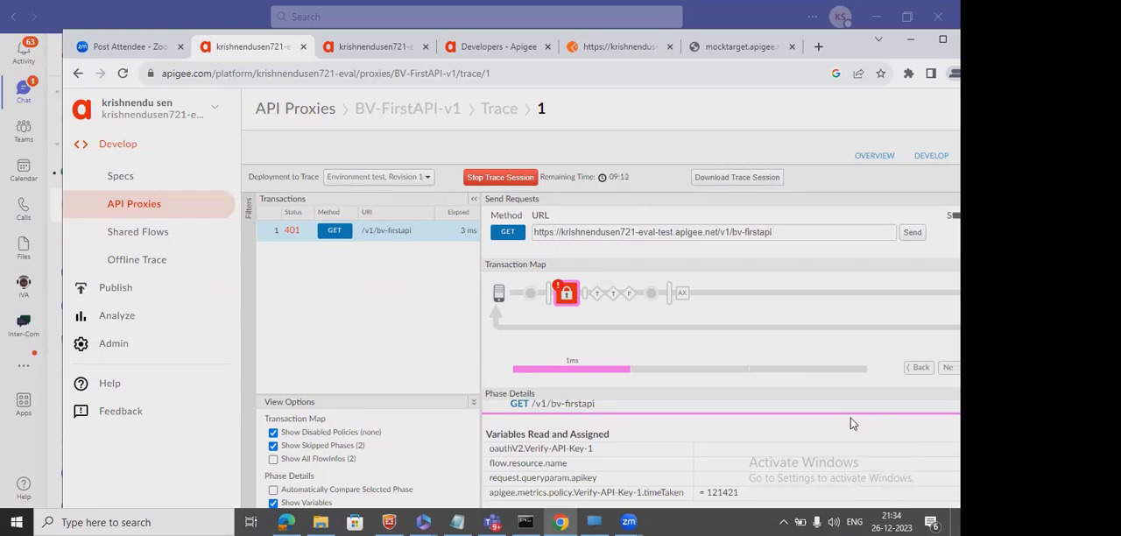
scroll(850, 424, down, 1)
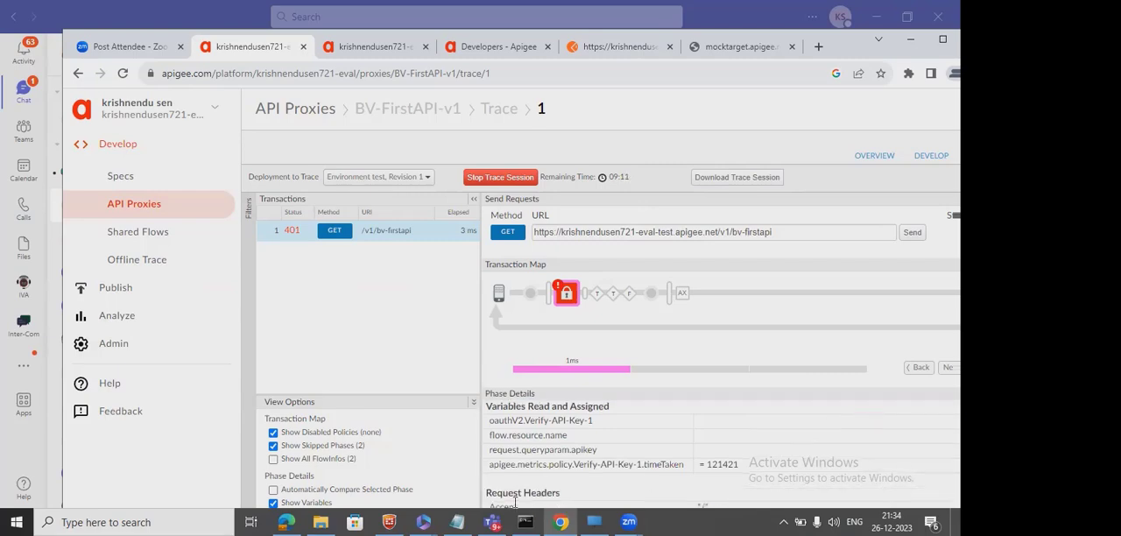
double_click(586, 450)
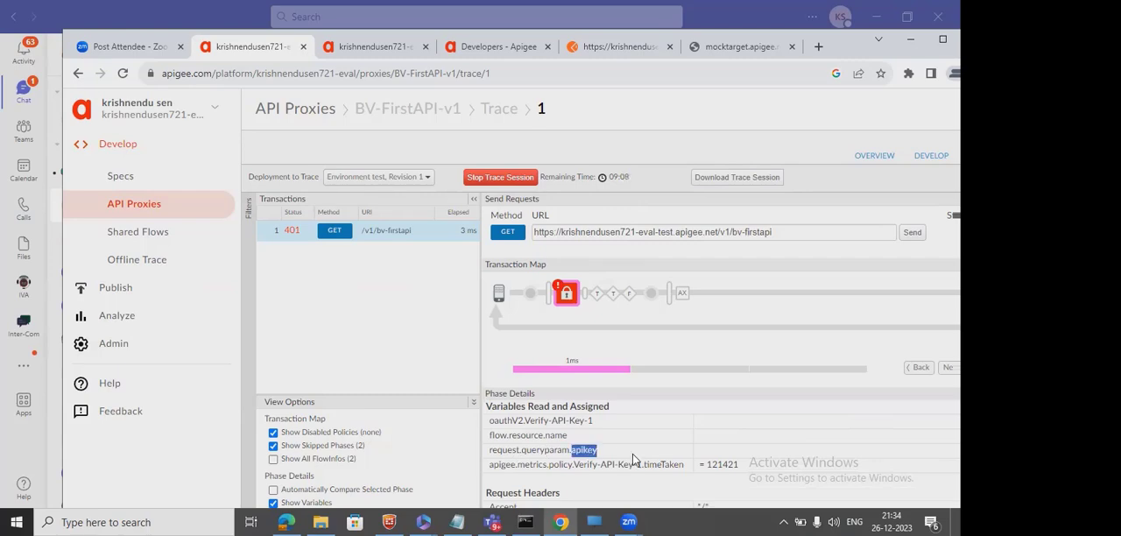
click(749, 449)
scroll(749, 448, down, 5)
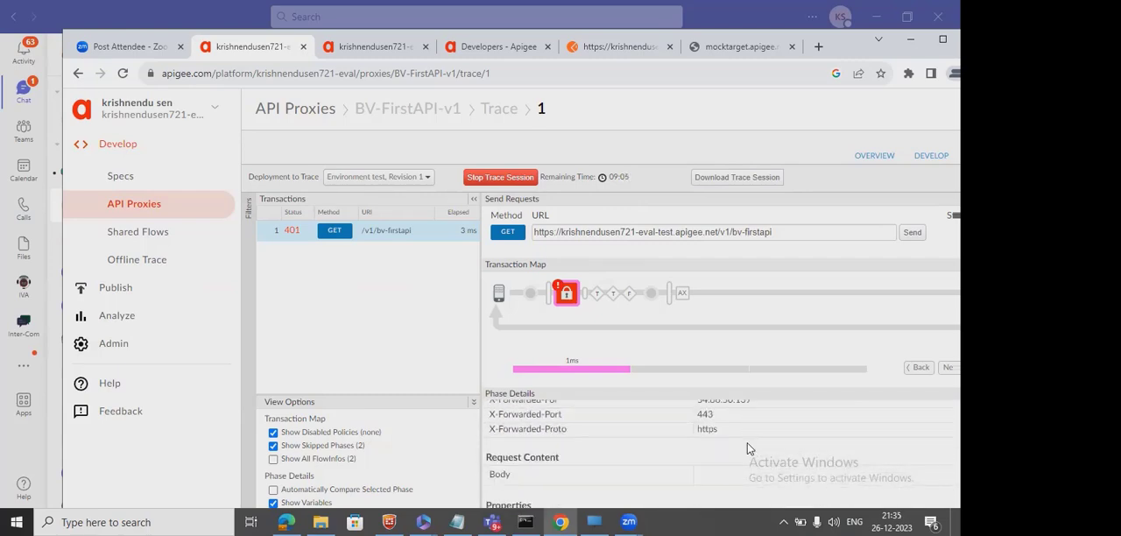
Examine the error point after the Verify API Key step in the trace, focusing on its error property.
mouse_move(569, 298)
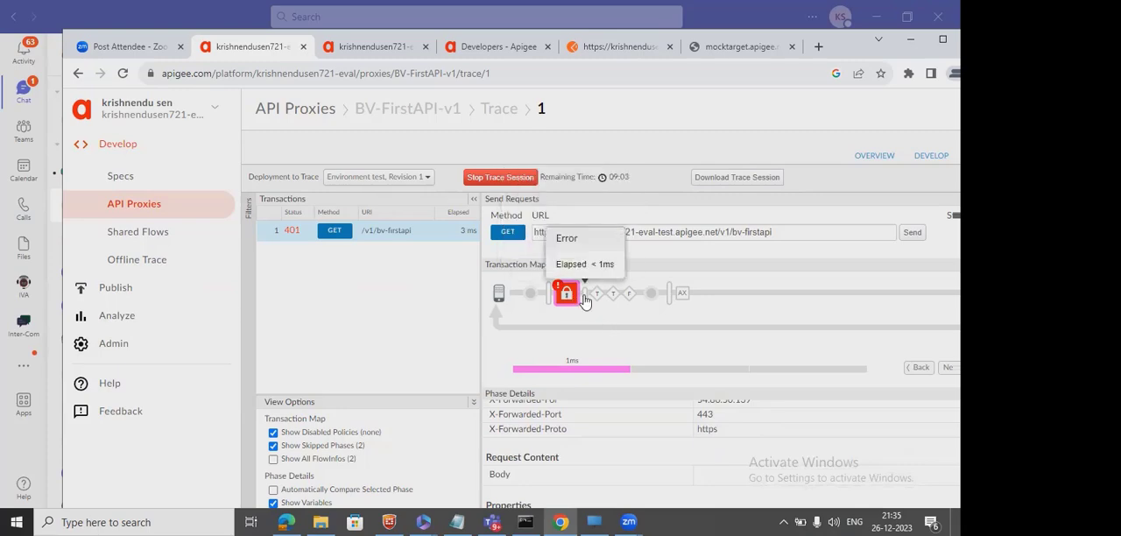
click(586, 301)
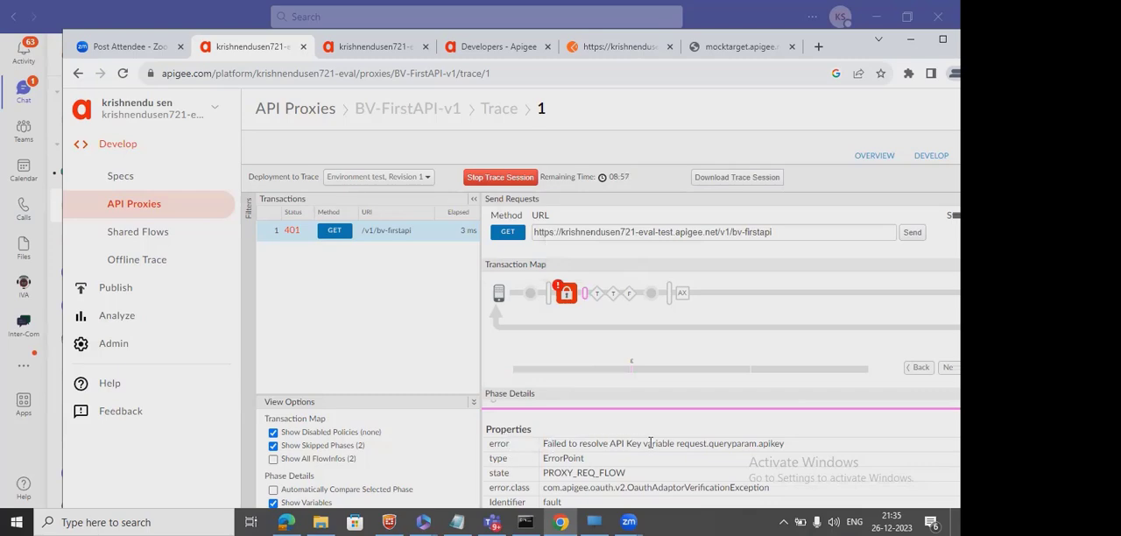
double_click(776, 444)
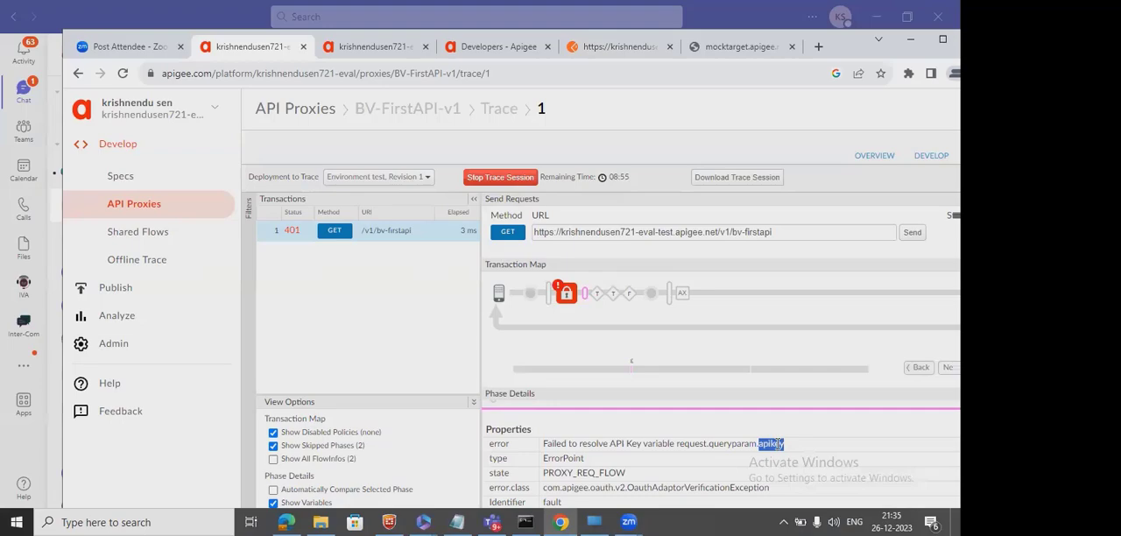
Switch to Postman and add a query parameter named apikey to the bv-firstapi GET request.
click(618, 46)
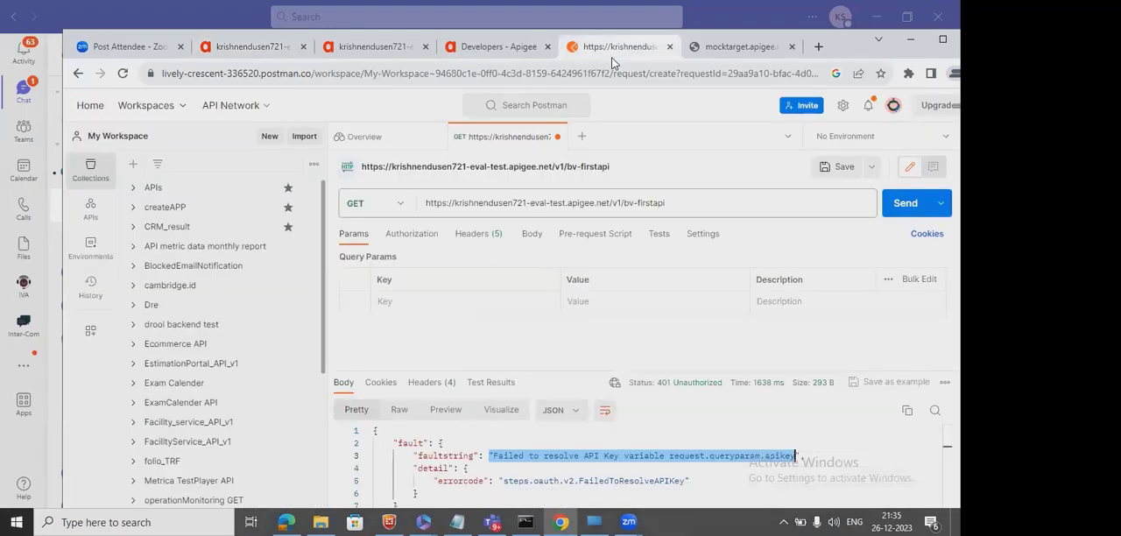
click(691, 202)
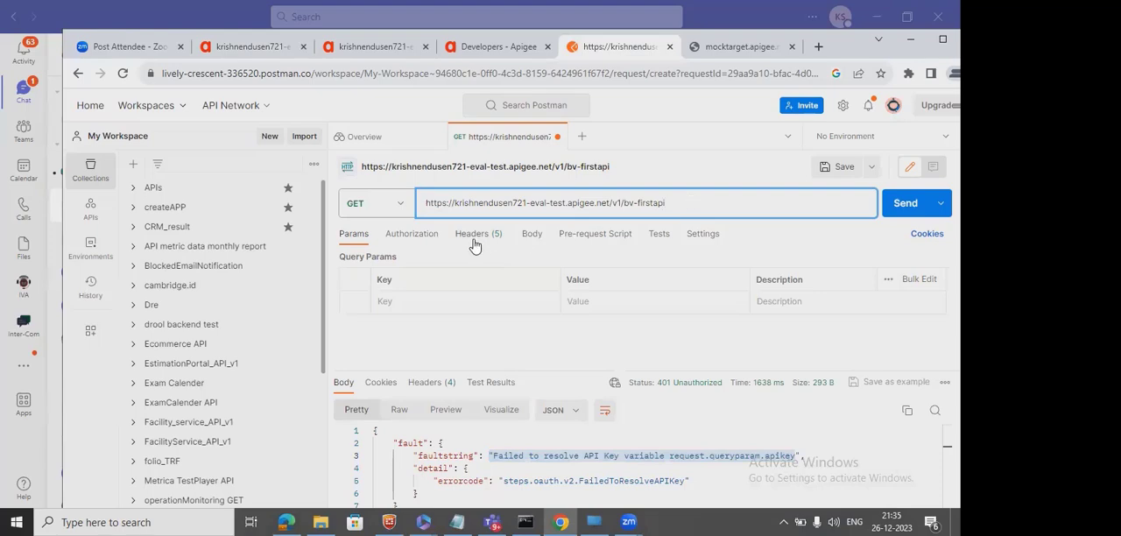
click(356, 236)
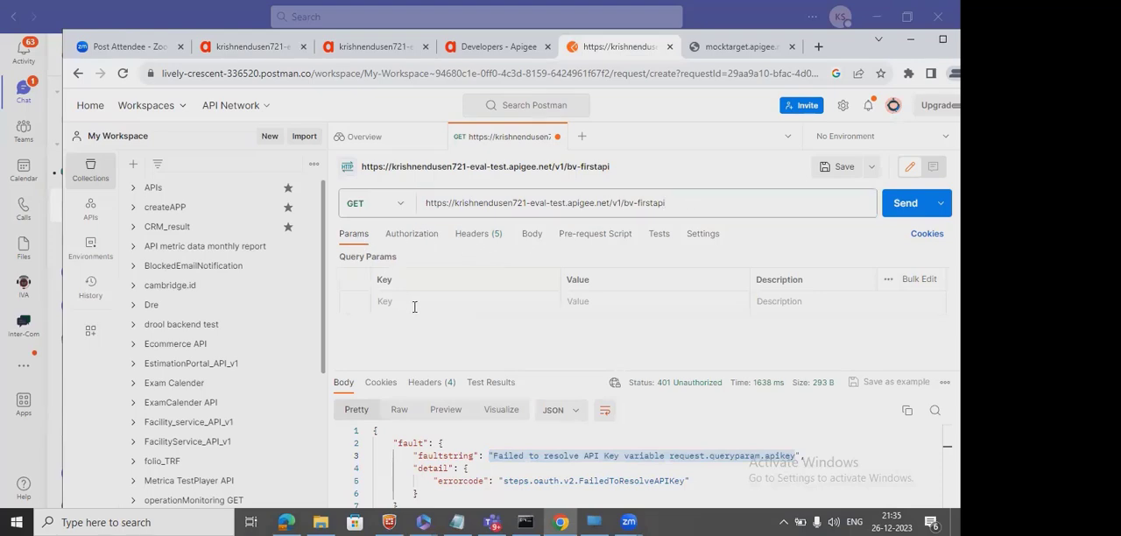
text(ap)
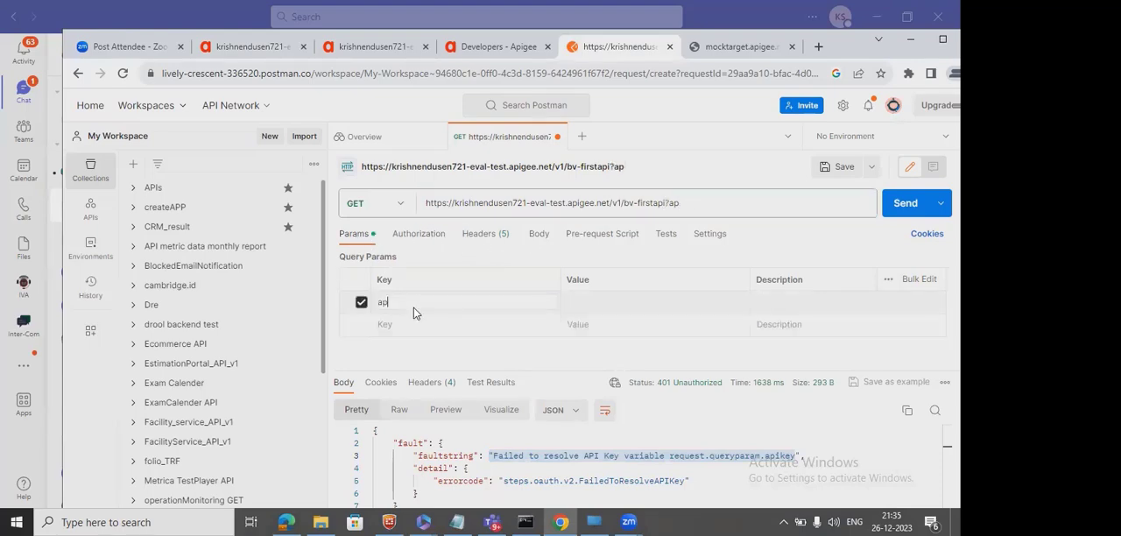
text(ikey)
drag(414, 308, 379, 302)
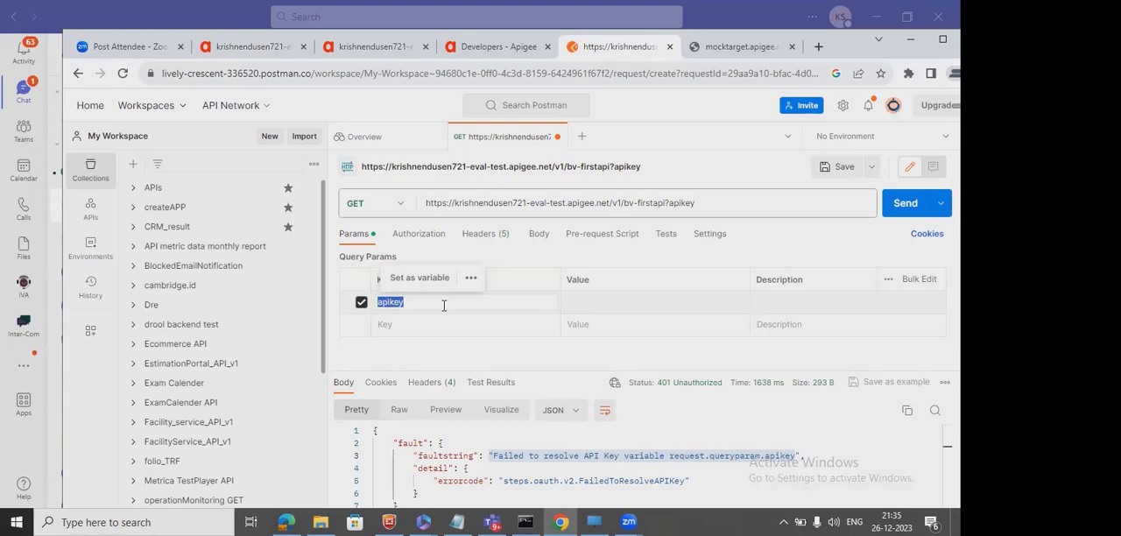
click(607, 301)
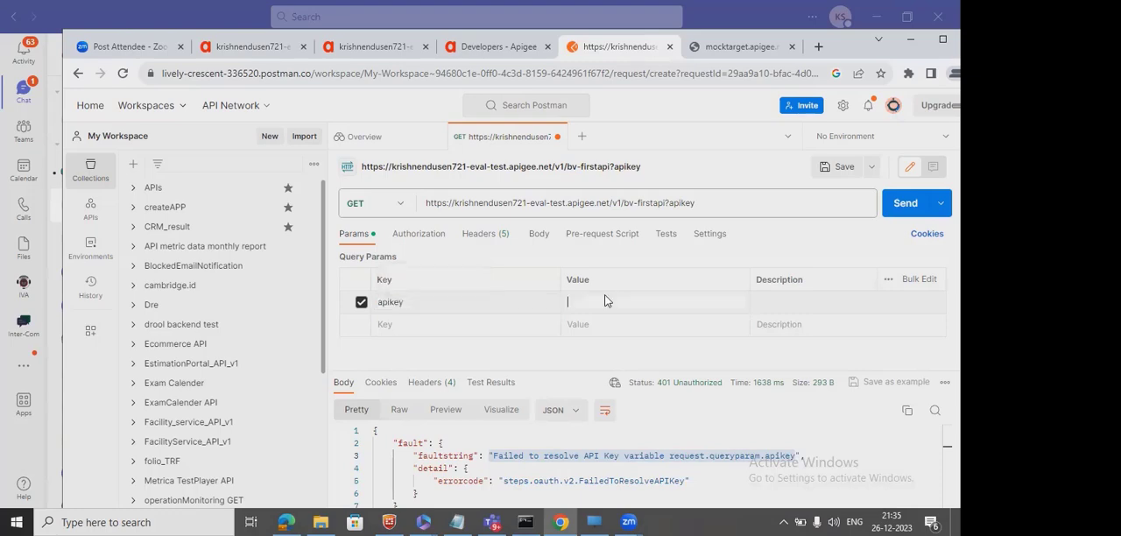
click(686, 202)
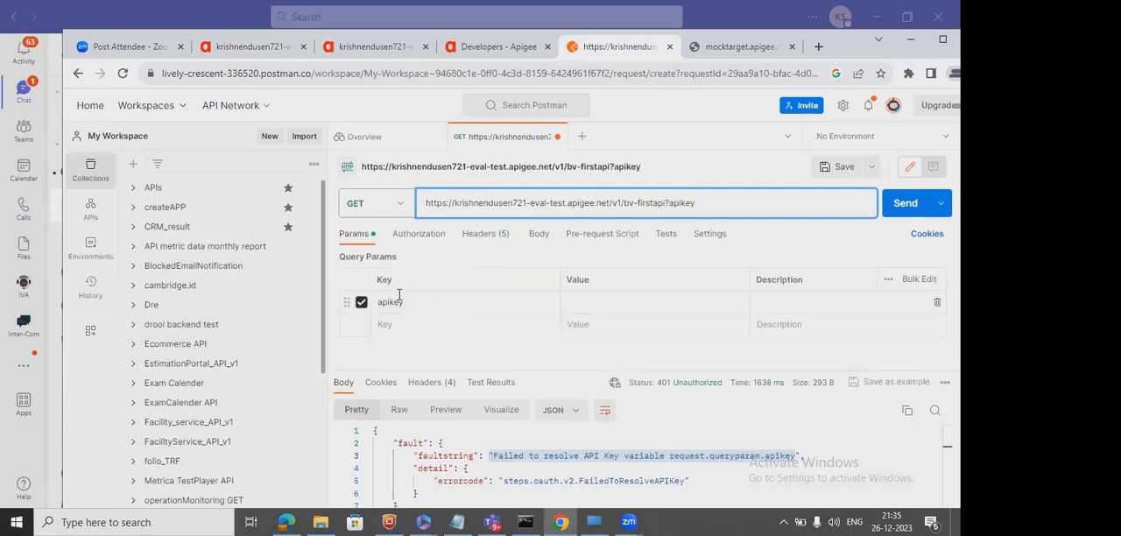
click(595, 301)
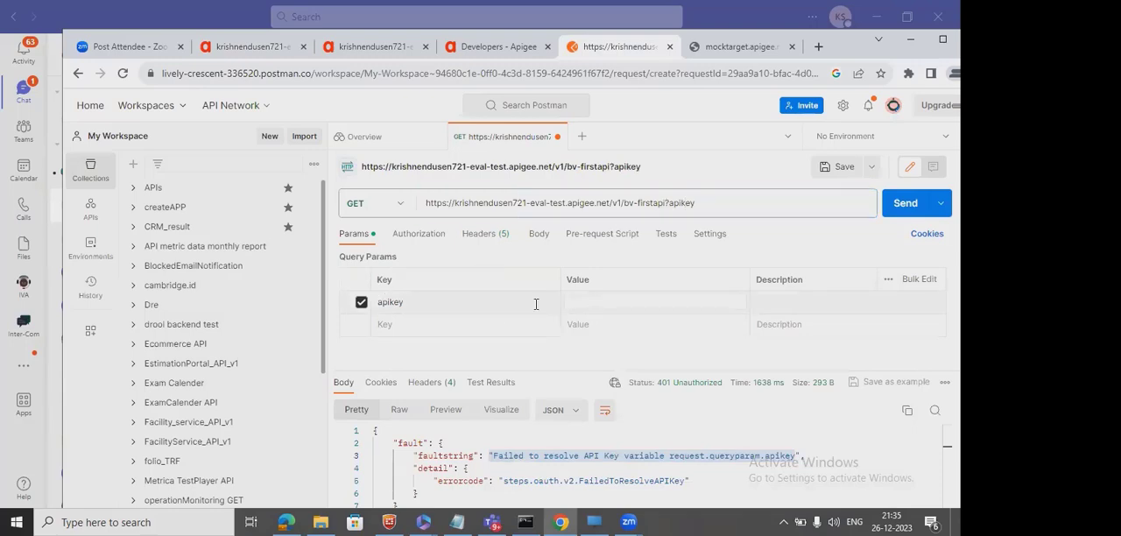
double_click(394, 301)
Switch to Apigee's publishing section, reload the Apps list, filter it by "BV" and open BV-first-App.
click(504, 49)
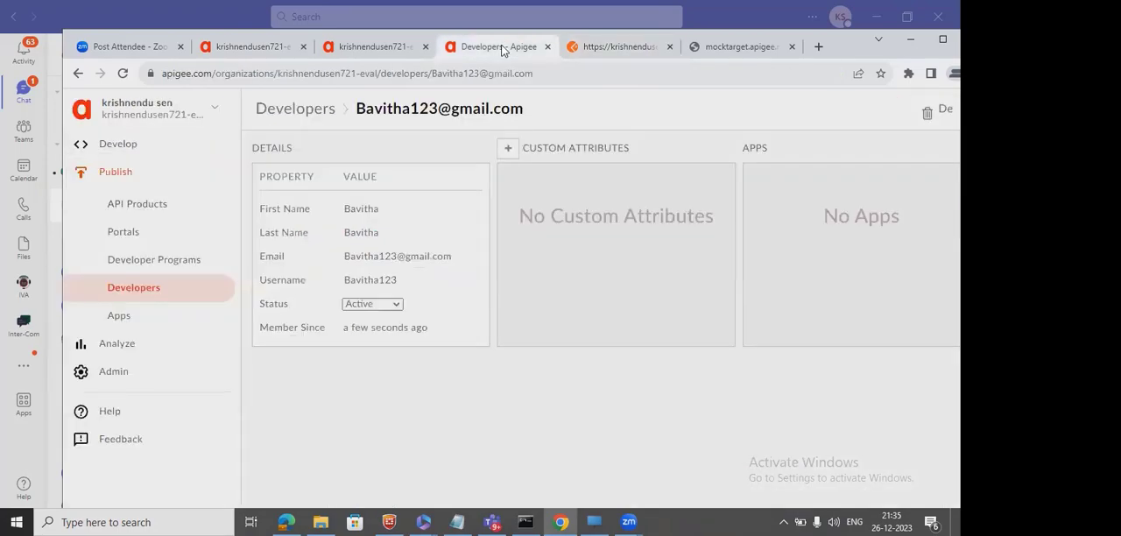
click(385, 48)
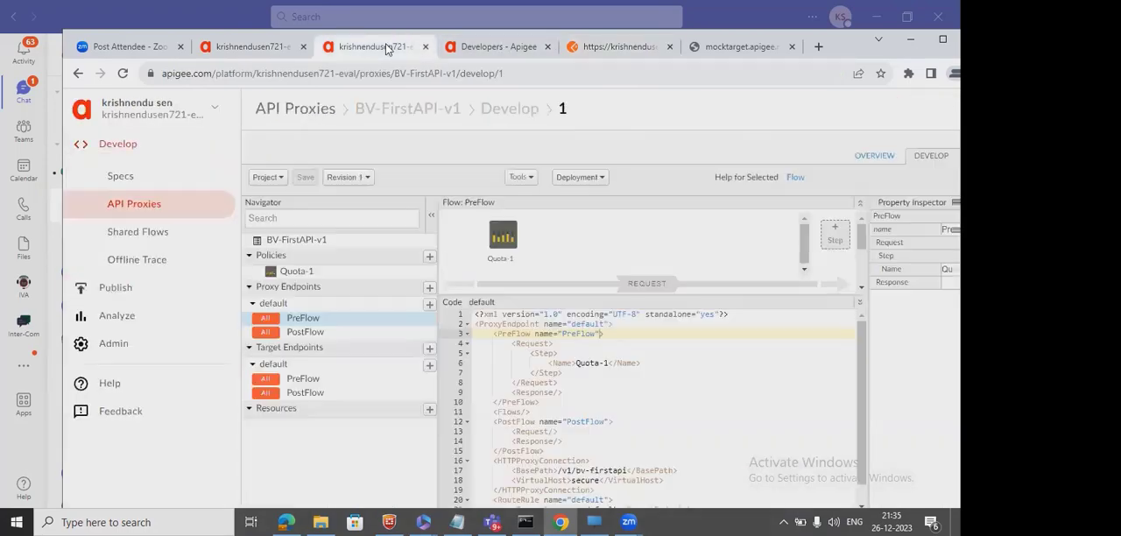
click(247, 48)
click(504, 50)
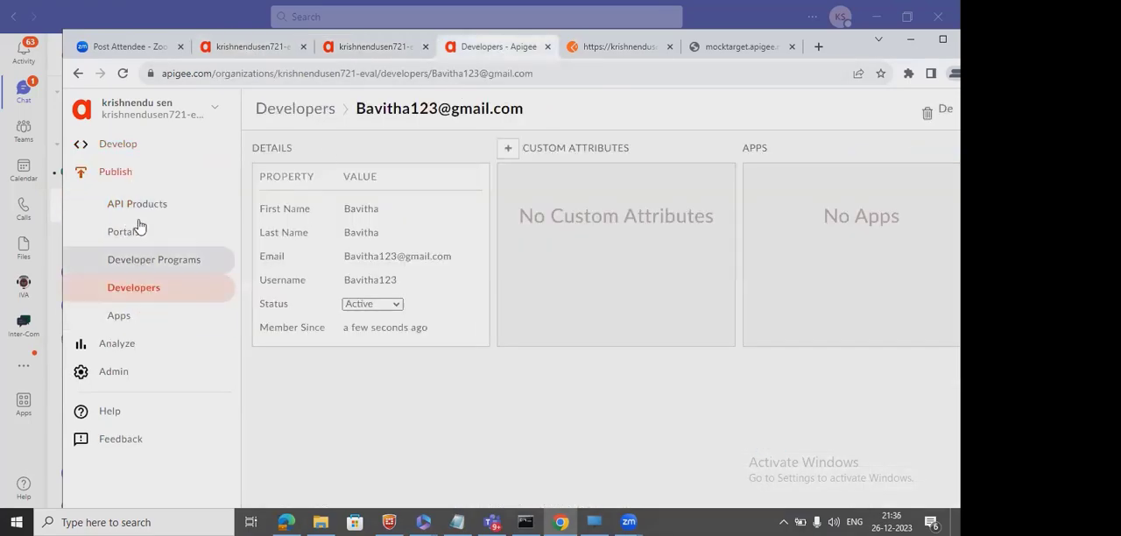
click(134, 316)
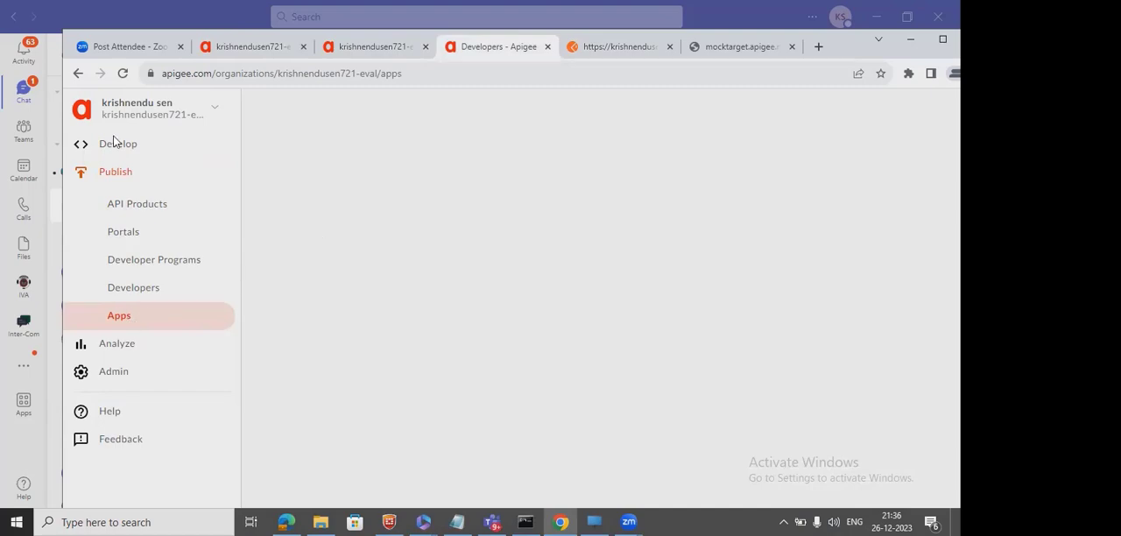
click(123, 72)
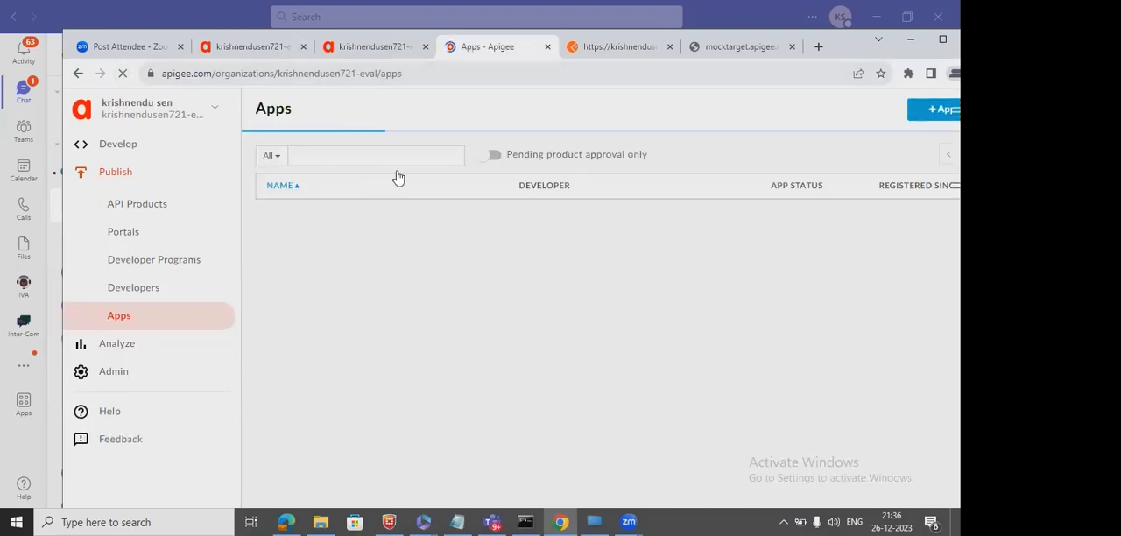
click(396, 157)
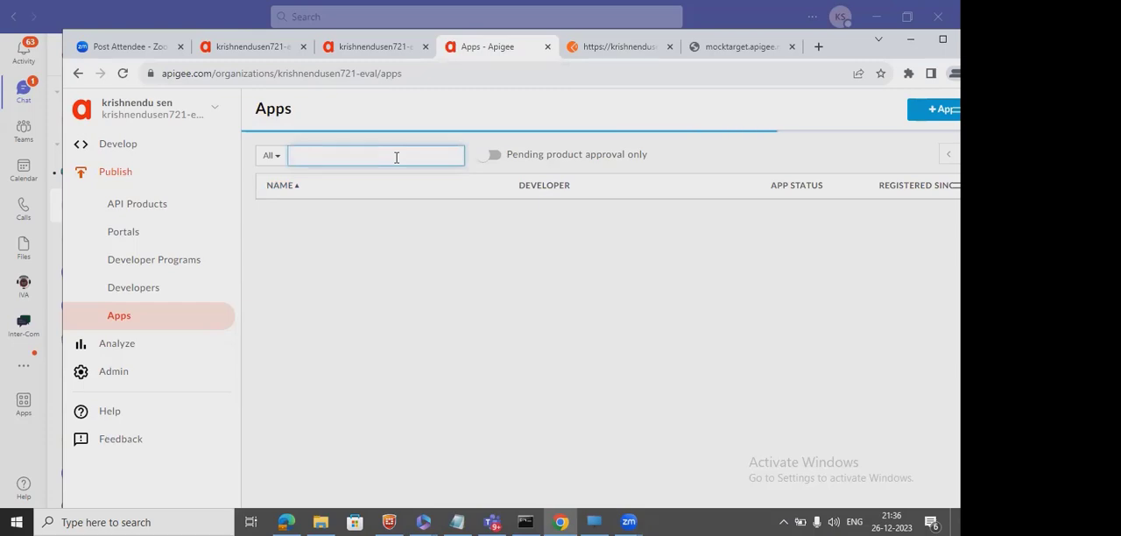
text(BV)
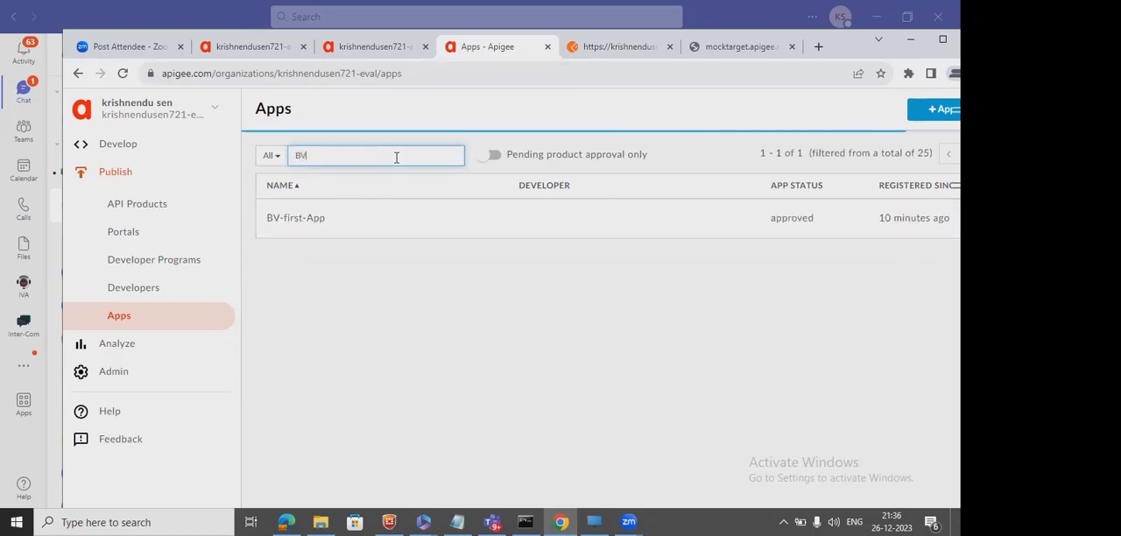
click(300, 213)
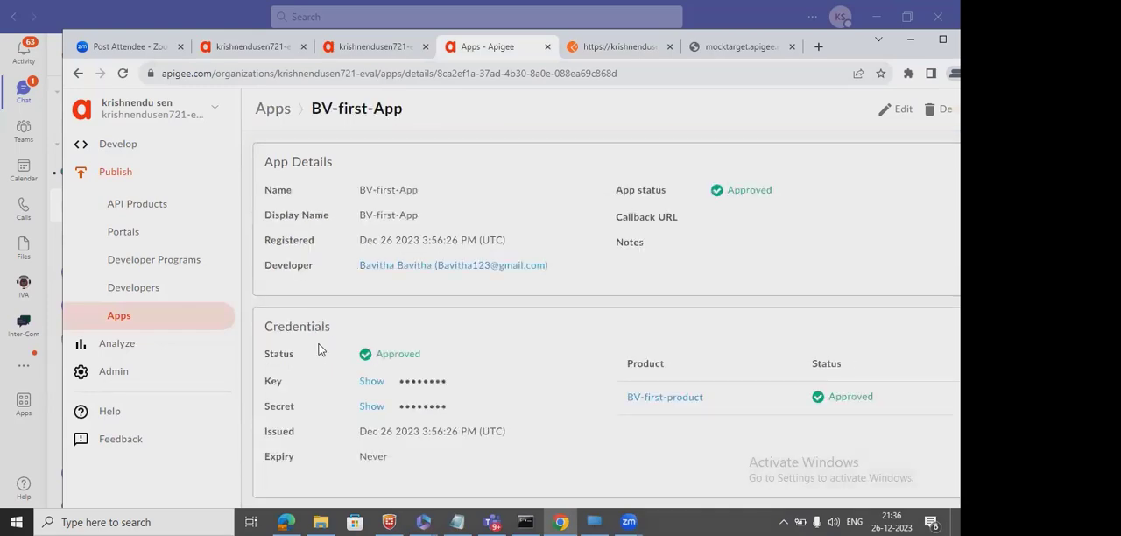
Reveal BV-first-App's key and secret and copy the key.
click(371, 383)
click(373, 408)
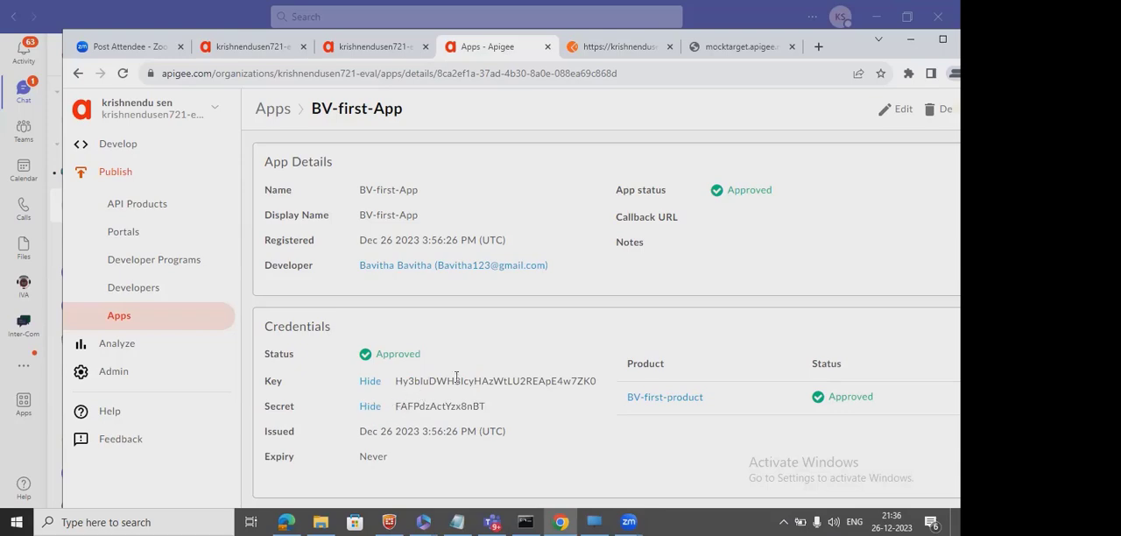
double_click(466, 380)
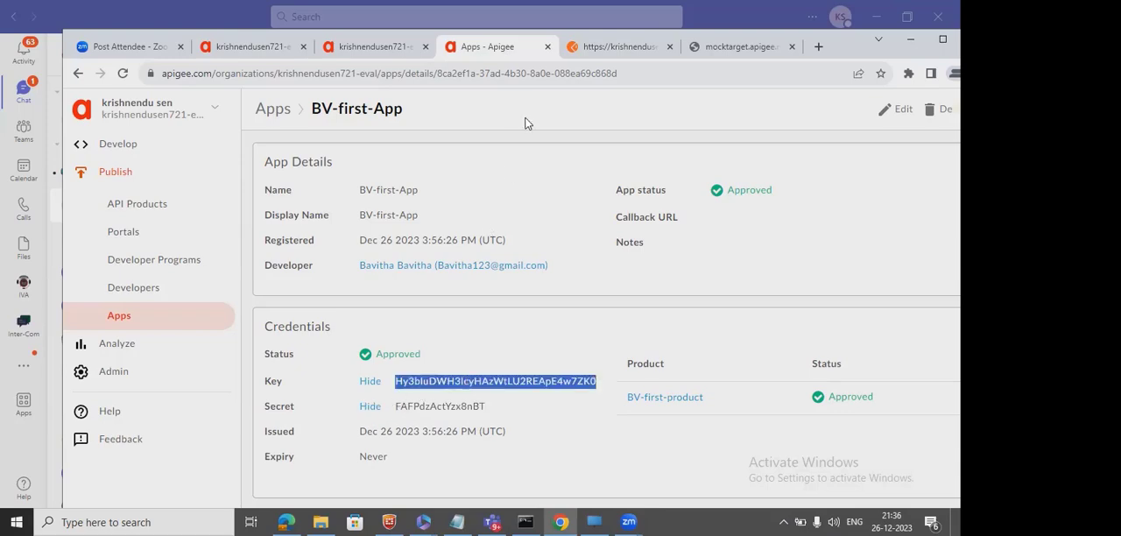
Back in Postman, paste the API key as the apikey parameter's value, send the GET request and examine the response.
click(611, 47)
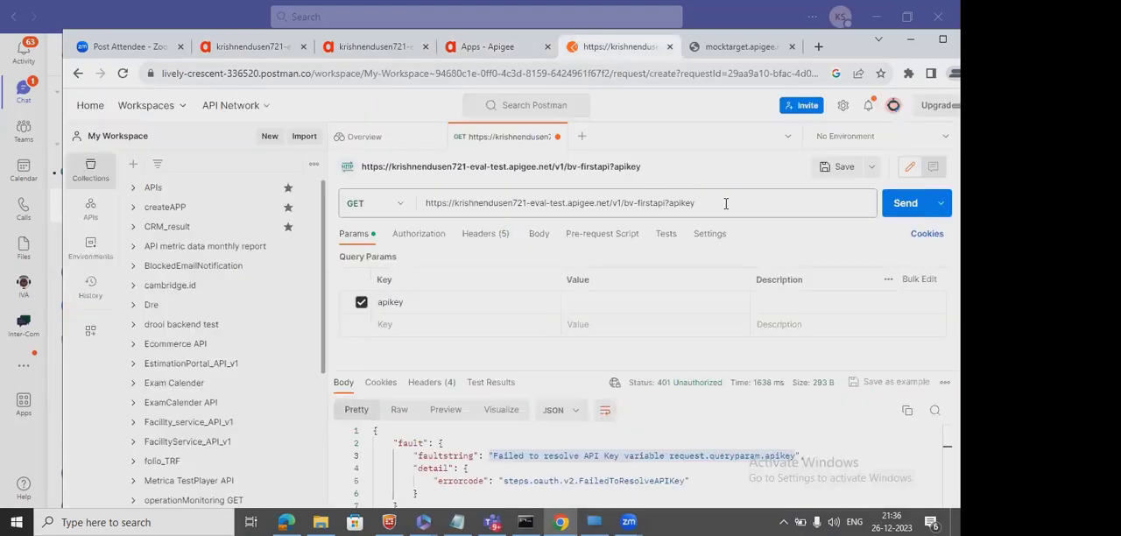
click(628, 299)
key(ctrl+v)
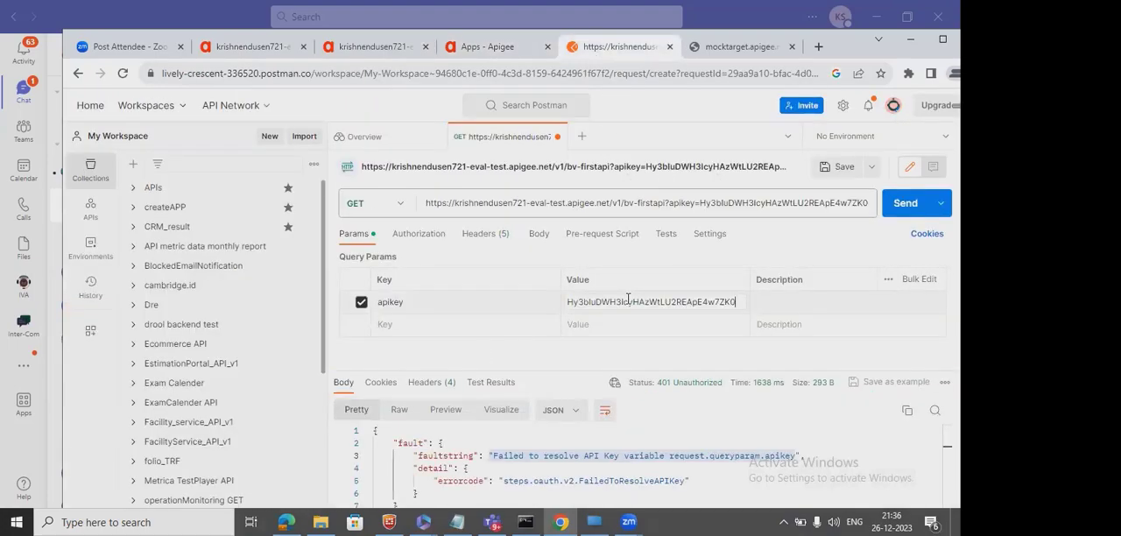
click(900, 205)
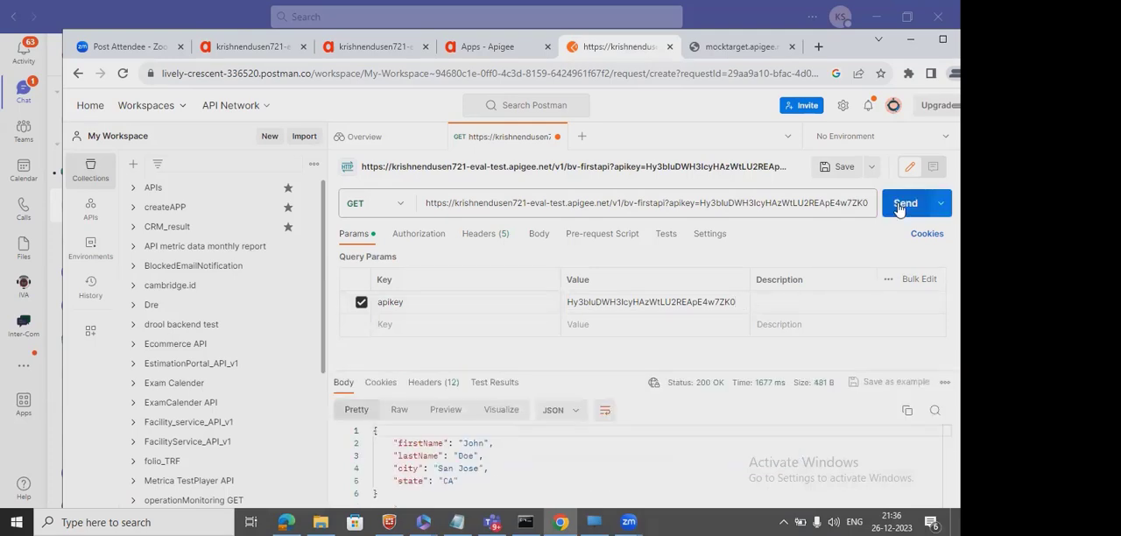
double_click(438, 456)
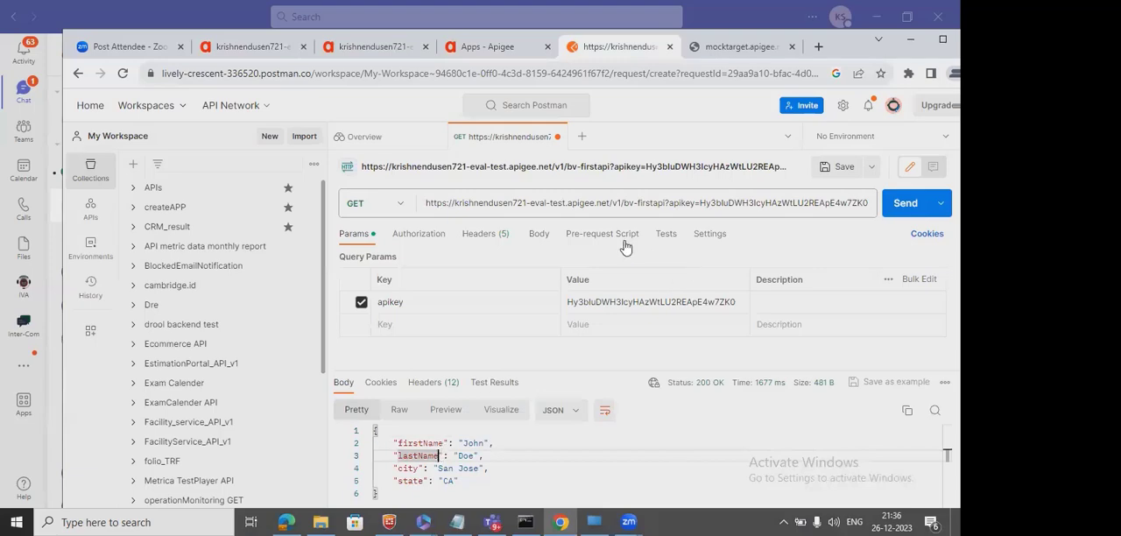
click(698, 202)
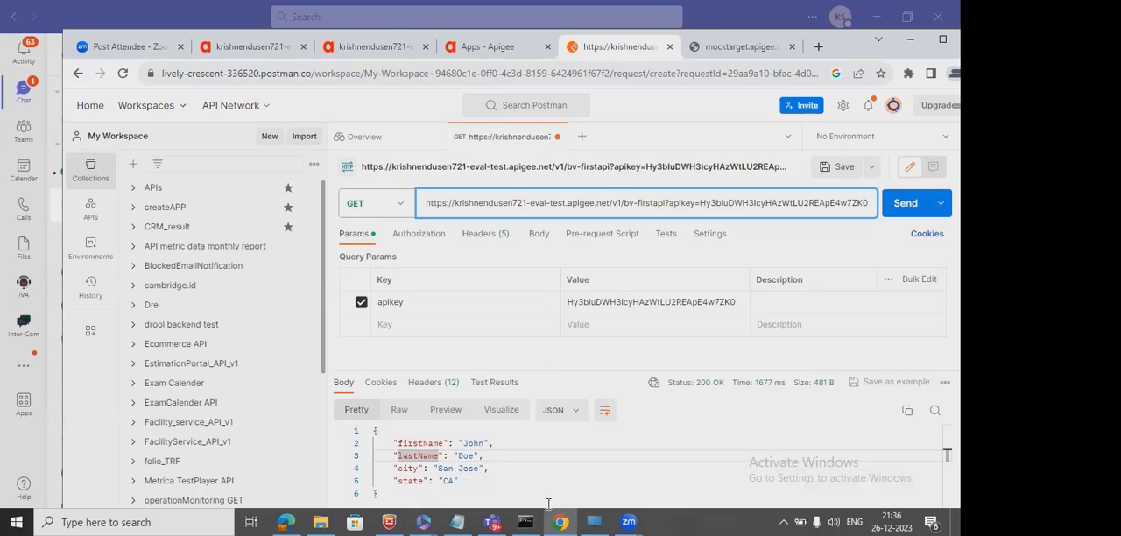
Switch to the BV-FirstAPI-v1 proxy editor in Apigee and examine the Allow count in the Quota-1 policy's XML.
click(257, 48)
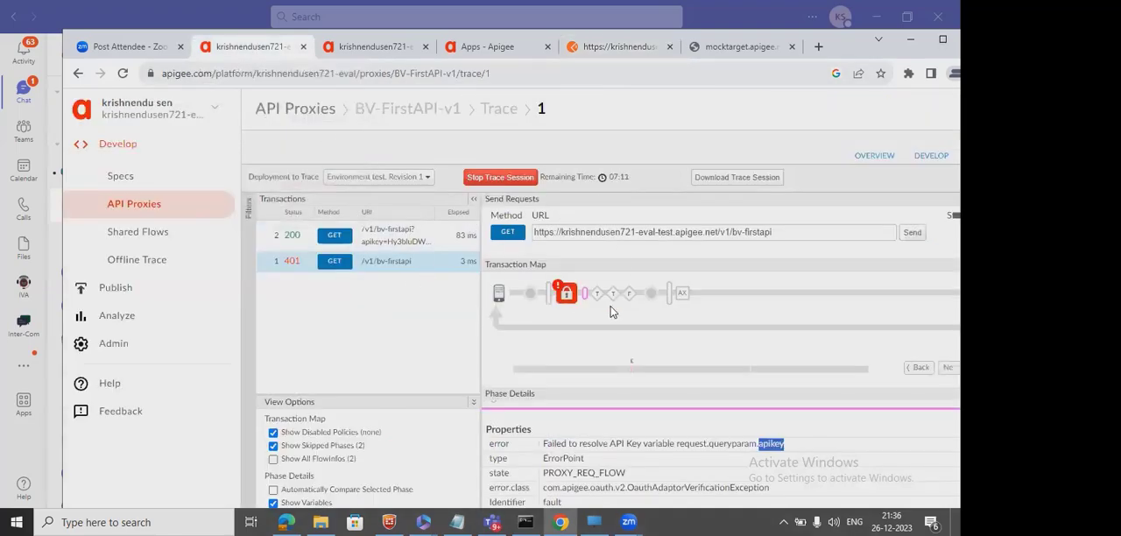
click(911, 161)
click(532, 229)
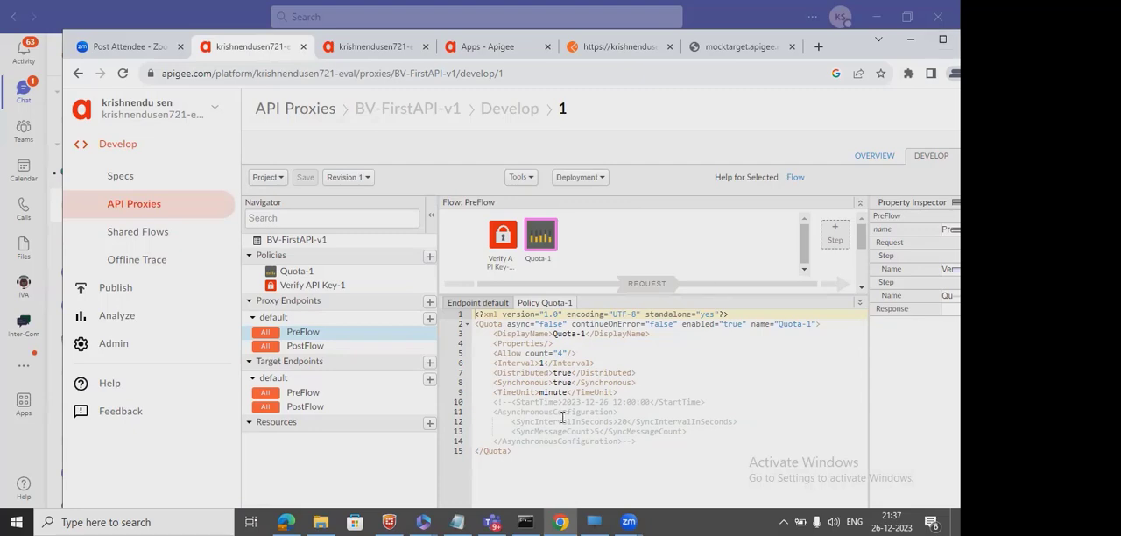
click(559, 353)
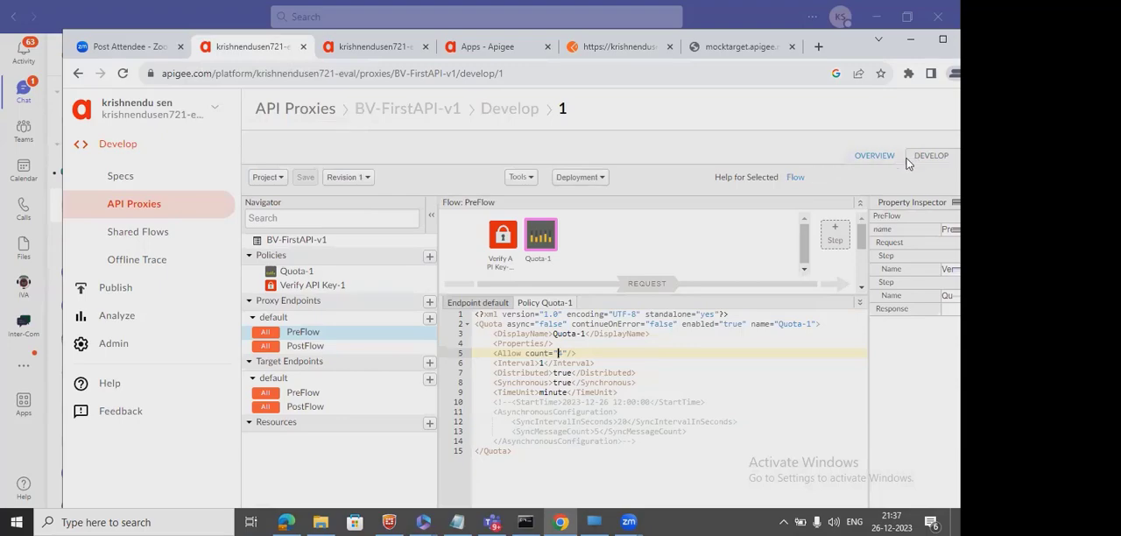
In the BV-FirstAPI-v1 trace, select the GET transaction with status 200 and examine the variables of its Verify API Key-1 policy.
click(942, 40)
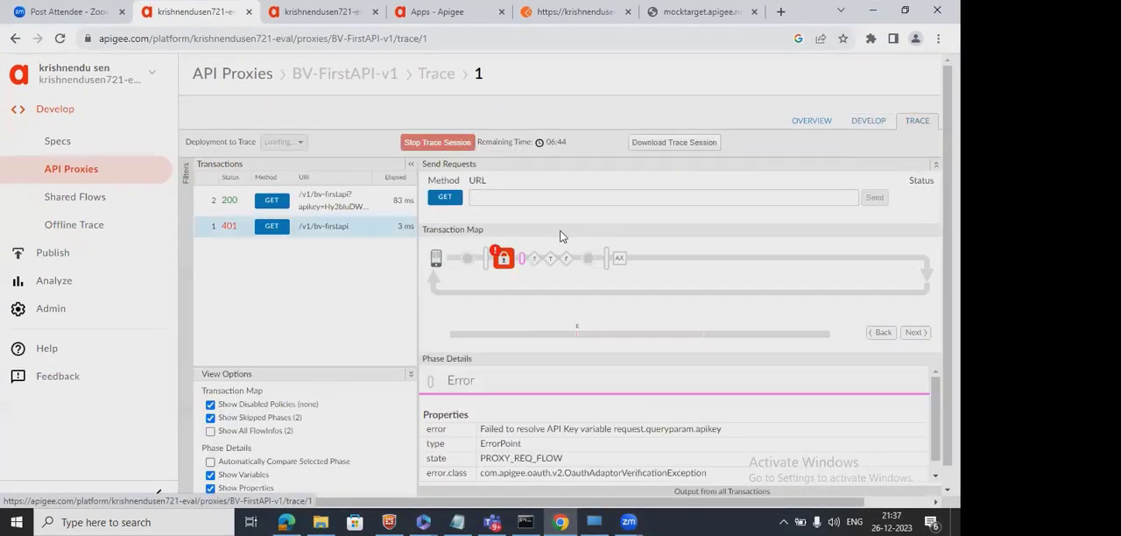
click(340, 212)
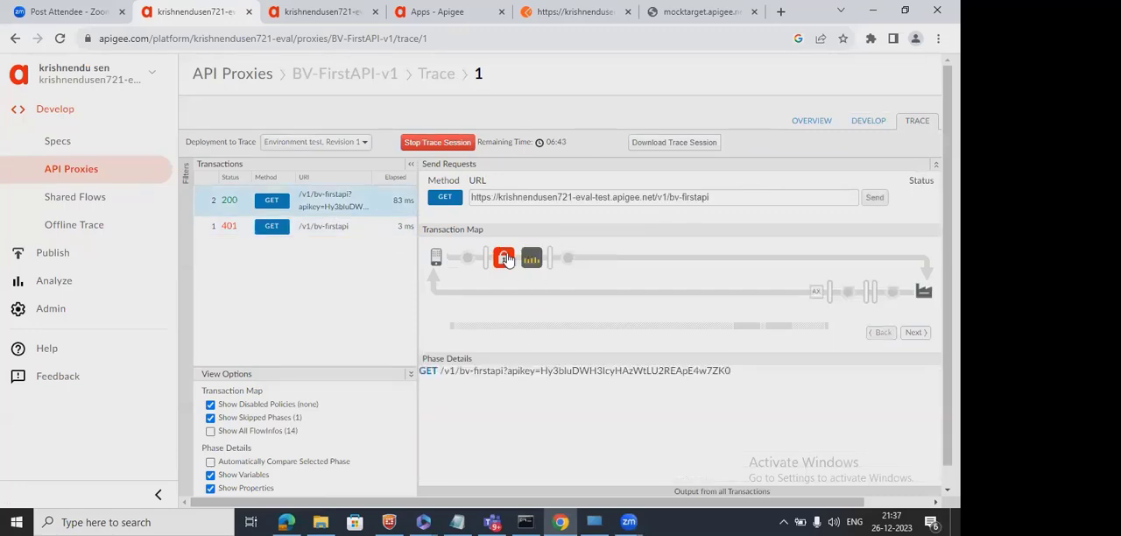
click(504, 259)
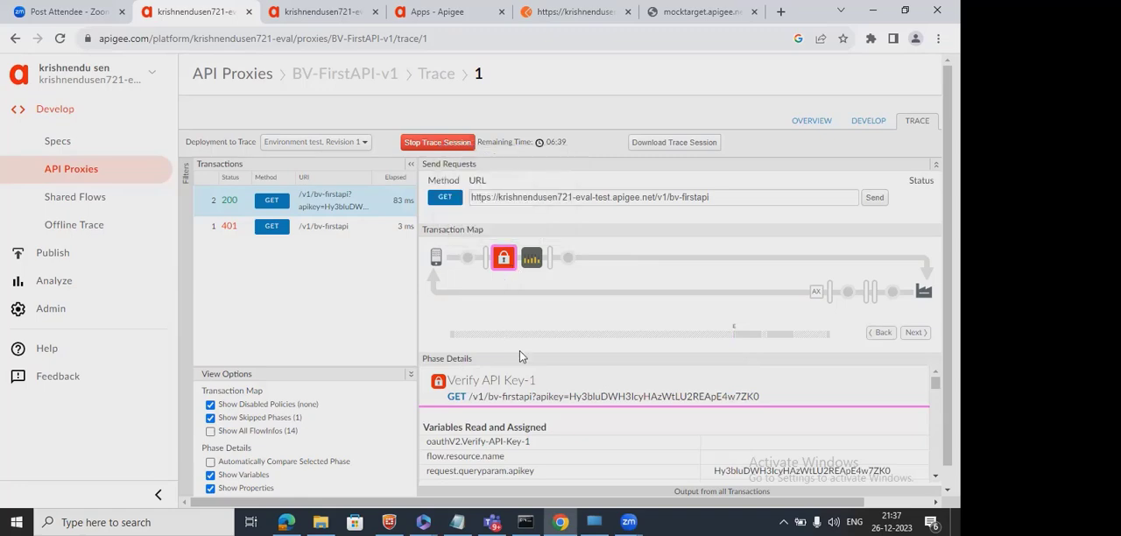
click(935, 476)
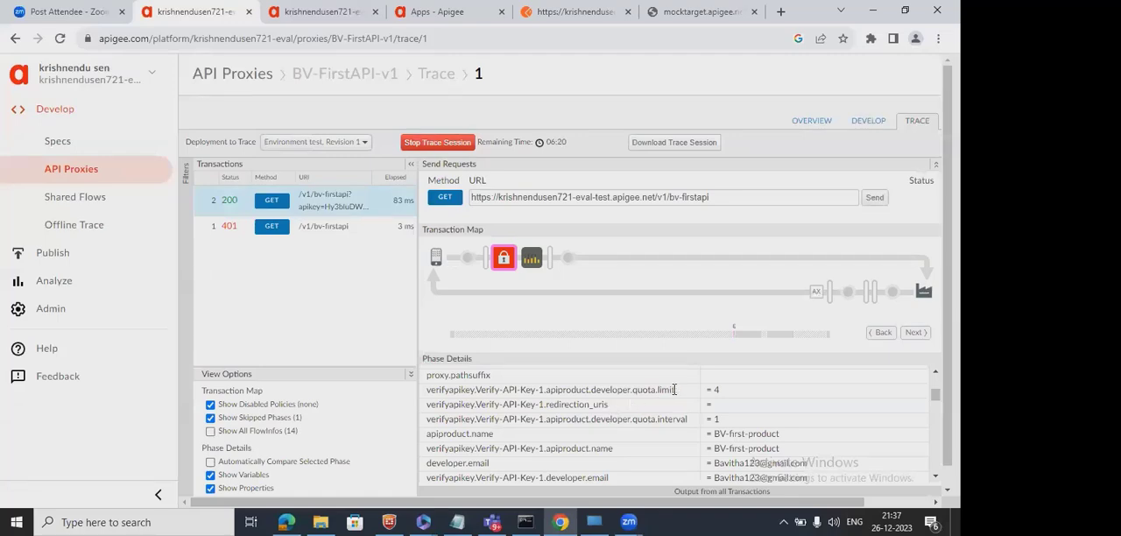
Examine each segment of the verifyapikey.Verify-API-Key-1.apiproduct.developer.quota.limit variable and copy its full name.
drag(675, 389, 655, 391)
click(455, 394)
drag(545, 391, 514, 391)
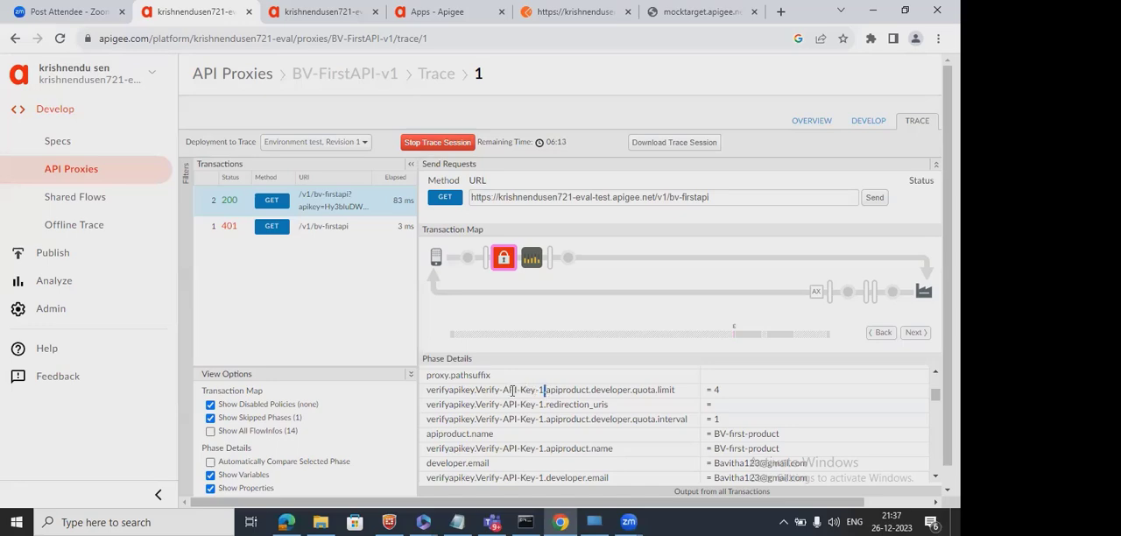
double_click(440, 392)
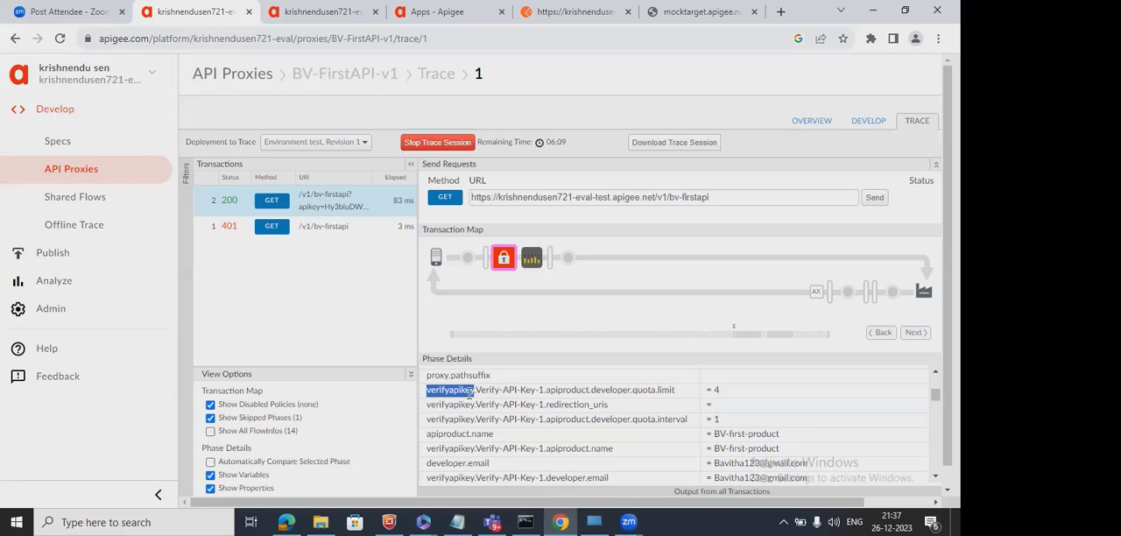
click(470, 394)
double_click(469, 394)
drag(477, 391, 543, 390)
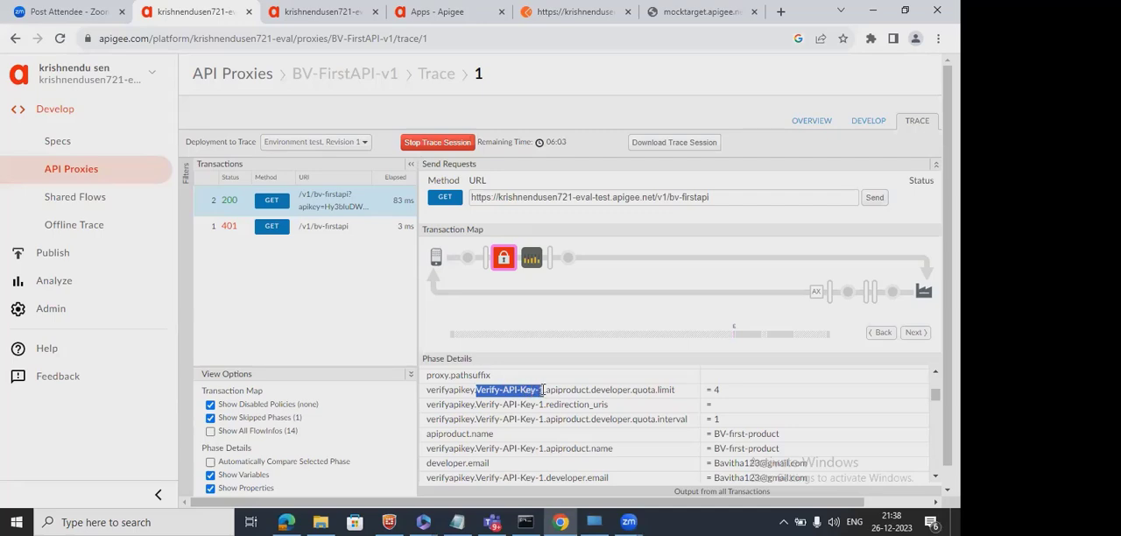
double_click(567, 390)
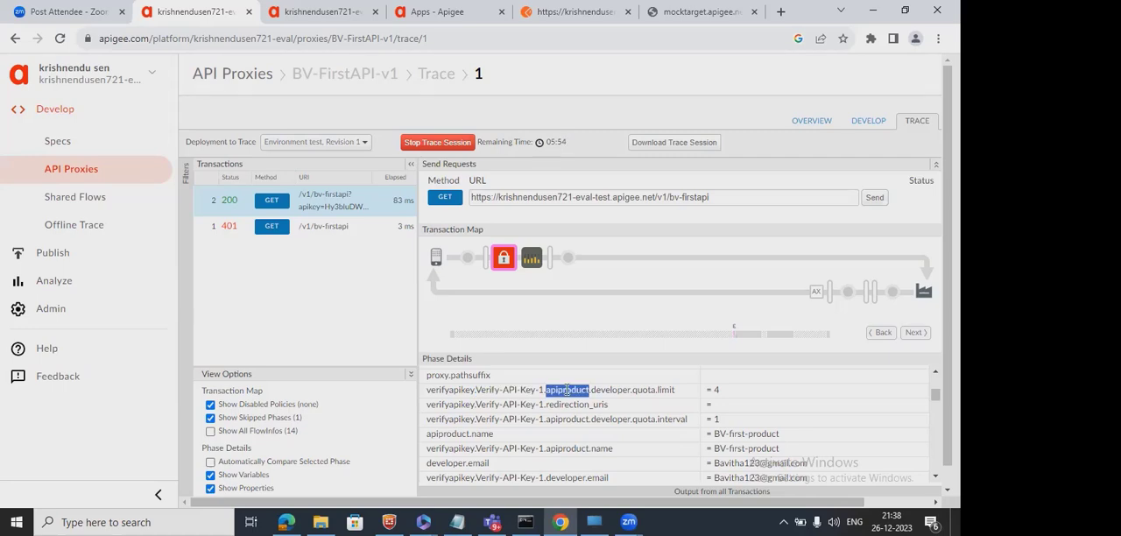
mouse_move(501, 267)
double_click(619, 391)
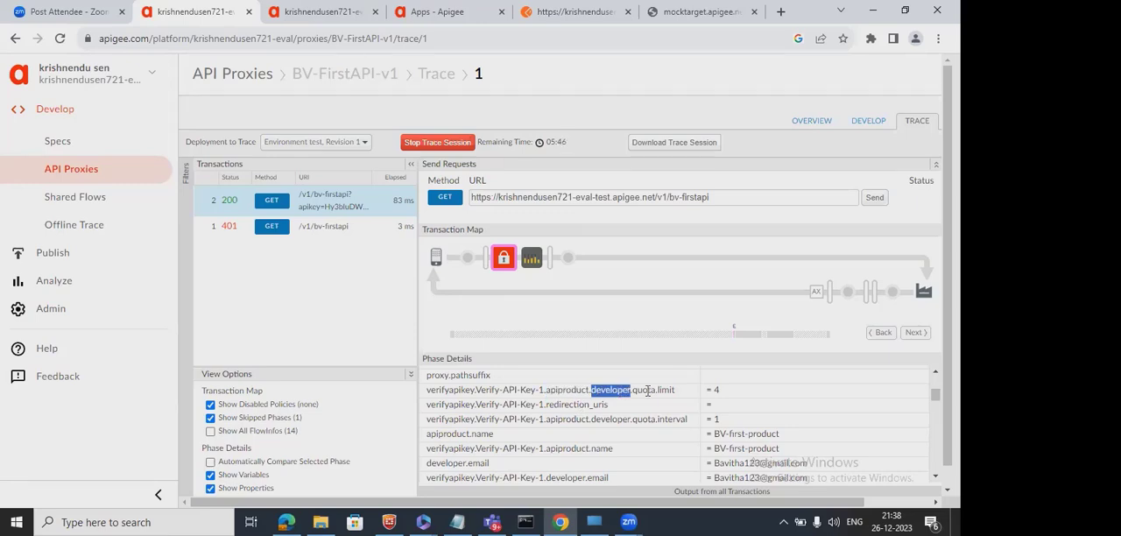
drag(675, 391, 427, 389)
key(ctrl+c)
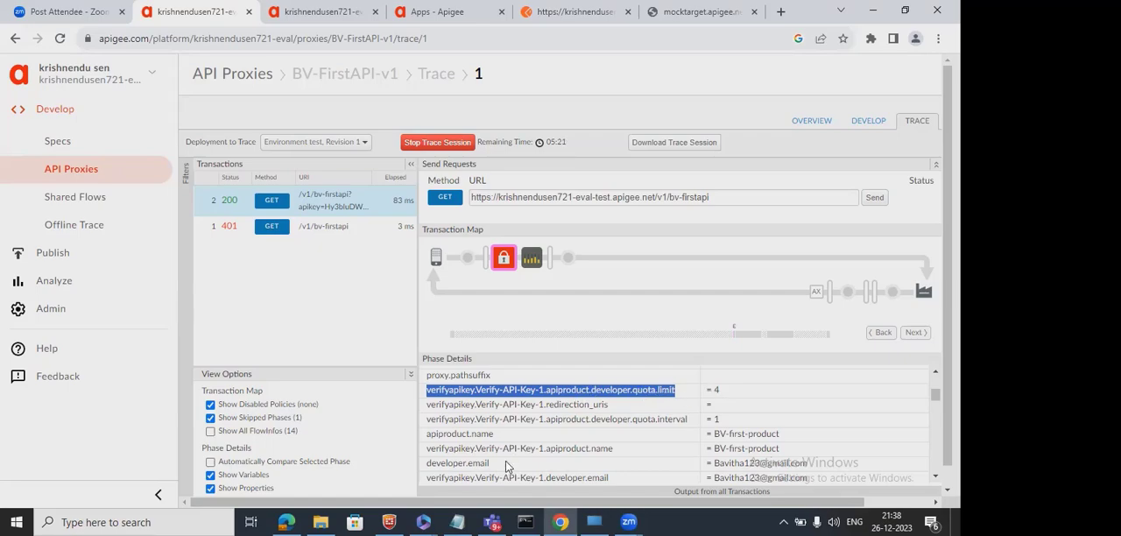
click(456, 522)
click(456, 522)
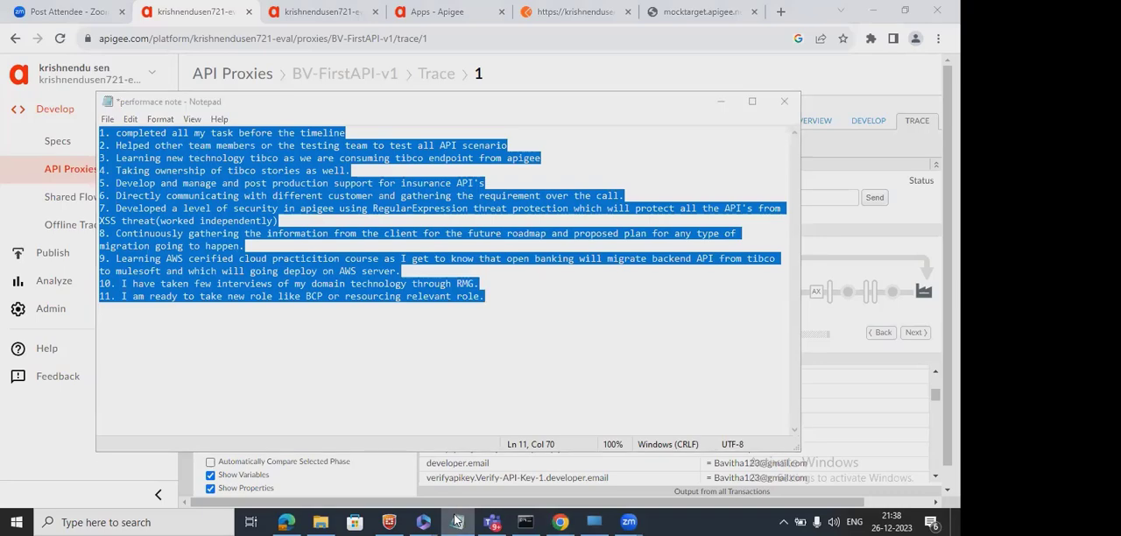
click(456, 522)
click(456, 522)
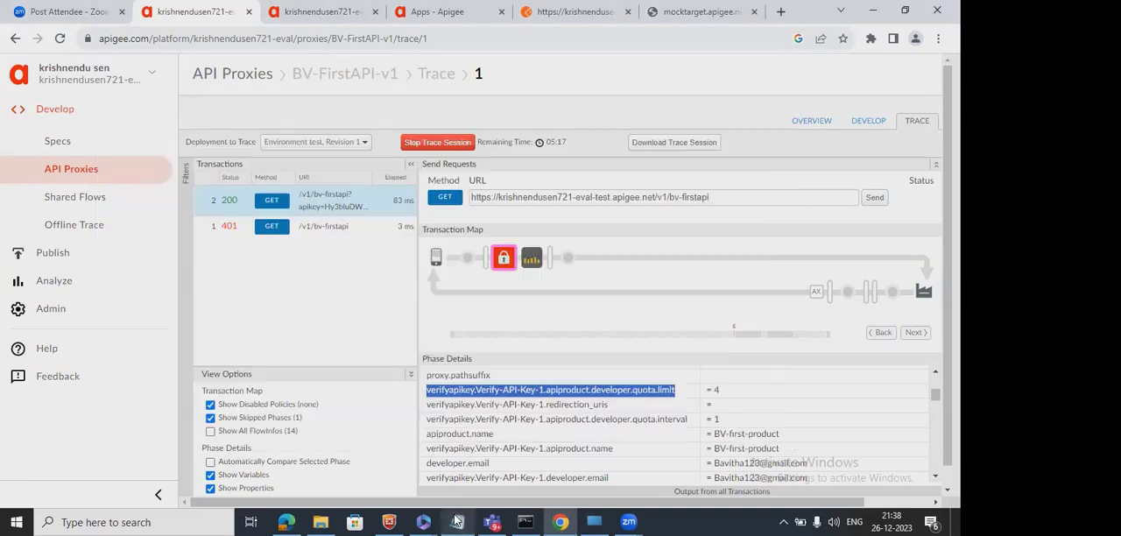
Open a new Notepad document, paste the copied quota limit variable name into it and minimize the note.
click(4, 522)
text(note)
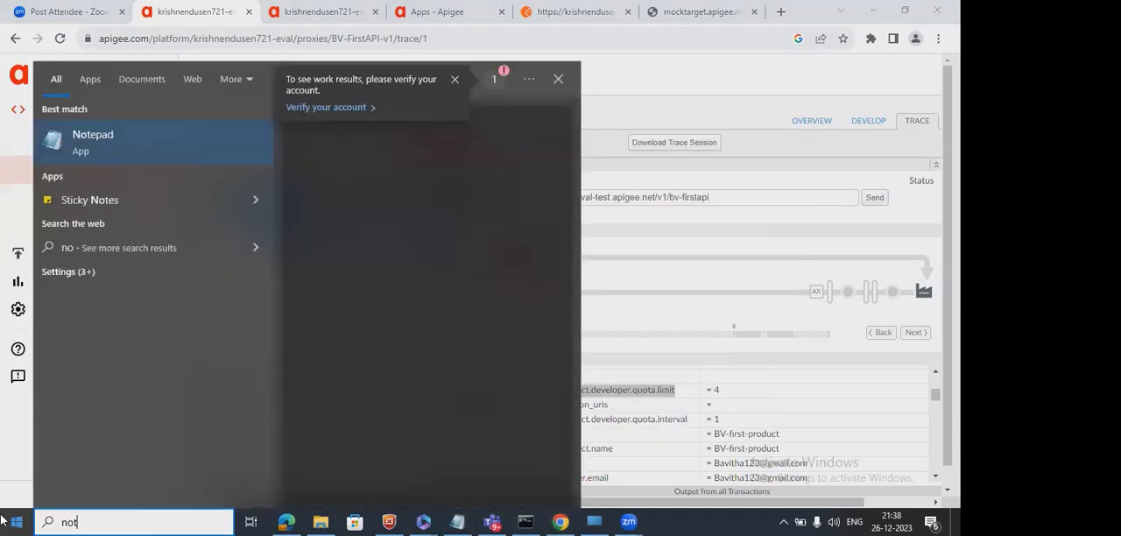
click(92, 145)
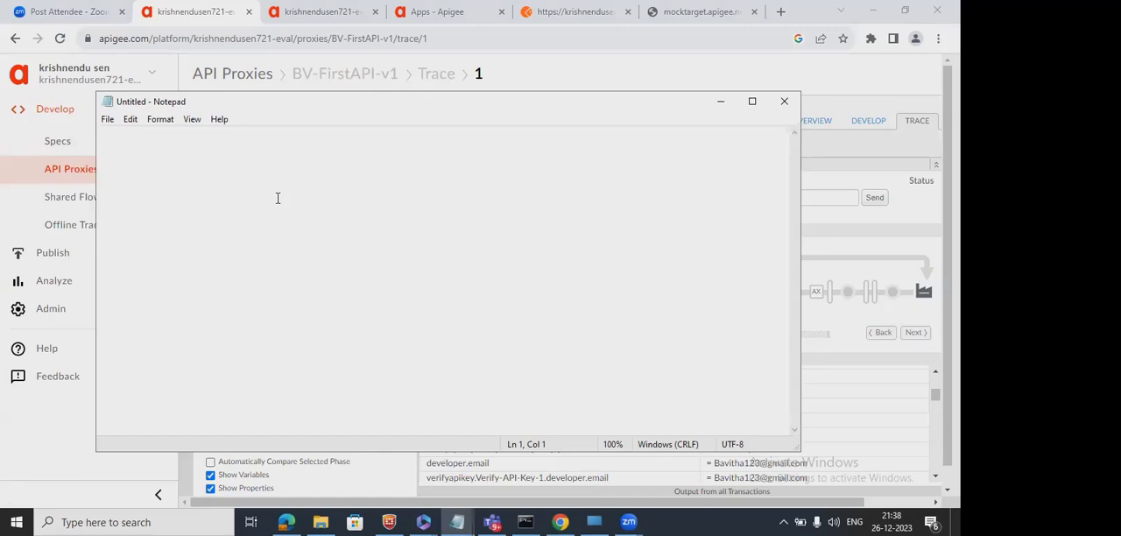
key(ctrl+v)
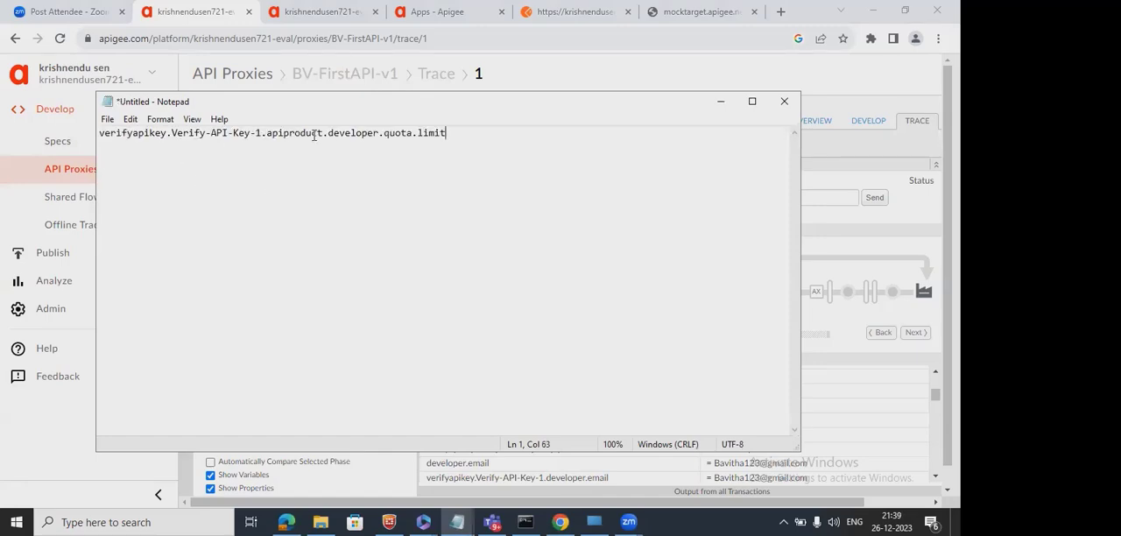
click(719, 106)
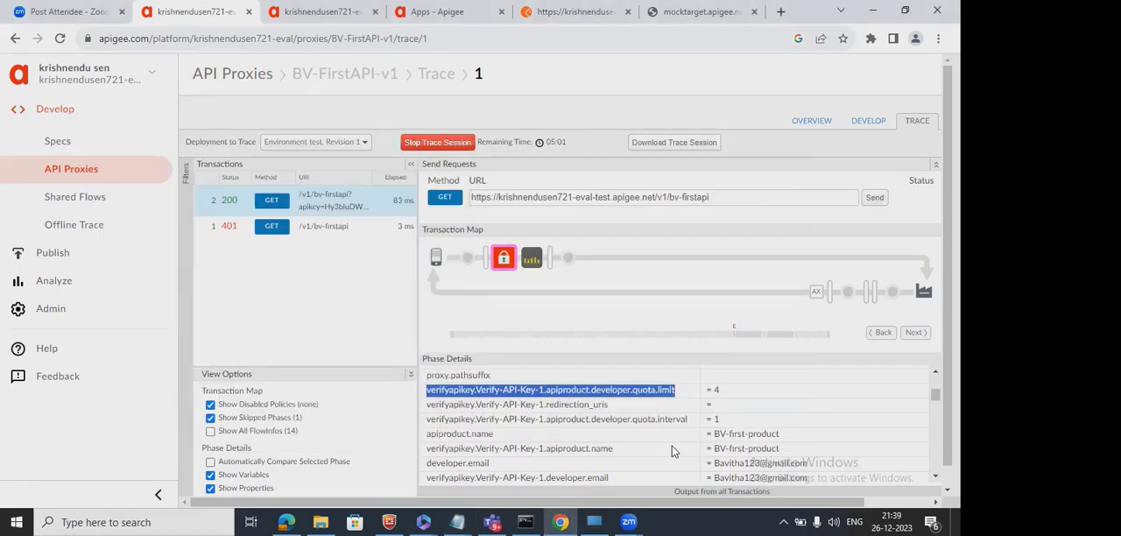
Copy verifyapikey.Verify-API-Key-1.apiproduct.developer.quota.interval from the trace variables and paste it on the second line of the untitled Notepad note.
double_click(715, 391)
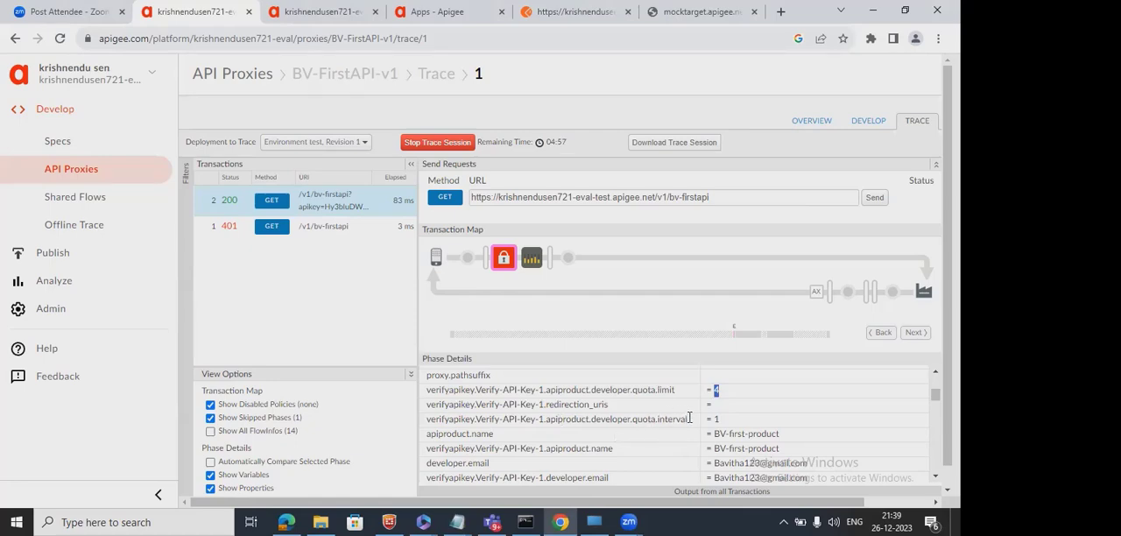
drag(690, 418, 427, 421)
key(ctrl+c)
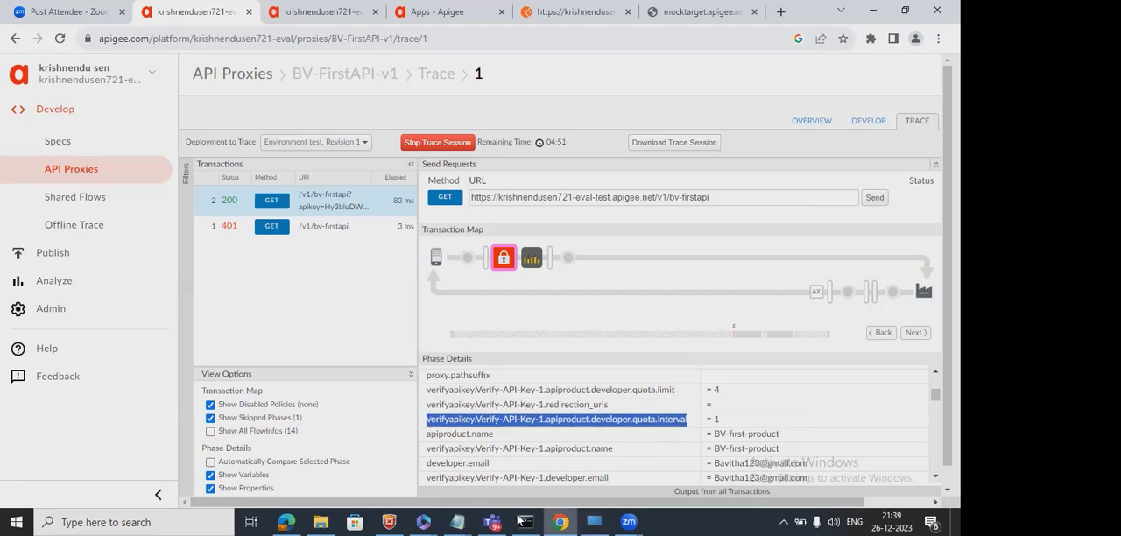
click(455, 520)
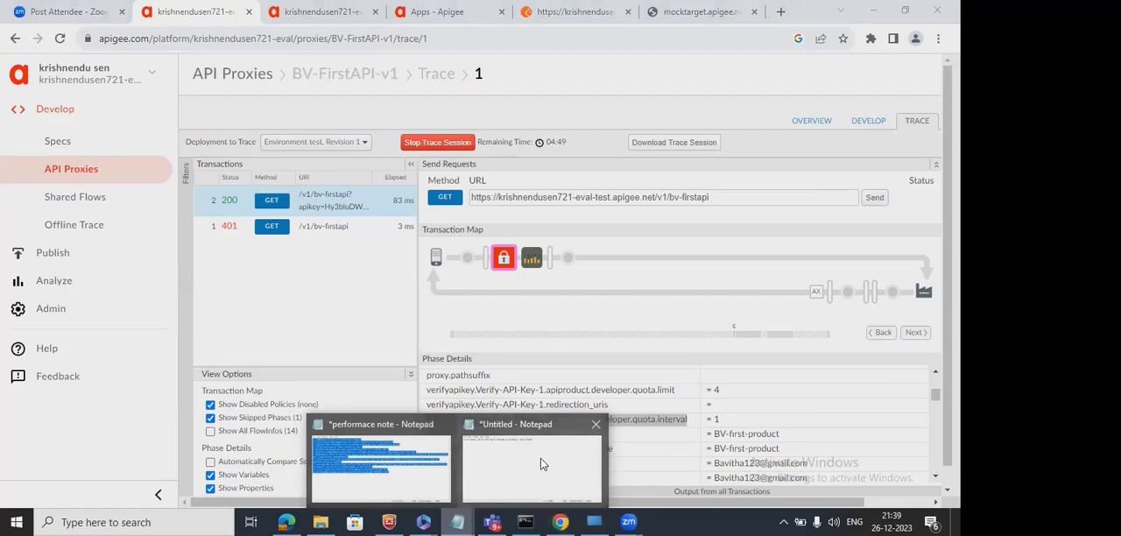
click(540, 458)
key(Return)
key(ctrl+v)
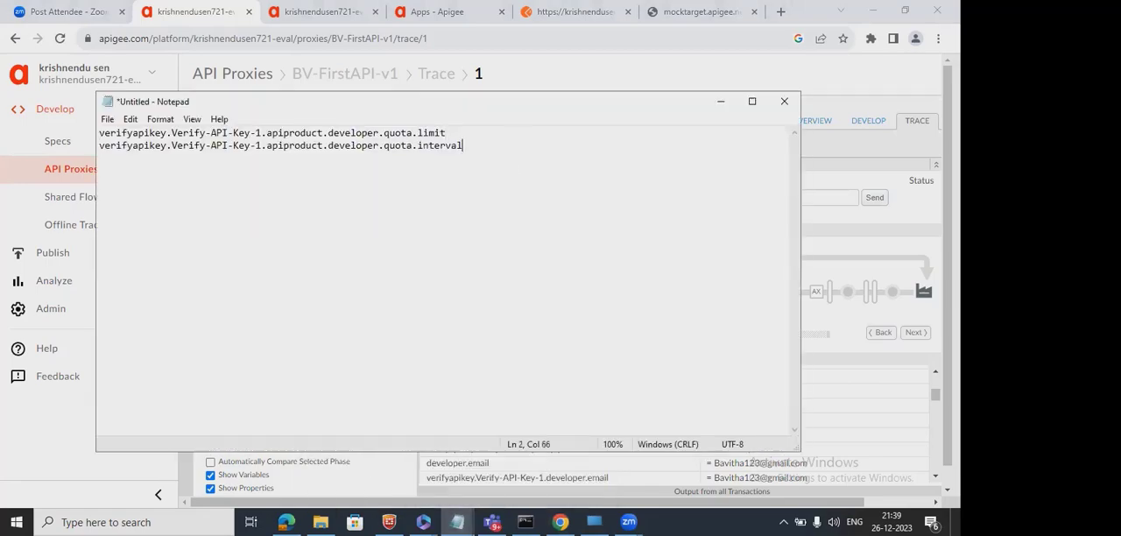
Find and copy verifyapikey.Verify-API-Key-1.apiproduct.developer.quota.timeunit in the trace variables and paste it as the Notepad note's third line.
click(563, 521)
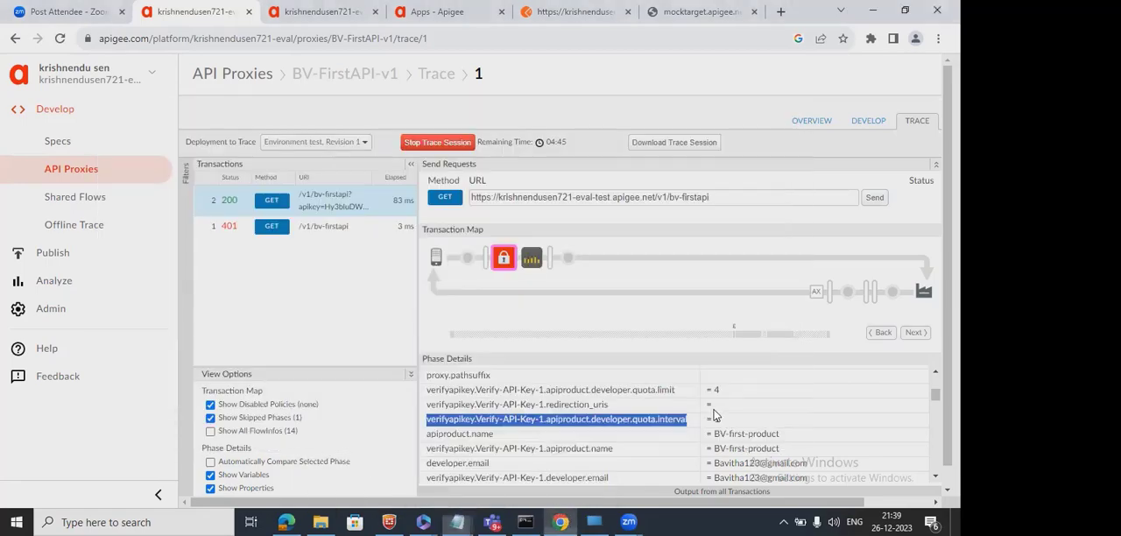
click(755, 448)
scroll(755, 447, down, 3)
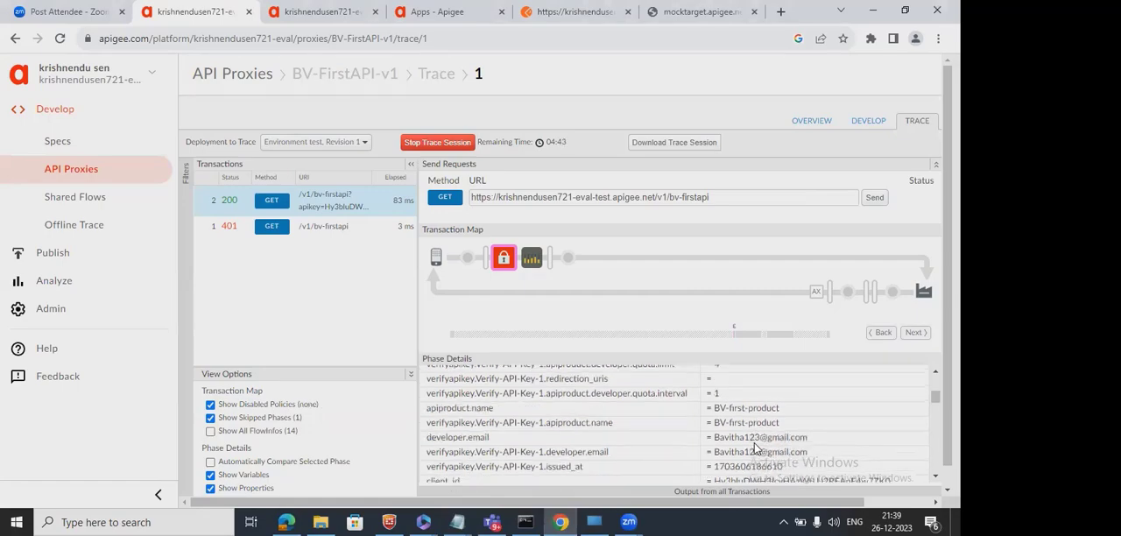
scroll(755, 444, down, 5)
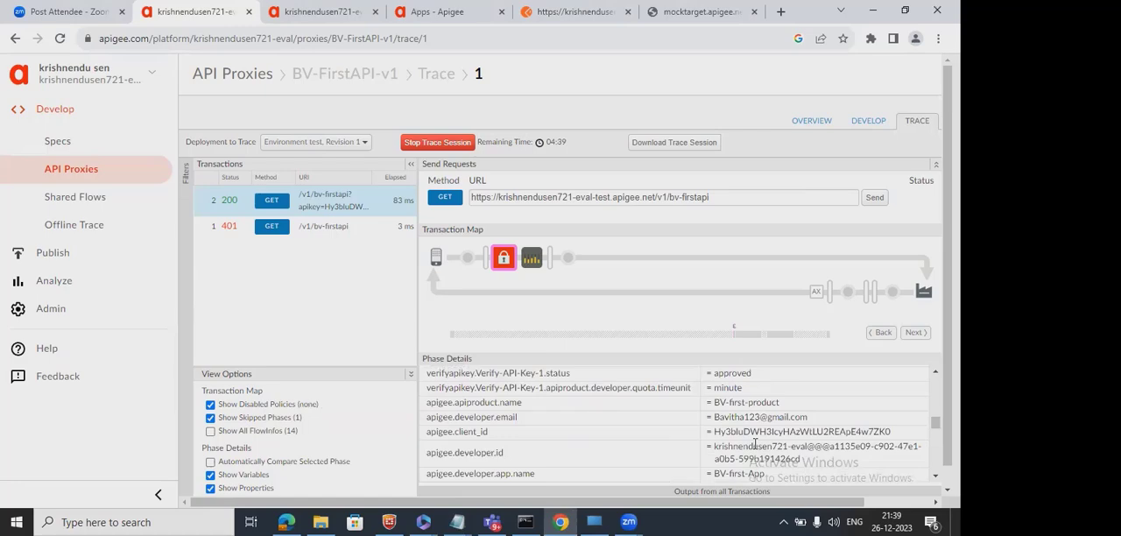
drag(691, 387, 427, 386)
key(ctrl+c)
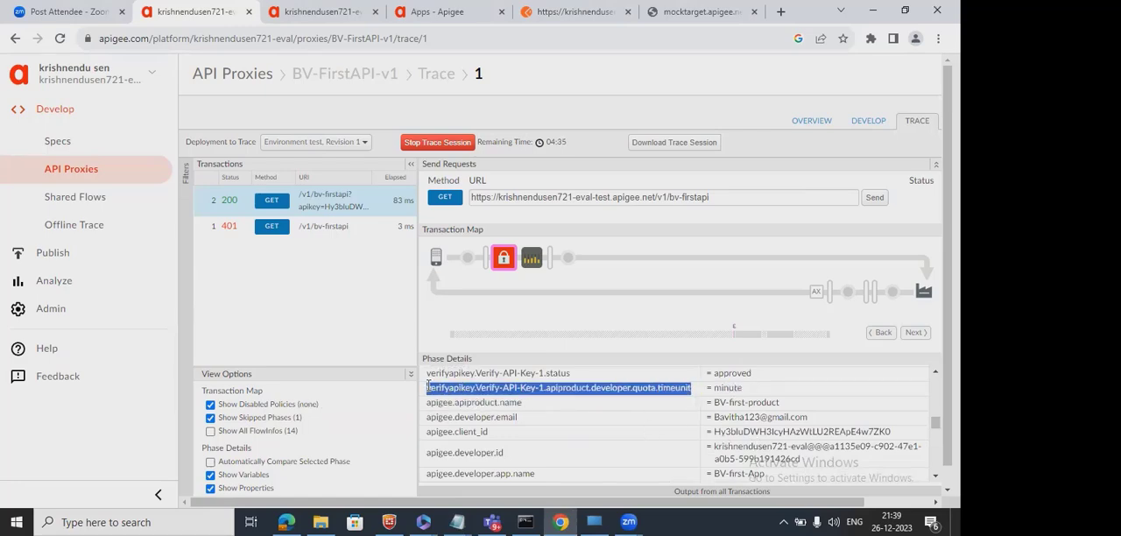
click(450, 520)
click(598, 442)
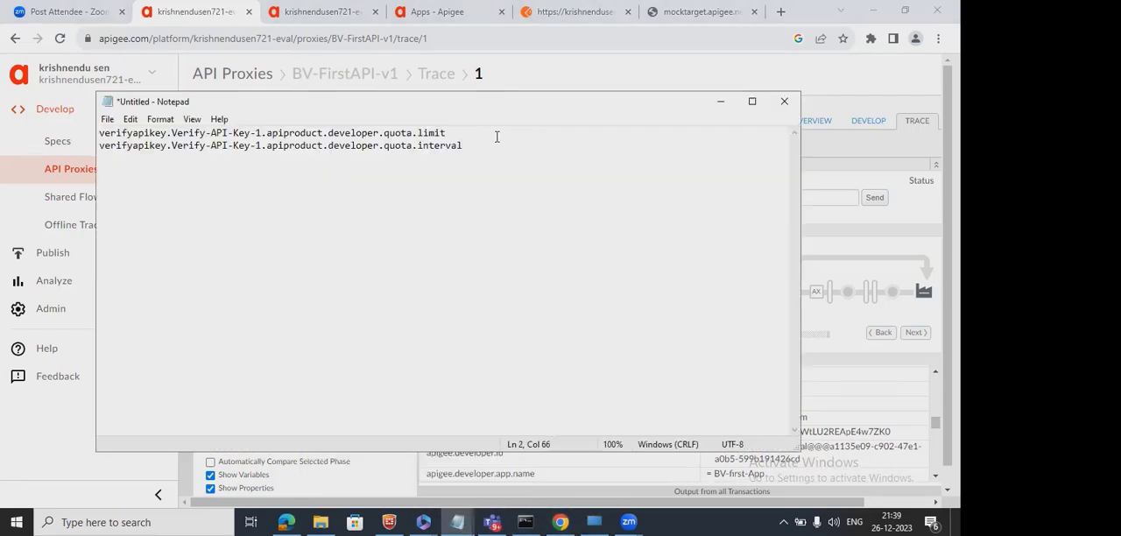
key(ctrl+v)
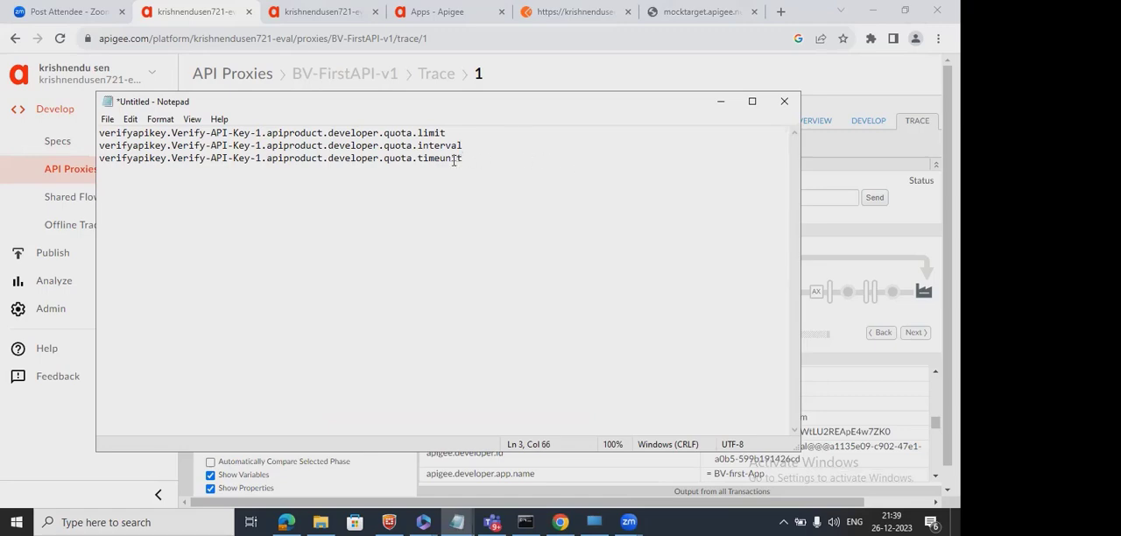
click(446, 132)
Switch to the other BV-FirstAPI-v1 editor in the browser and examine the Allow count, Interval and TimeUnit in the Quota-1 policy's XML.
click(308, 27)
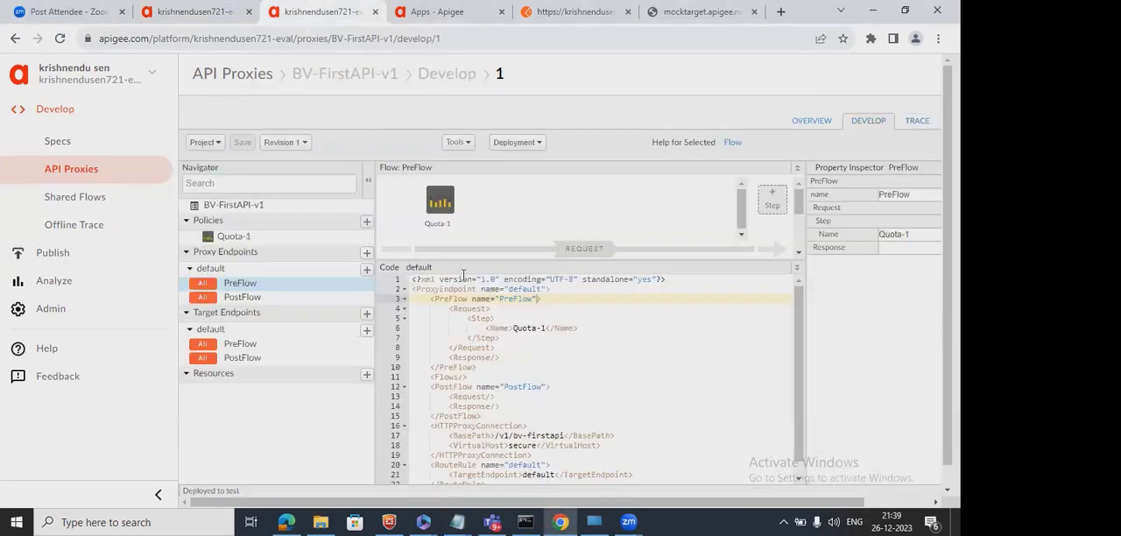
click(440, 201)
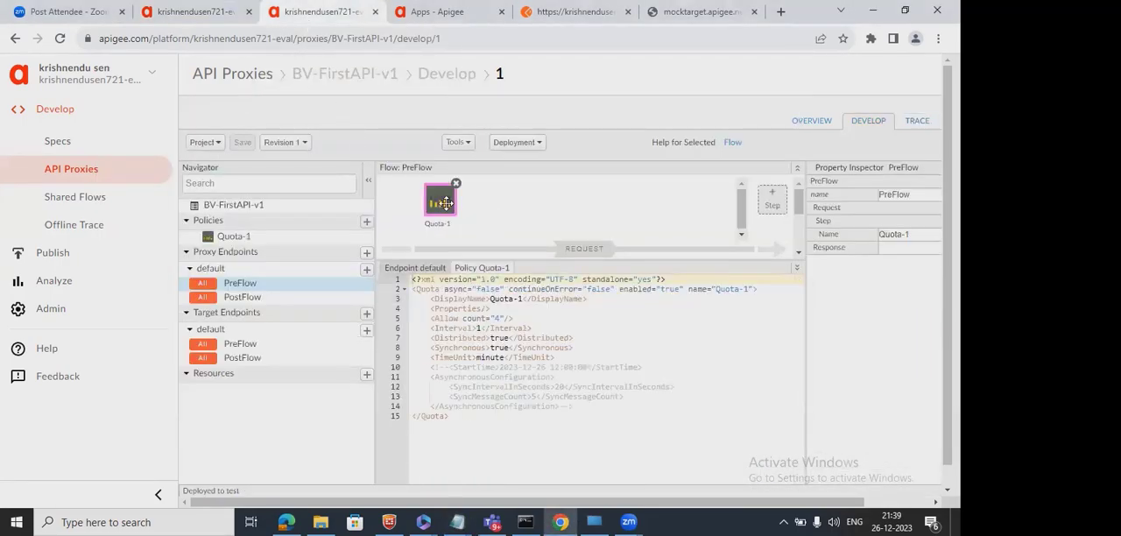
click(500, 319)
click(477, 329)
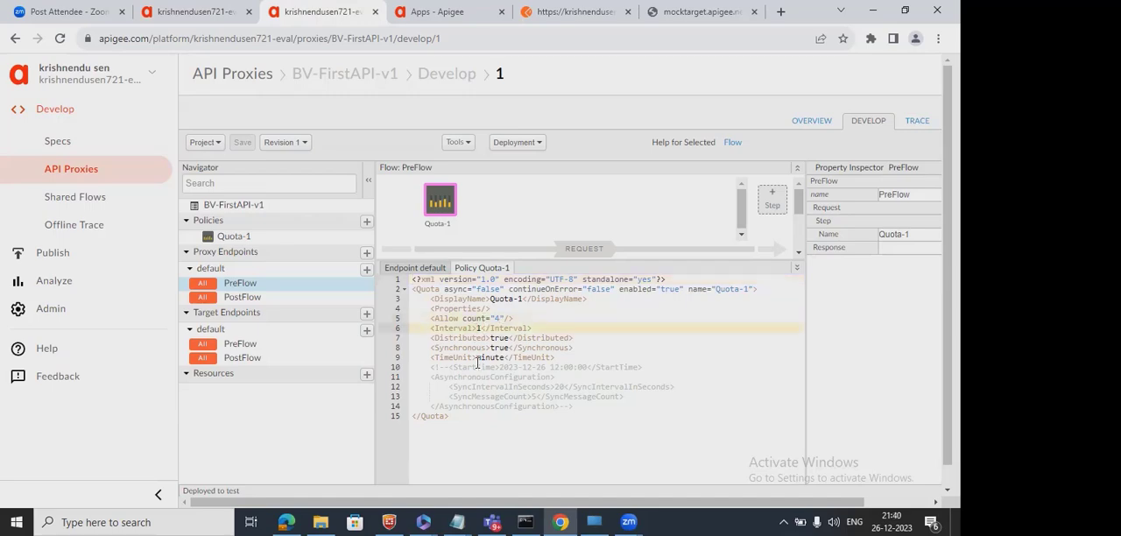
double_click(477, 366)
double_click(481, 359)
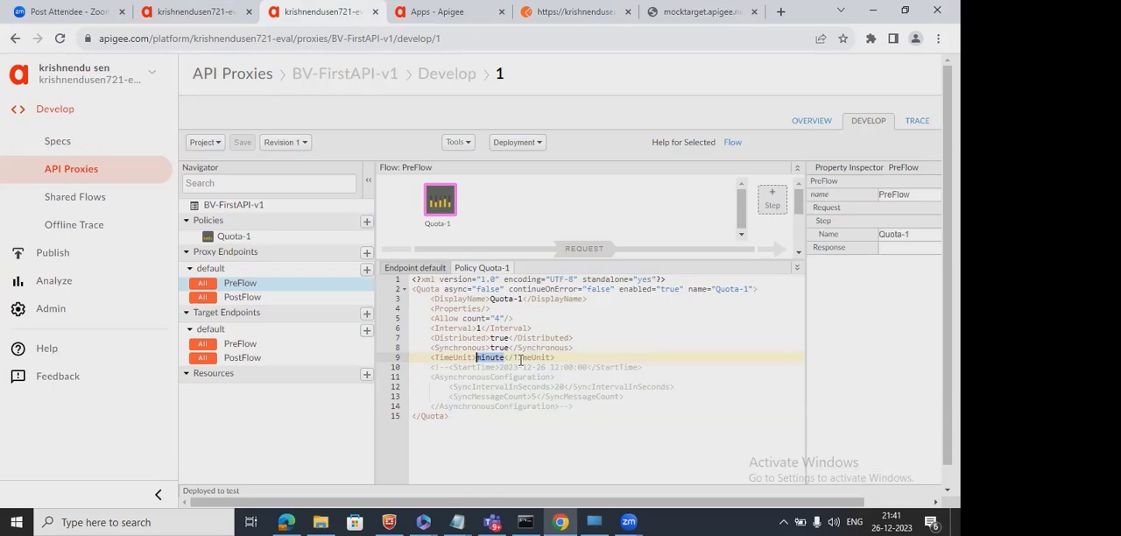
Return from the trace to its proxy editor and examine the XML of the Verify API Key-1 and Quota-1 policies.
click(194, 18)
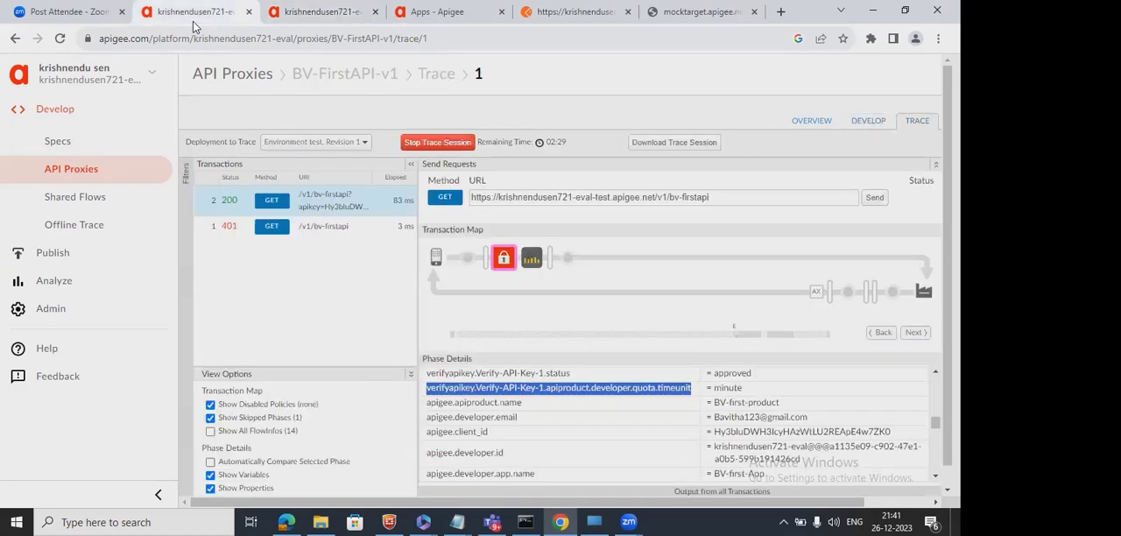
click(871, 125)
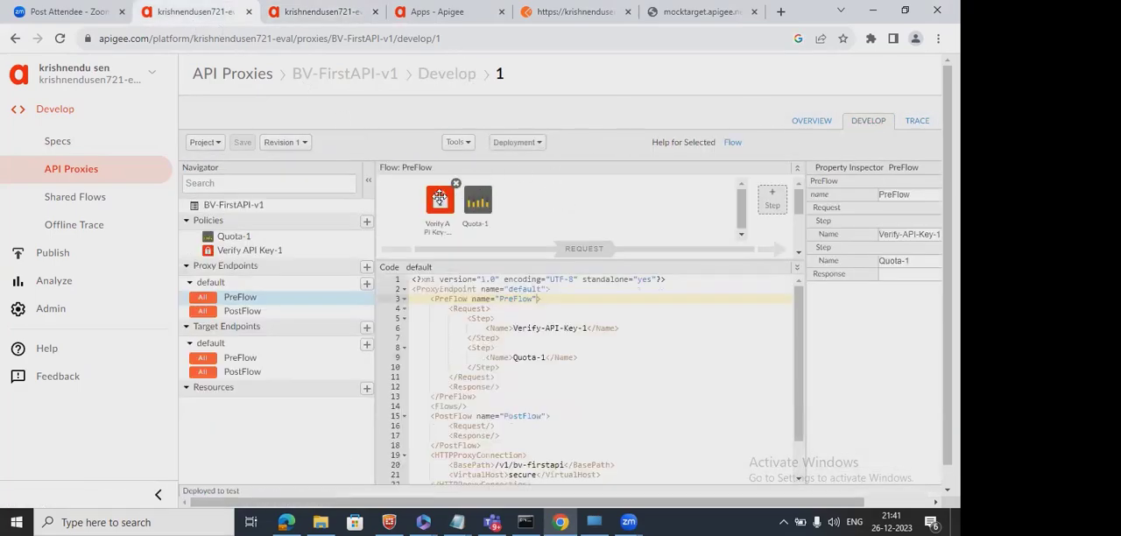
click(440, 197)
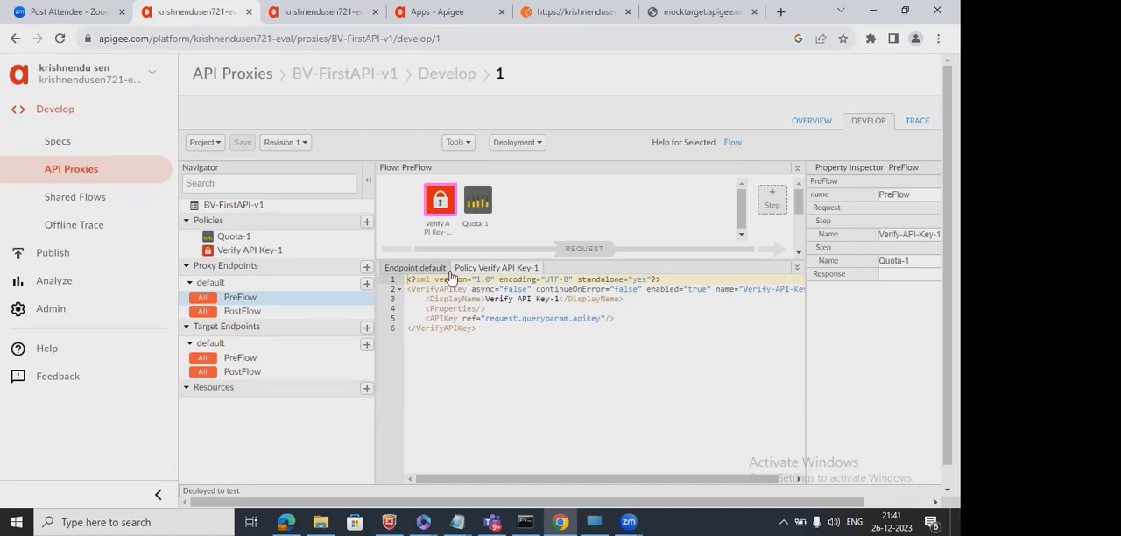
click(480, 203)
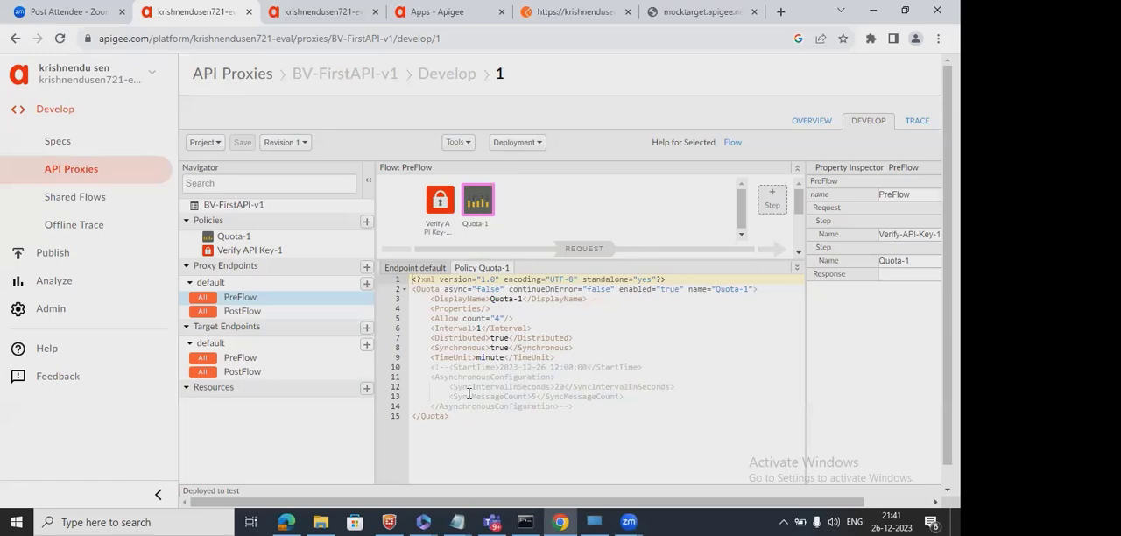
click(475, 328)
text(1)
In the other BV-FirstAPI-v1 browser tab, return to the API proxies list and search it for Quota.
click(361, 20)
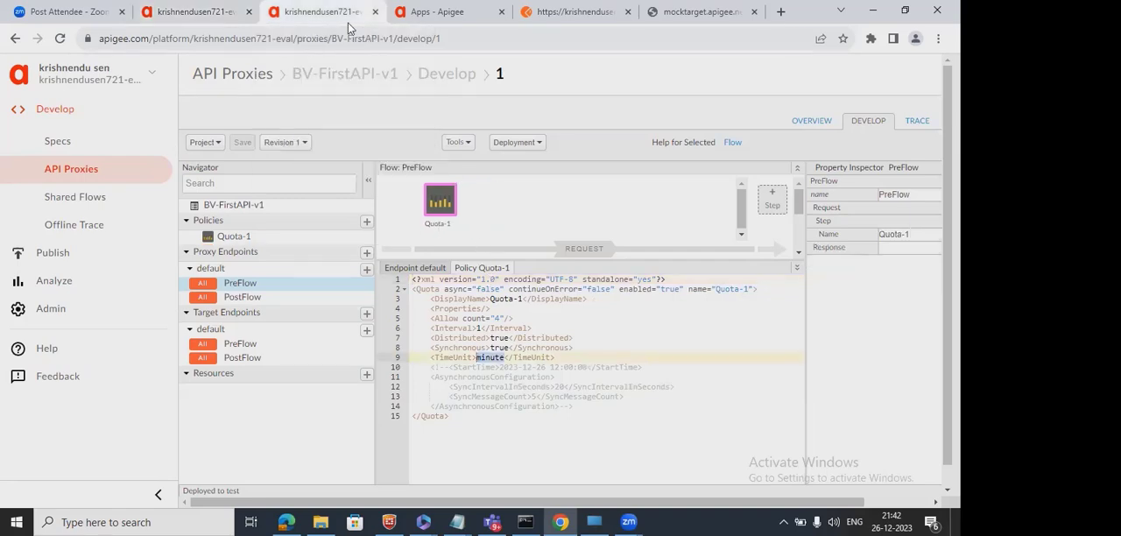
click(224, 73)
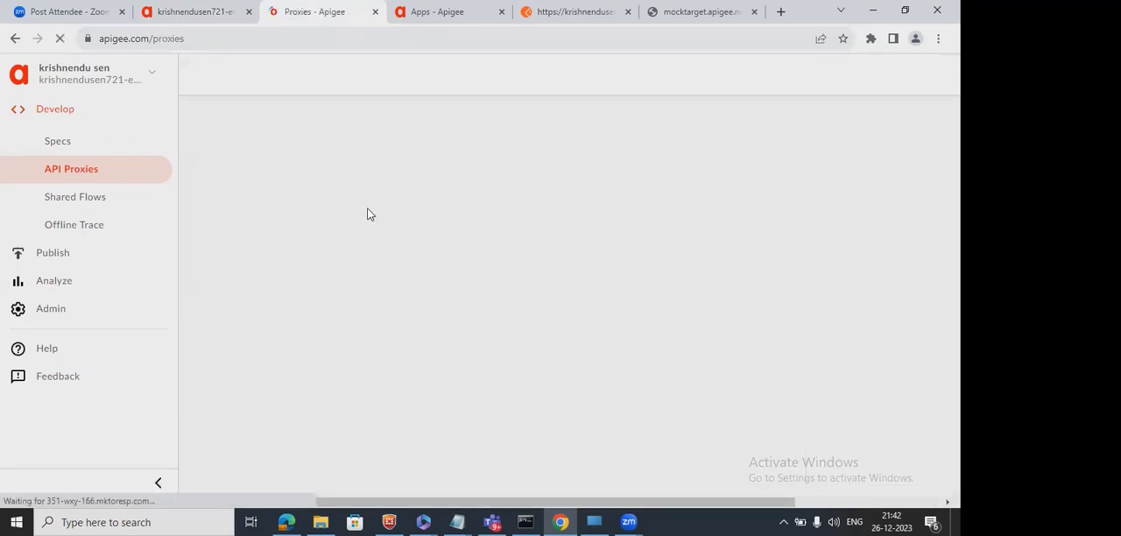
click(472, 23)
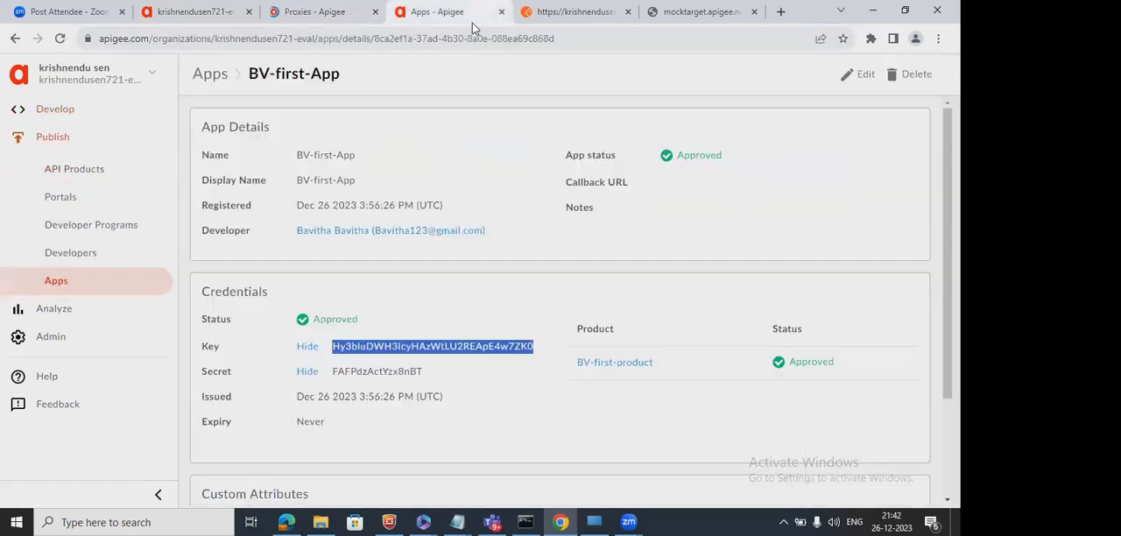
click(323, 17)
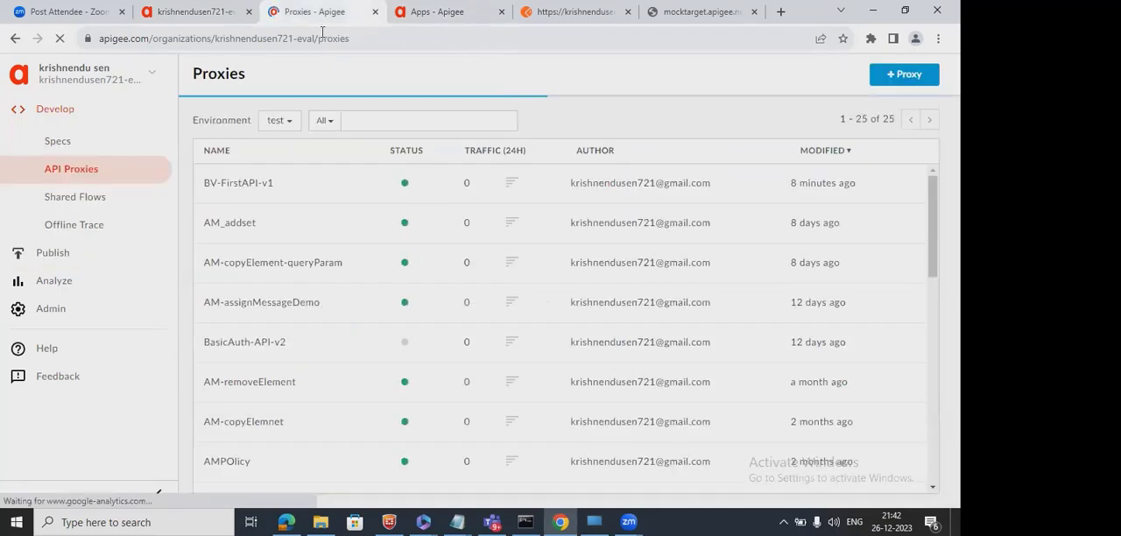
click(372, 120)
text(Qutoa)
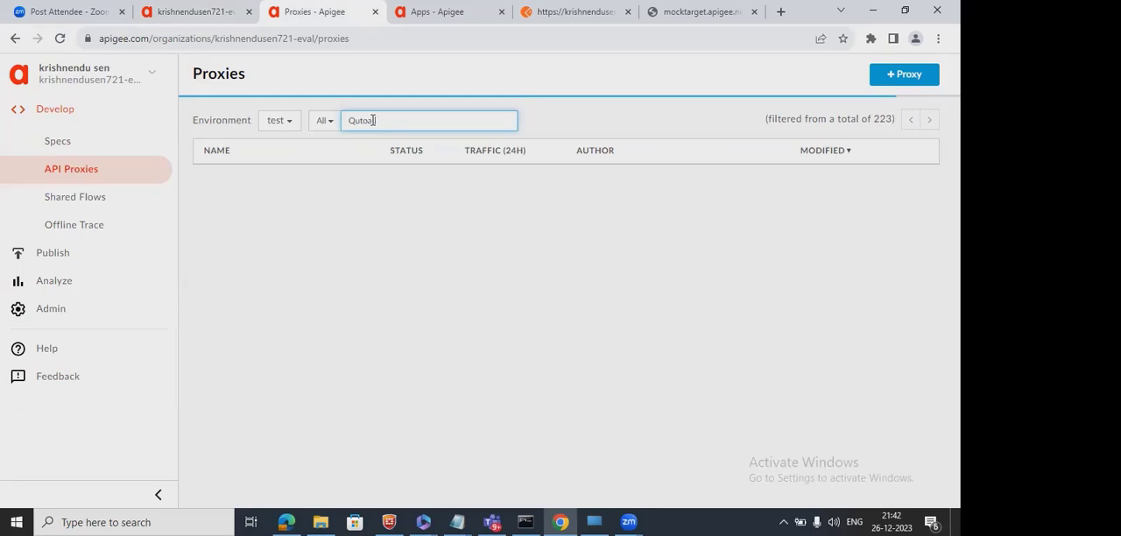
text(\\\)
key(BackSpace)
key(BackSpace)
key(BackSpace)
key(BackSpace)
key(BackSpace)
key(BackSpace)
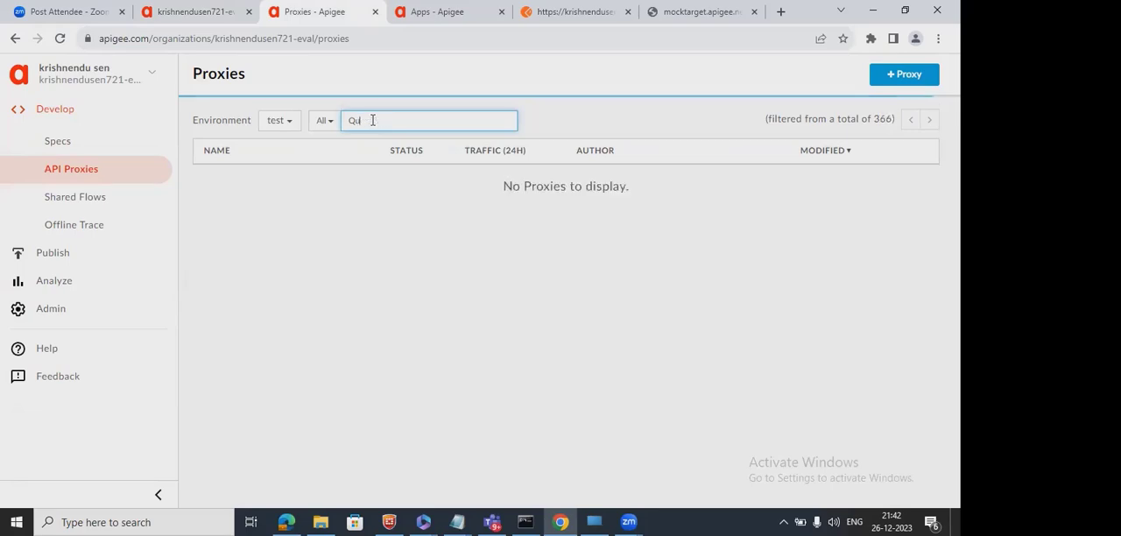
text(ota)
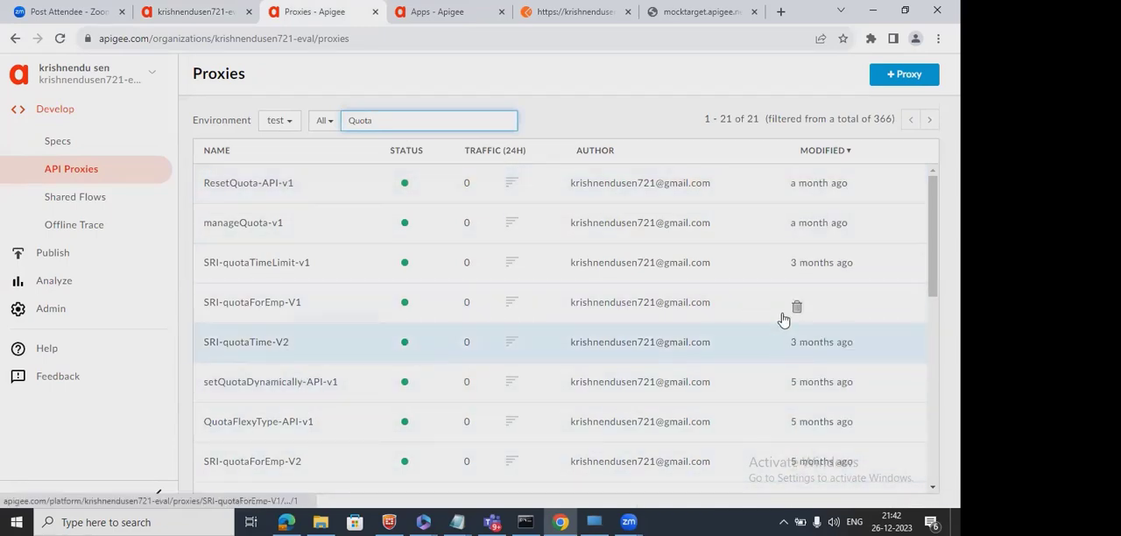
Open setQuotaDynamically-API-v1 for development and copy its Quota-1 policy's XML lines from Identifier through Synchronous.
click(289, 388)
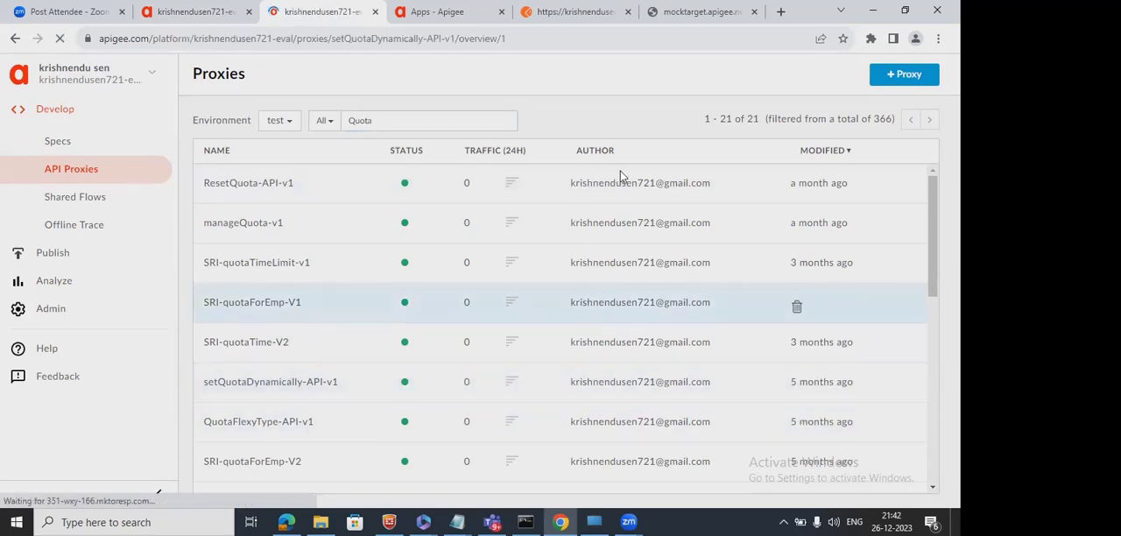
click(871, 127)
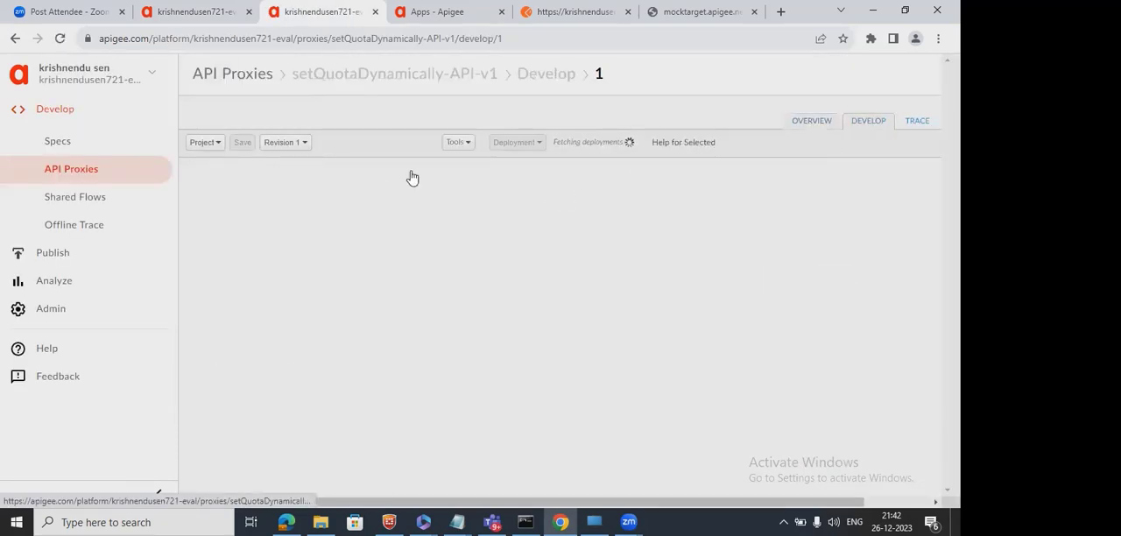
click(479, 196)
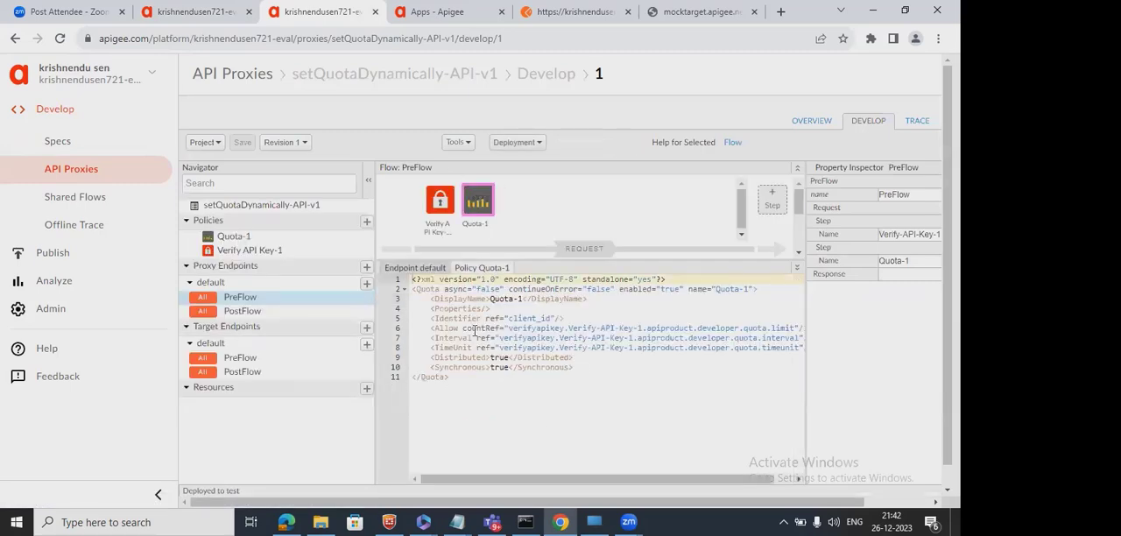
drag(429, 328, 597, 366)
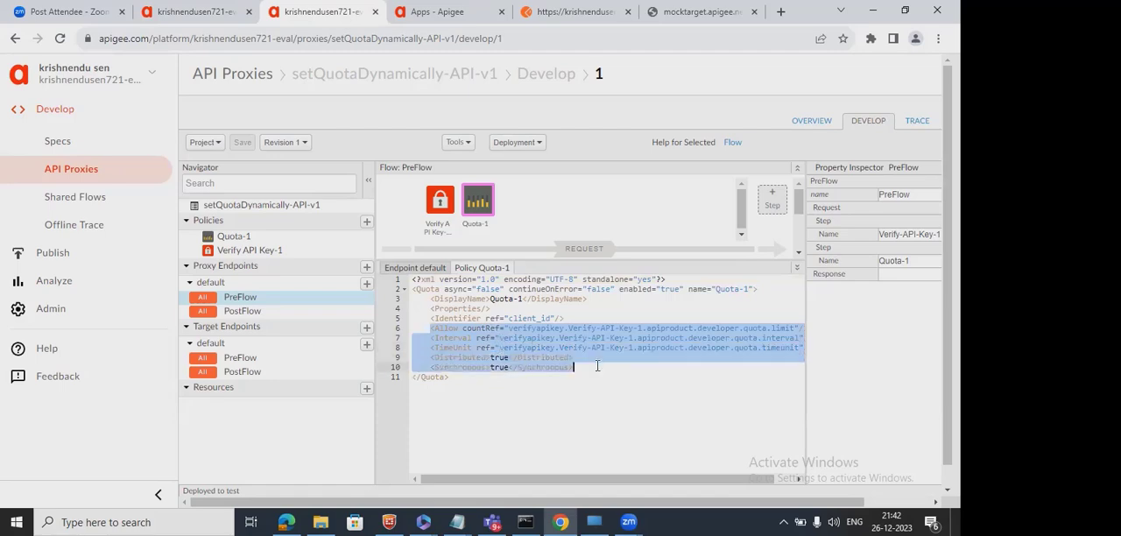
click(546, 338)
drag(431, 318, 576, 368)
key(ctrl+c)
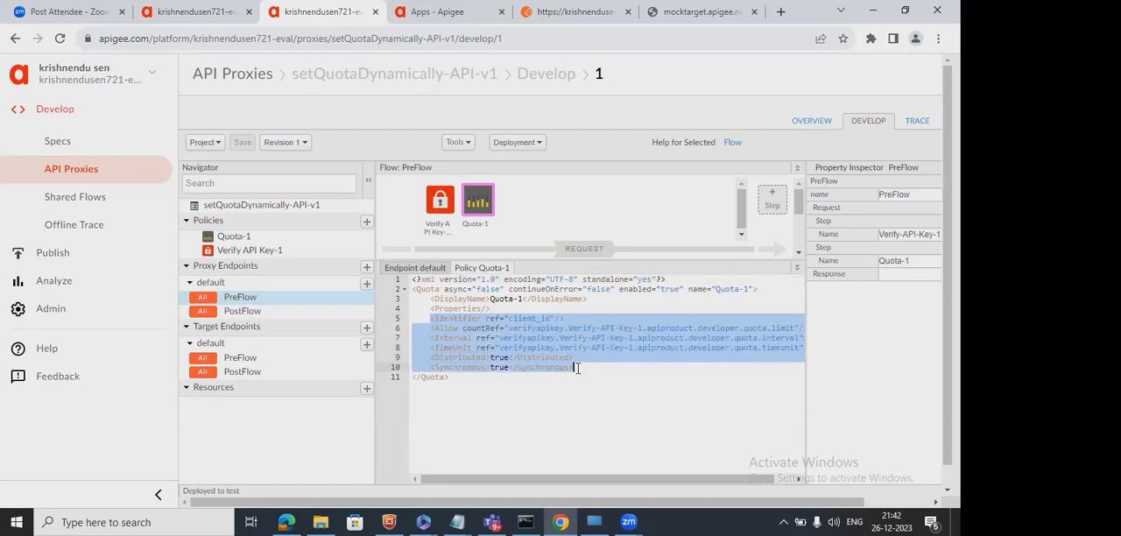
In BV-FirstAPI-v1's Quota-1 policy, replace the XML from Allow through AsynchronousConfiguration with the copied dynamic quota lines.
click(222, 14)
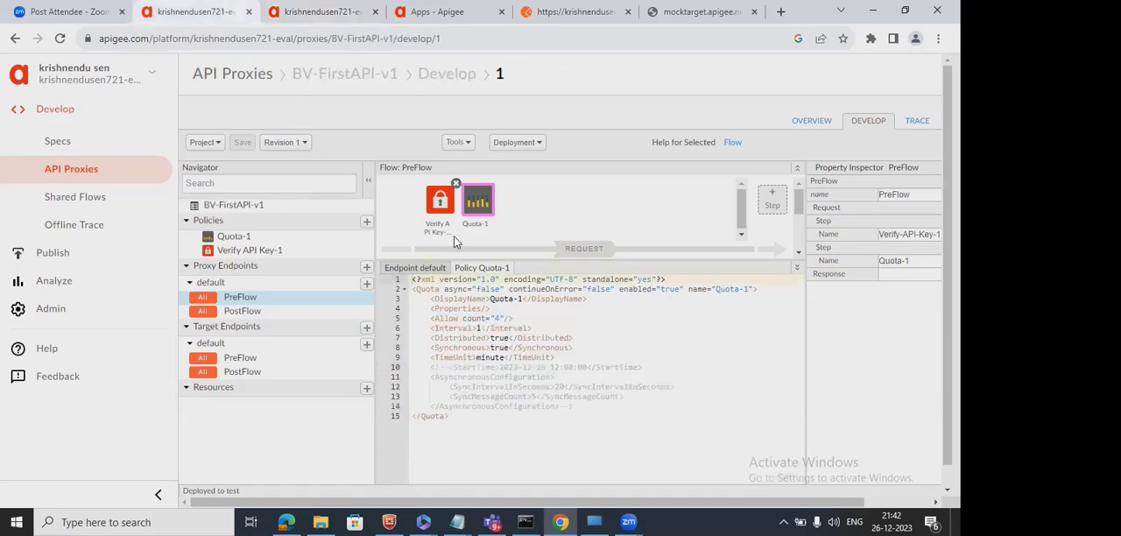
click(474, 338)
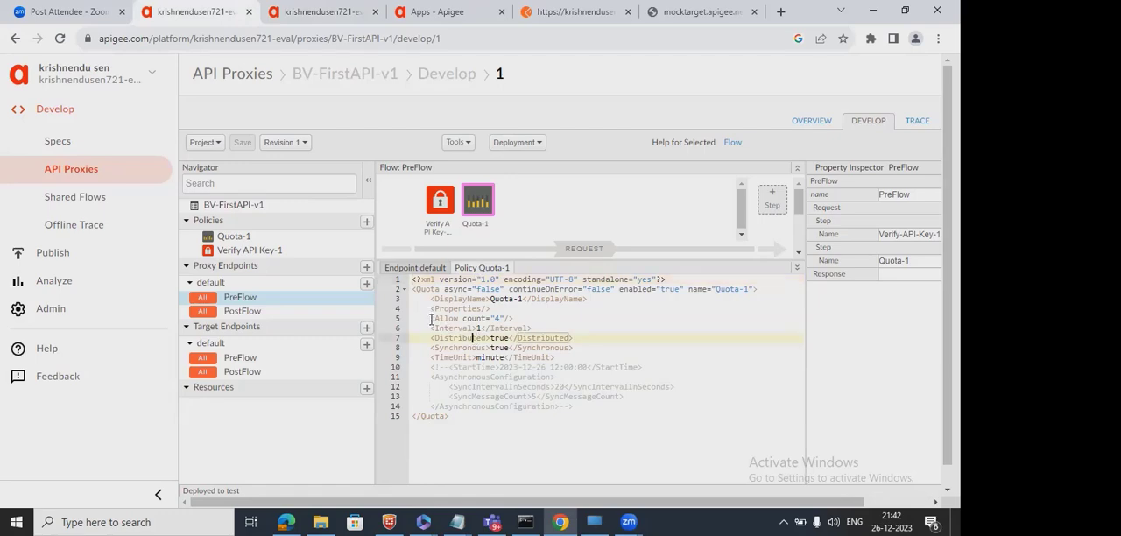
drag(431, 319, 618, 410)
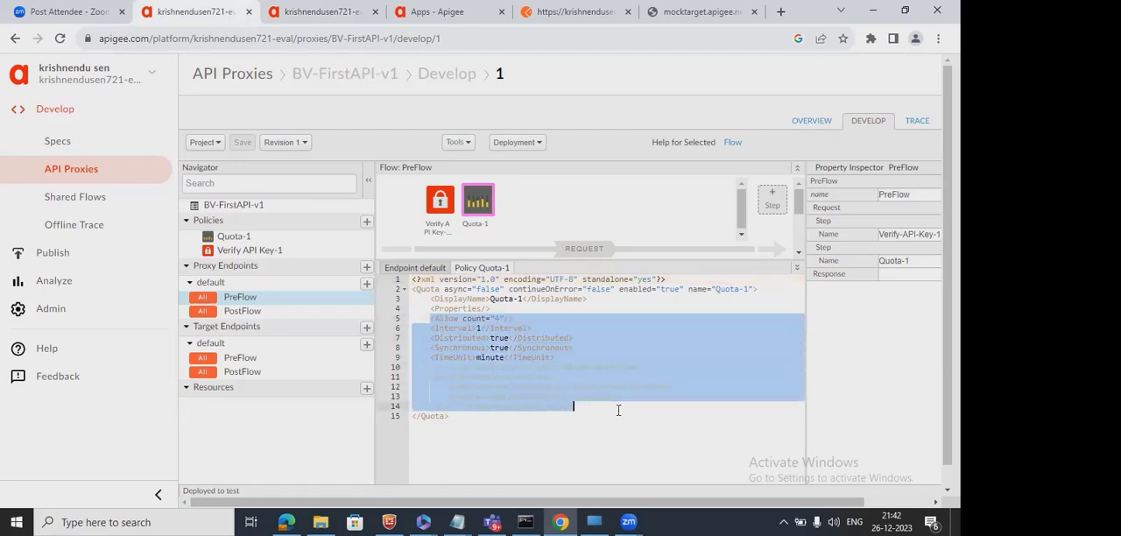
key(ctrl+v)
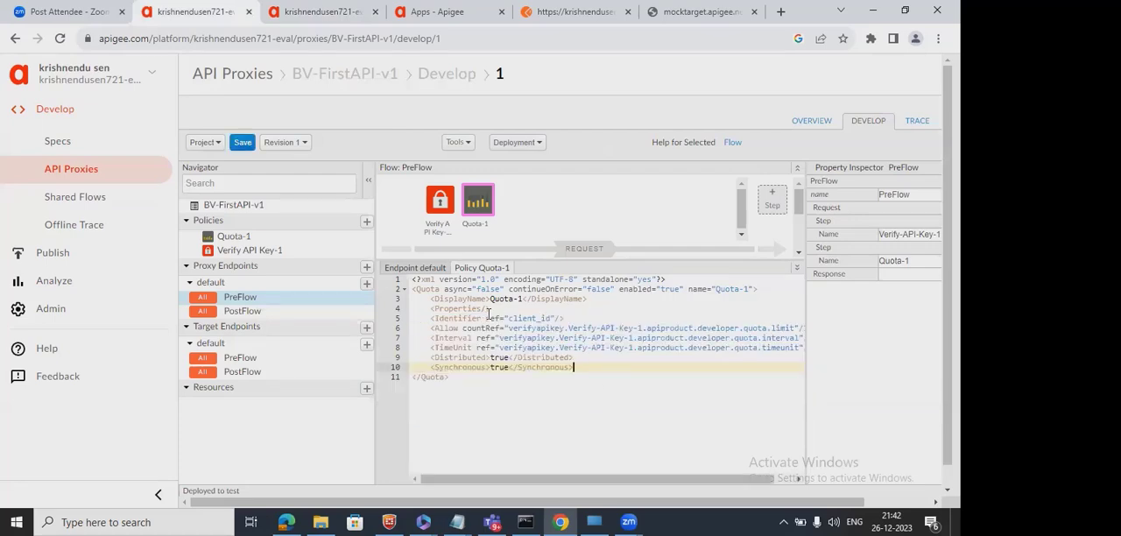
Compare the client_id Identifier reference in Quota-1 with the APIKey reference in the Verify API Key-1 policy.
double_click(538, 318)
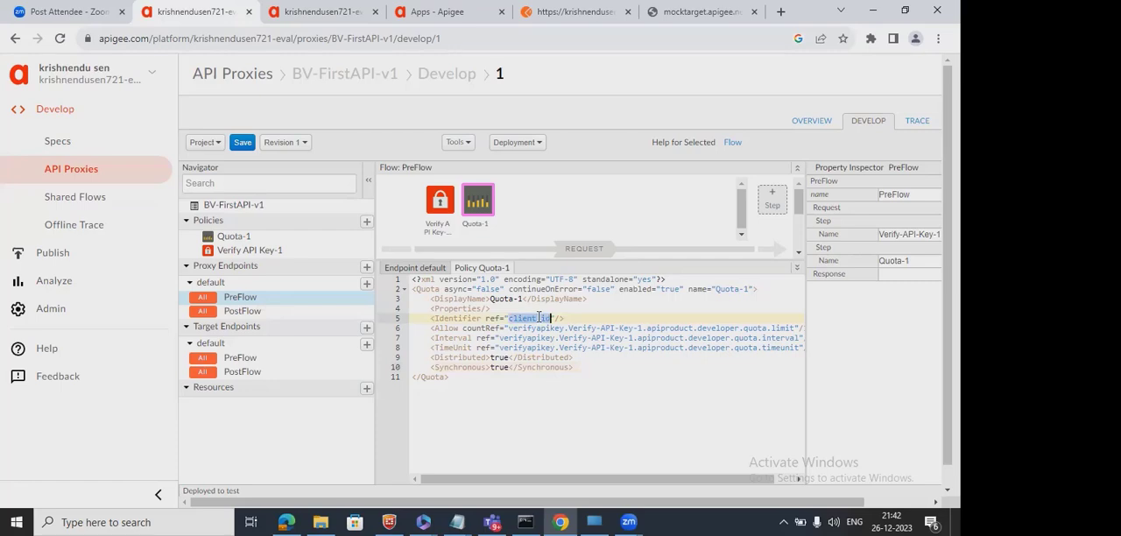
click(441, 203)
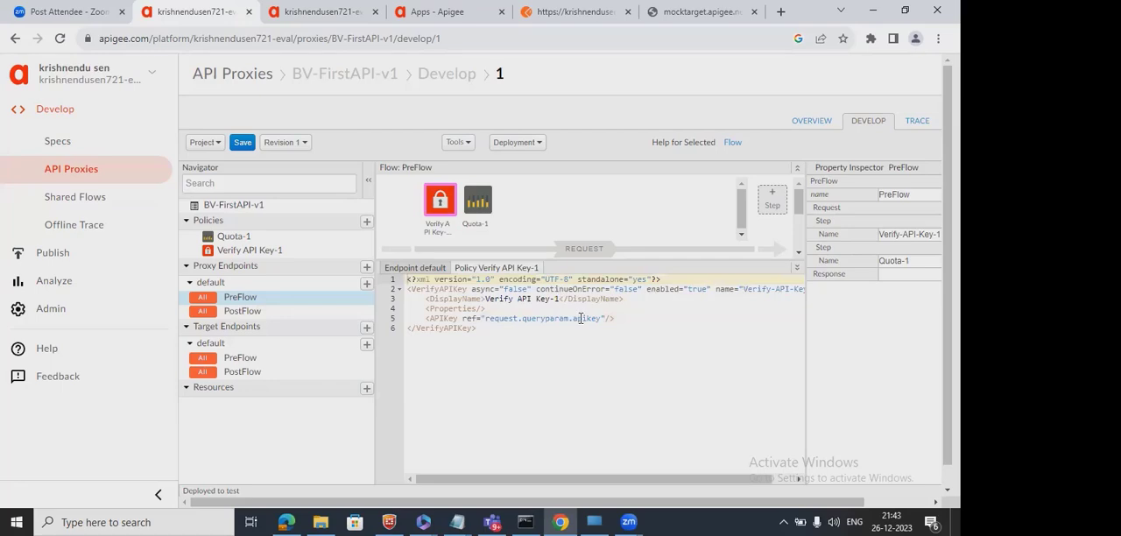
click(478, 199)
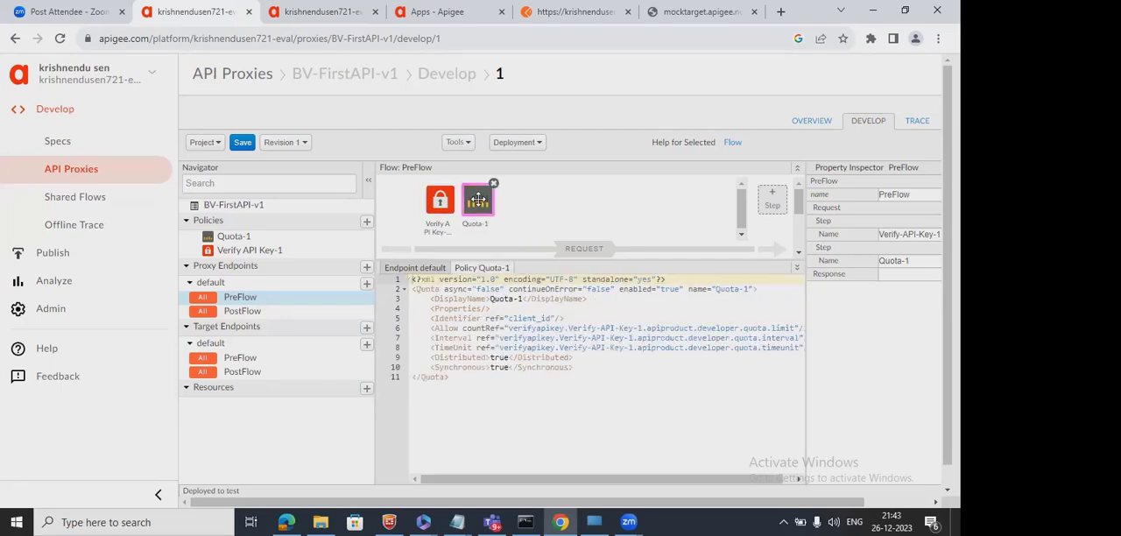
double_click(534, 318)
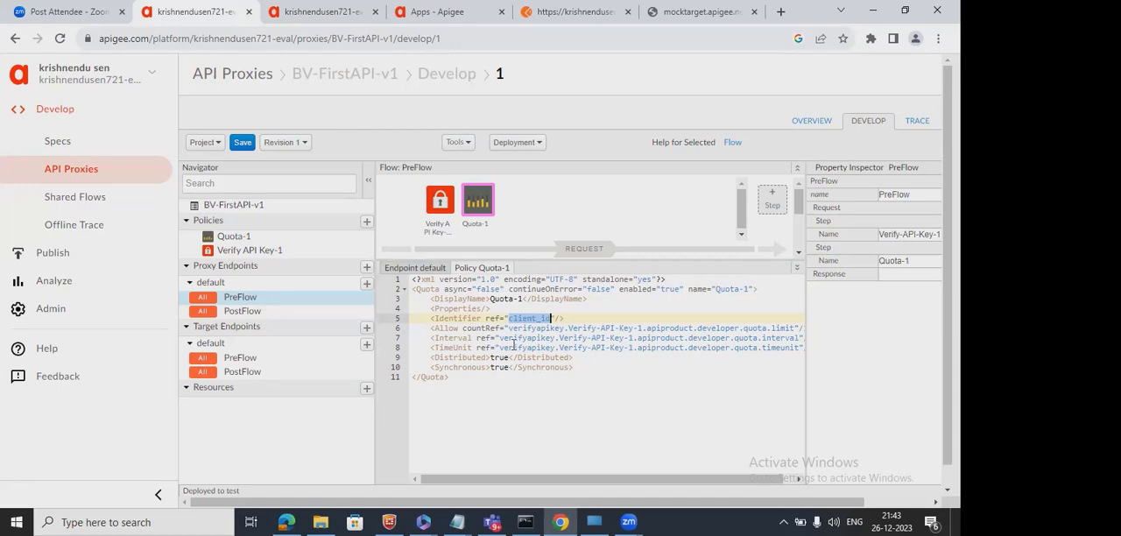
click(434, 200)
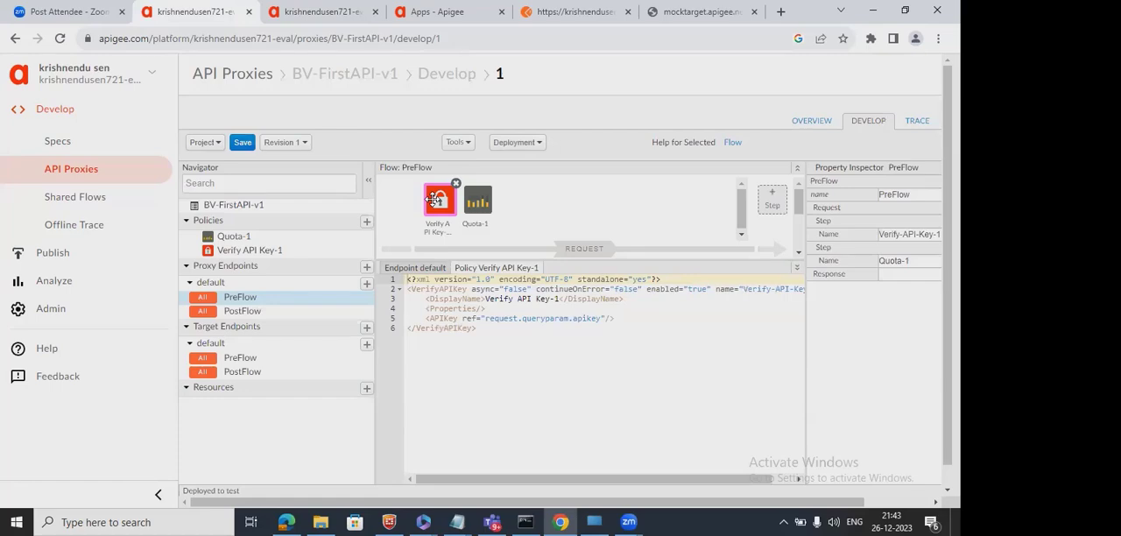
click(478, 202)
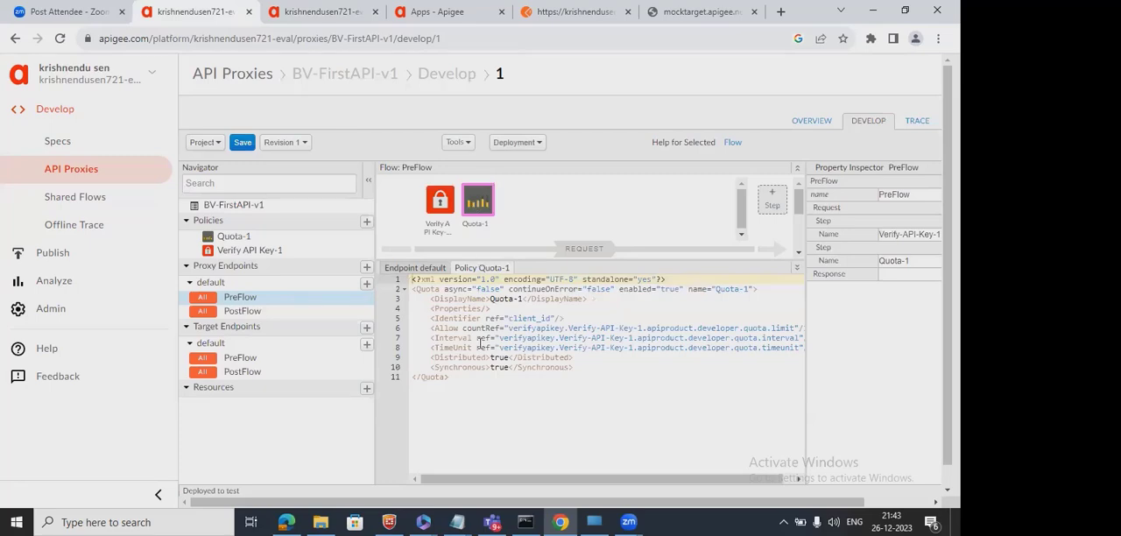
double_click(527, 321)
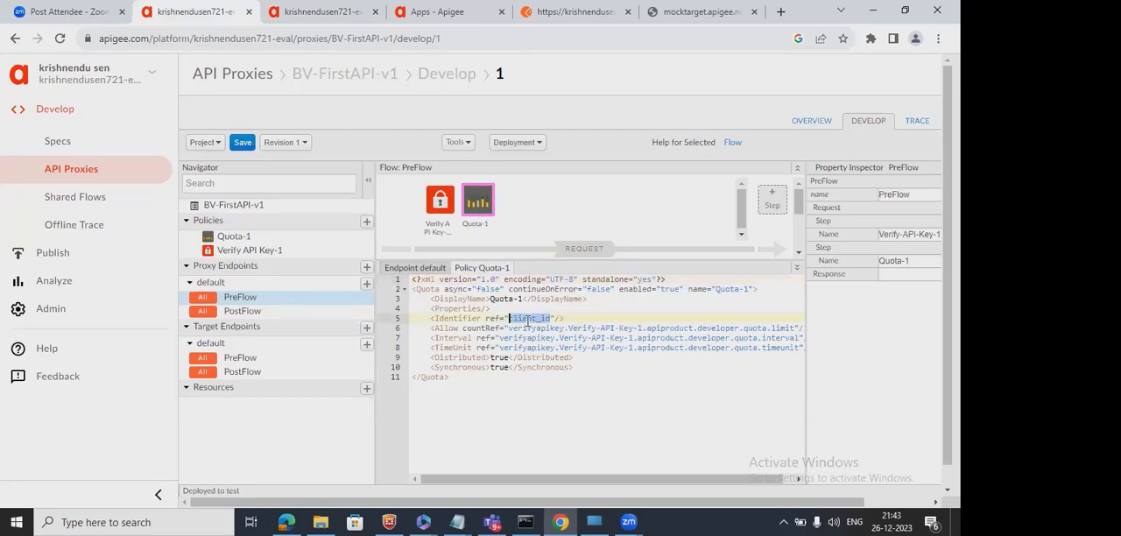
Set Quota-1's Allow countRef to the untitled Notepad note's first line, verifyapikey.Verify-API-Key-1.apiproduct.developer.quota.limit.
click(482, 328)
double_click(481, 328)
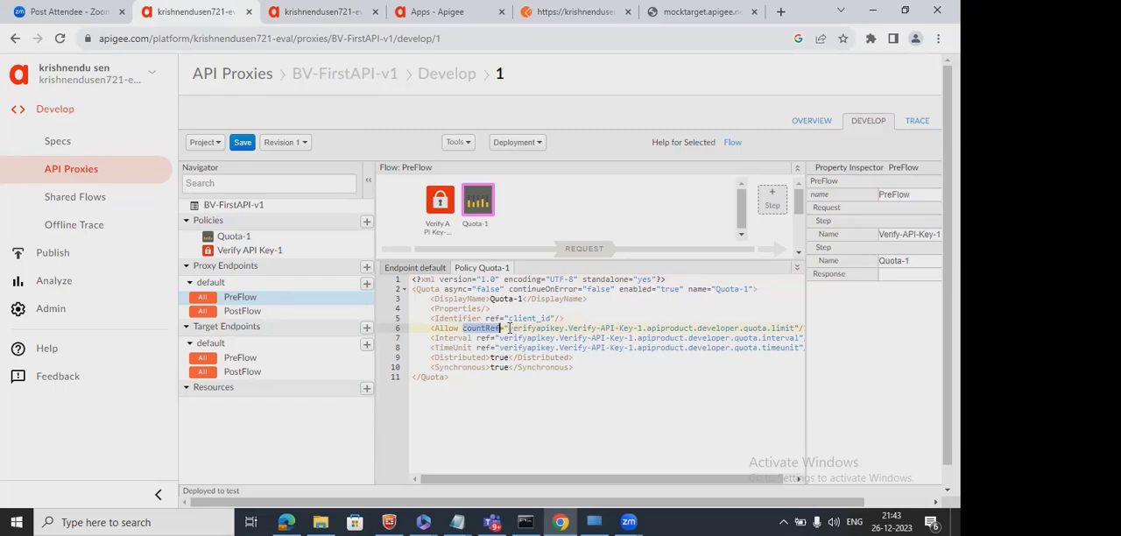
mouse_move(457, 520)
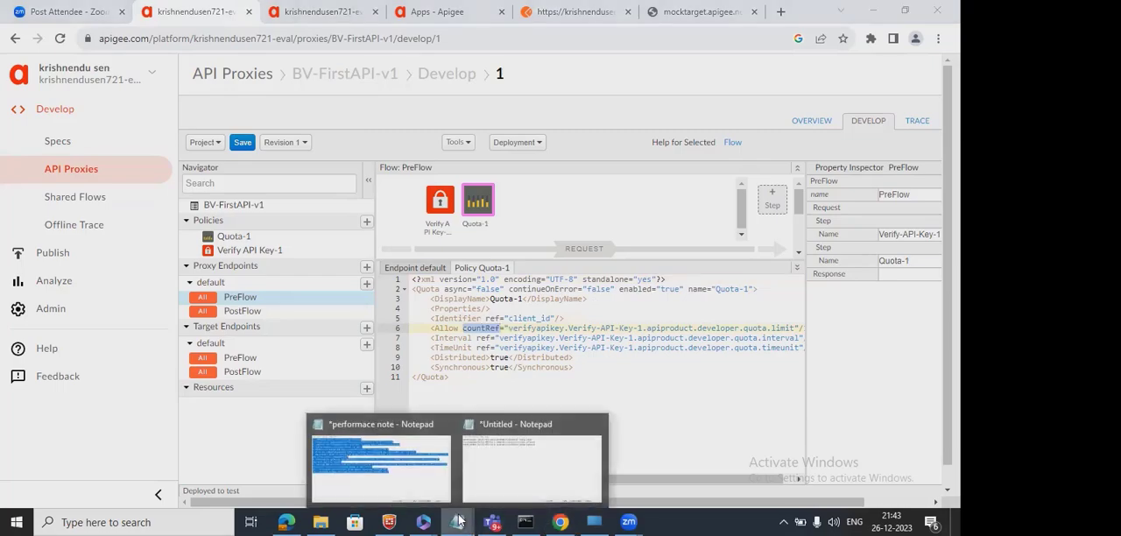
click(510, 477)
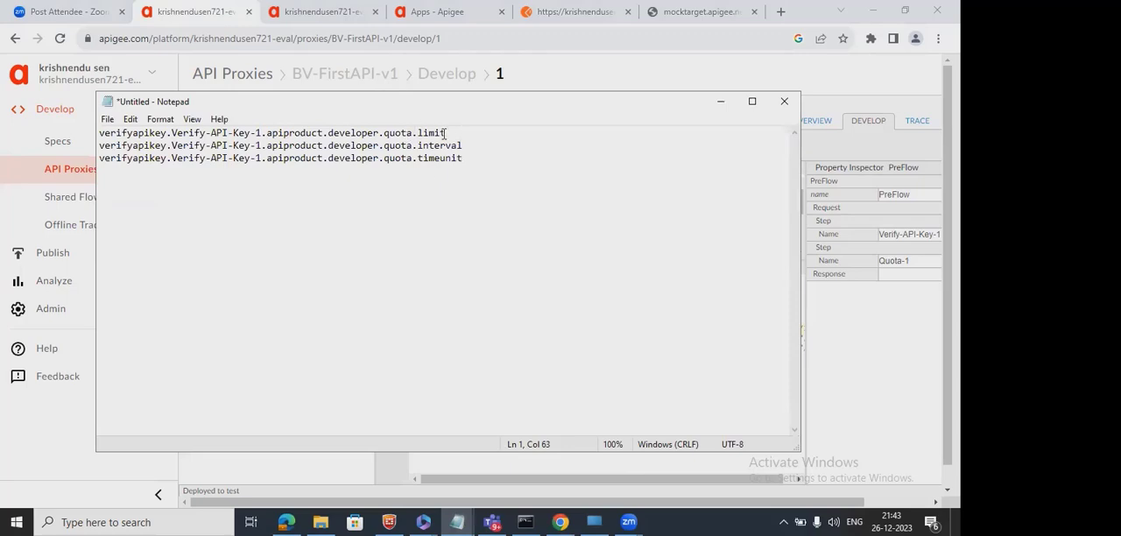
drag(452, 132, 91, 135)
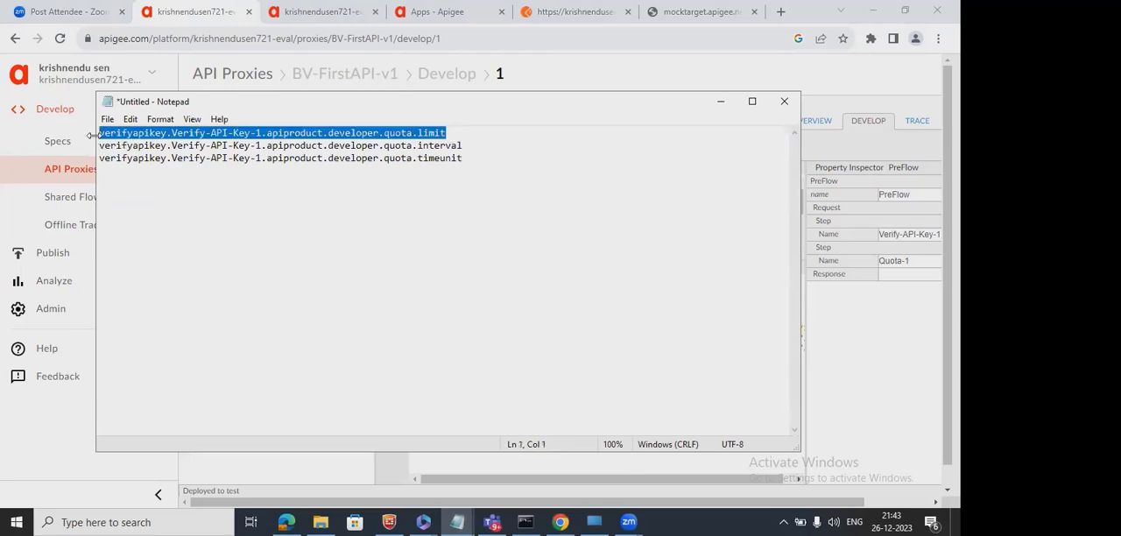
click(726, 101)
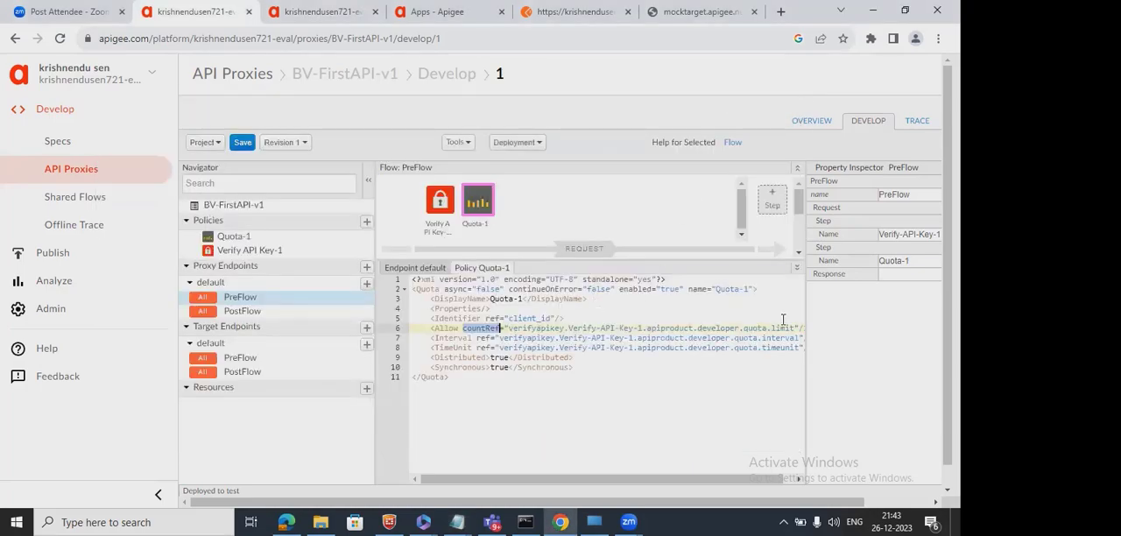
drag(795, 329, 509, 336)
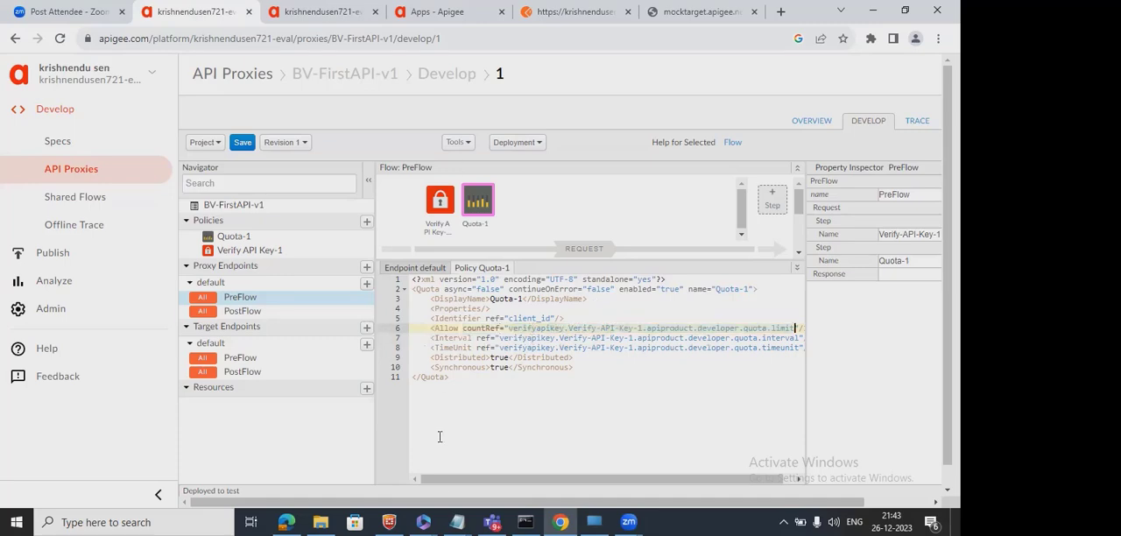
Set Quota-1's Interval ref to the note's second line, verifyapikey.Verify-API-Key-1.apiproduct.developer.quota.interval.
mouse_move(455, 516)
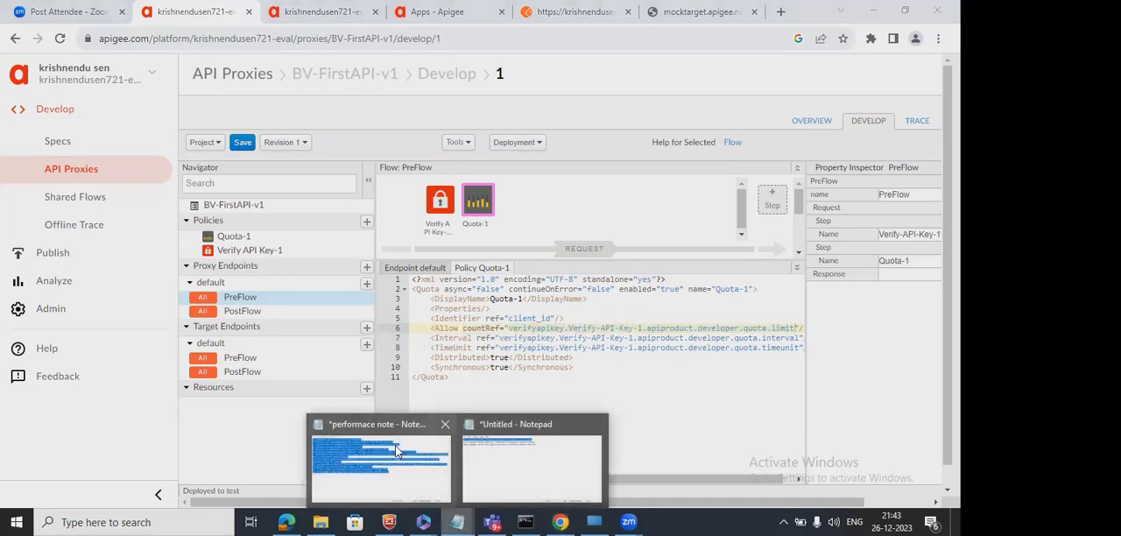
click(536, 456)
drag(463, 145, 81, 149)
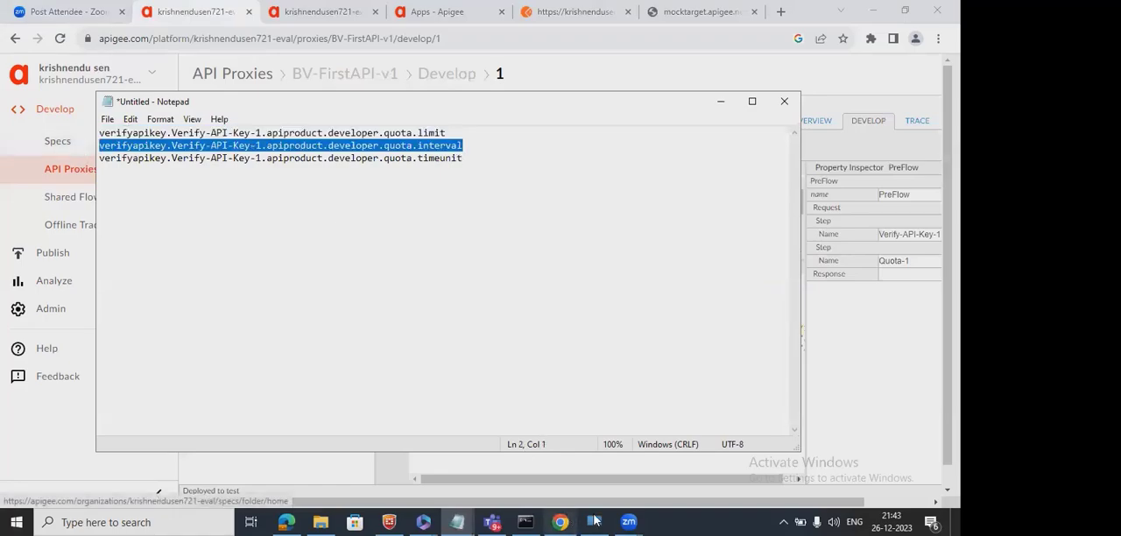
click(827, 468)
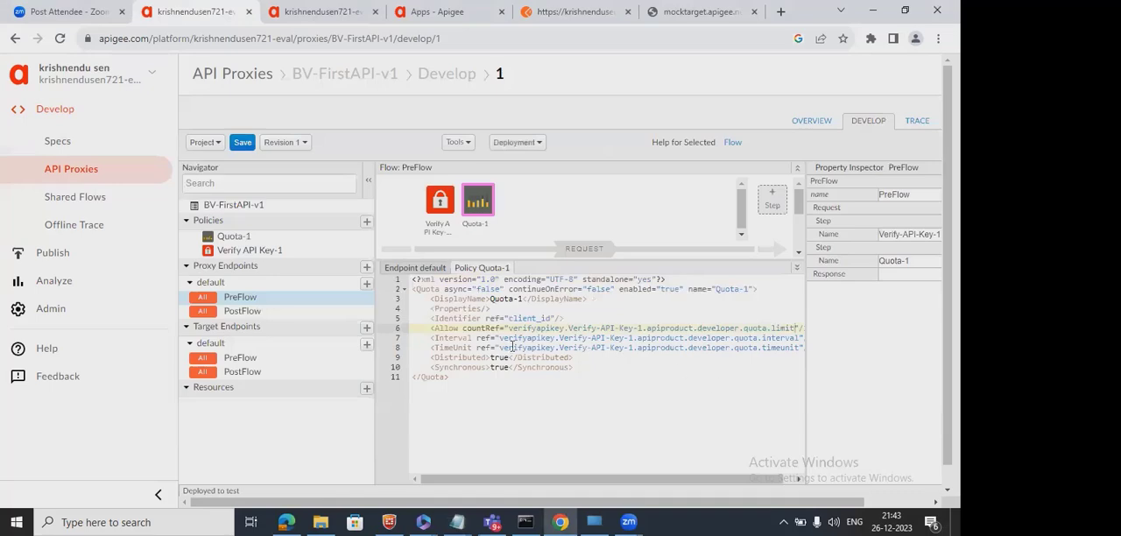
drag(499, 337, 799, 338)
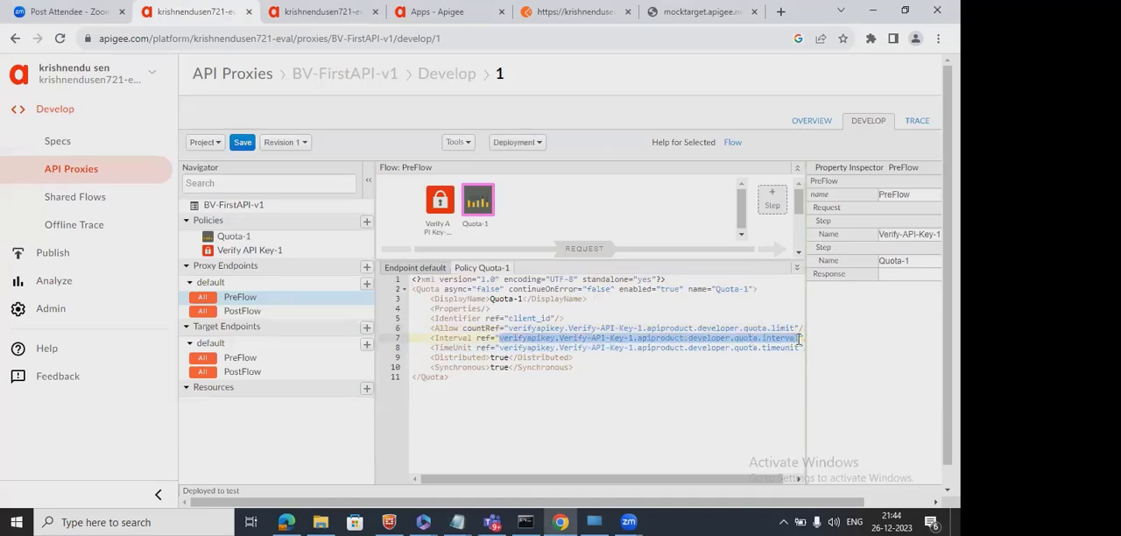
click(799, 339)
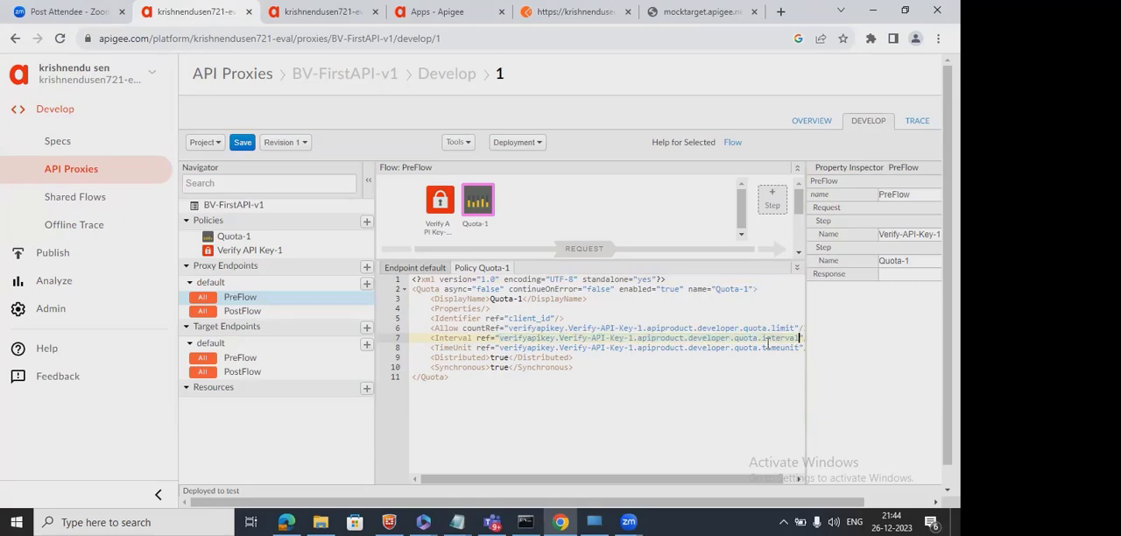
Set Quota-1's TimeUnit ref to the untitled Notepad note's third line, verifyapikey.Verify-API-Key-1.apiproduct.developer.quota.timeunit.
click(460, 521)
click(530, 465)
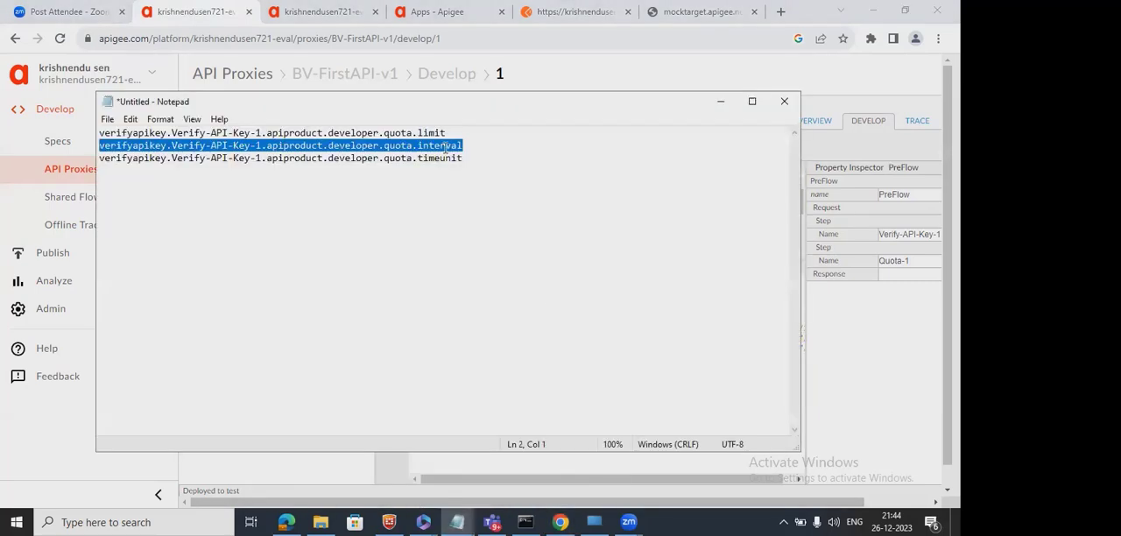
drag(467, 158, 93, 162)
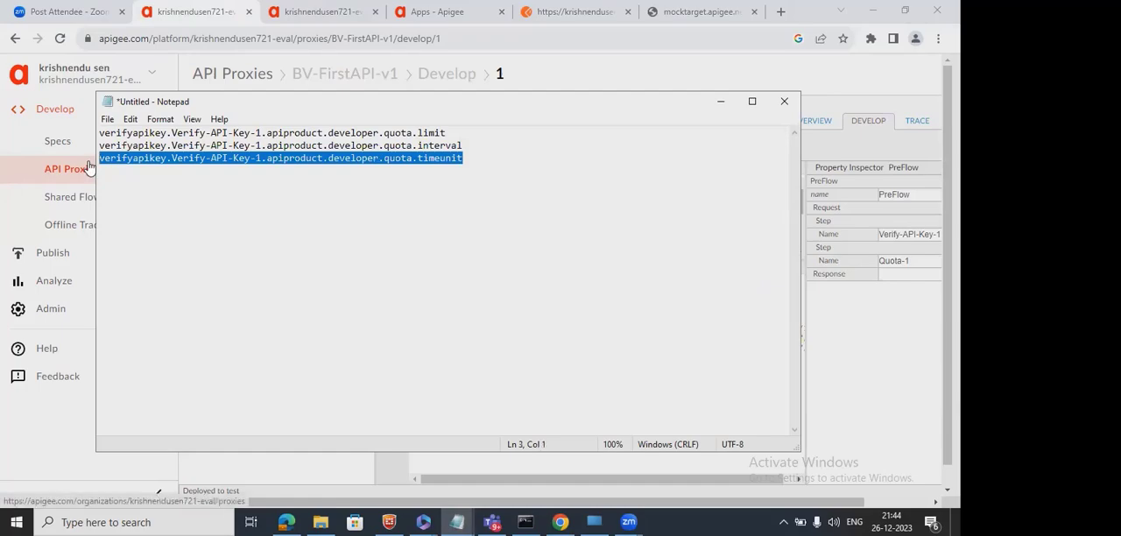
click(822, 327)
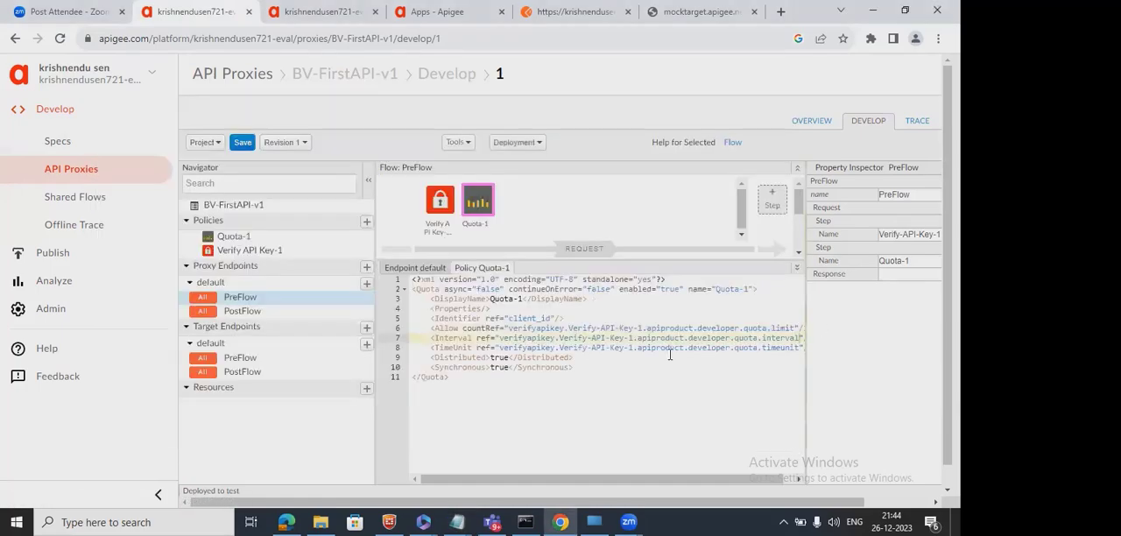
drag(500, 347, 800, 348)
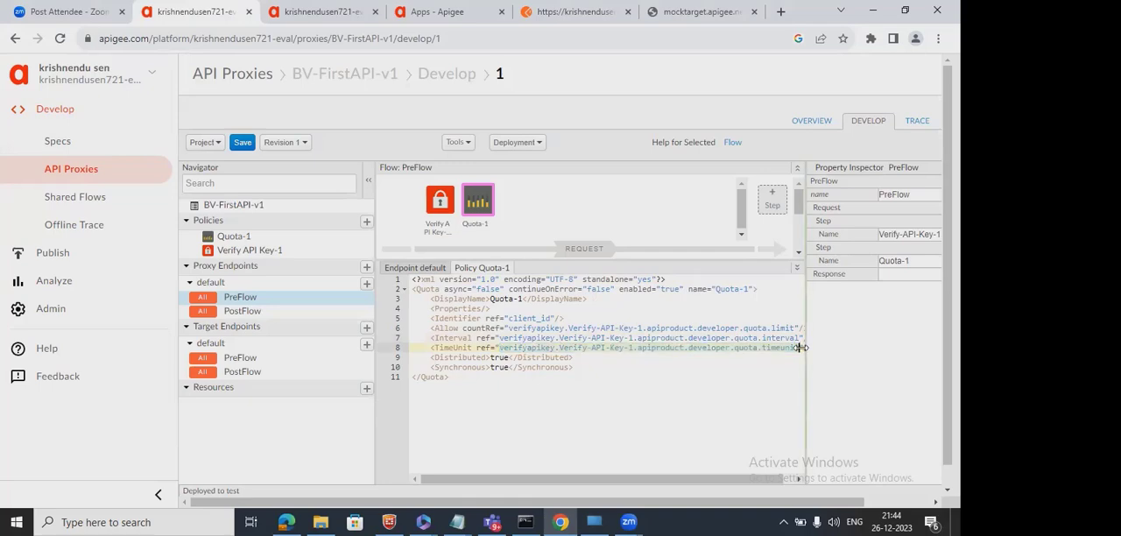
Review the Distributed and Synchronous elements and the Interval and TimeUnit references in Quota-1's XML.
double_click(470, 356)
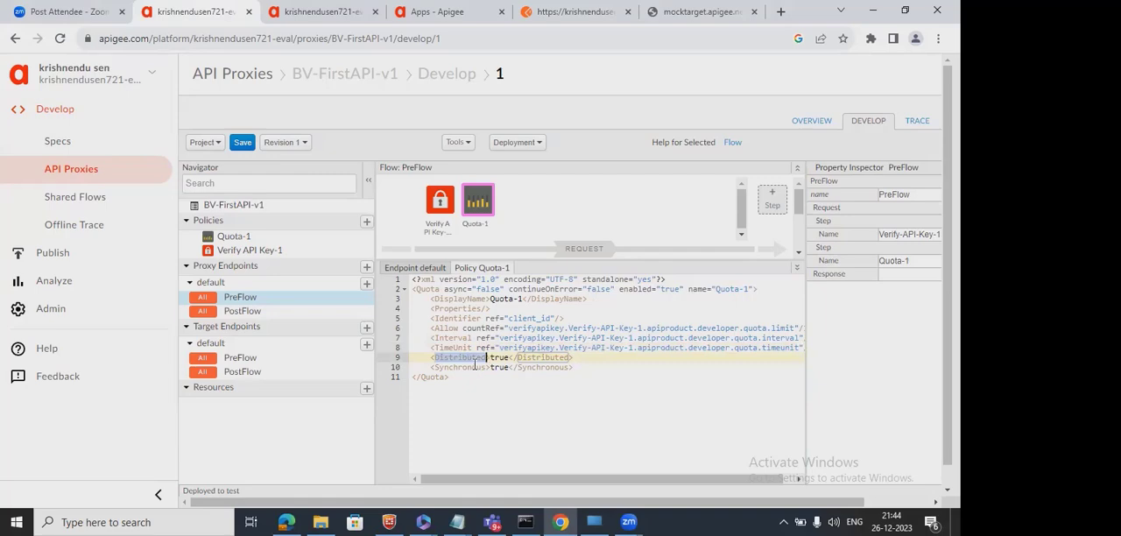
double_click(475, 366)
mouse_move(505, 481)
mouse_down()
mouse_move(678, 514)
mouse_move(510, 469)
mouse_up()
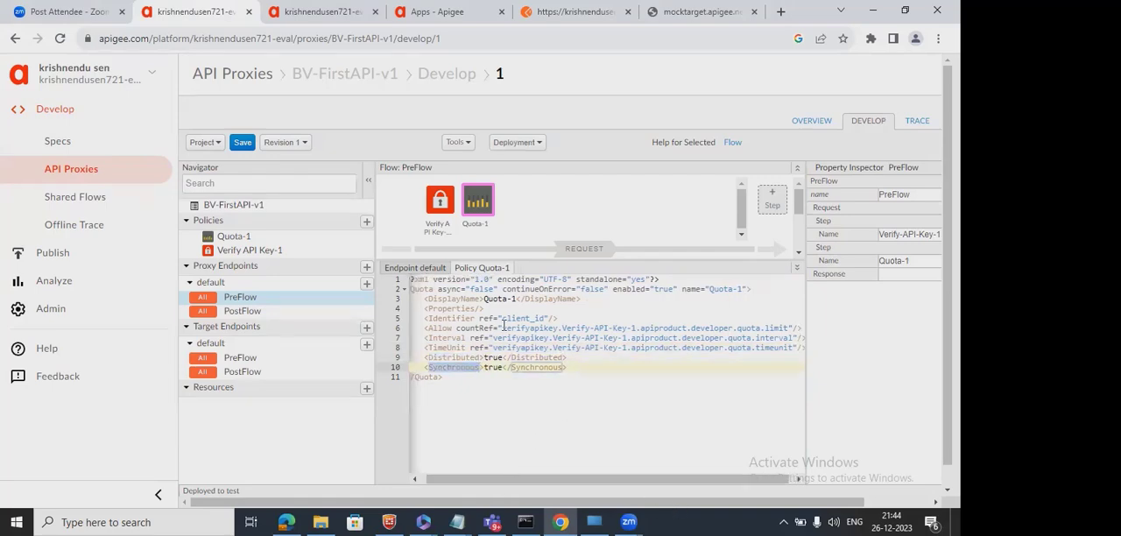
click(481, 337)
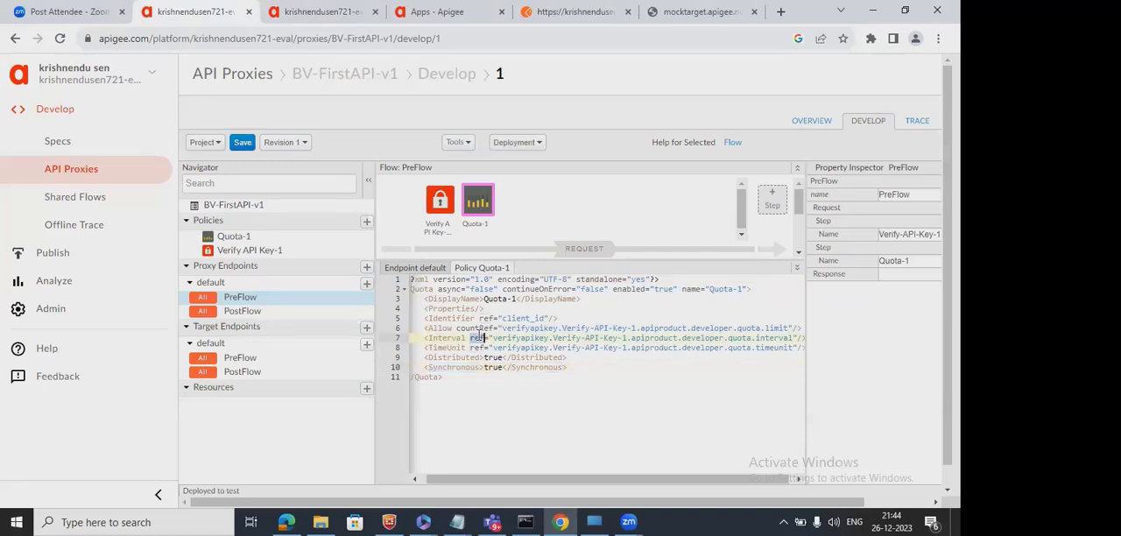
double_click(661, 348)
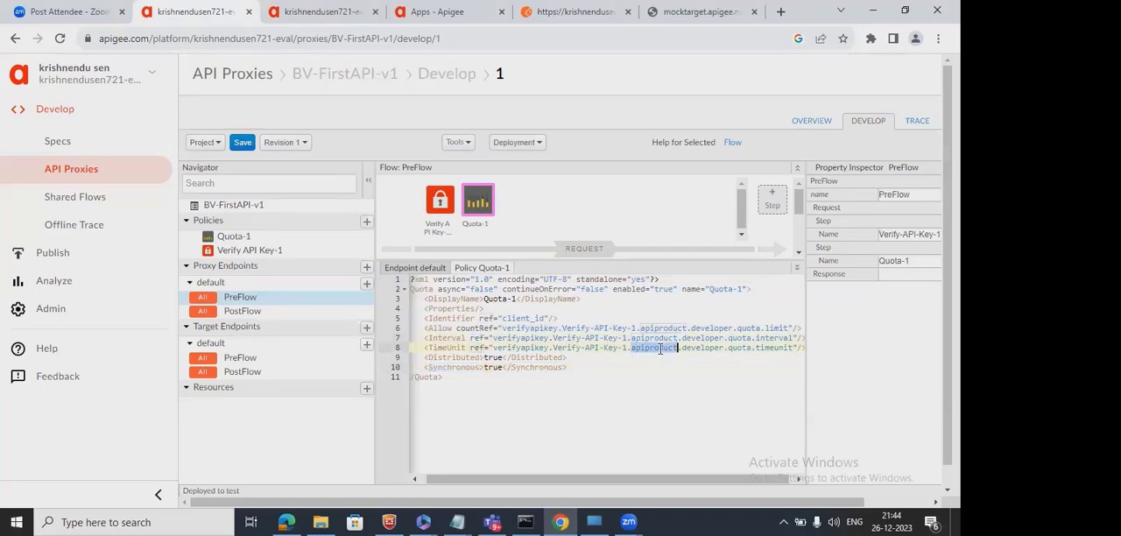
Open BV-first-product from BV-first-App's credentials and check the product's quota.
click(323, 21)
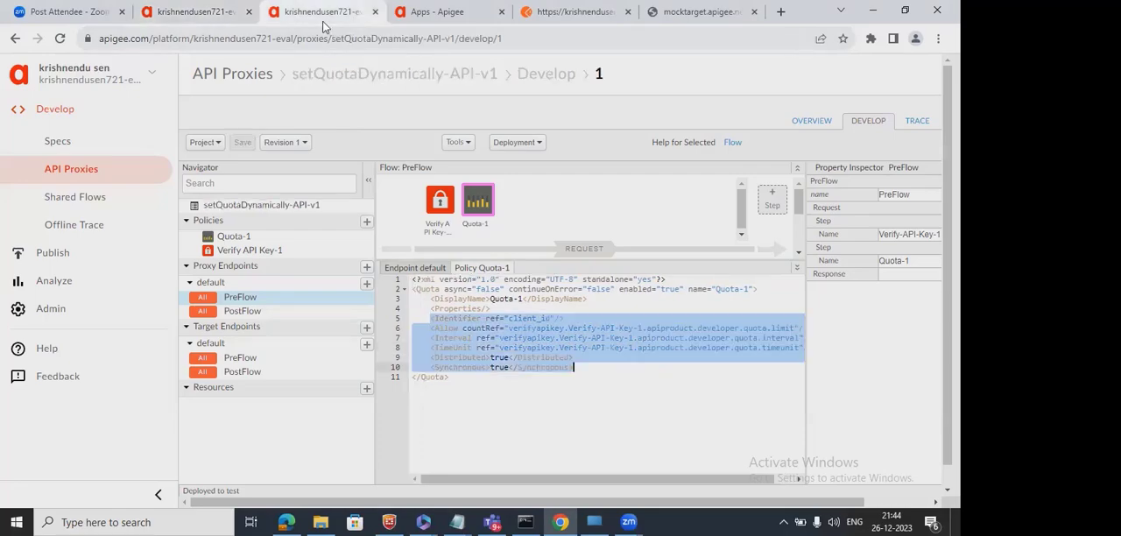
click(460, 25)
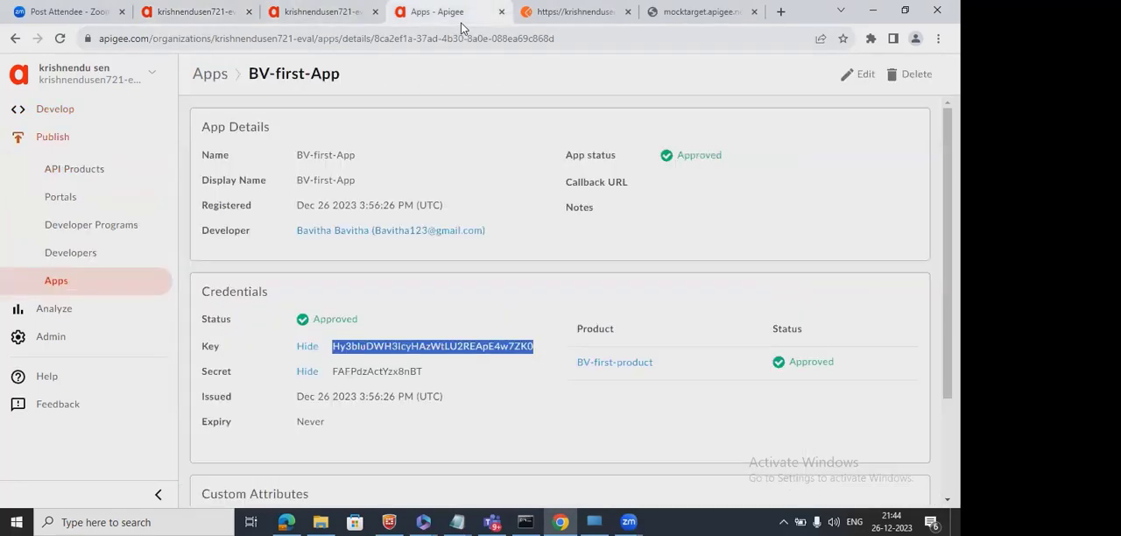
click(614, 365)
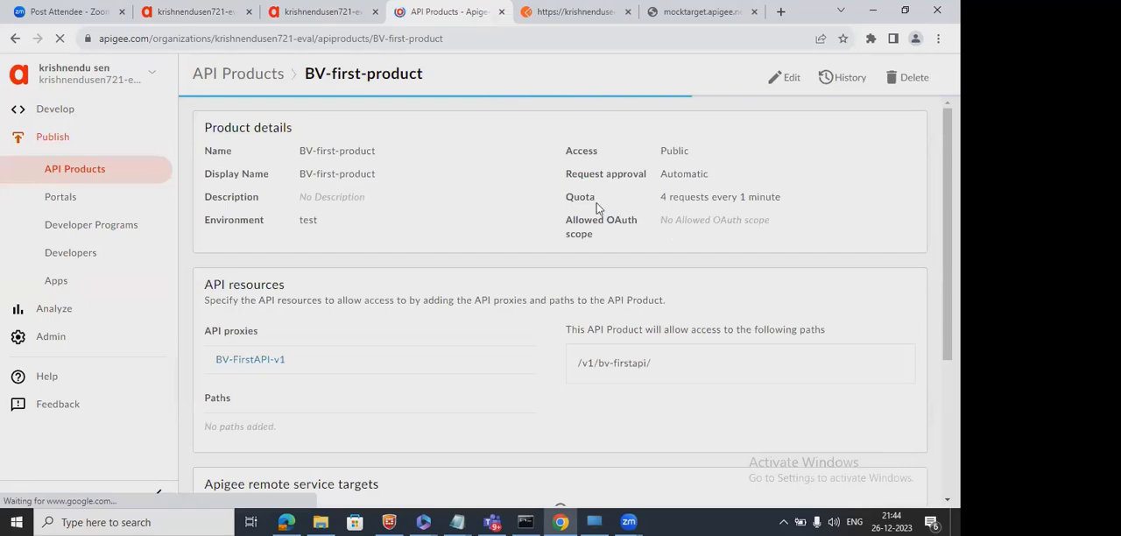
double_click(581, 199)
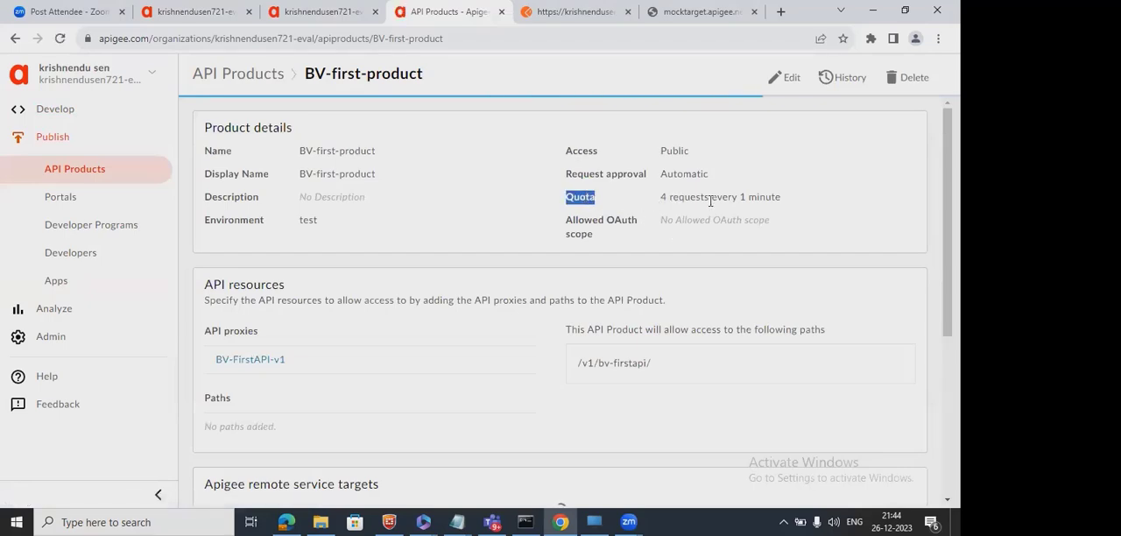
drag(783, 201, 663, 198)
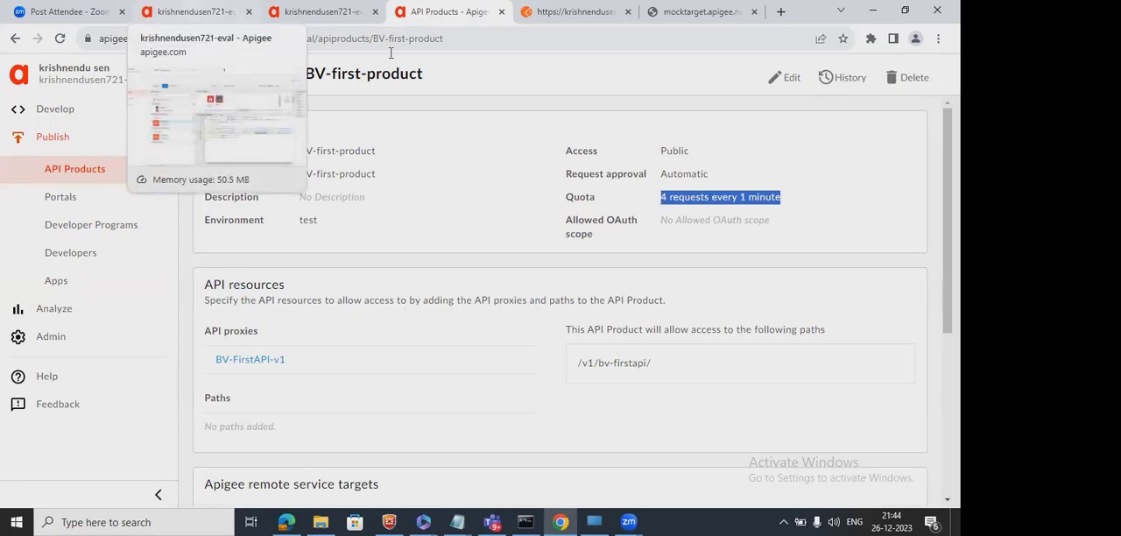
Save BV-FirstAPI-v1 and start a trace session for revision 1 in the test environment.
click(195, 13)
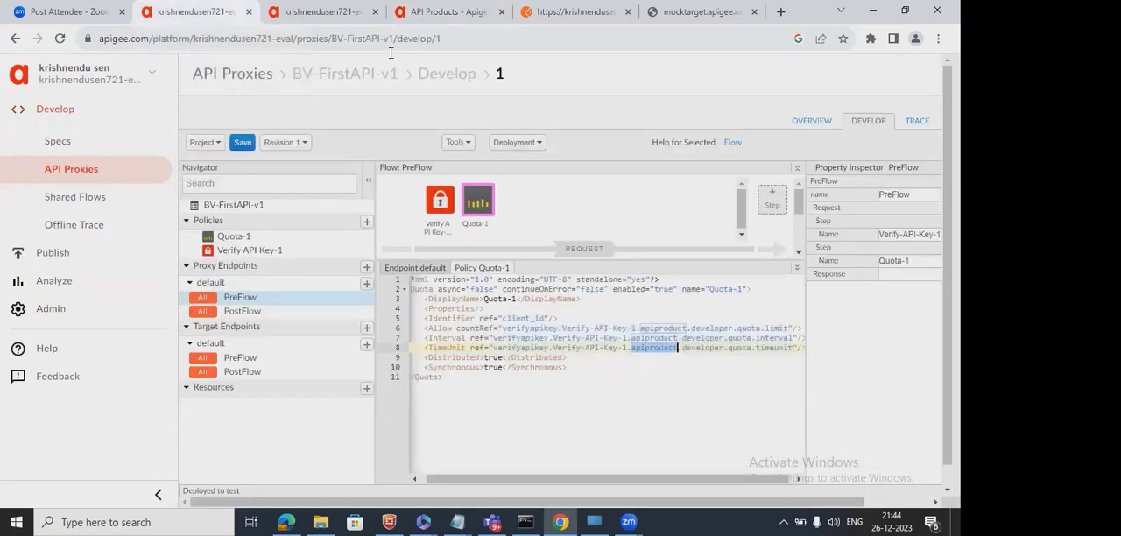
click(240, 144)
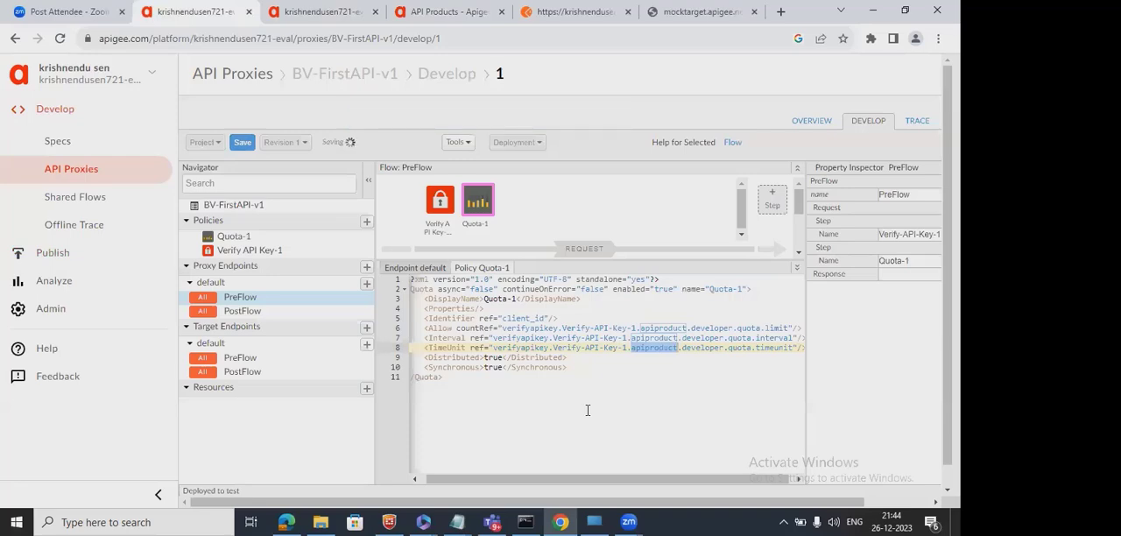
click(919, 122)
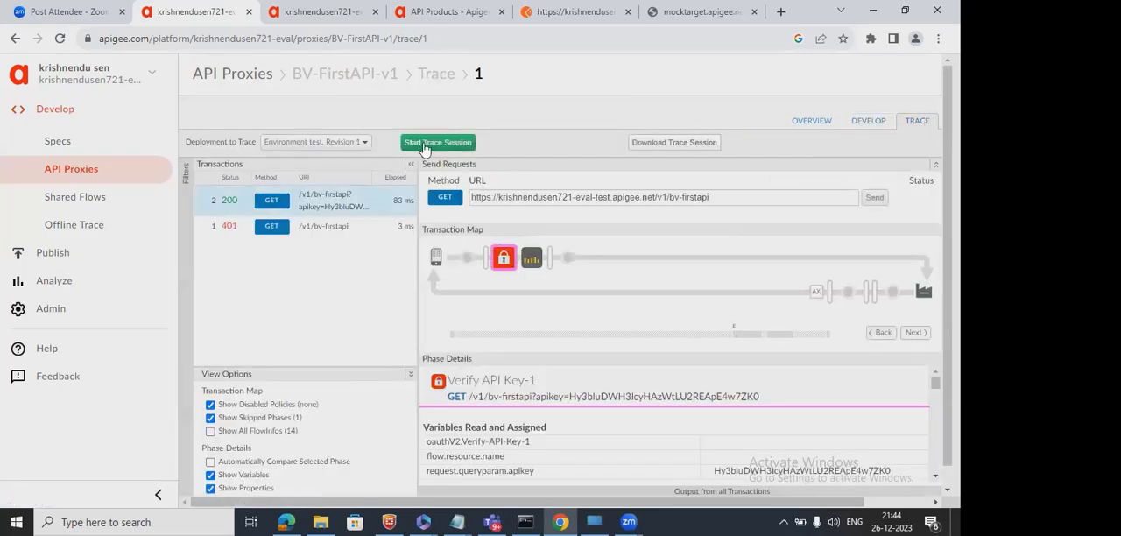
click(424, 145)
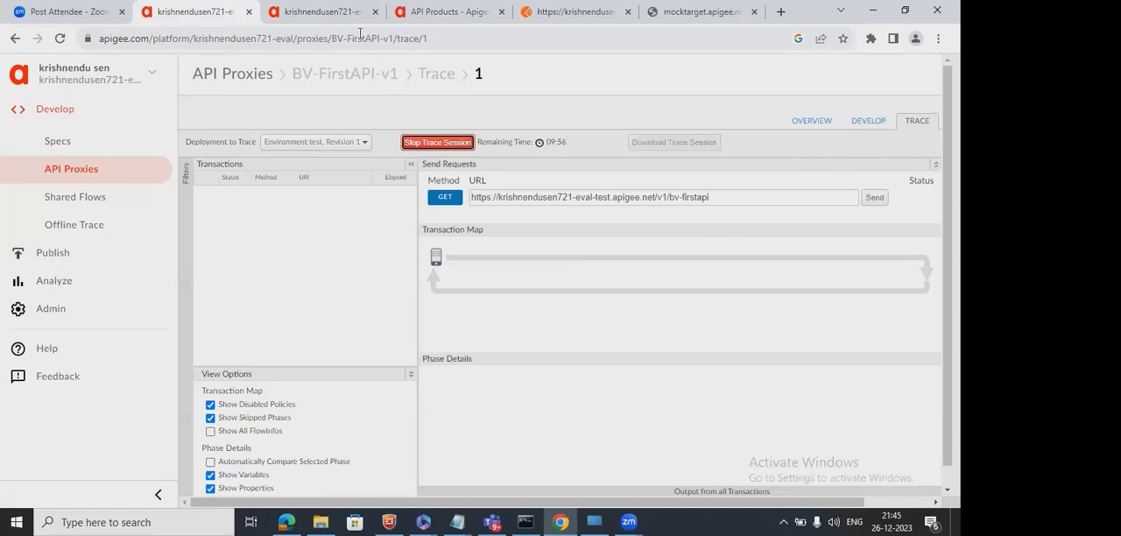
Switch to Postman and send the /v1/bv-firstapi GET request with its apikey parameter five times in quick succession.
click(547, 23)
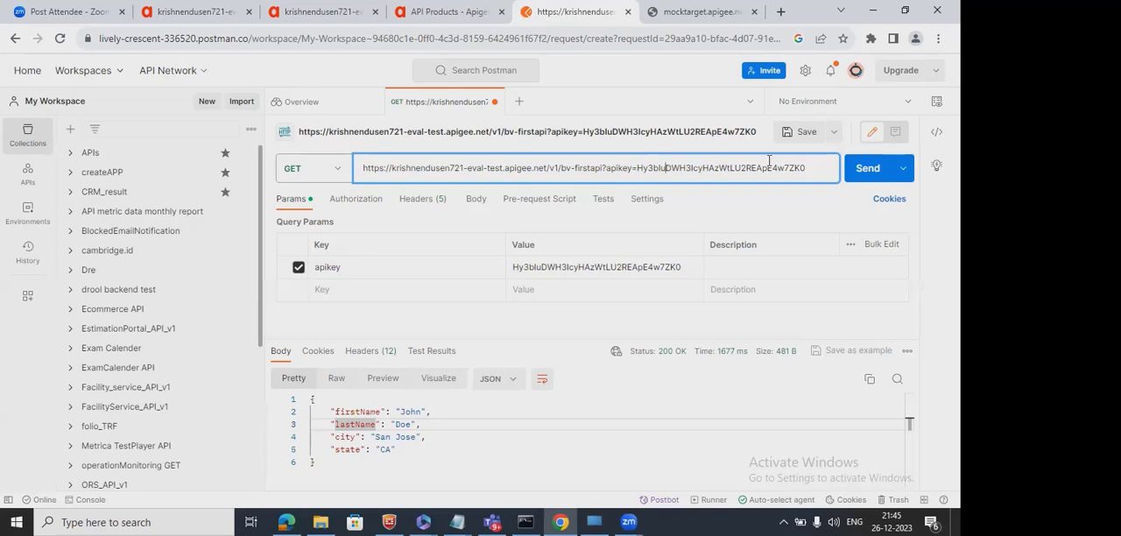
click(866, 172)
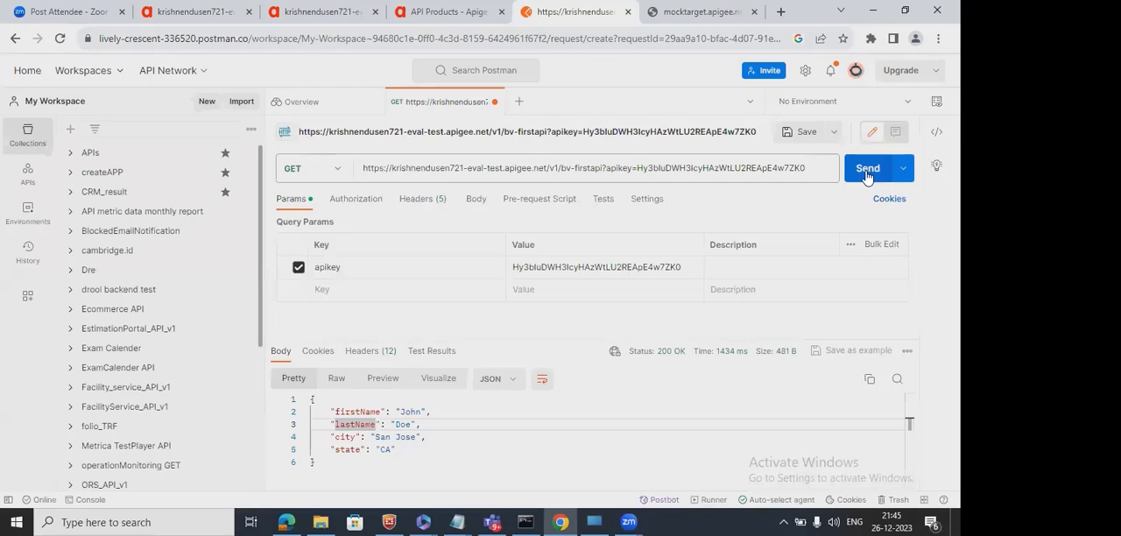
click(866, 171)
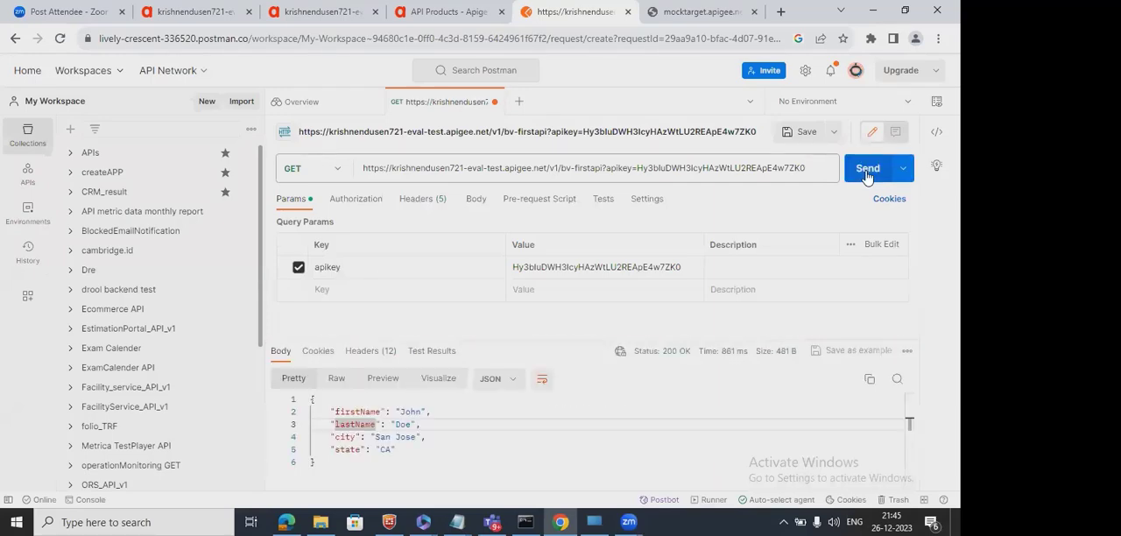
click(867, 171)
click(866, 172)
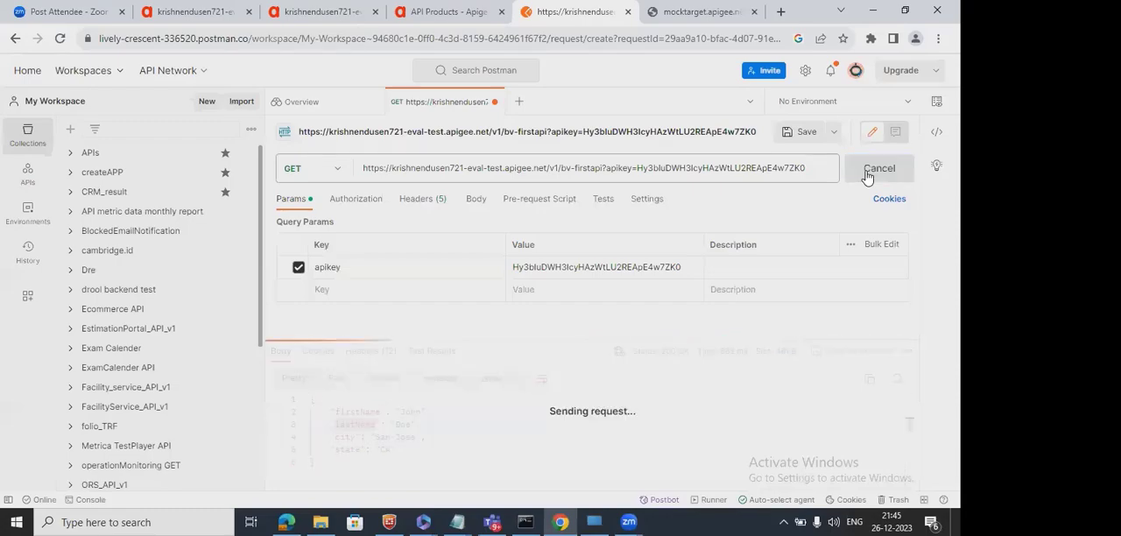
click(867, 171)
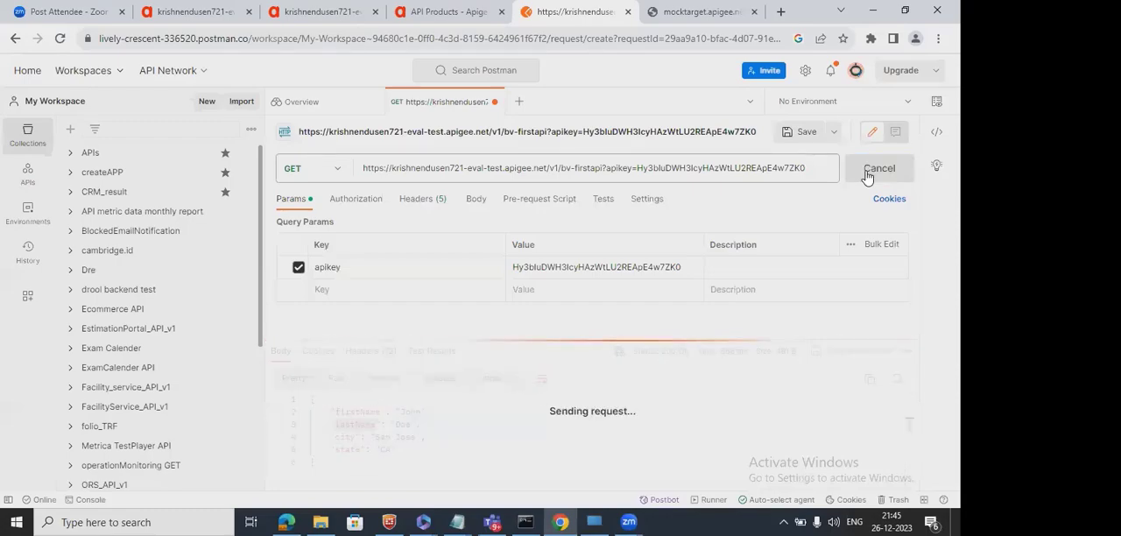
click(866, 172)
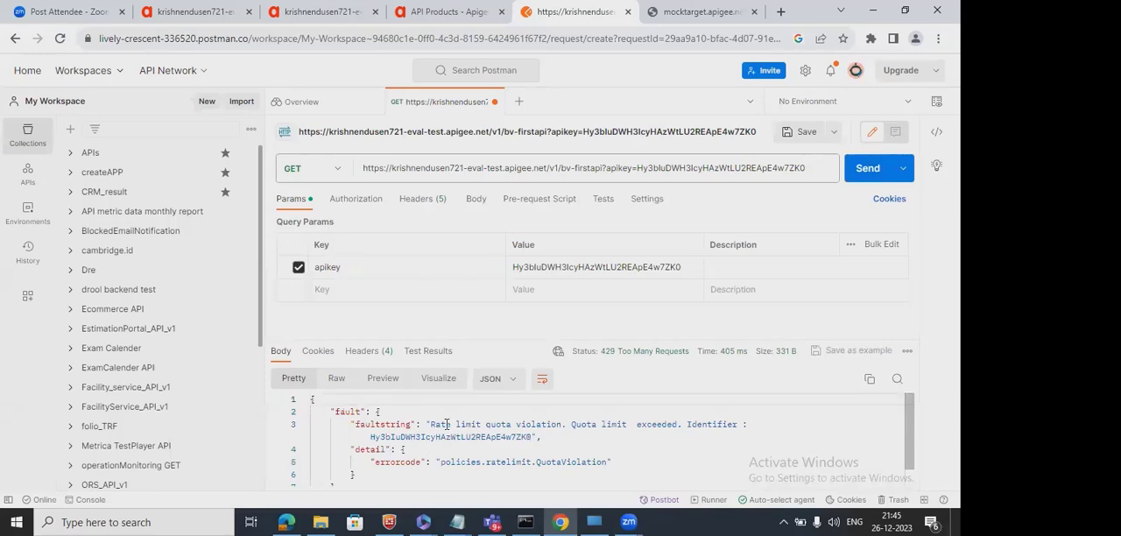
Examine the faultstring and its Identifier value in the Postman response body.
drag(430, 424, 744, 424)
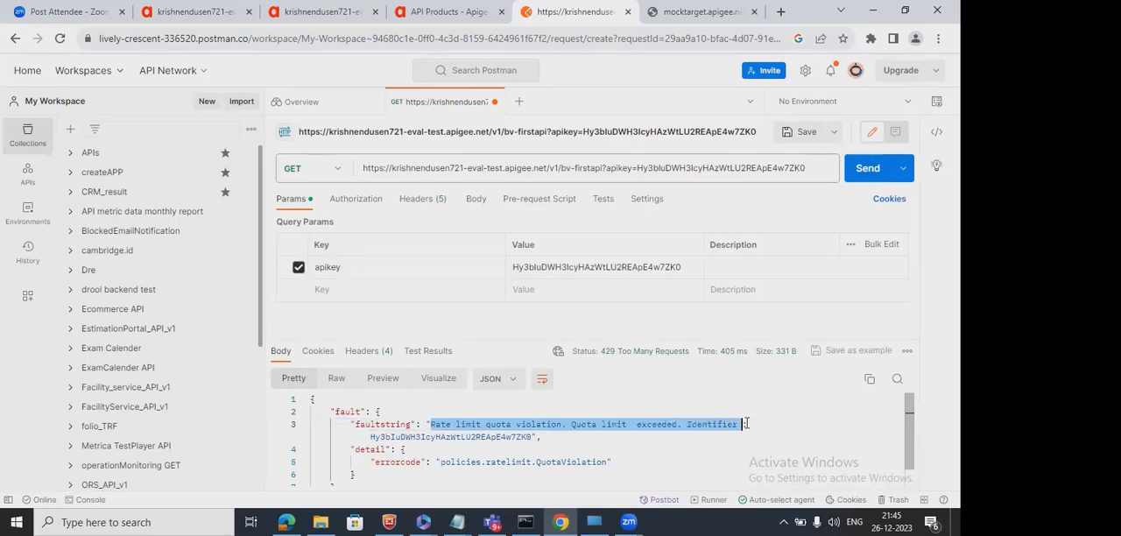
double_click(718, 423)
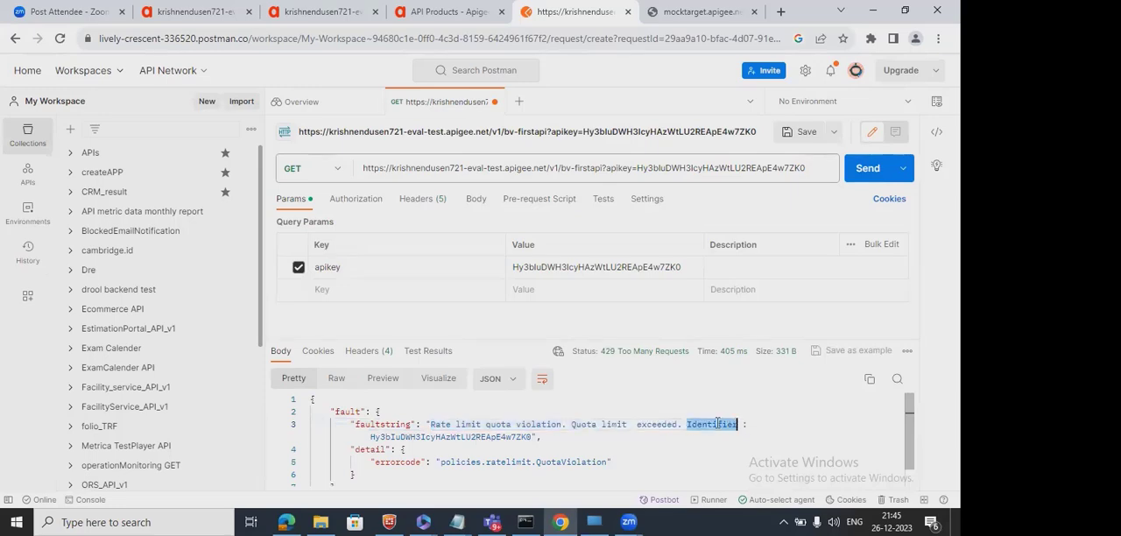
double_click(481, 435)
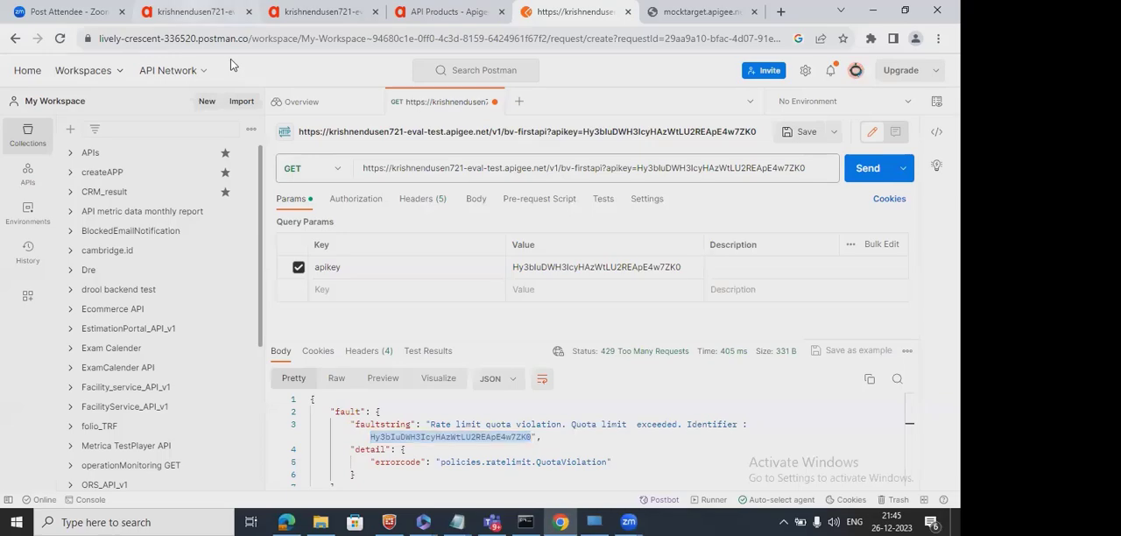
Compare BV-FirstAPI-v1's Quota-1 policy with BV-first-product's quota and the Postman response, and return to the proxy's trace.
click(195, 11)
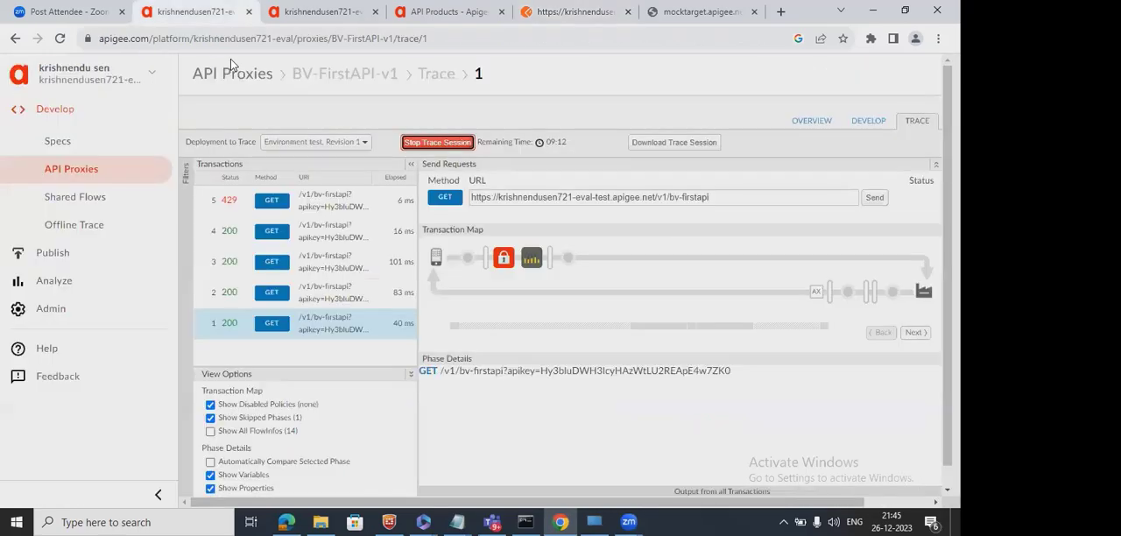
click(880, 120)
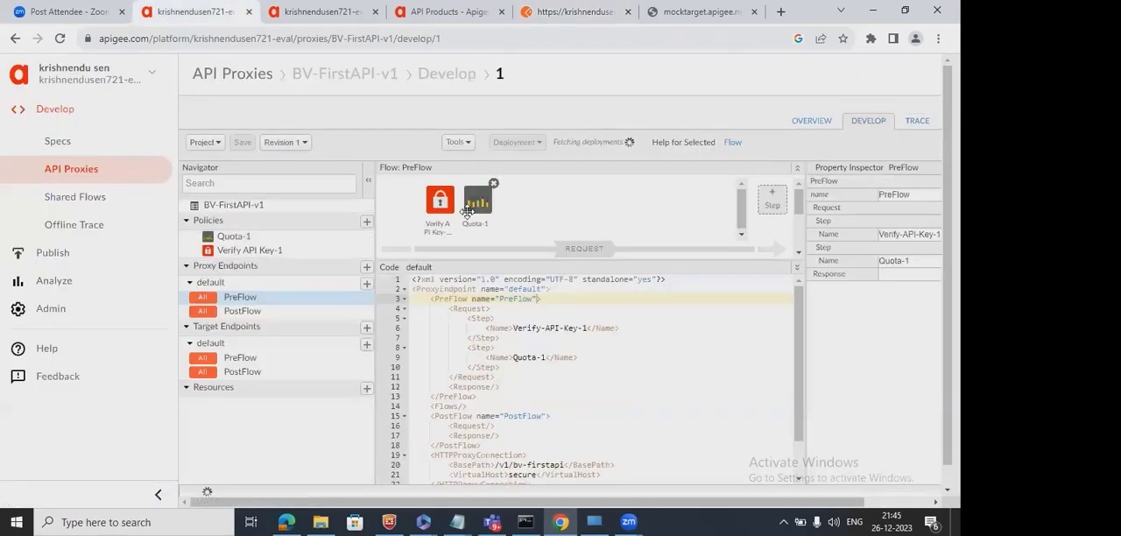
click(480, 201)
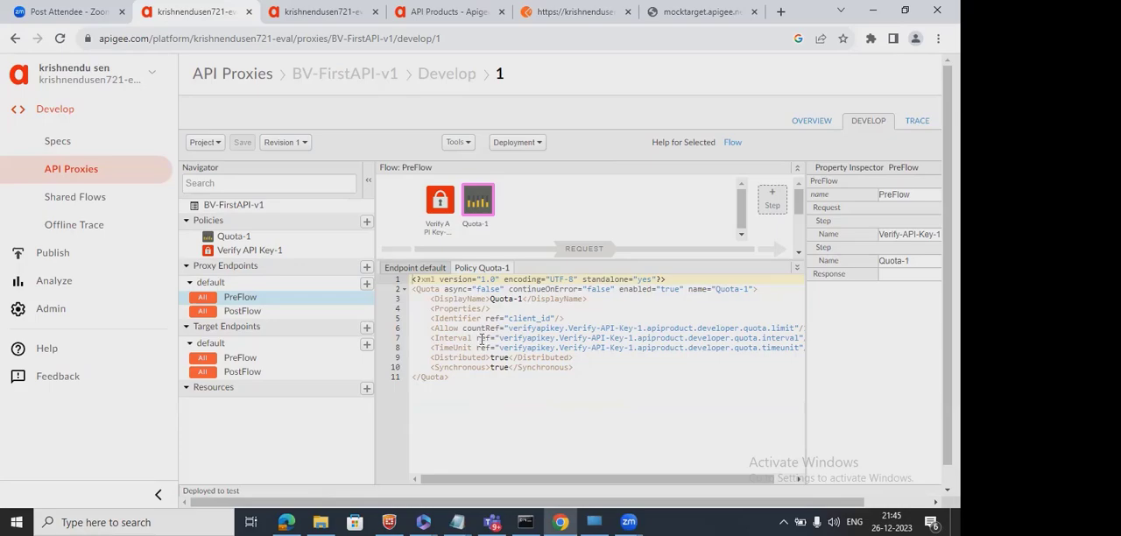
click(331, 14)
click(423, 16)
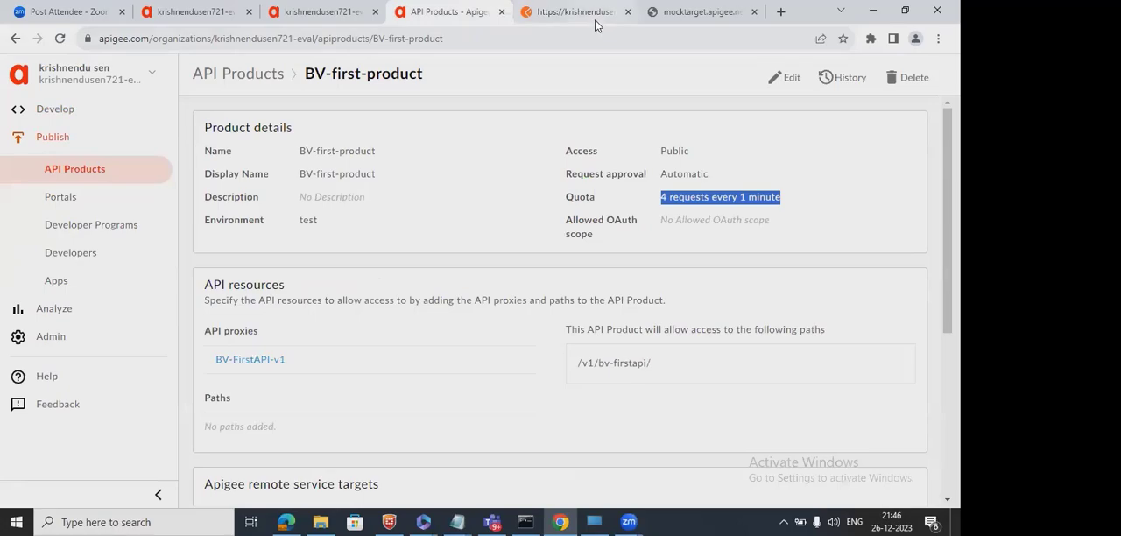
click(534, 14)
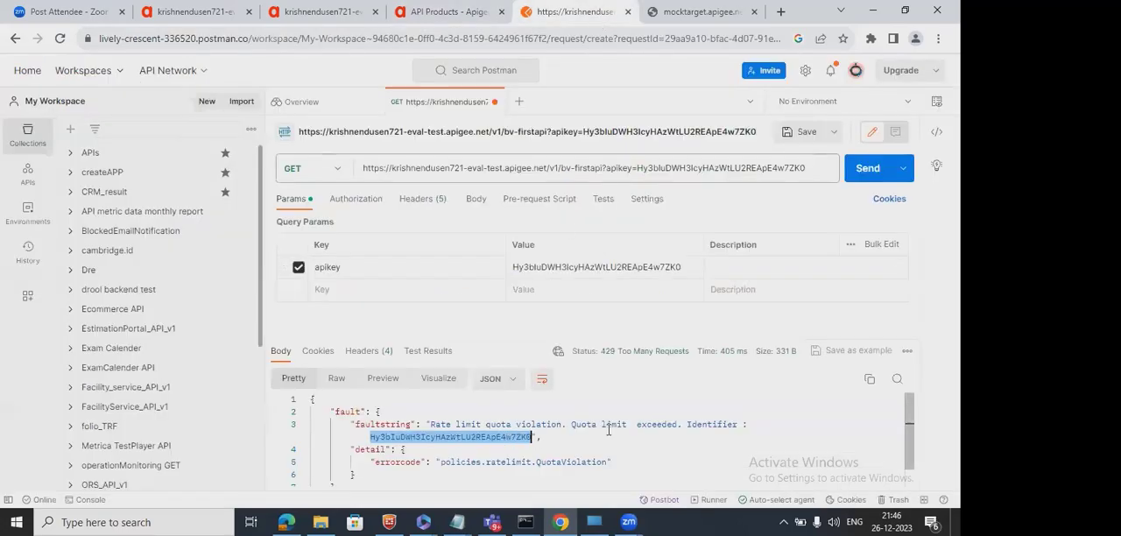
mouse_move(661, 352)
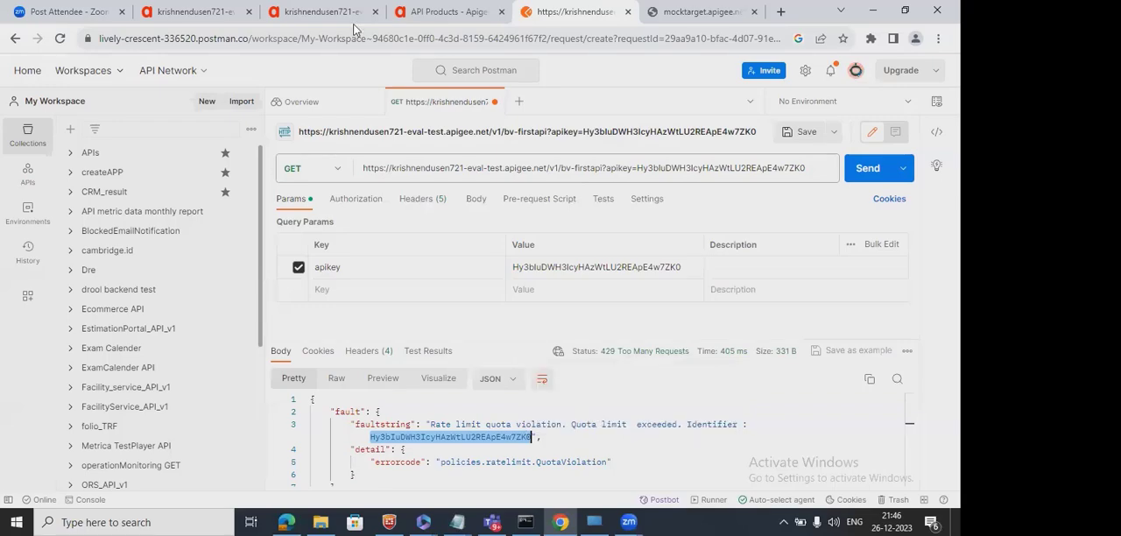
click(194, 12)
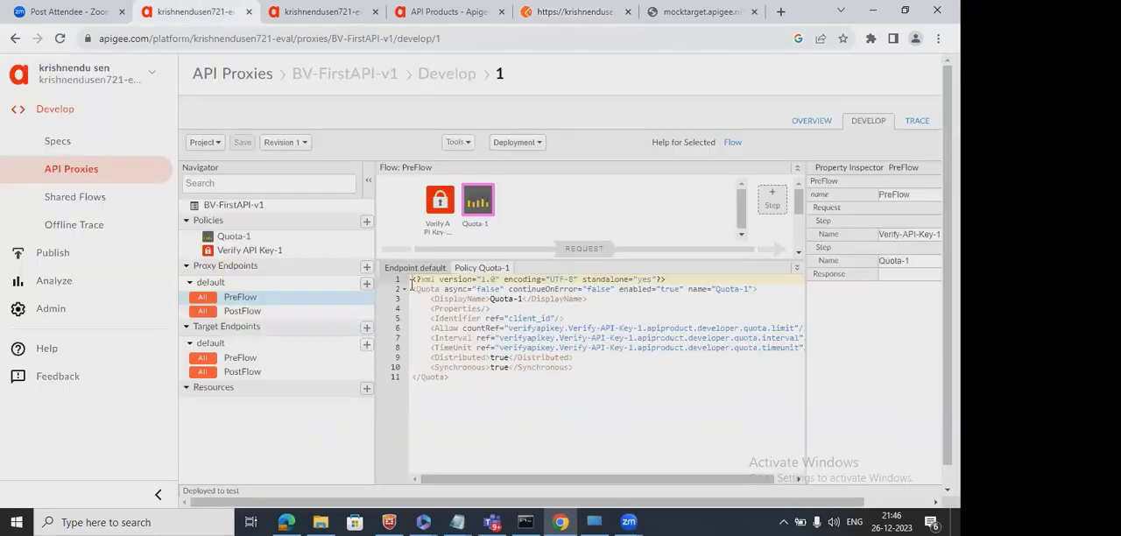
mouse_move(480, 226)
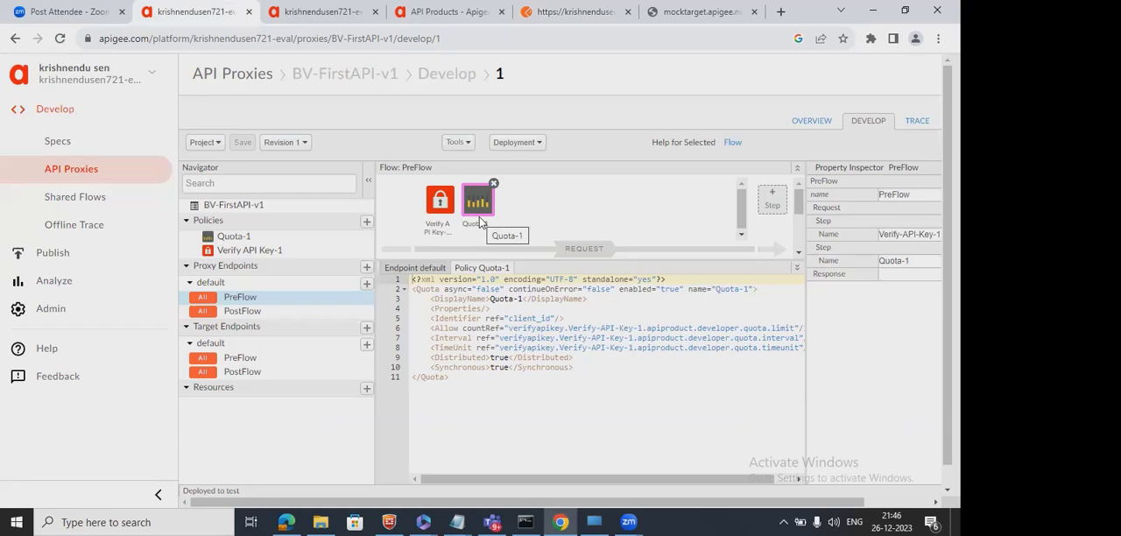
click(915, 122)
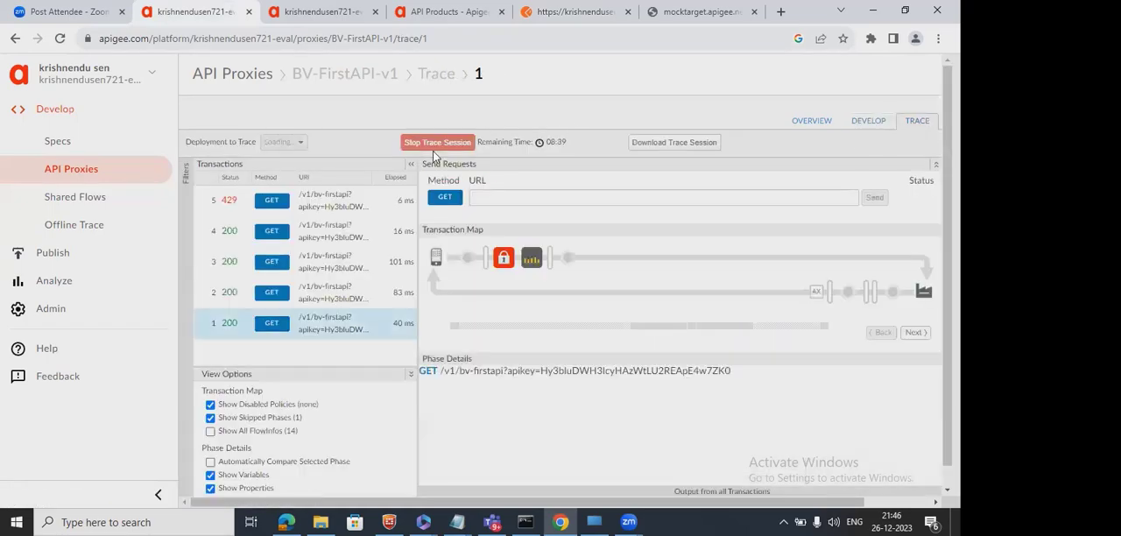
Restart the trace session, send the /v1/bv-firstapi GET request five times from Postman, and return to the proxy's trace.
click(434, 144)
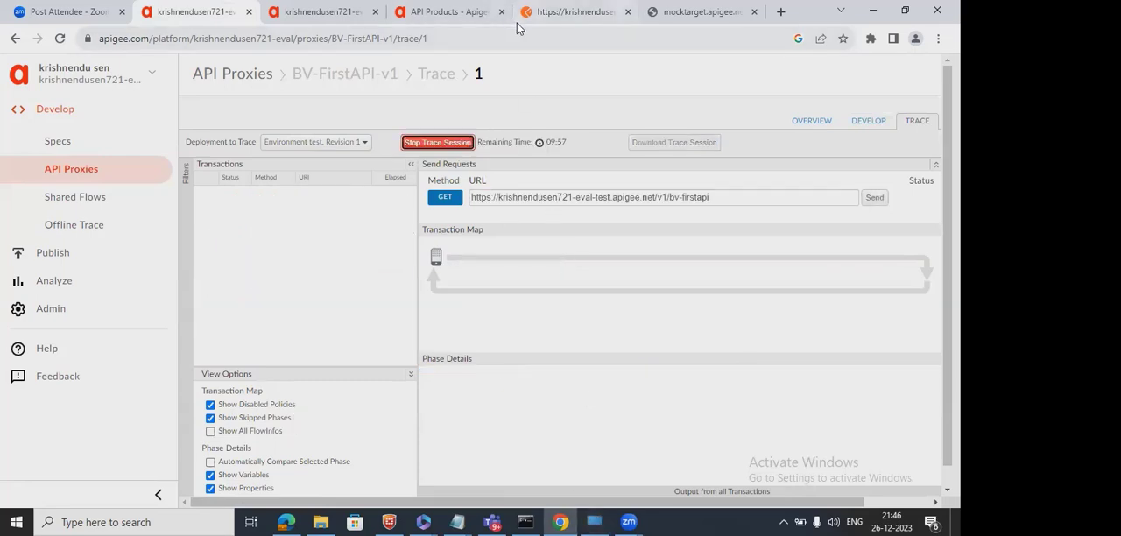
click(564, 25)
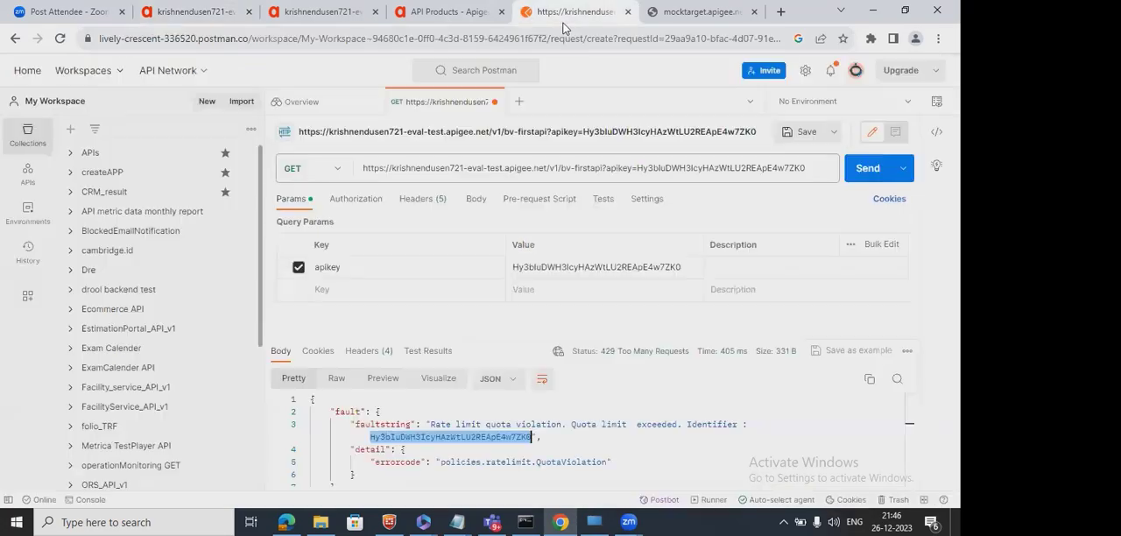
click(872, 169)
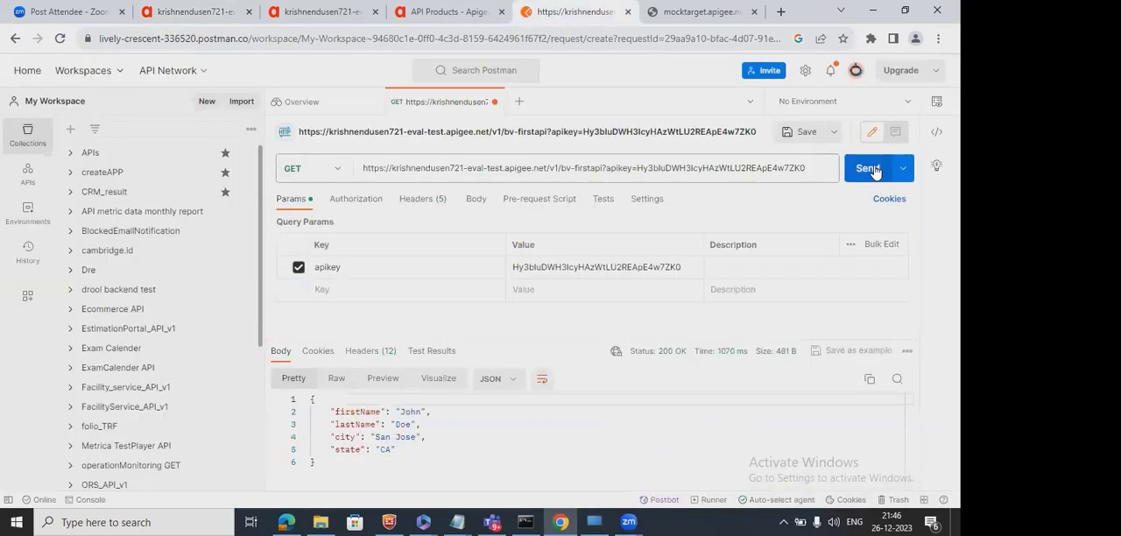
click(868, 169)
click(873, 169)
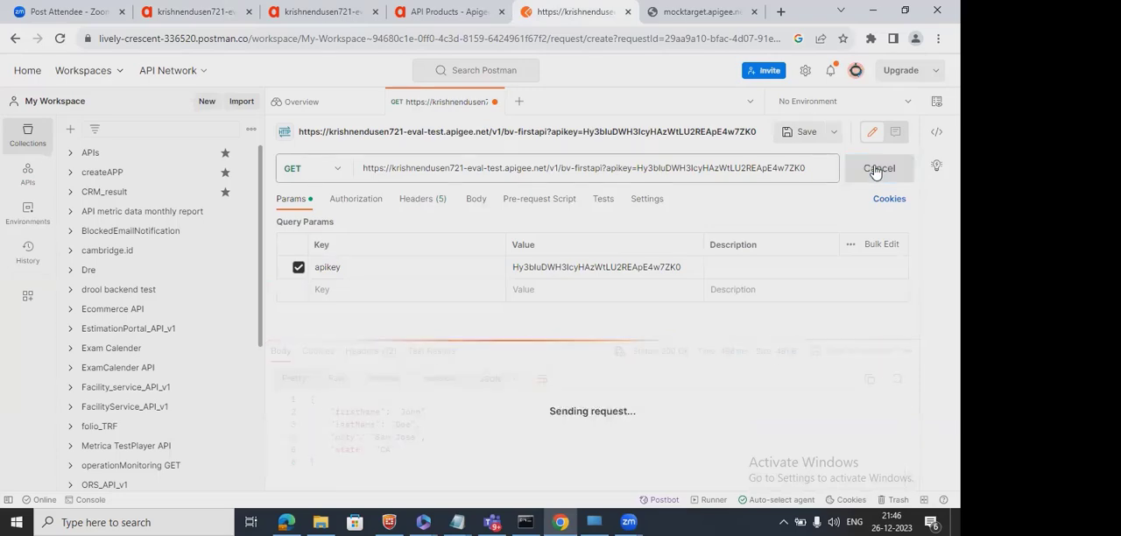
click(875, 169)
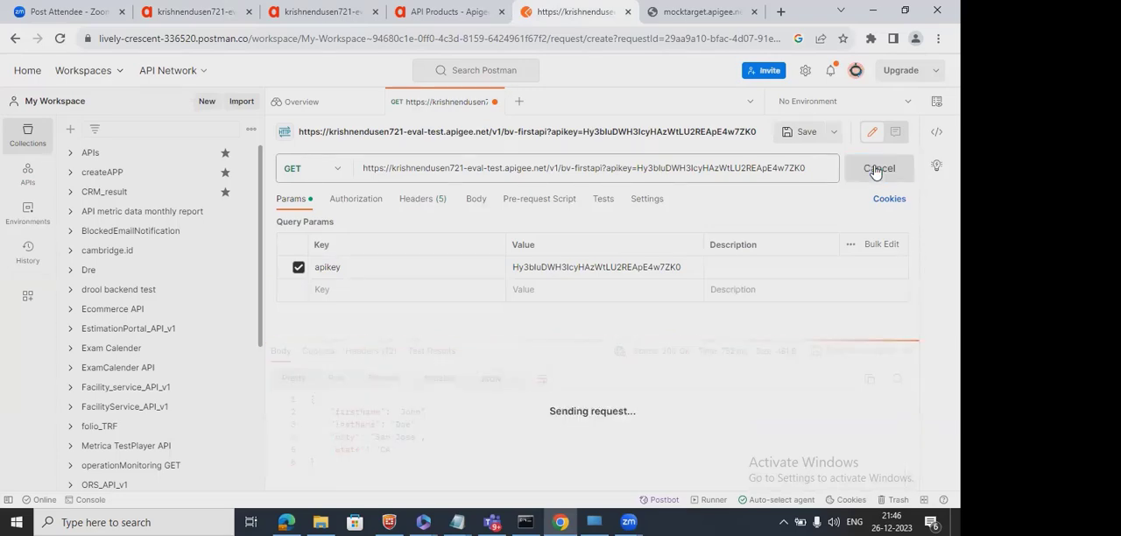
click(875, 169)
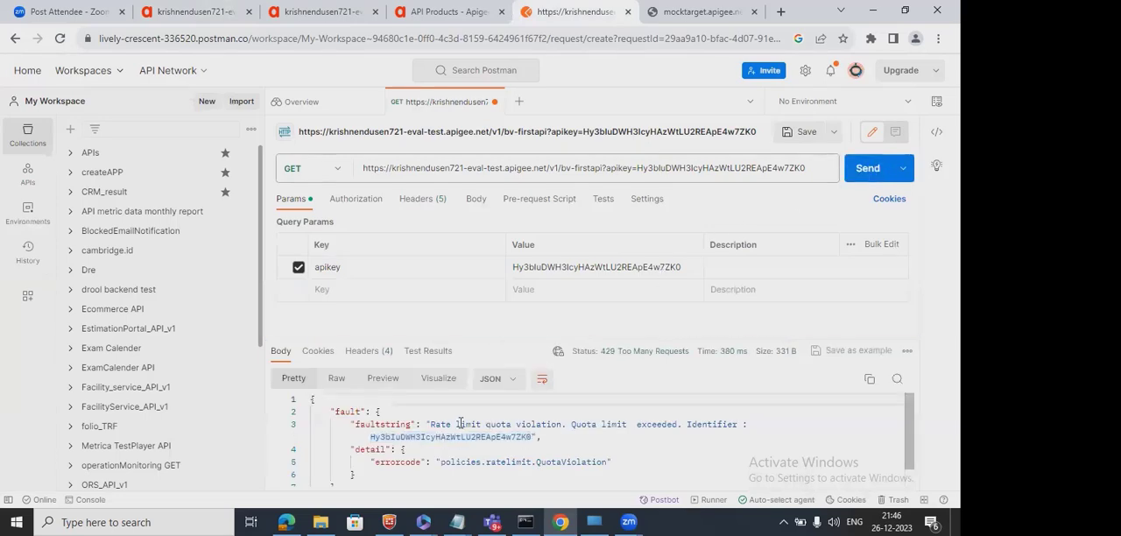
drag(457, 423, 549, 424)
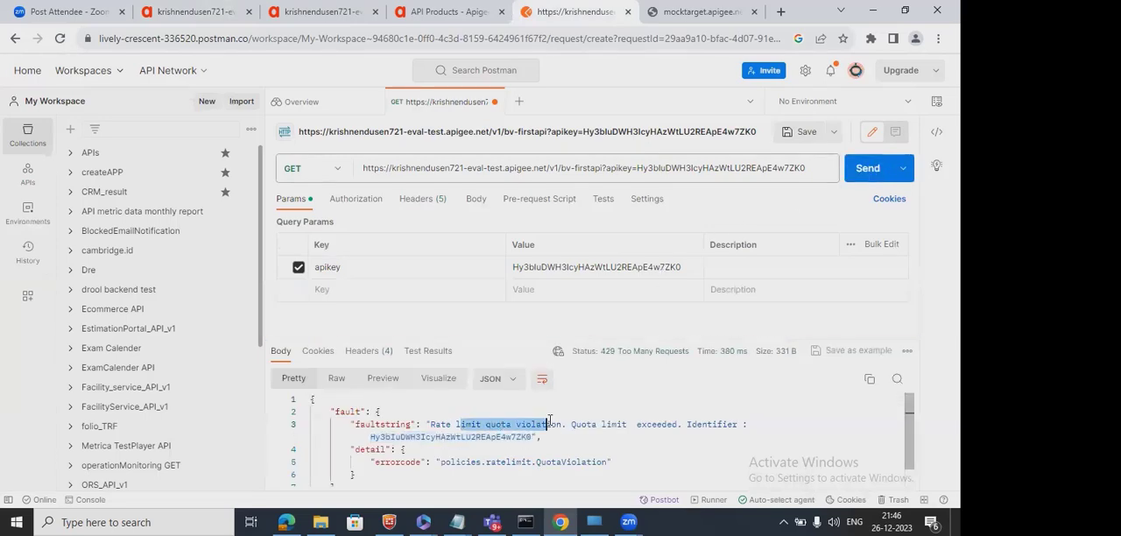
click(191, 12)
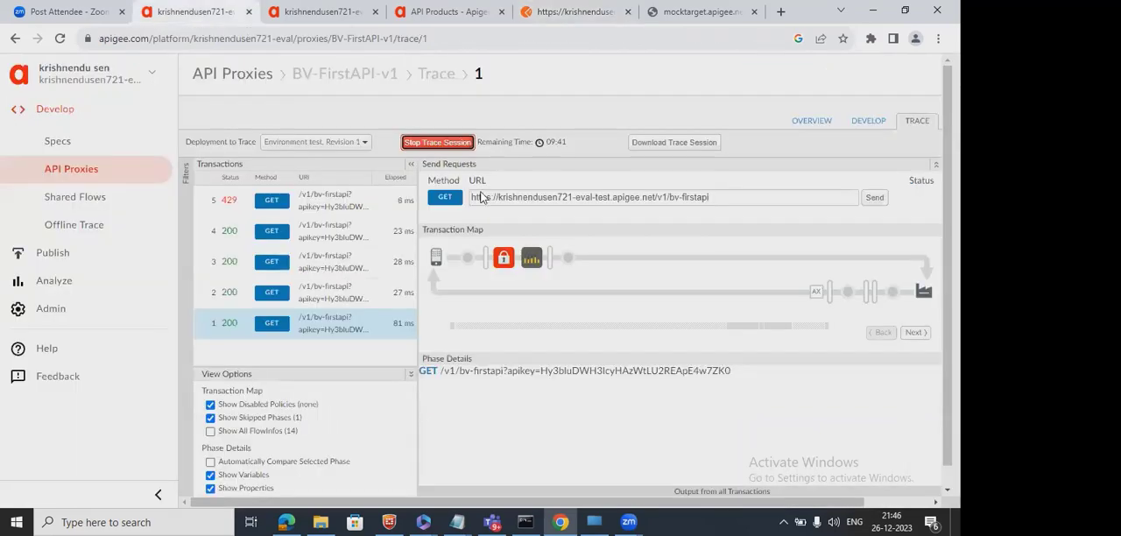
Edit BV-first-product to set its quota to 5 requests every 1 minute and save the product.
click(331, 14)
click(465, 21)
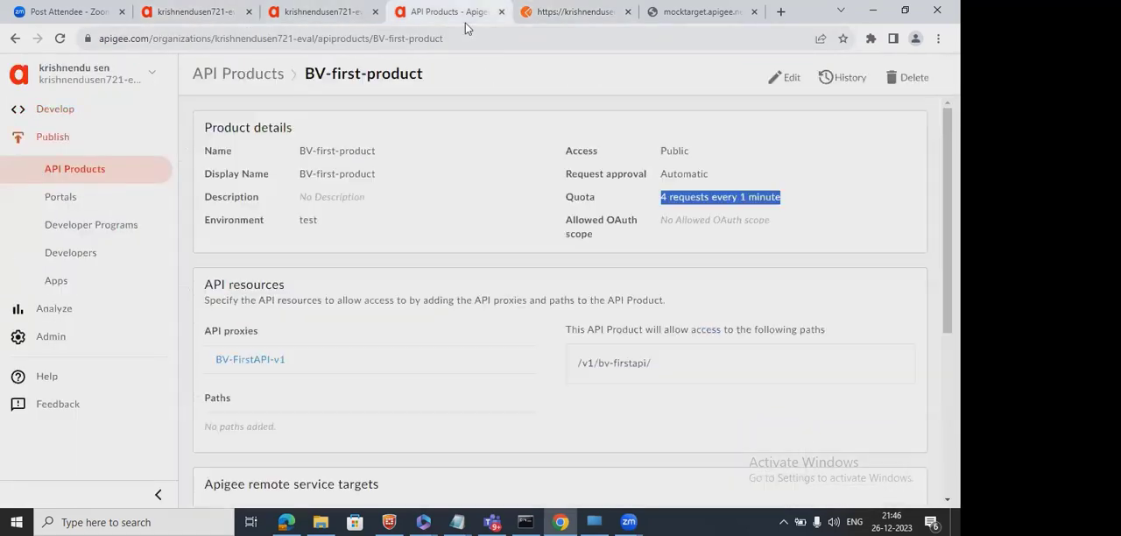
click(782, 79)
click(597, 274)
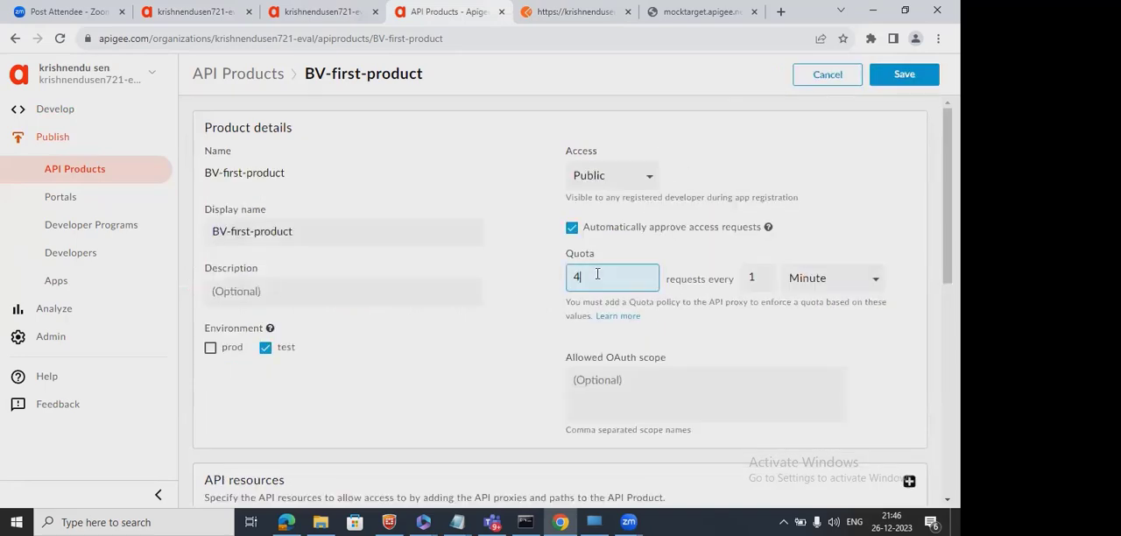
key(BackSpace)
text(5)
click(904, 74)
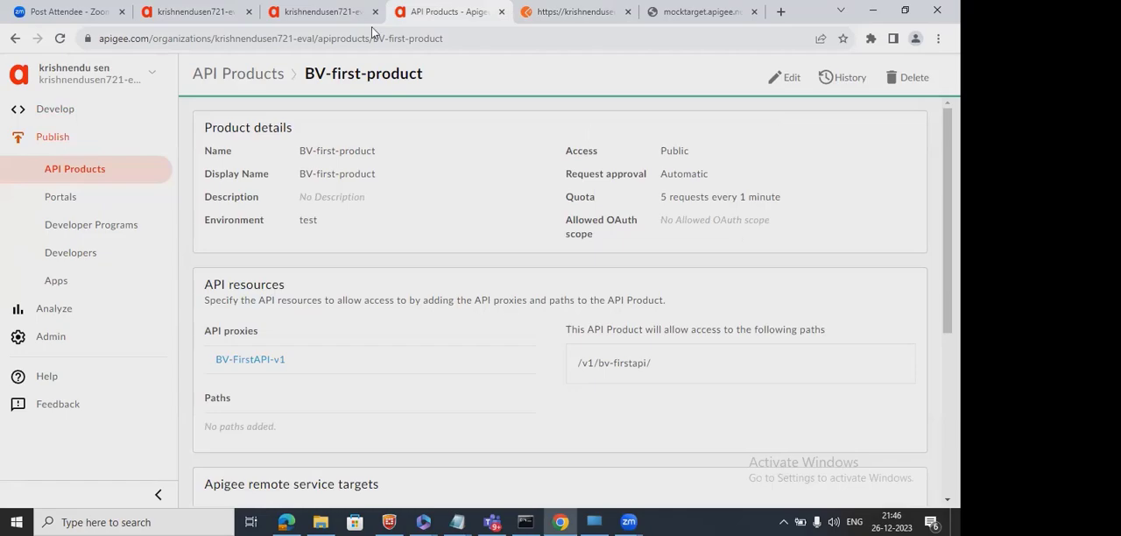
End the current BV-FirstAPI-v1 trace session and start a new one for revision 1 in the test environment.
click(169, 8)
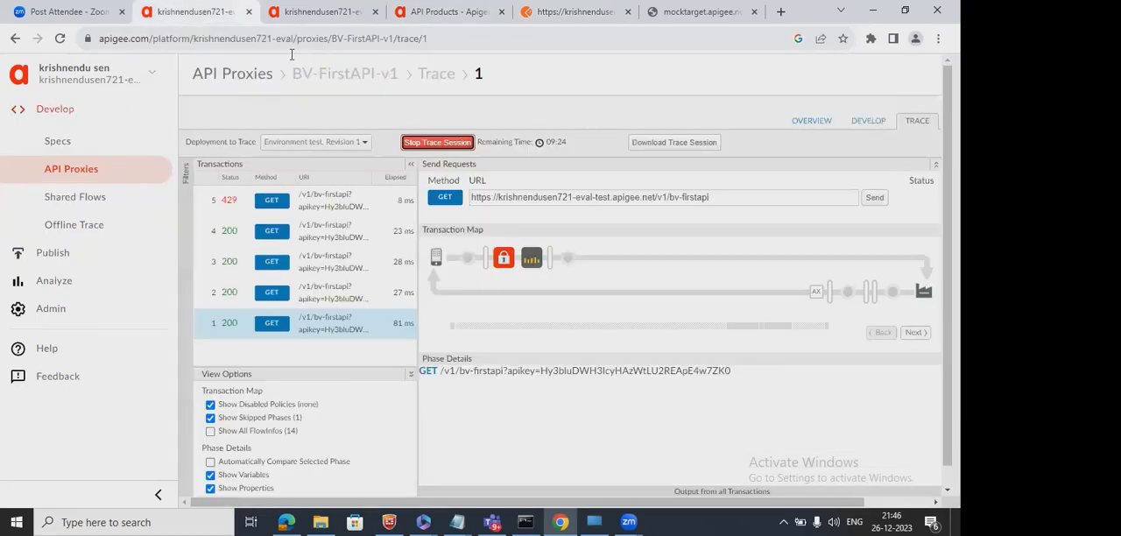
click(457, 142)
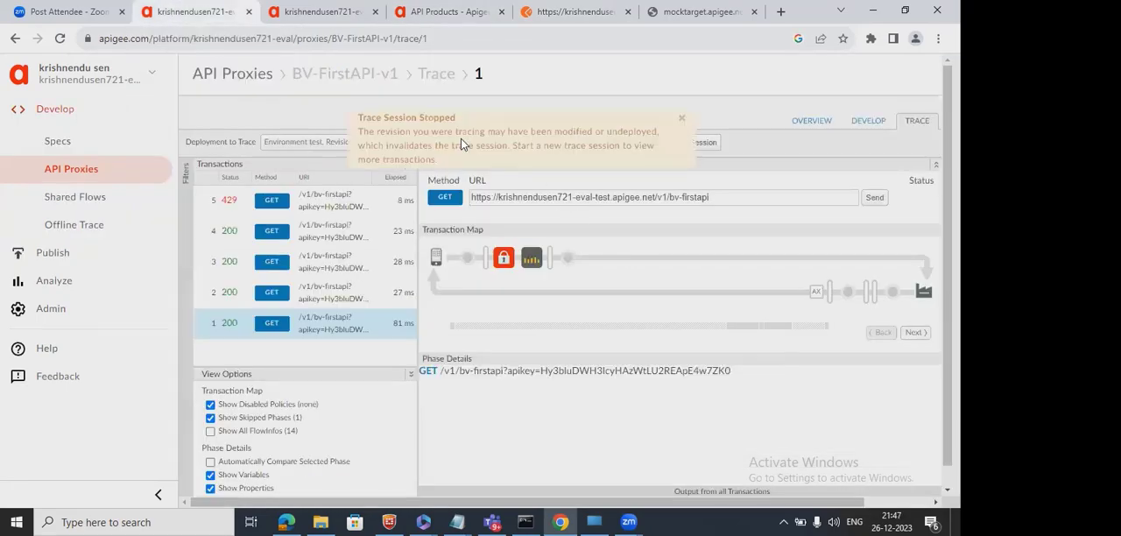
click(677, 116)
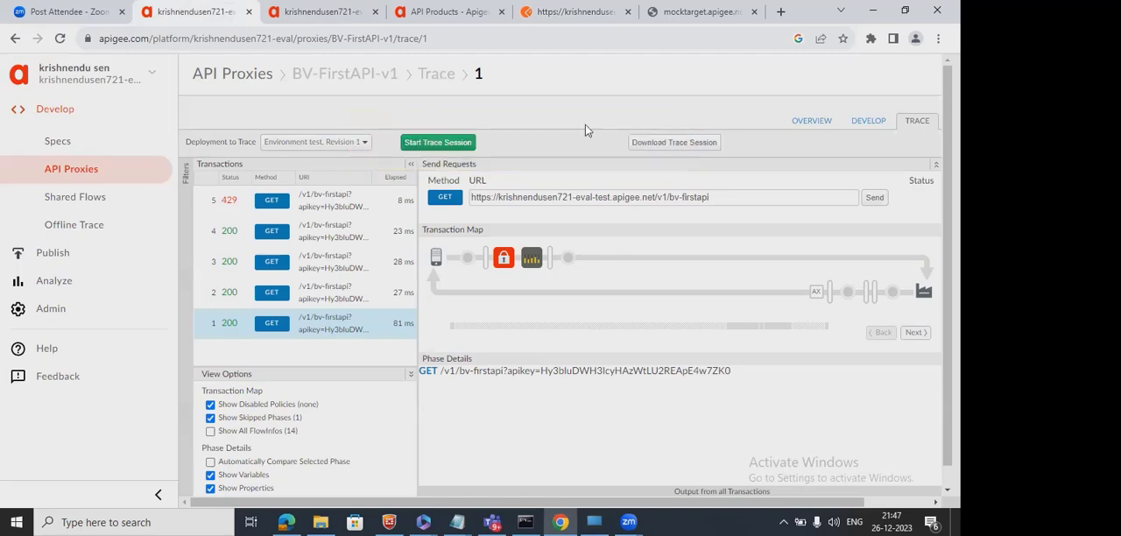
click(444, 143)
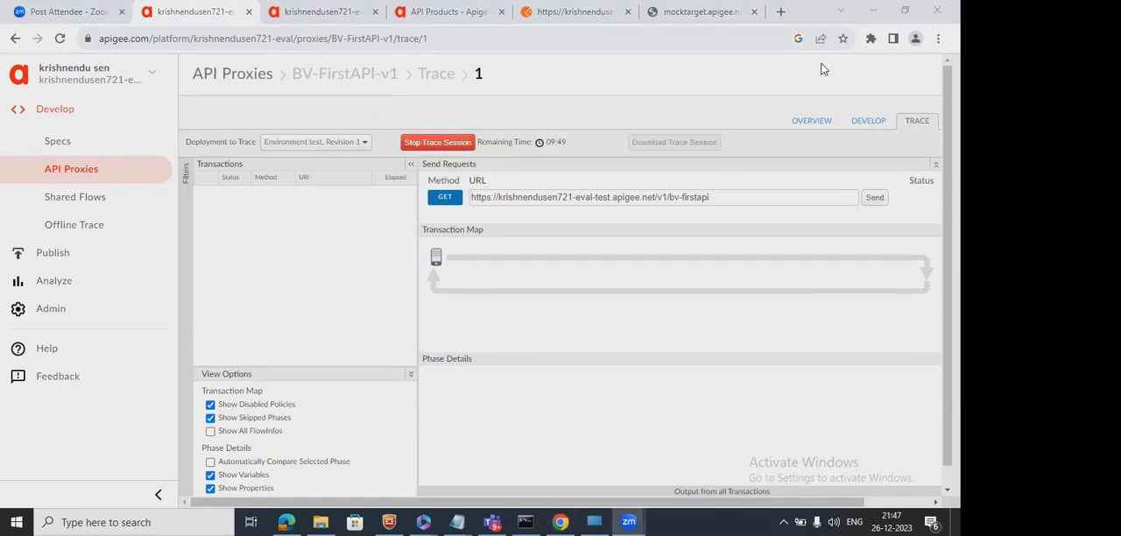
Switch to Postman, send the same GET request five more times, and check the recorded transactions in the proxy's trace.
click(905, 11)
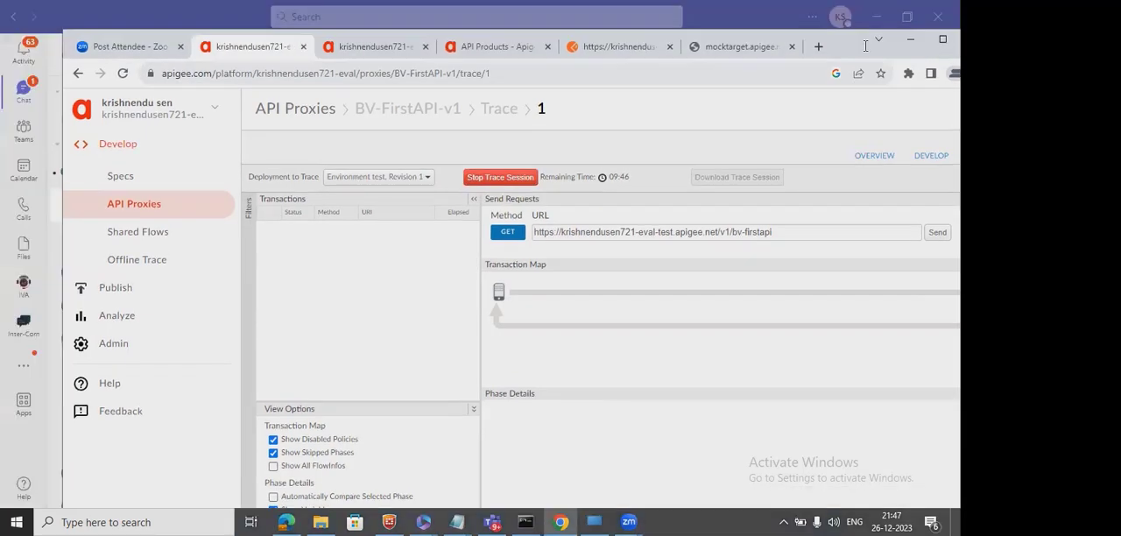
key(ctrl+5)
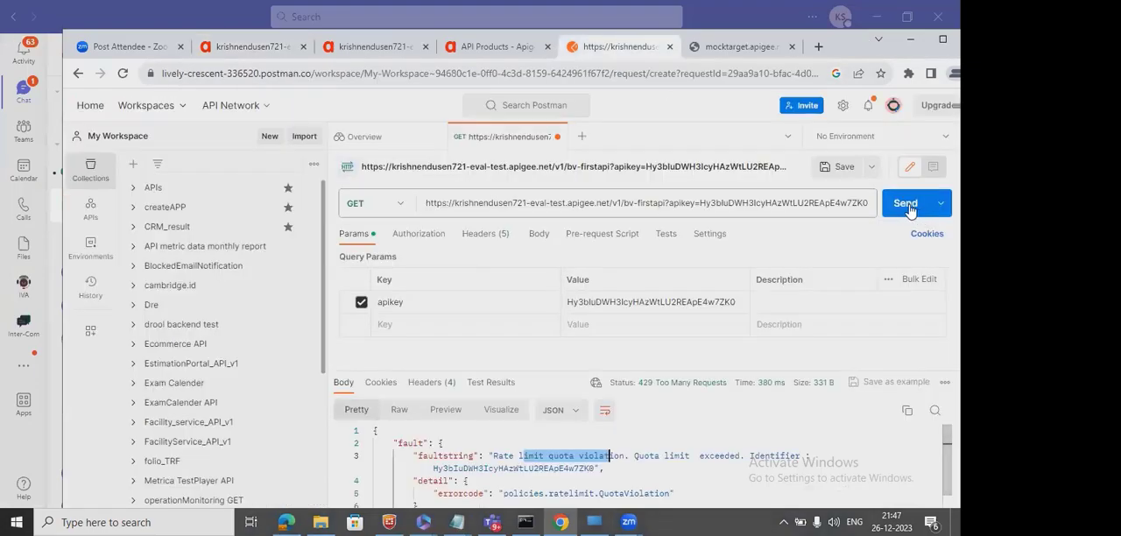
click(911, 204)
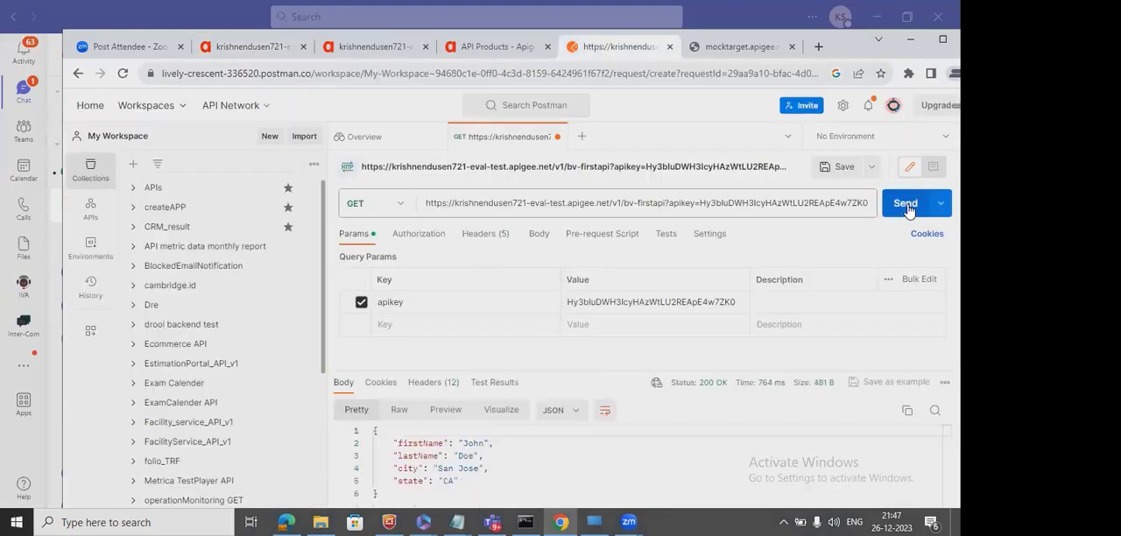
click(908, 208)
click(908, 209)
click(909, 208)
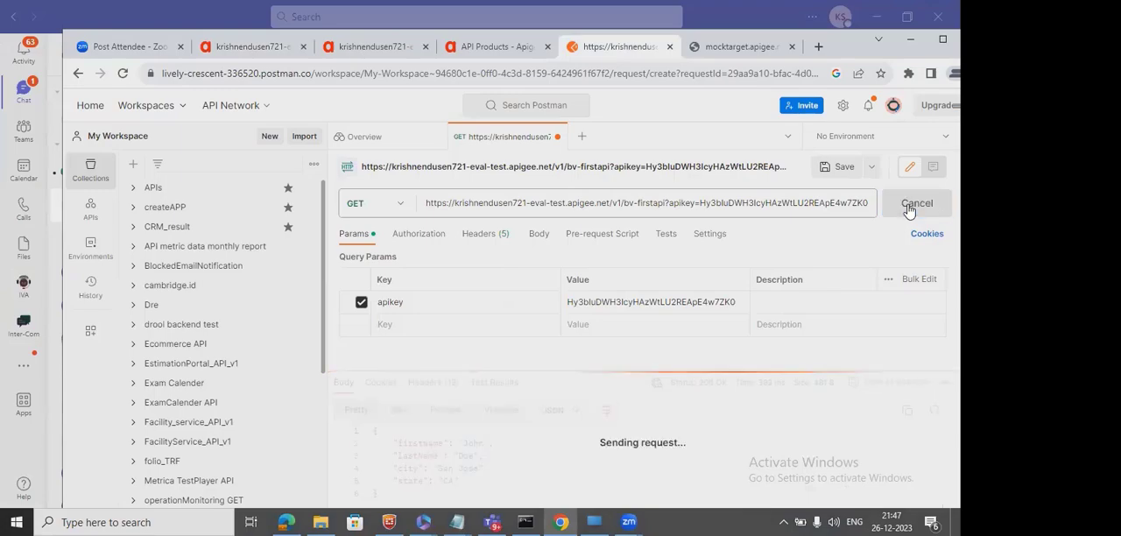
click(908, 209)
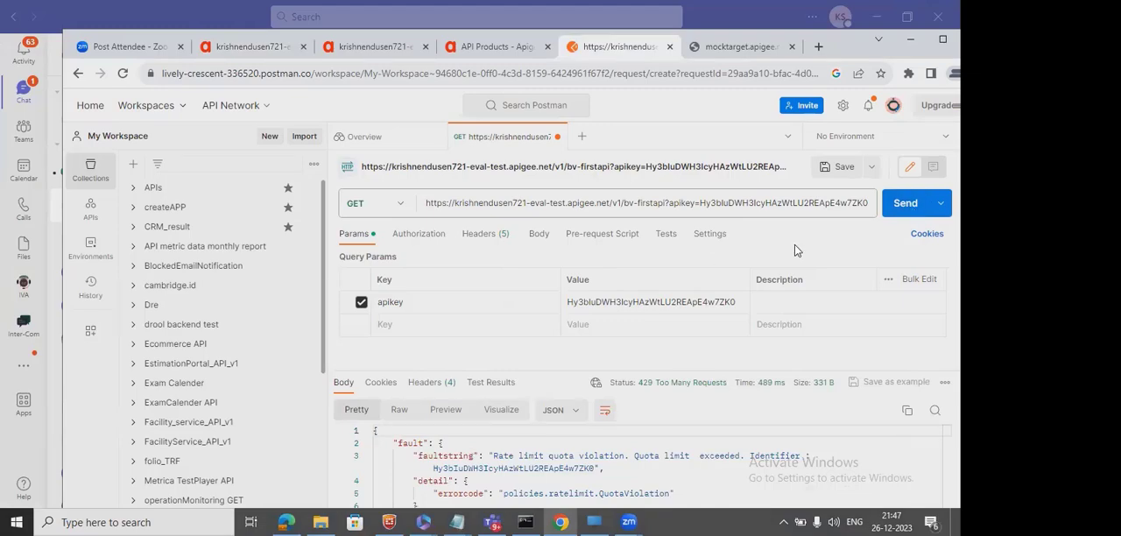
click(355, 47)
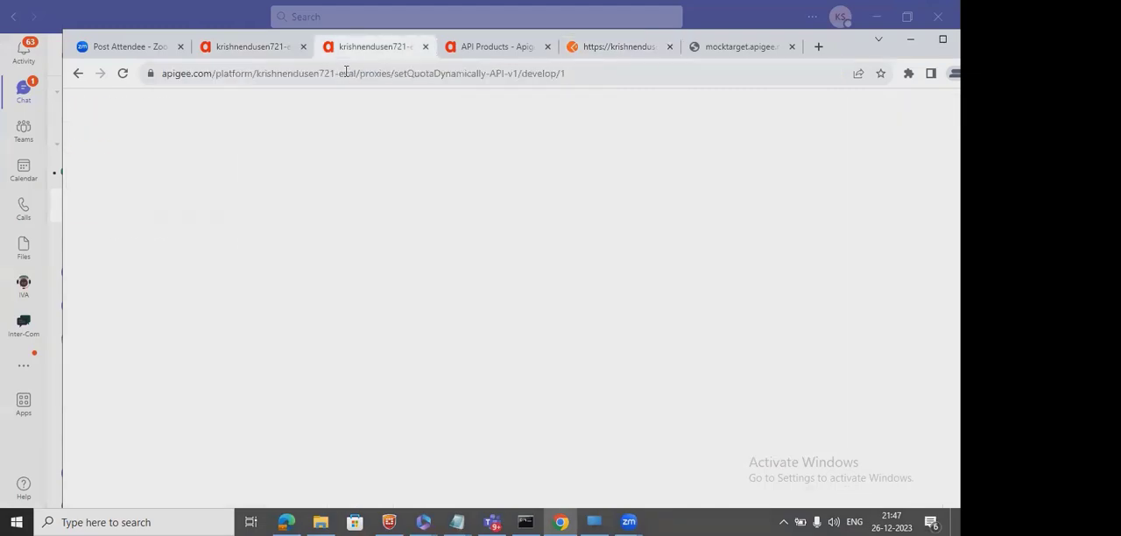
click(254, 47)
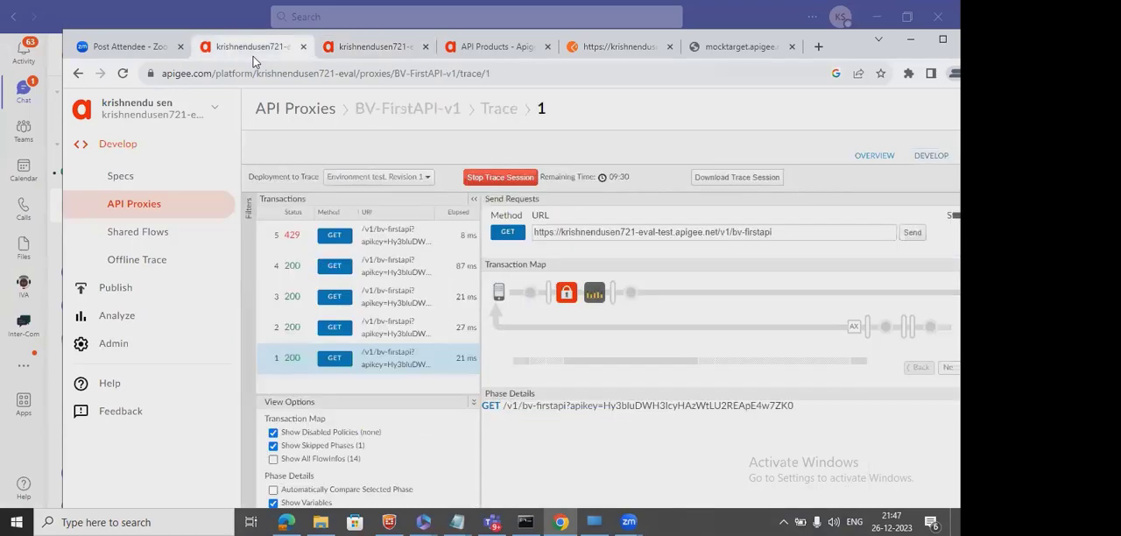
Reload the BV-first-product page and check the saved quota in its product details.
click(512, 55)
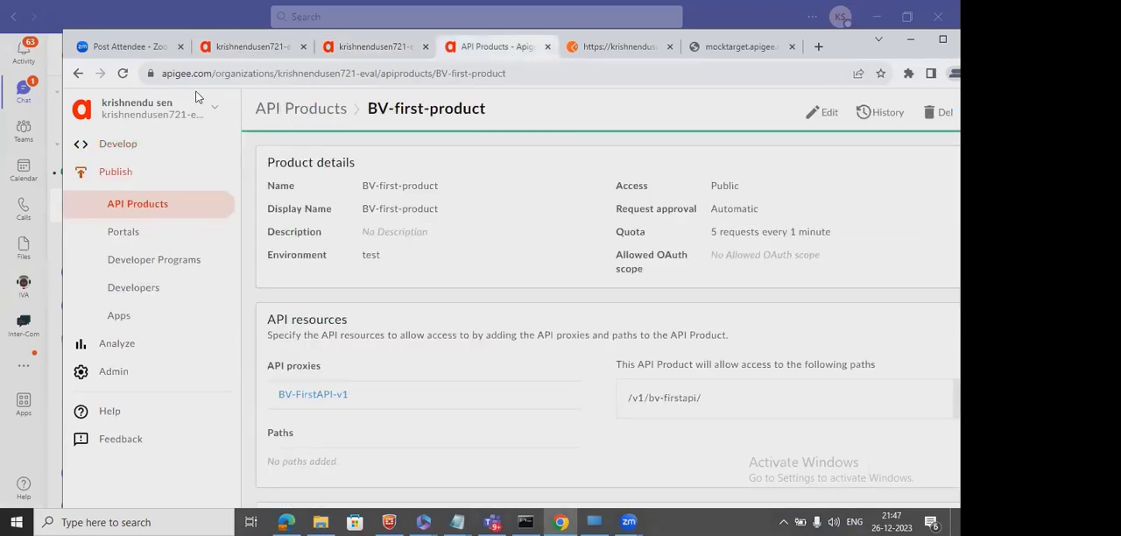
click(122, 72)
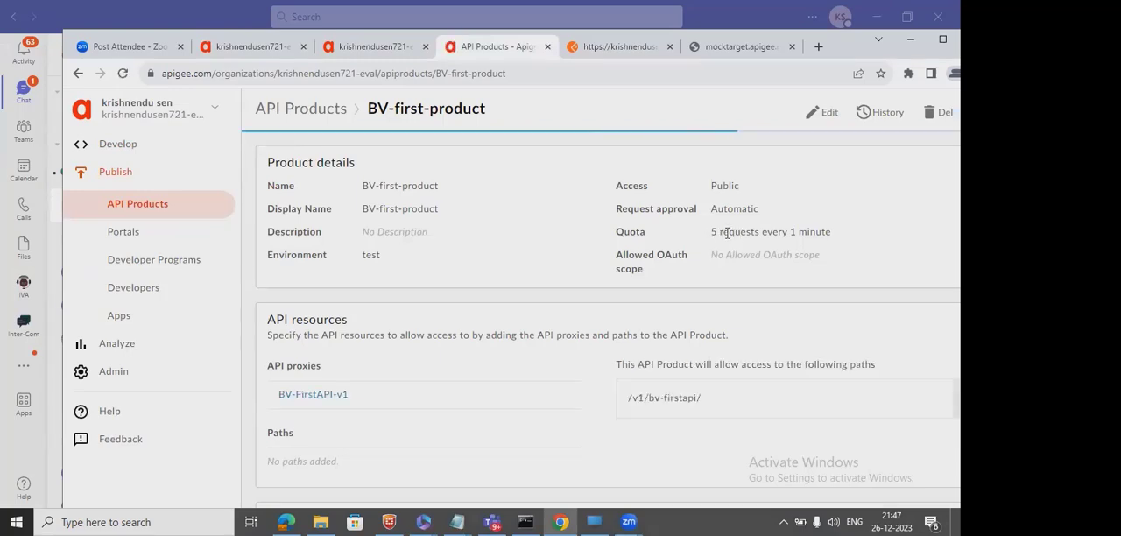
drag(711, 232, 832, 233)
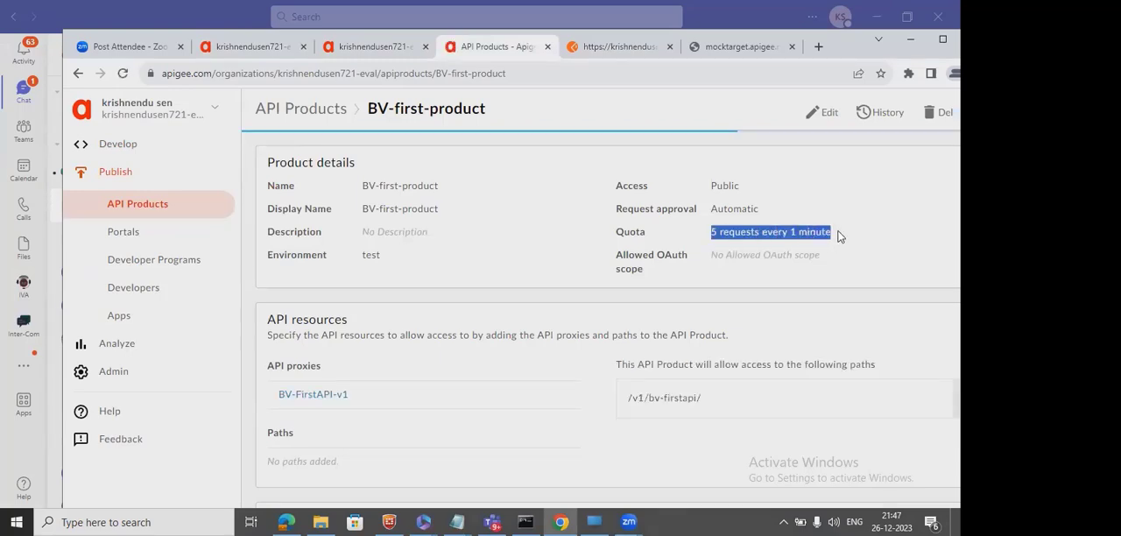
click(582, 104)
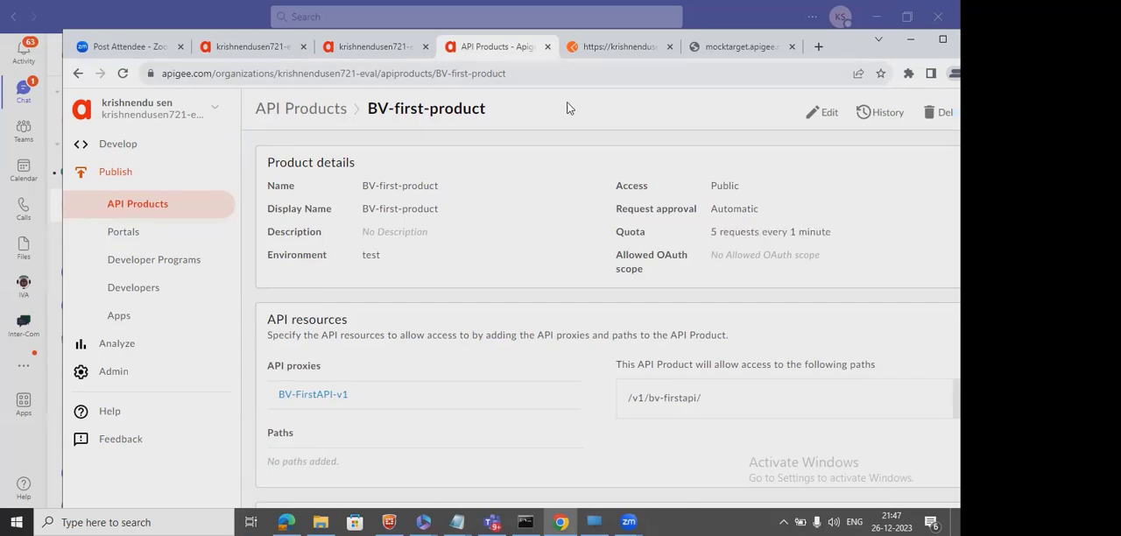
Restart the BV-FirstAPI-v1 trace session and send the /v1/bv-firstapi GET request once from Postman.
click(252, 46)
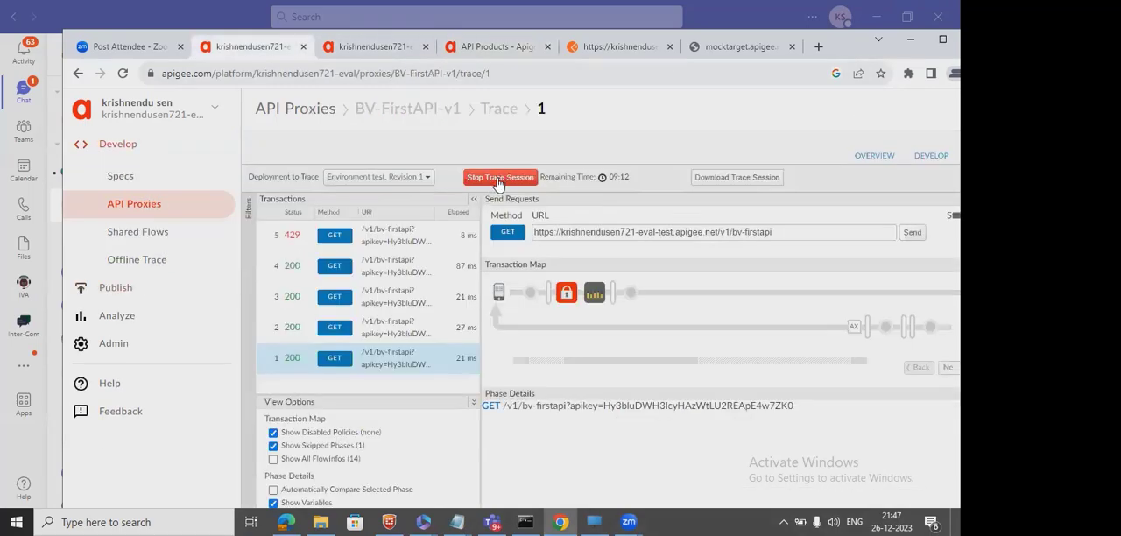
click(496, 184)
click(496, 179)
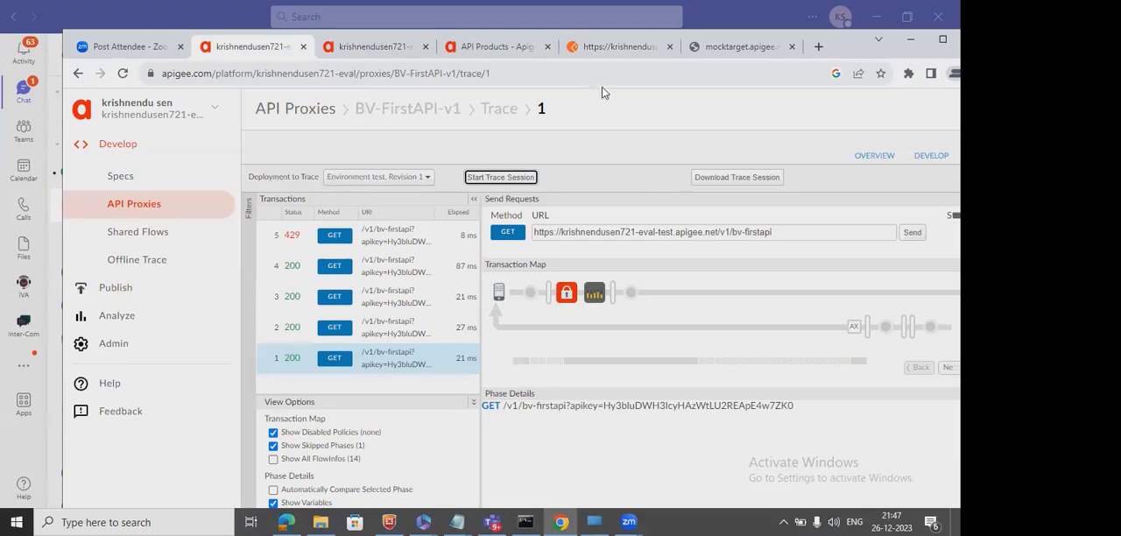
click(624, 48)
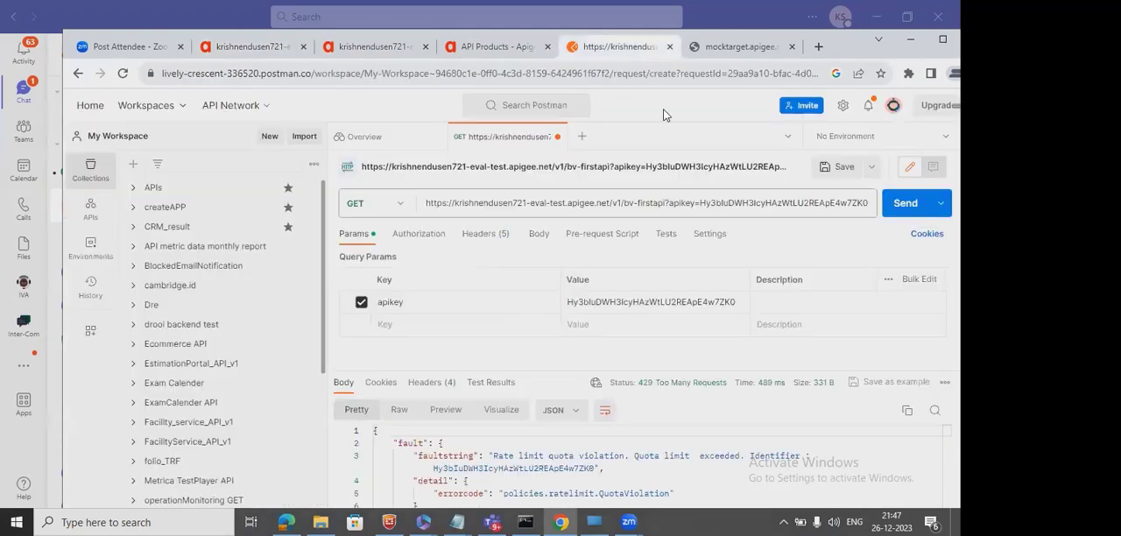
click(896, 214)
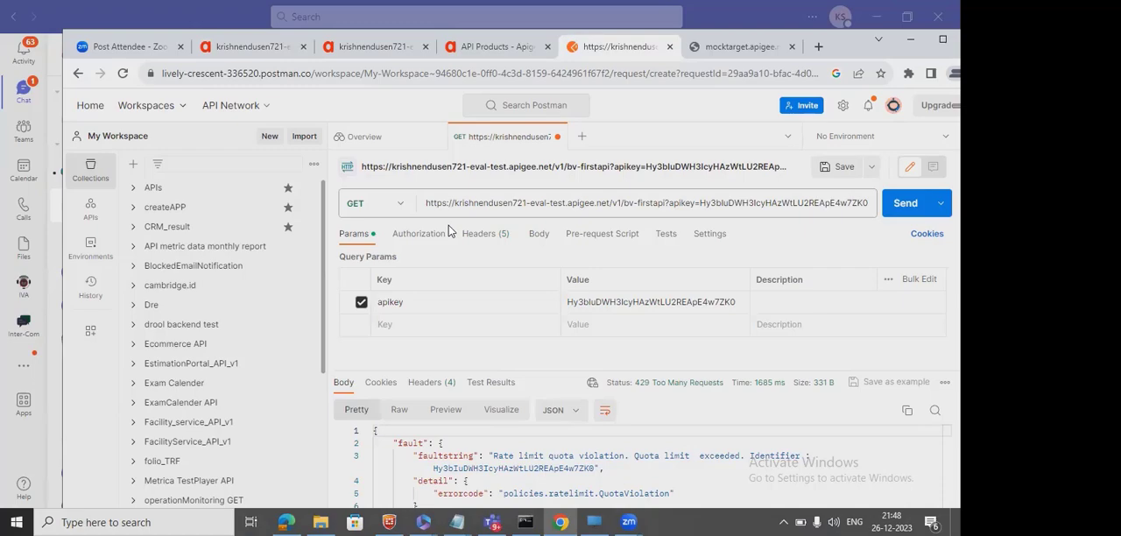
Examine the Quota-1 phase of the traced transaction, reading the developer quota interval, timeunit and limit variables.
click(253, 49)
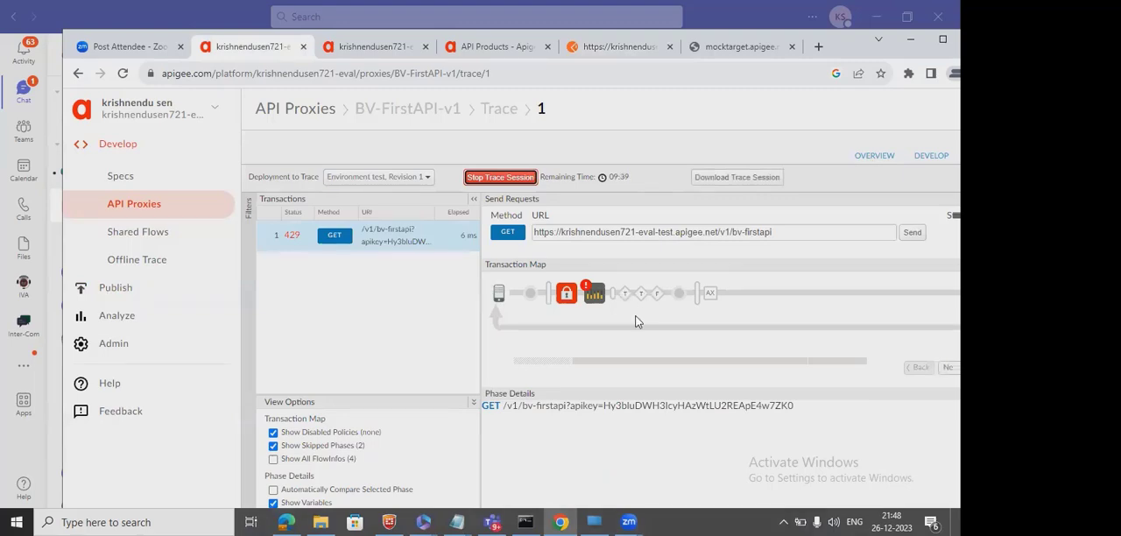
click(592, 296)
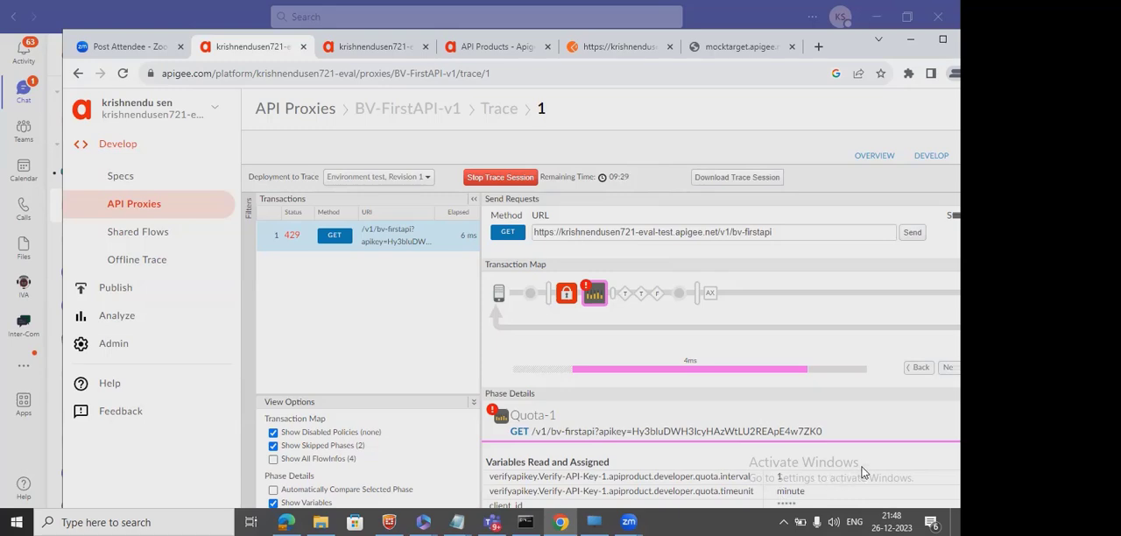
scroll(861, 473, right, 1)
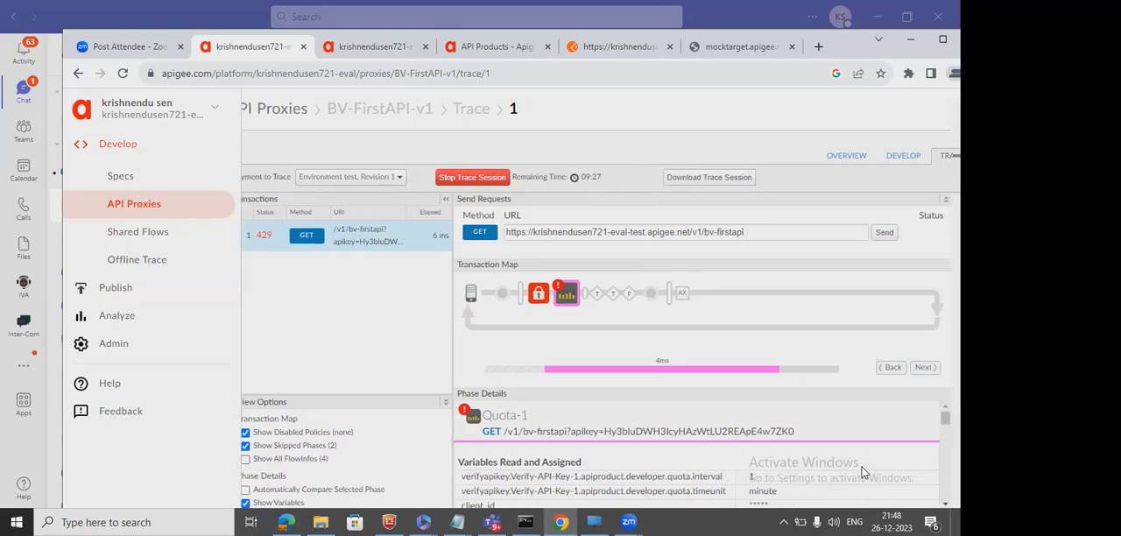
scroll(862, 473, down, 1)
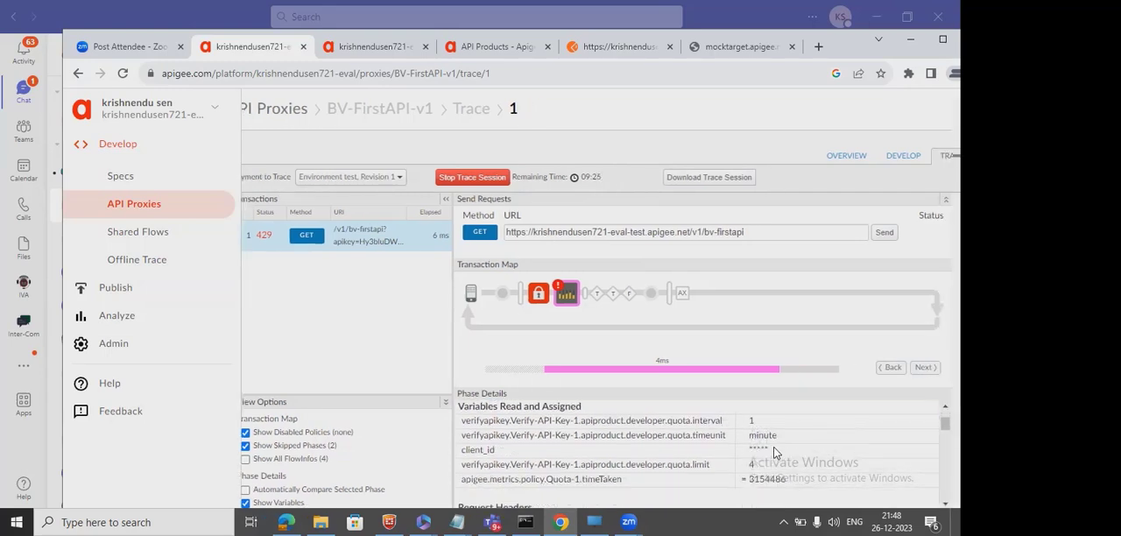
drag(775, 450, 751, 449)
click(700, 464)
double_click(700, 464)
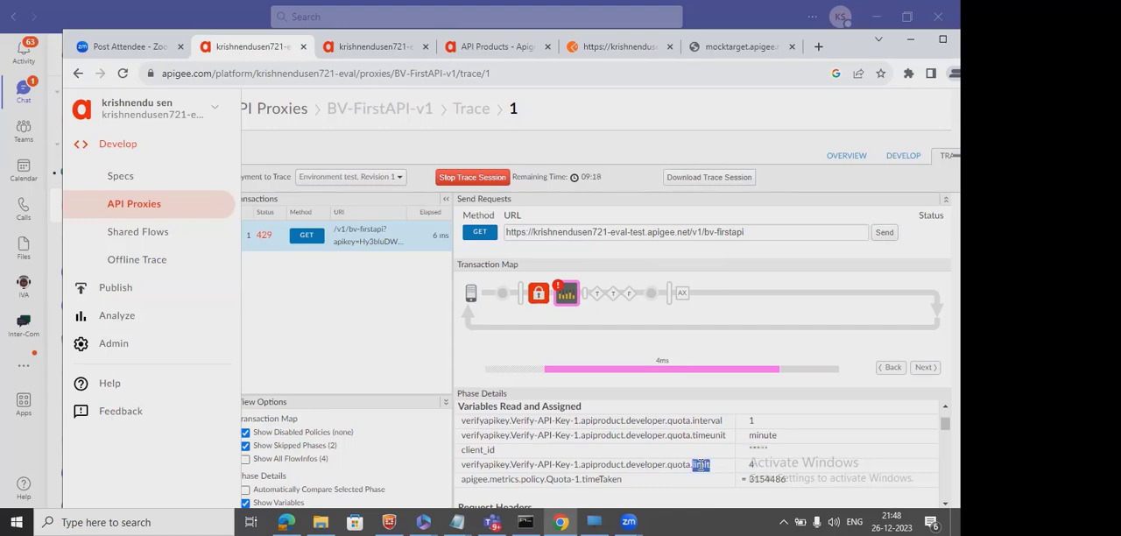
click(761, 463)
scroll(761, 462, down, 1)
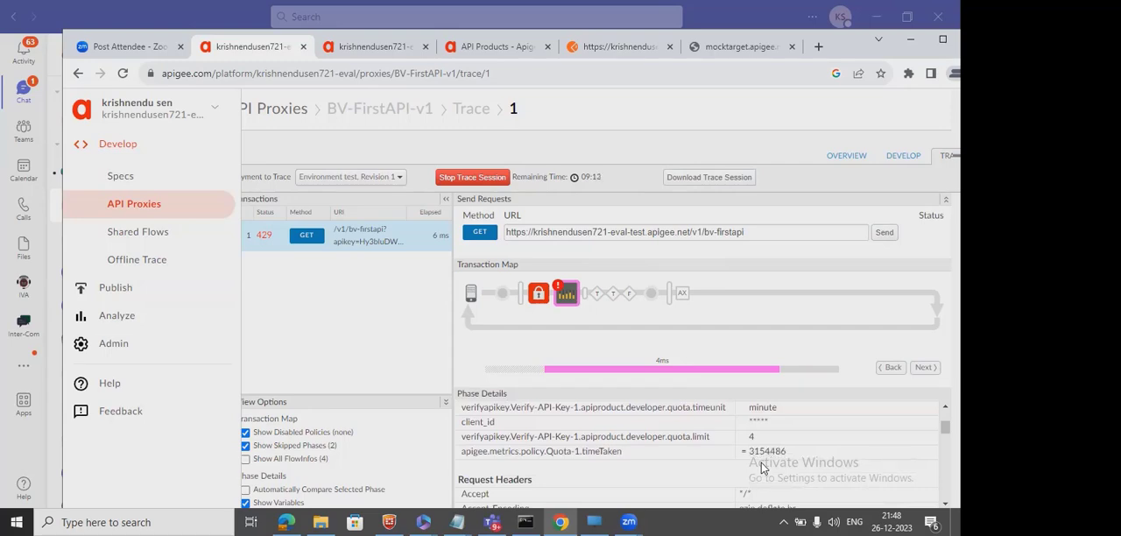
Examine the rest of the Quota-1 phase details, reading the policy properties and the rate-limit allowed, exceed and available counts.
scroll(761, 463, down, 5)
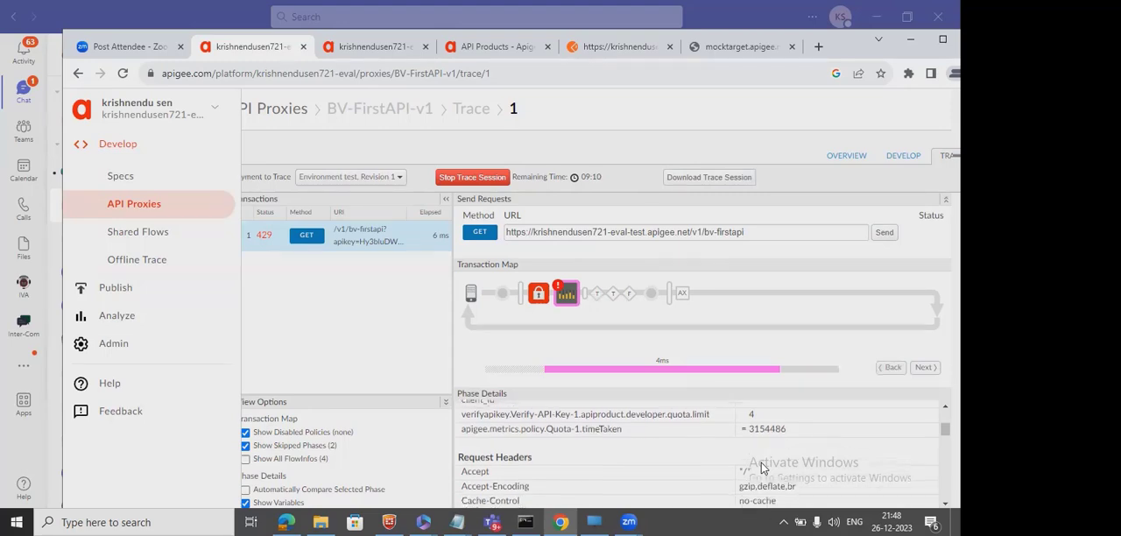
scroll(761, 468, down, 5)
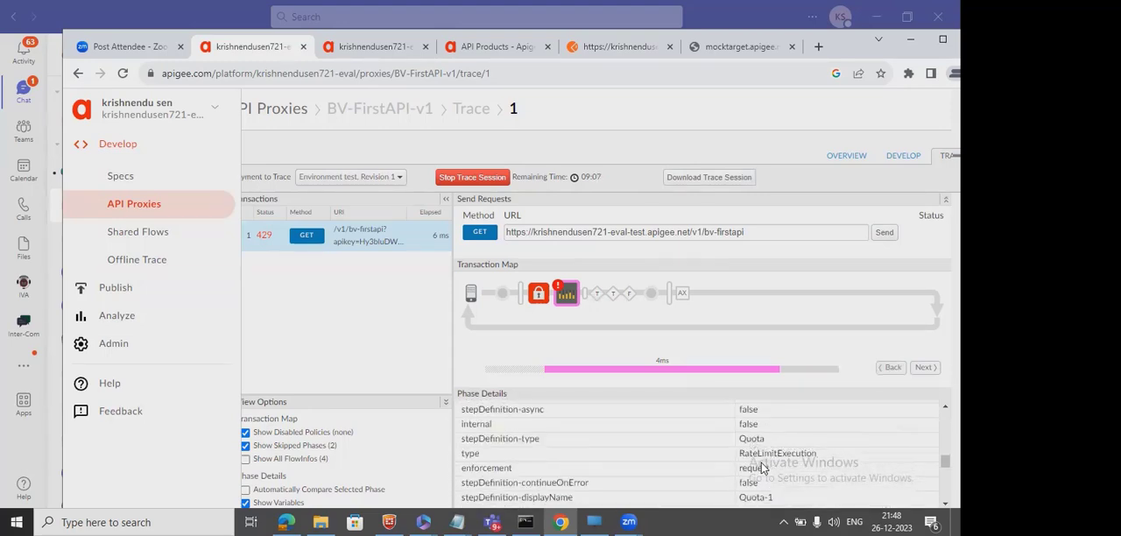
scroll(761, 467, down, 6)
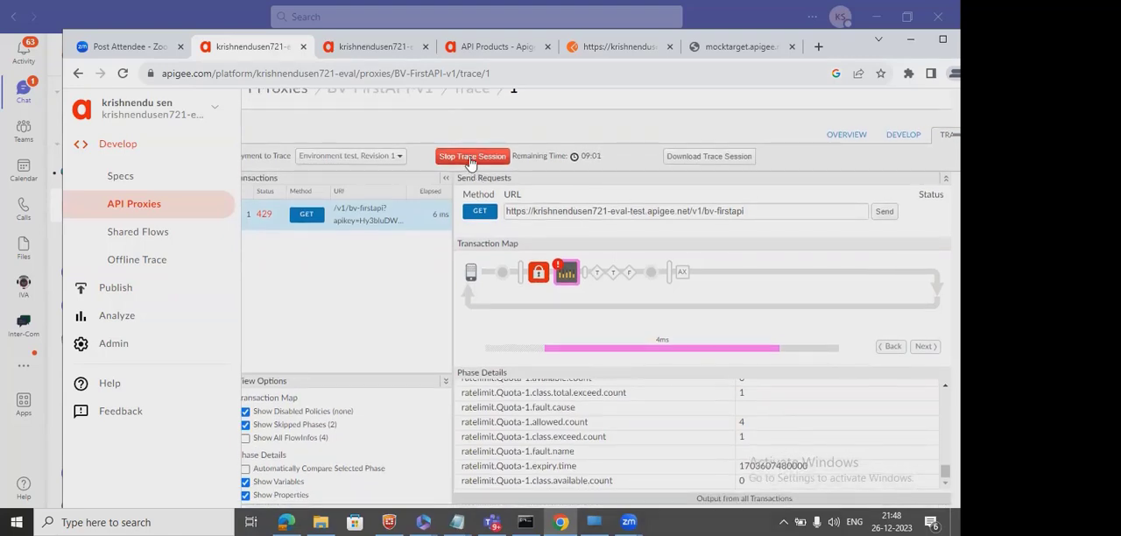
Restart the BV-FirstAPI-v1 trace session and send the /v1/bv-firstapi GET request seven times from Postman.
click(471, 158)
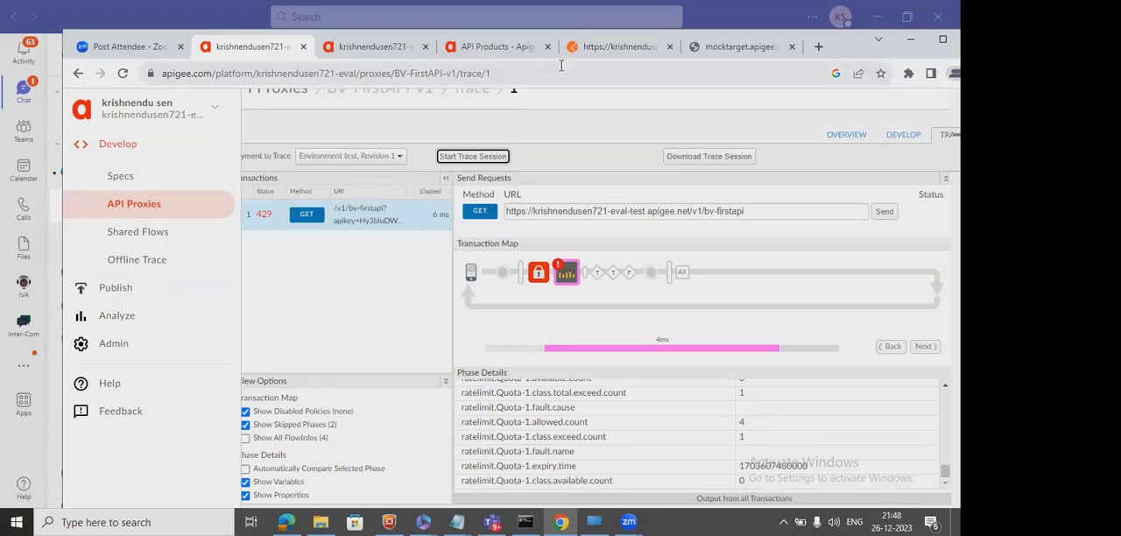
click(643, 51)
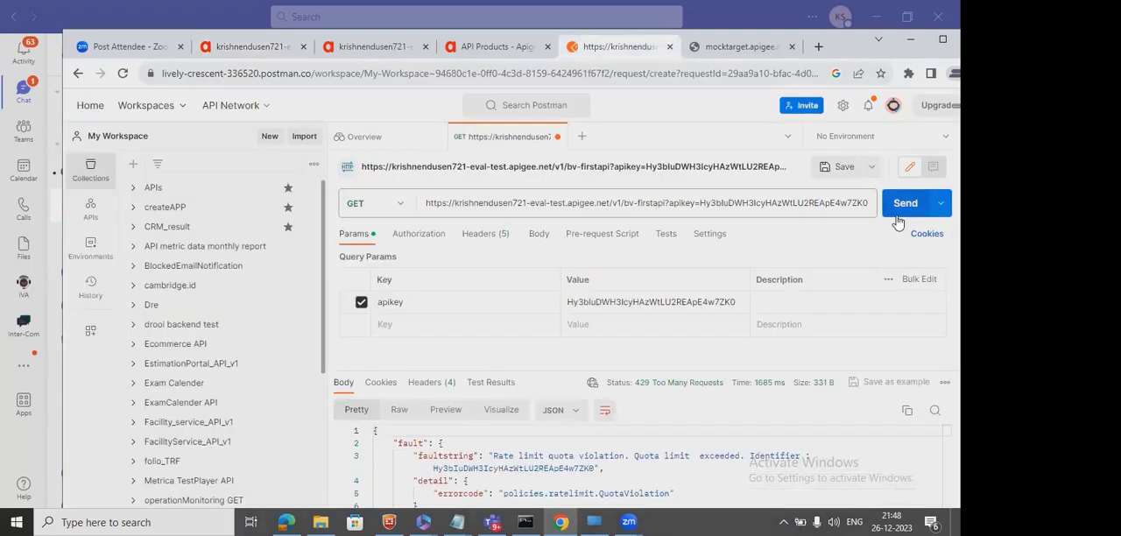
click(900, 212)
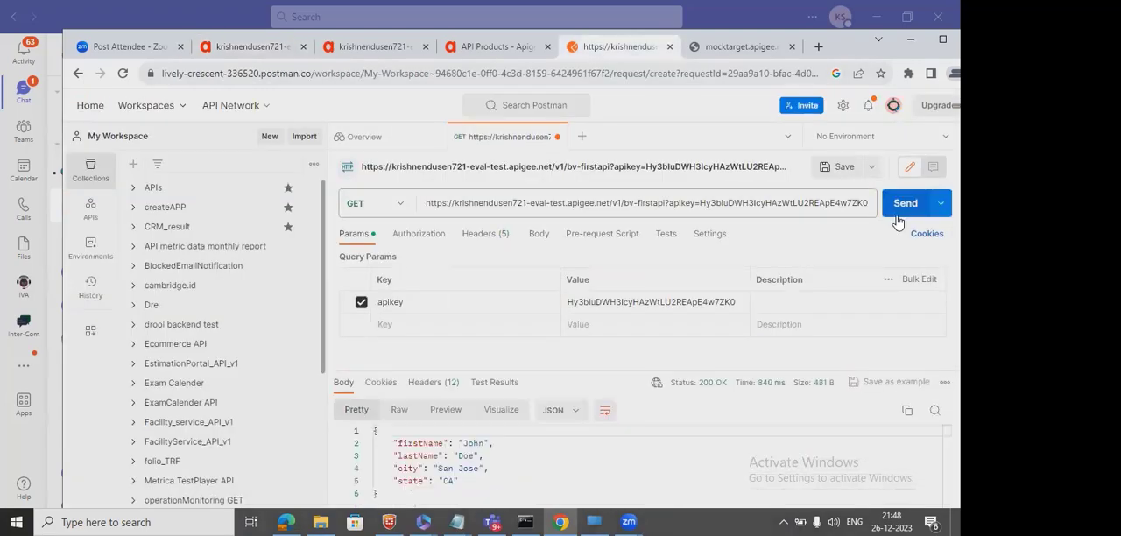
click(895, 210)
click(895, 211)
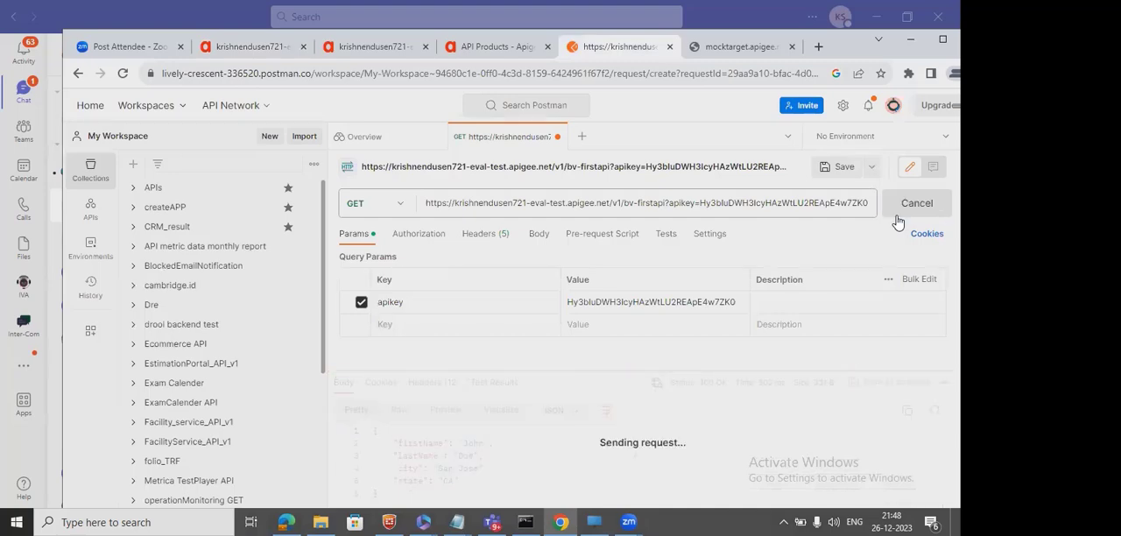
click(896, 215)
click(896, 215)
click(896, 216)
click(896, 215)
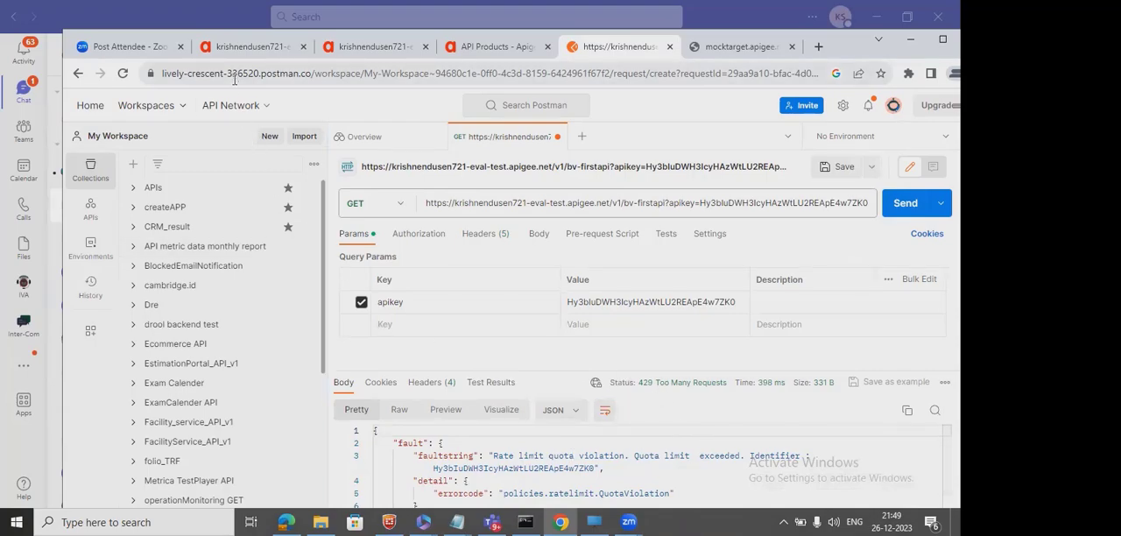
Check the statuses of the recorded transactions in the proxy's trace and return to the request URL in Postman.
click(244, 49)
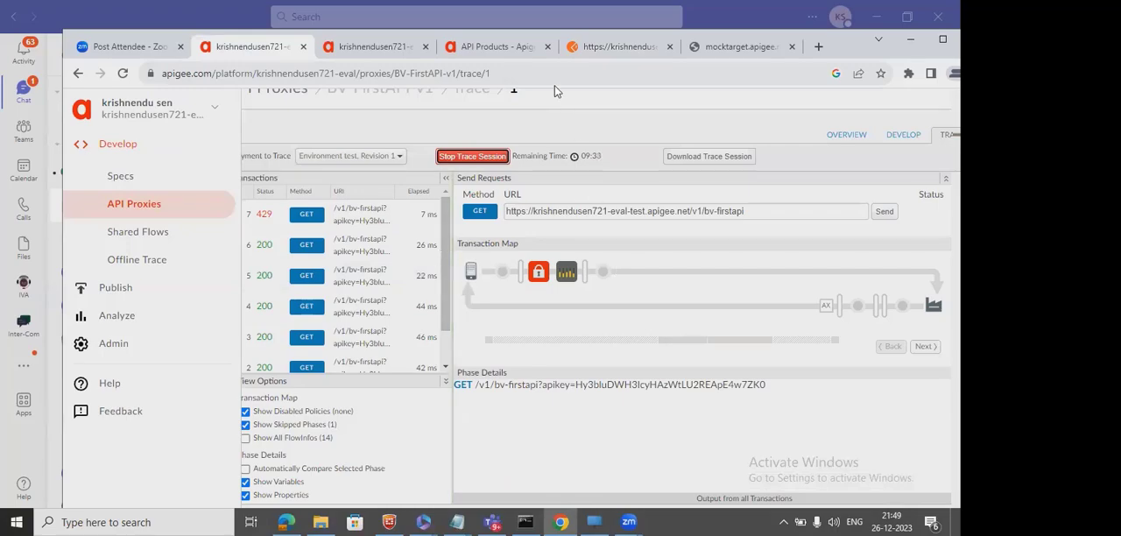
click(621, 47)
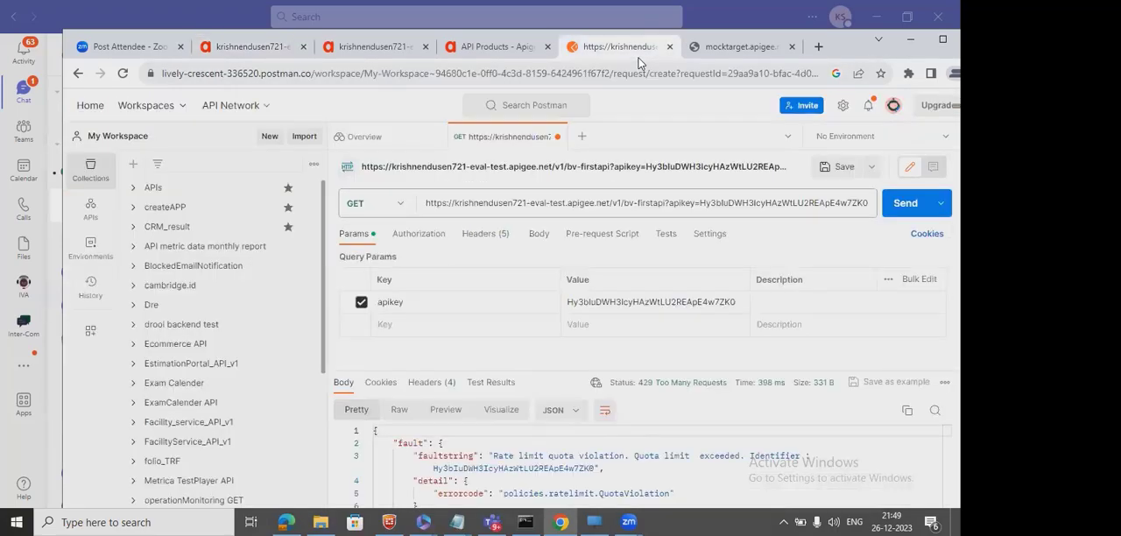
click(666, 204)
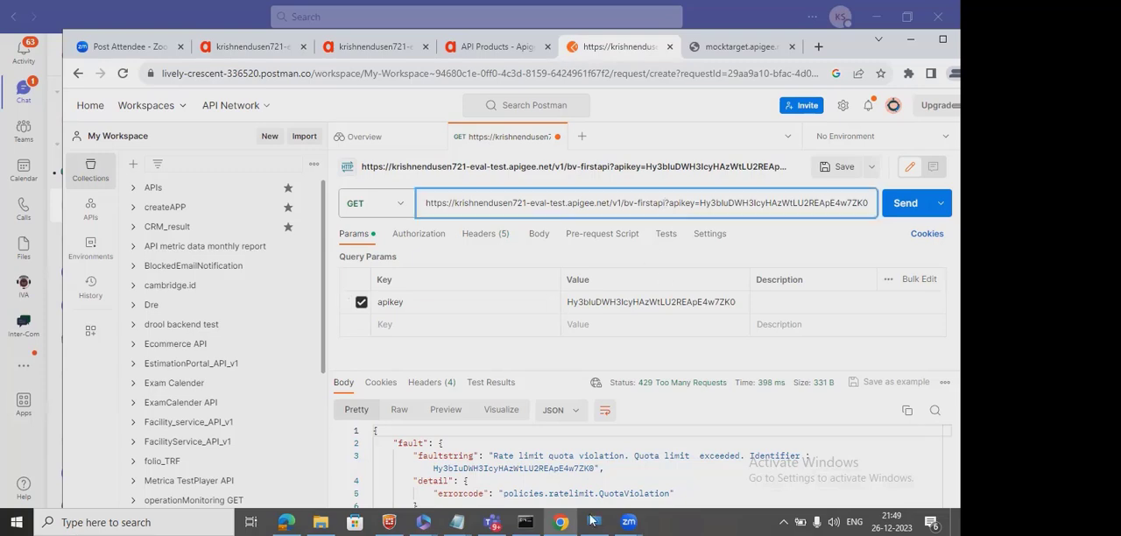